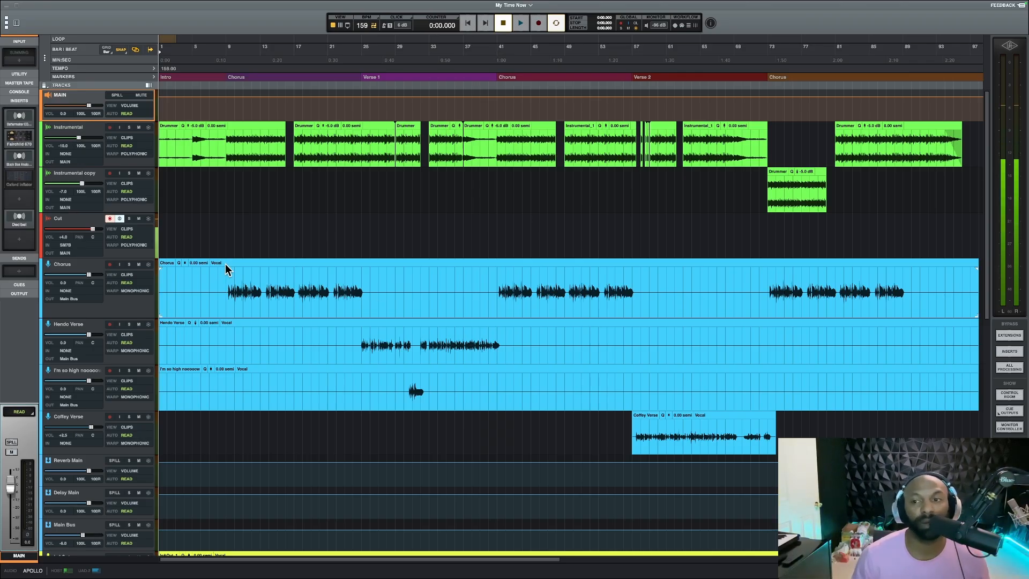
pyautogui.scroll(-5, 271, 240)
pyautogui.scroll(8, 272, 241)
pyautogui.scroll(-2, 271, 245)
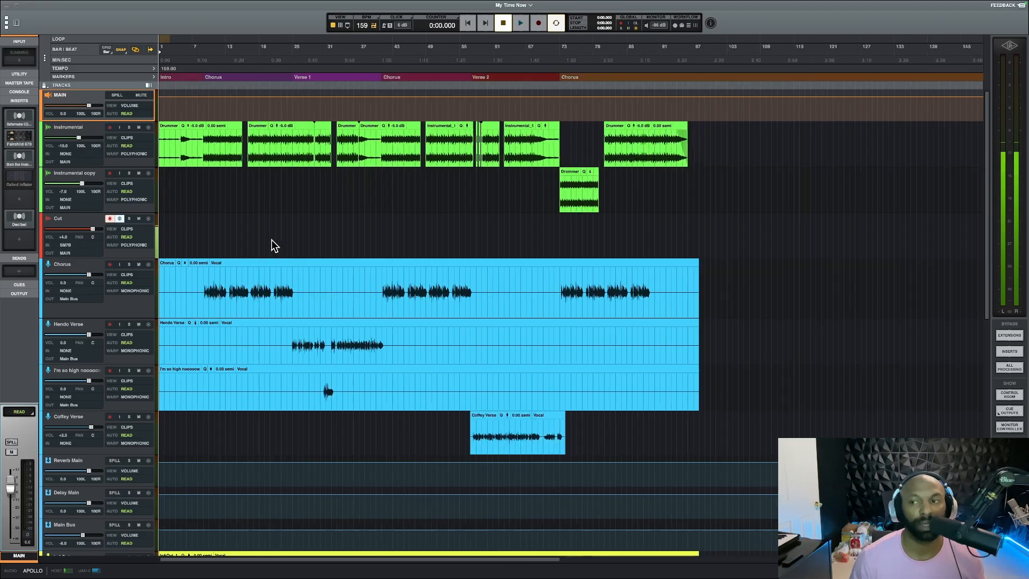
pyautogui.scroll(4, 271, 245)
pyautogui.scroll(-1, 271, 245)
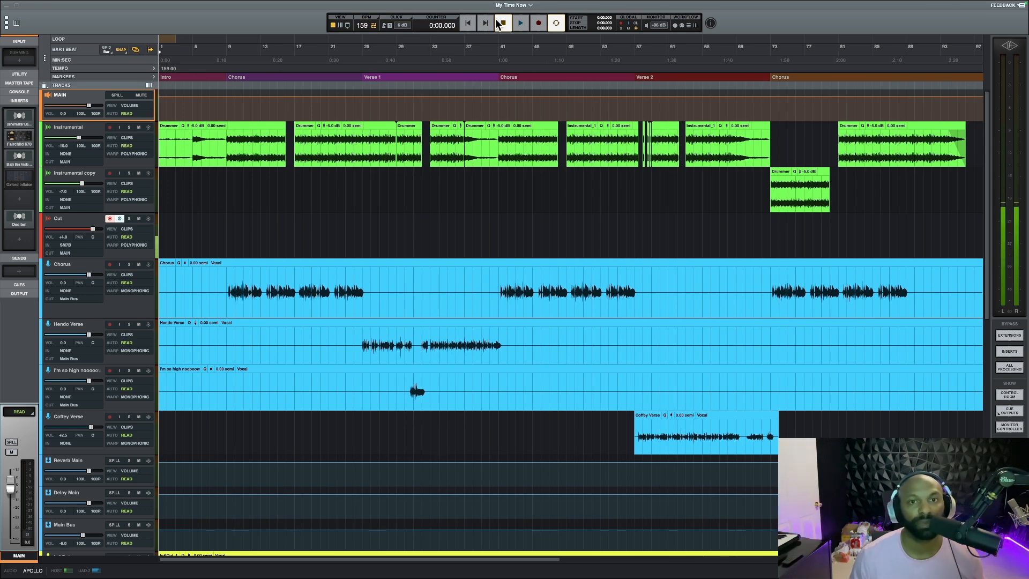
# Play the song from the beginning and move the Decibel insert up one slot in the MAIN channel's chain
pyautogui.click(521, 23)
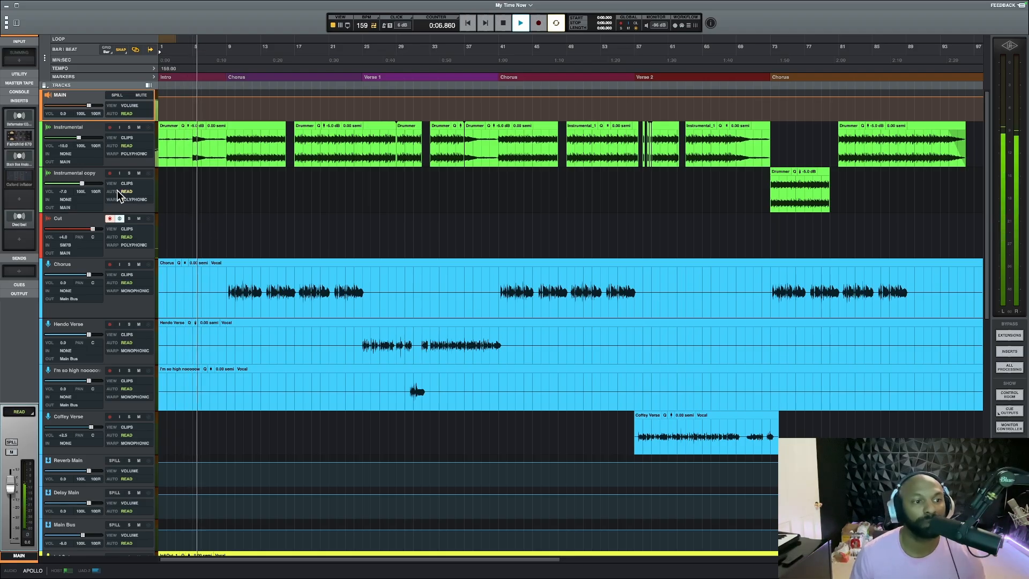
pyautogui.moveTo(17, 214); pyautogui.dragTo(19, 201)
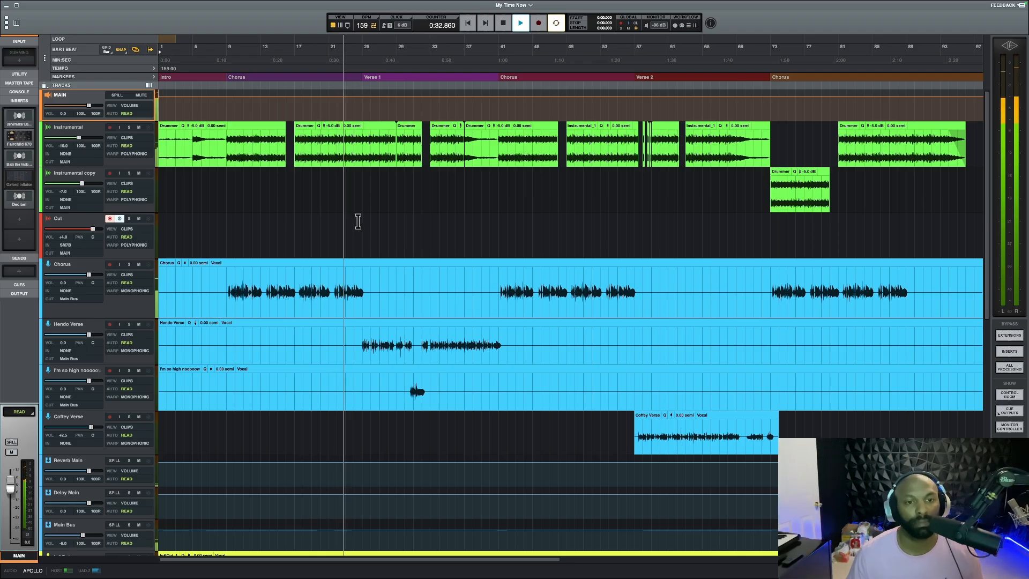
# Examine the LA-2A compressor and Pro-Q 4 settings on the Hendo Verse track during playback, and close both plug-in windows
pyautogui.hscroll(1, 360, 222)
pyautogui.hscroll(1, 360, 221)
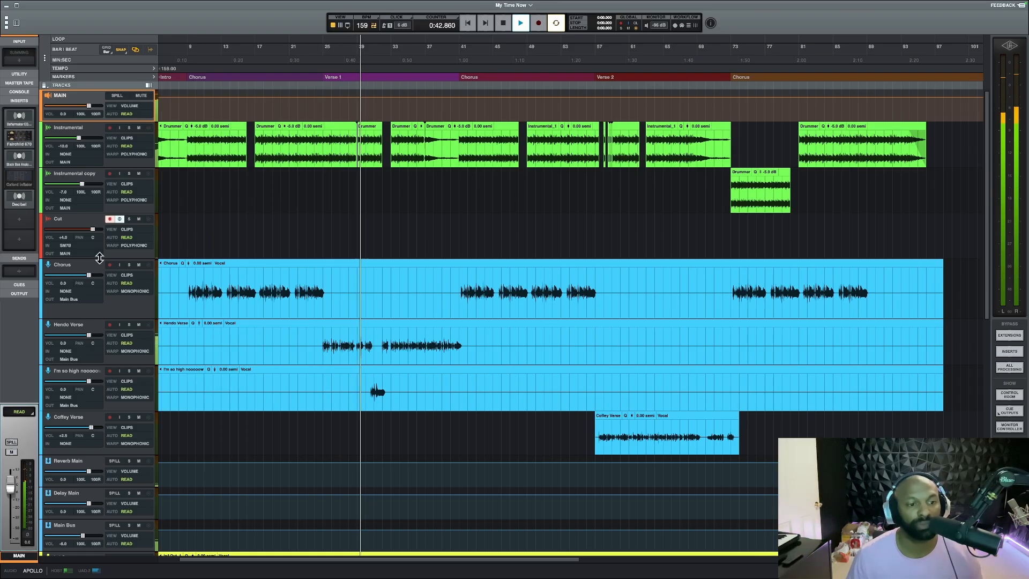
pyautogui.click(77, 328)
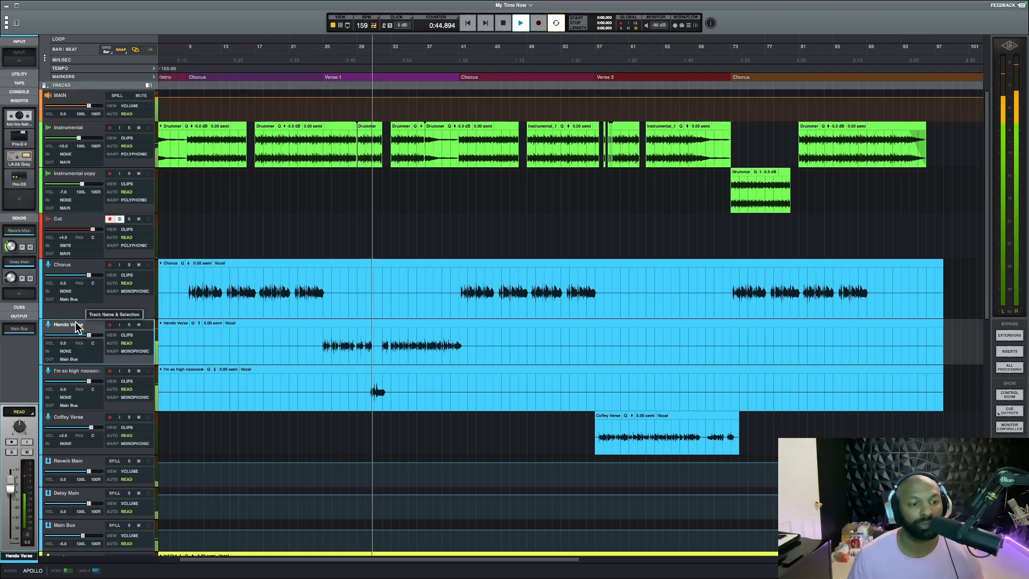
pyautogui.click(23, 157)
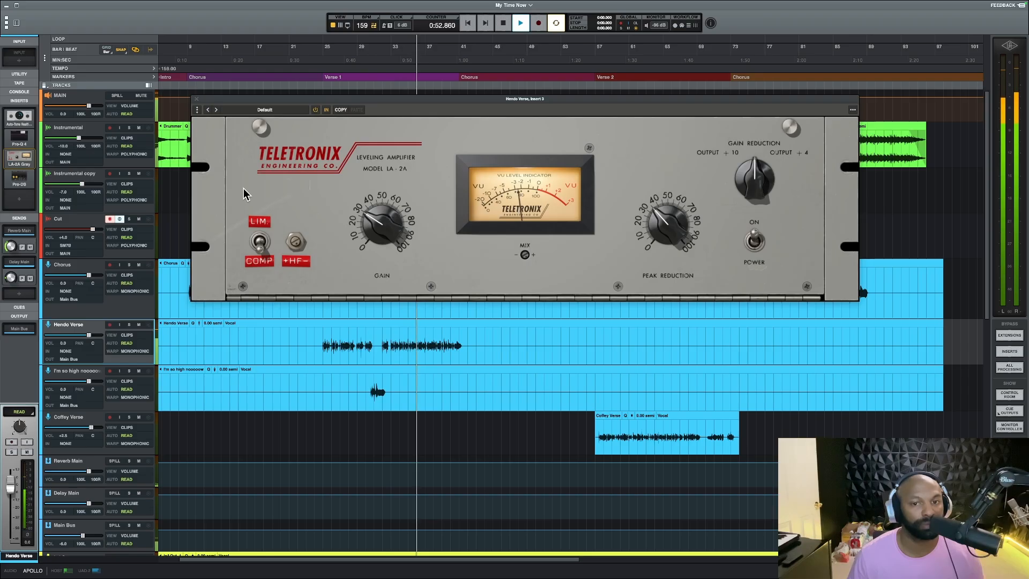
pyautogui.click(16, 137)
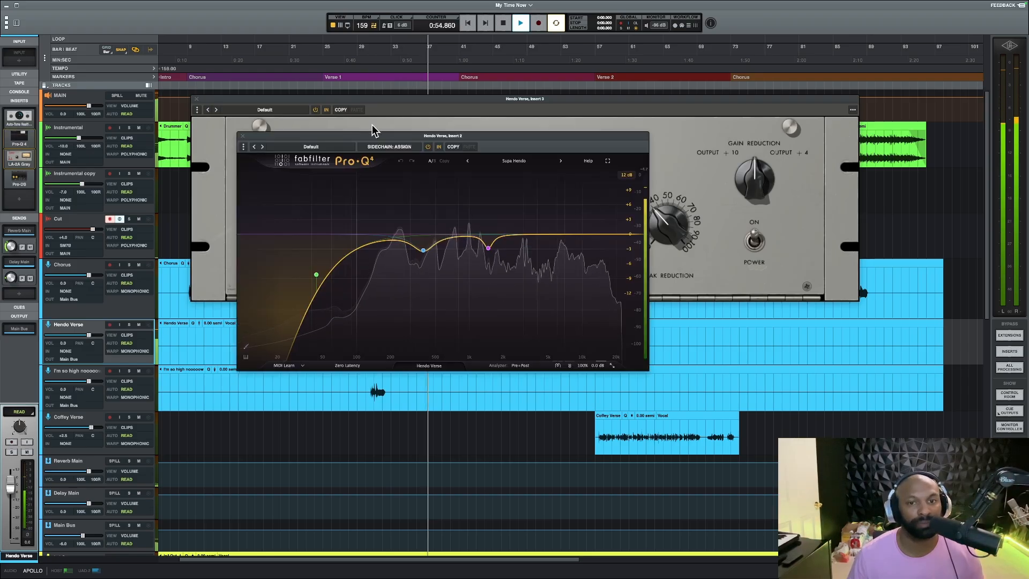
pyautogui.moveTo(386, 132); pyautogui.dragTo(665, 273)
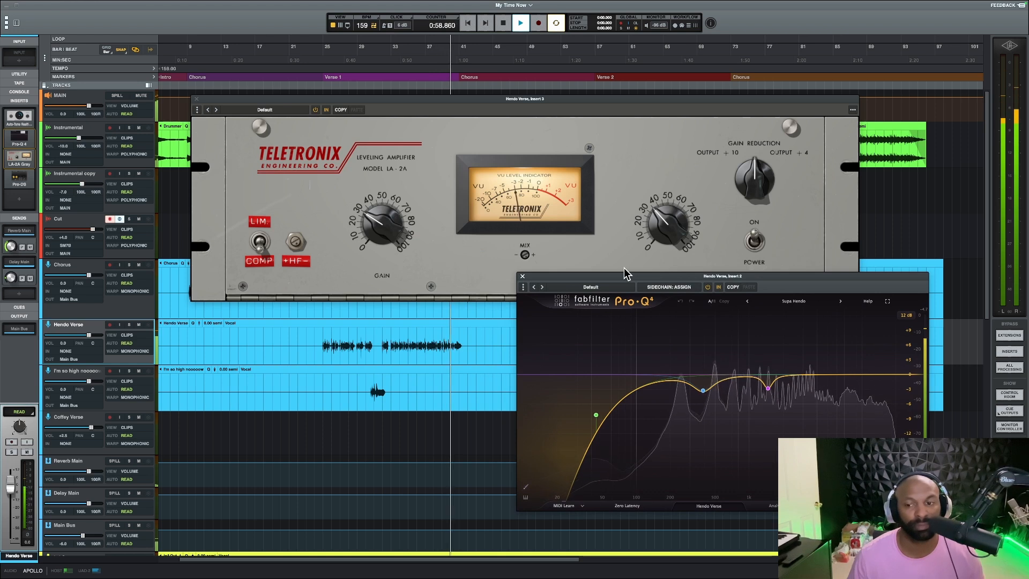
pyautogui.click(522, 276)
pyautogui.click(196, 101)
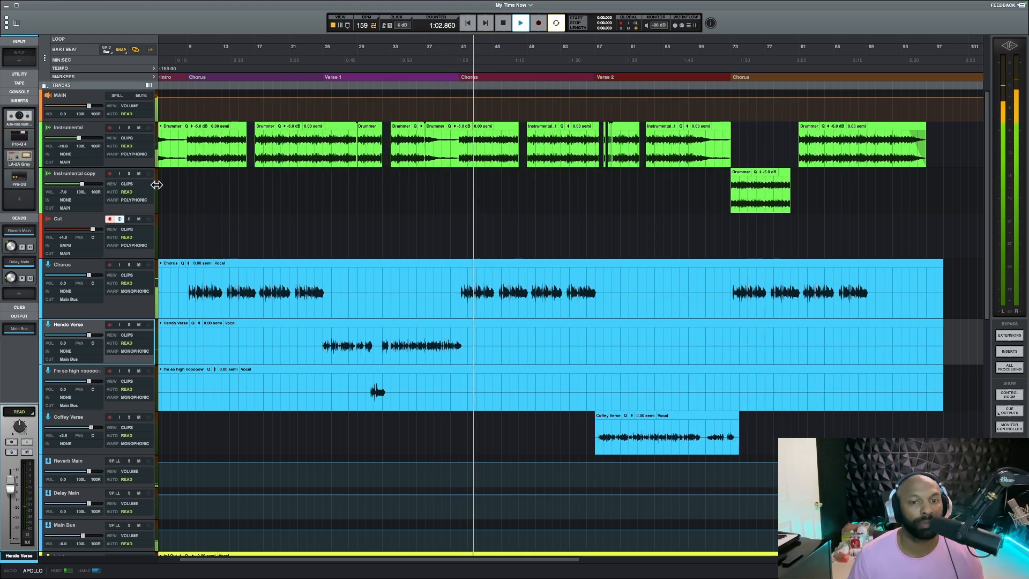
# Examine the Chorus track's Pro-Q 4 curve and LA-2A compression one above the other, and close both plug-in windows
pyautogui.click(83, 270)
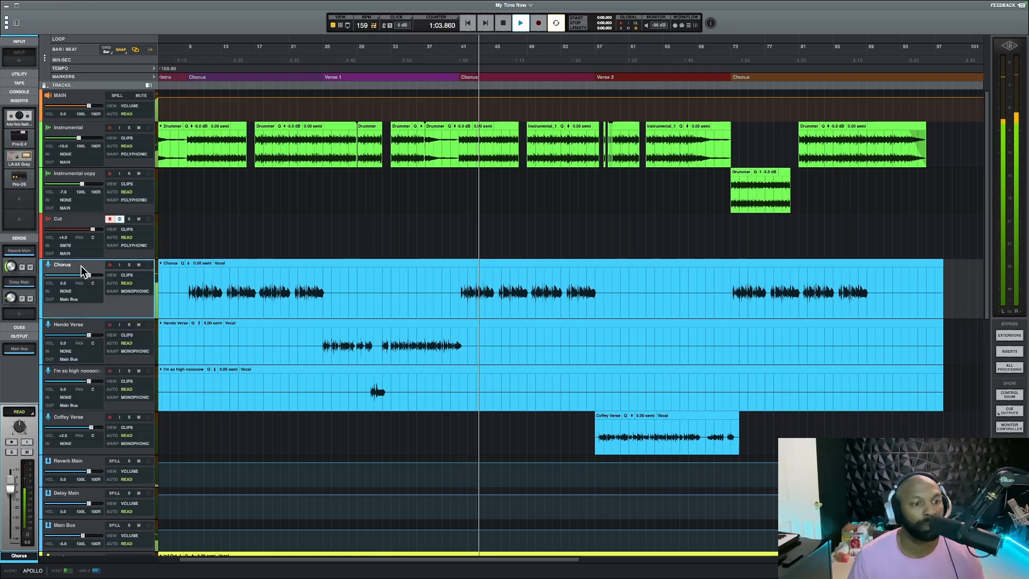
pyautogui.click(25, 137)
pyautogui.moveTo(404, 188); pyautogui.dragTo(135, 103)
pyautogui.click(27, 157)
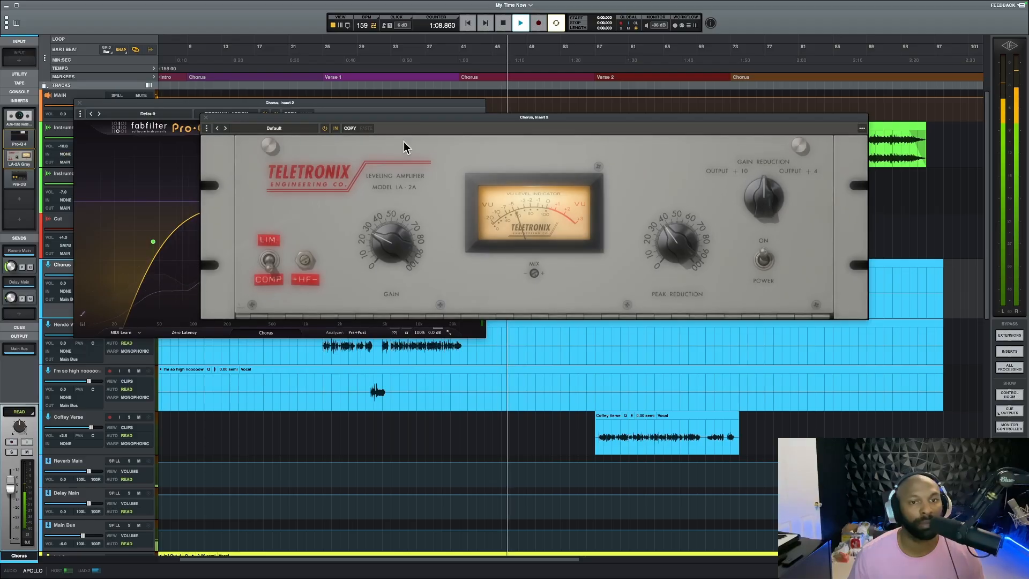
pyautogui.moveTo(413, 115); pyautogui.dragTo(416, 342)
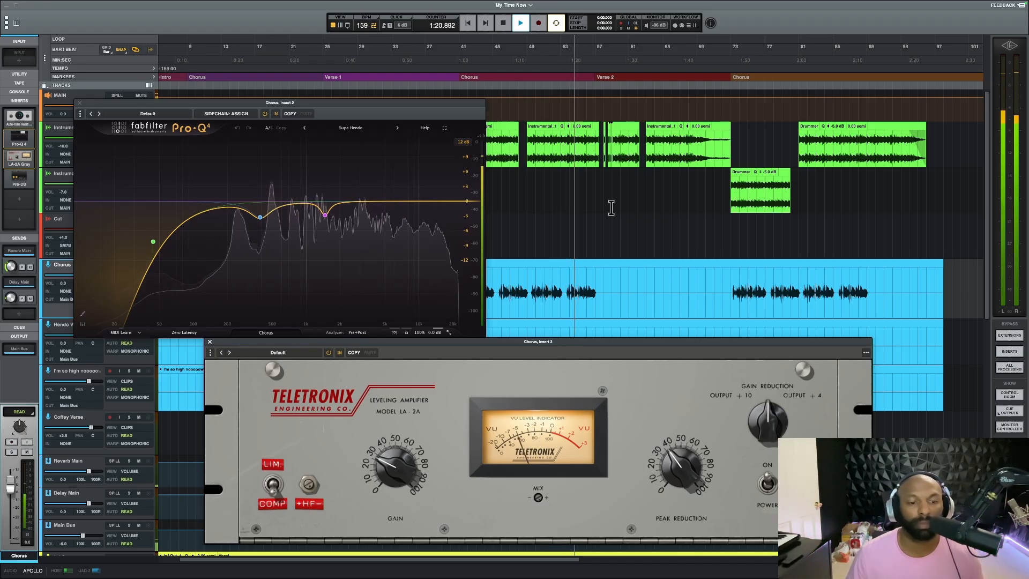
pyautogui.click(210, 343)
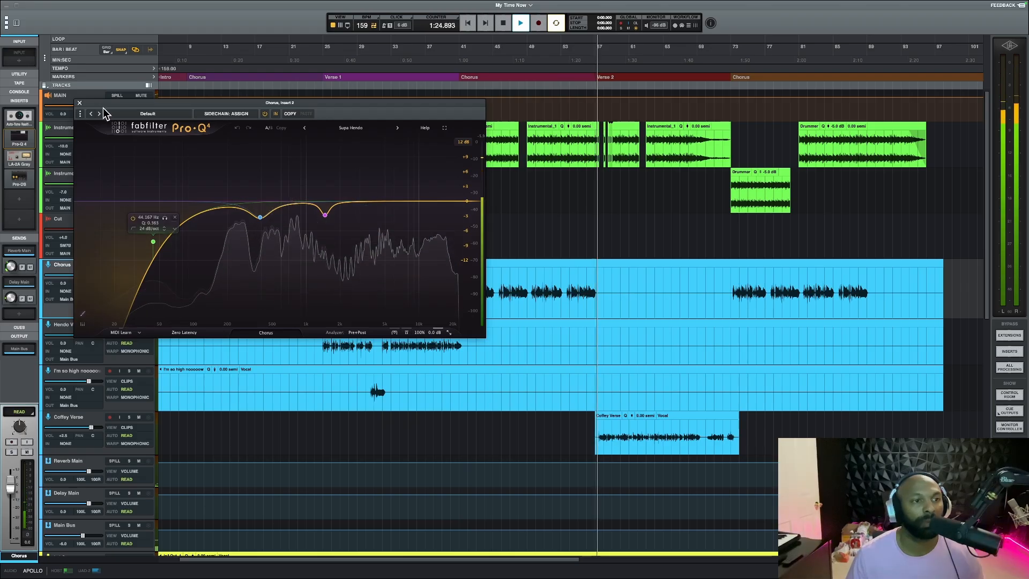
pyautogui.click(79, 102)
# Review the Coffey Verse track's Pro-Q 4 and LA-2A settings while its vocal plays, and close both plug-in windows
pyautogui.click(92, 421)
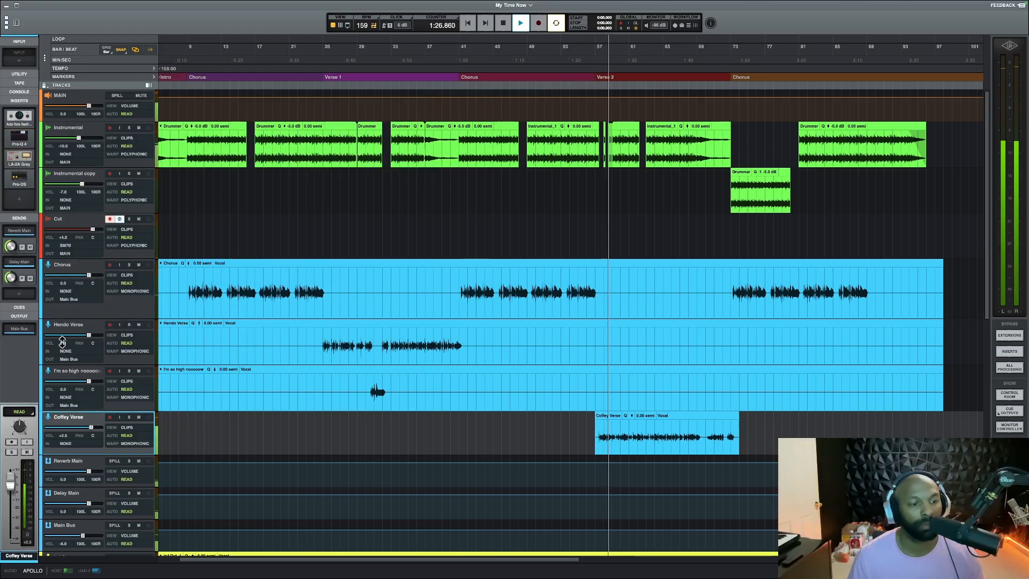
pyautogui.click(25, 141)
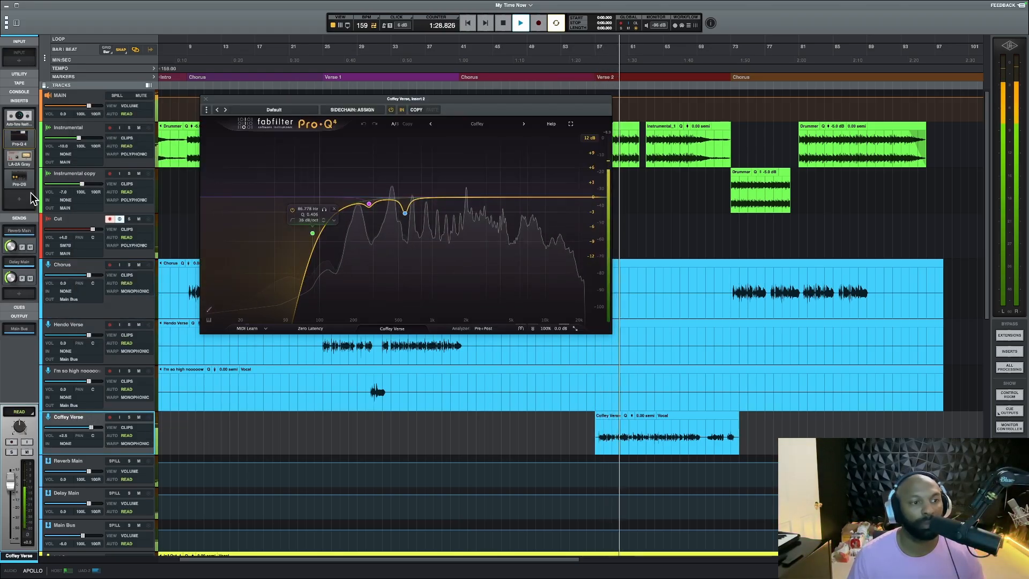
pyautogui.click(19, 157)
pyautogui.moveTo(579, 156); pyautogui.dragTo(645, 176)
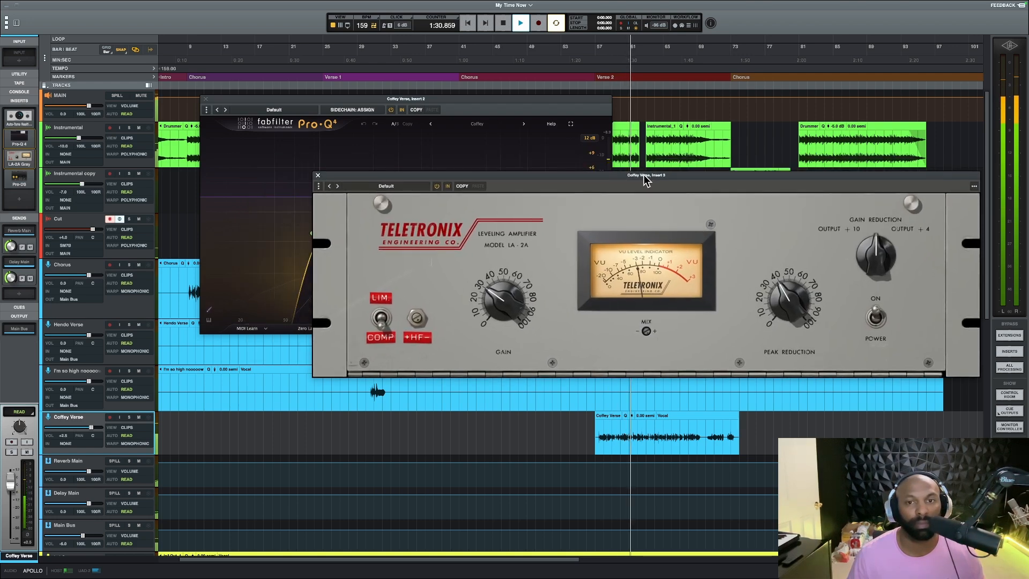
pyautogui.moveTo(474, 101); pyautogui.dragTo(324, 70)
pyautogui.moveTo(614, 176); pyautogui.dragTo(616, 131)
pyautogui.click(417, 69)
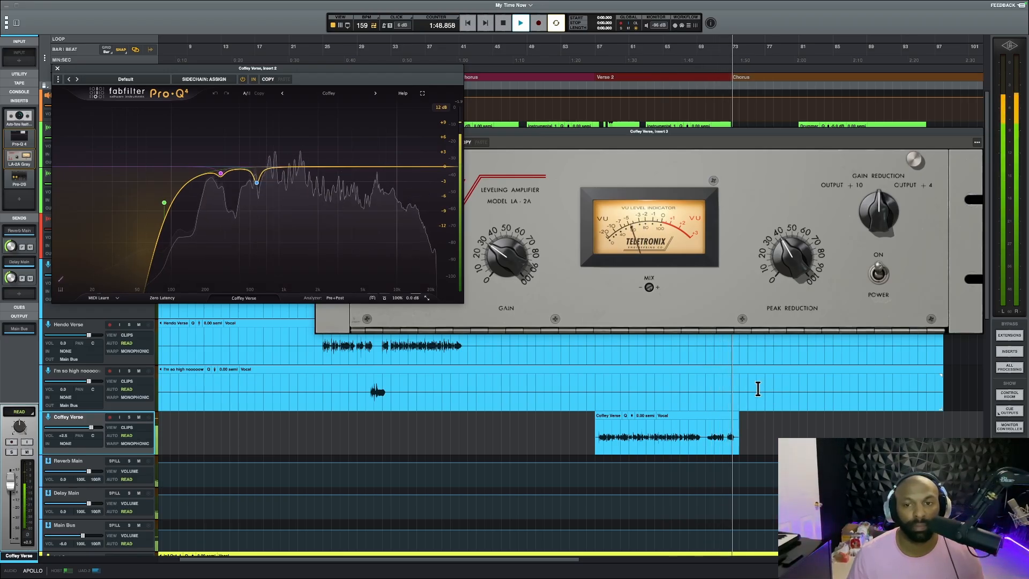
pyautogui.click(57, 70)
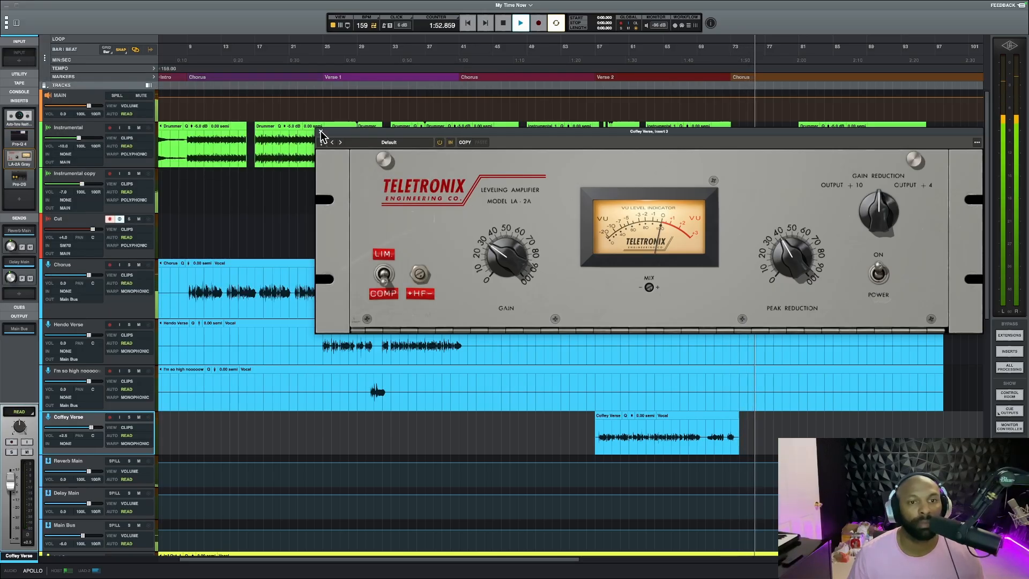
pyautogui.click(321, 132)
# Inspect the Timeless 3 delay settings on the Delay Main bus and close the plug-in
pyautogui.click(77, 268)
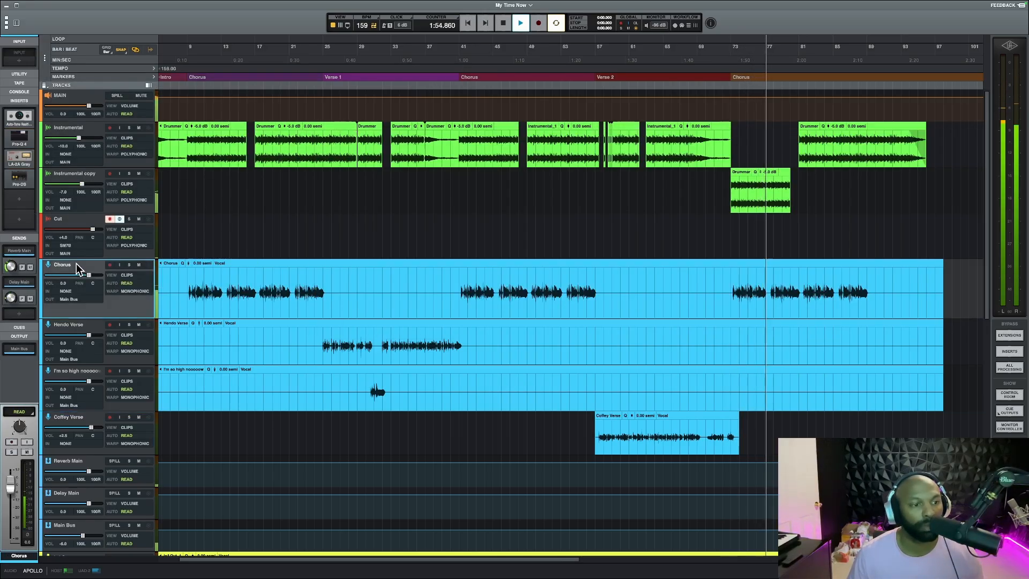
pyautogui.scroll(-10, 76, 268)
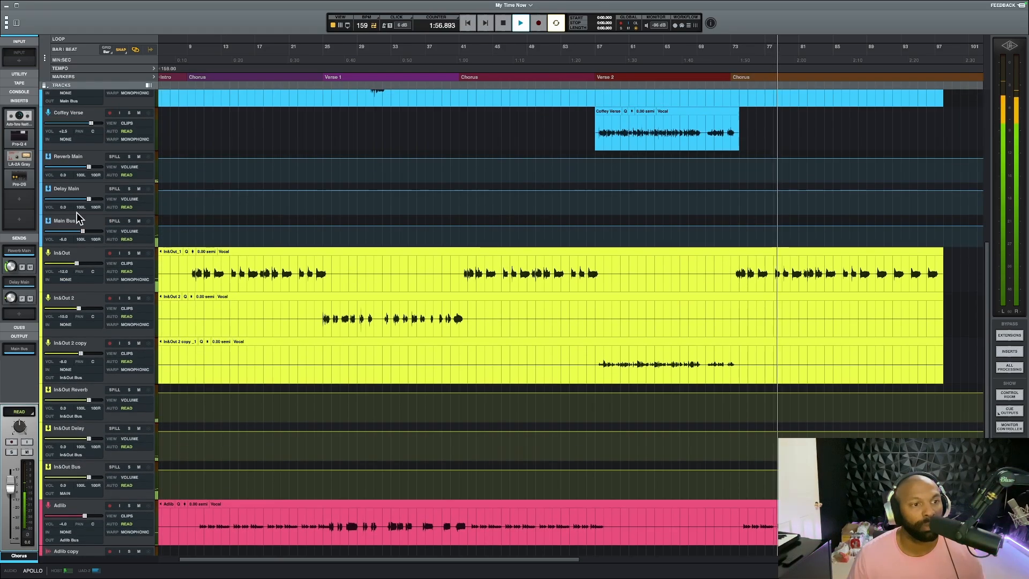
pyautogui.click(72, 192)
pyautogui.click(19, 116)
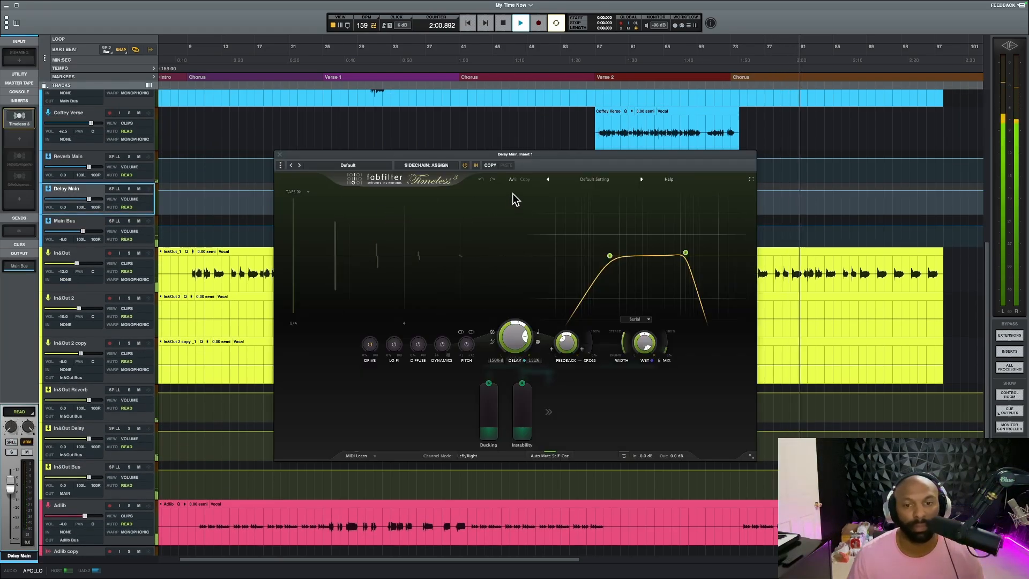
pyautogui.moveTo(529, 158); pyautogui.dragTo(481, 137)
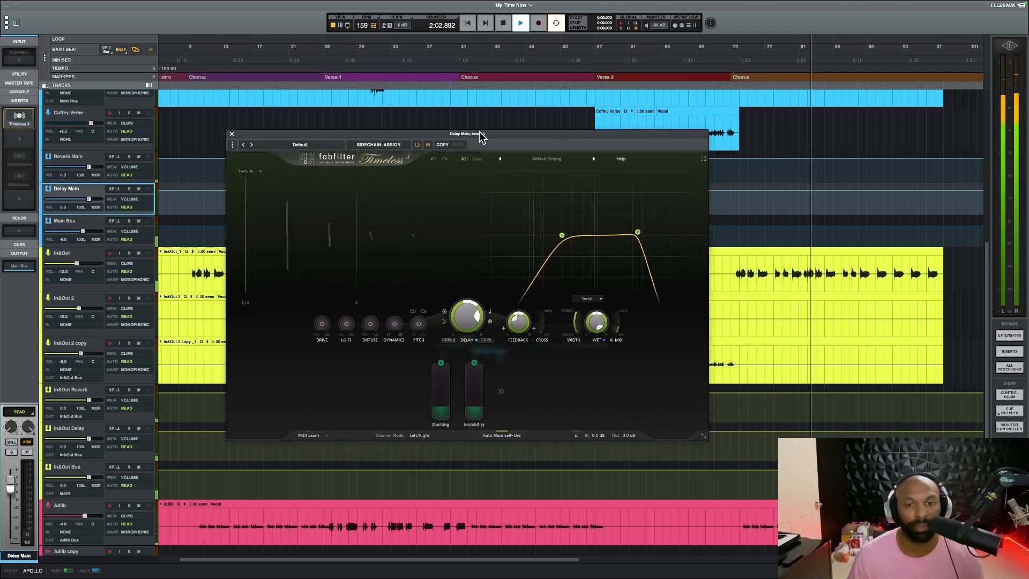
pyautogui.click(232, 134)
# Browse the In&Out tracks, inspect the Timeless 3 delay on the In&Out Delay bus, and close the plug-in
pyautogui.scroll(10, 413, 182)
pyautogui.scroll(-7, 411, 185)
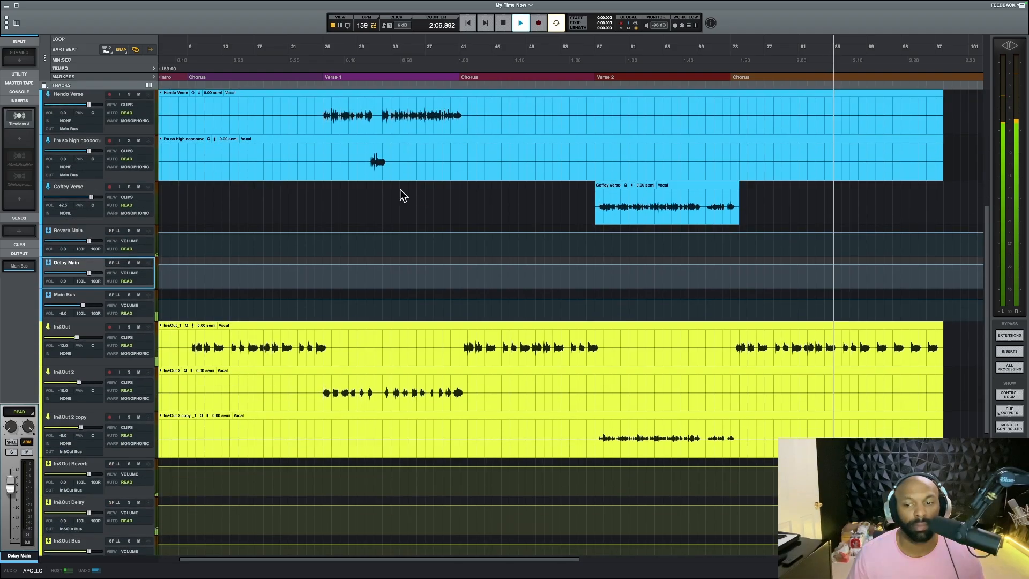
pyautogui.scroll(-2, 410, 185)
pyautogui.click(82, 296)
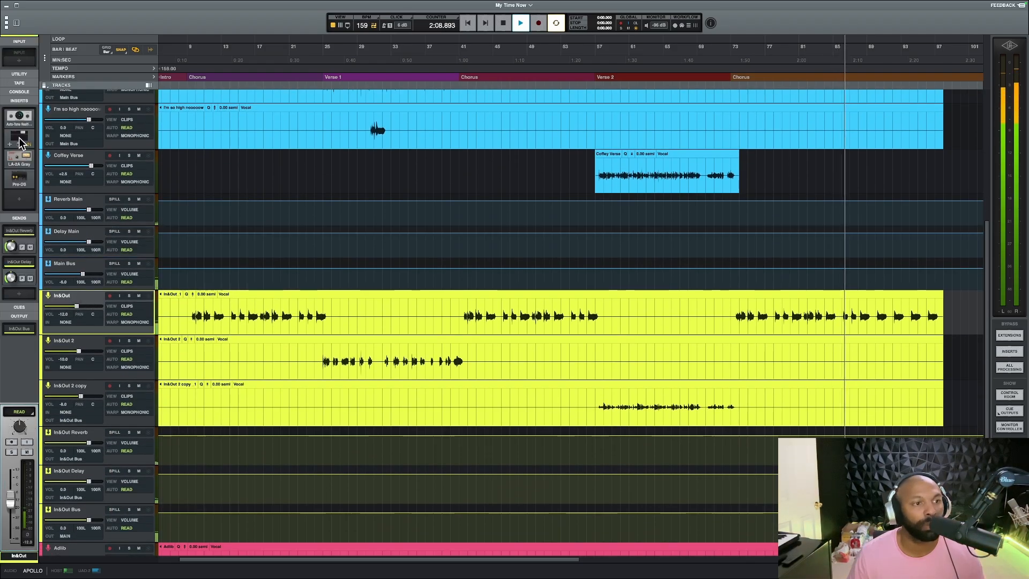
pyautogui.scroll(-6, 85, 343)
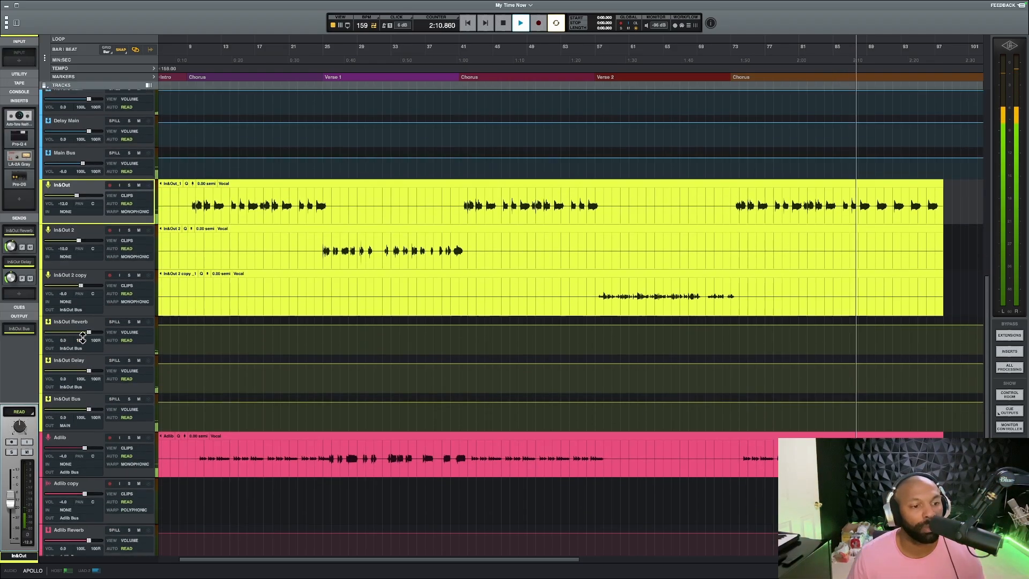
pyautogui.click(85, 369)
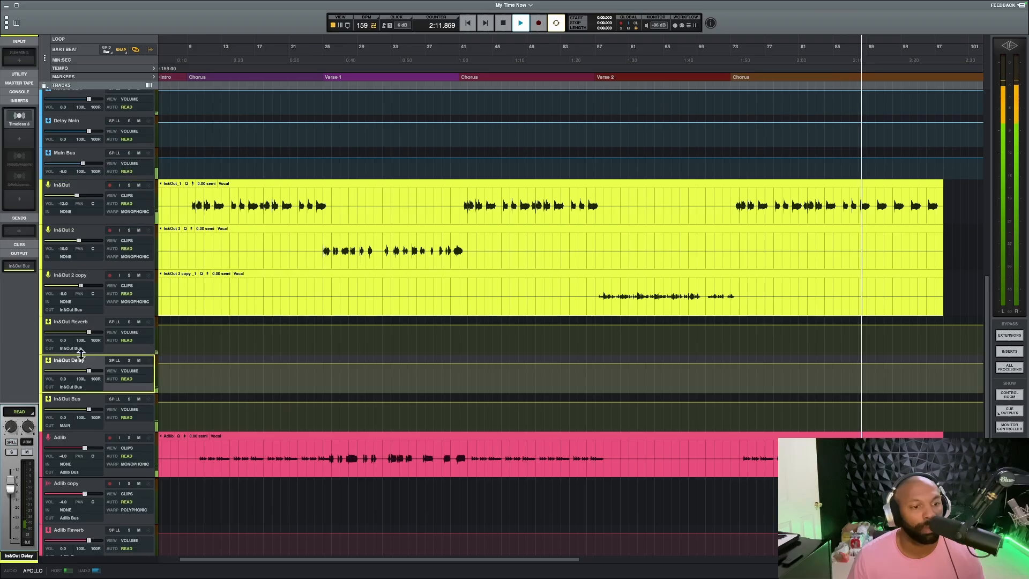
pyautogui.click(19, 119)
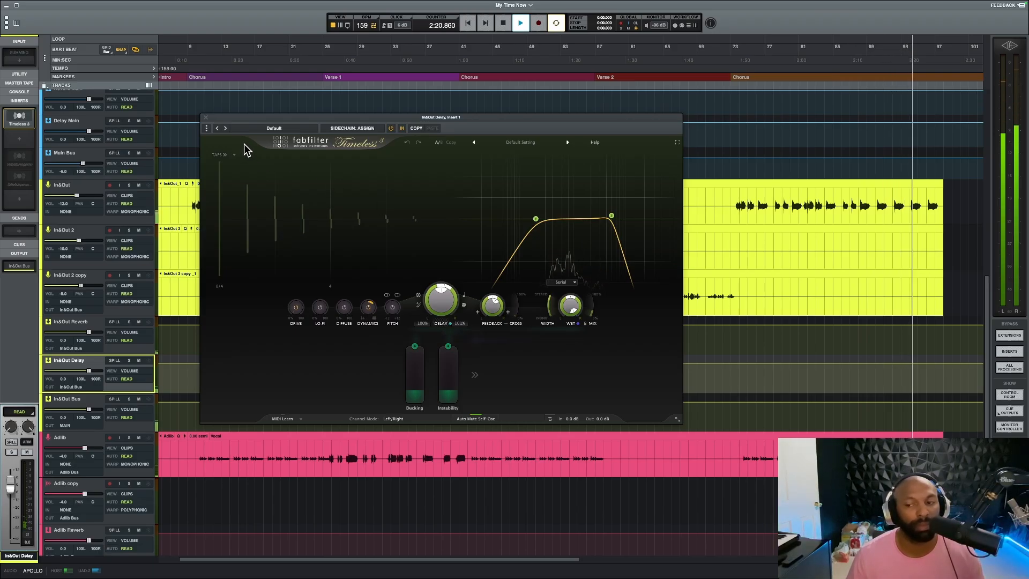
pyautogui.click(207, 117)
# Return the transport to zero and place the playhead on the Chorus track at the start of the first Chorus section
pyautogui.scroll(10, 279, 333)
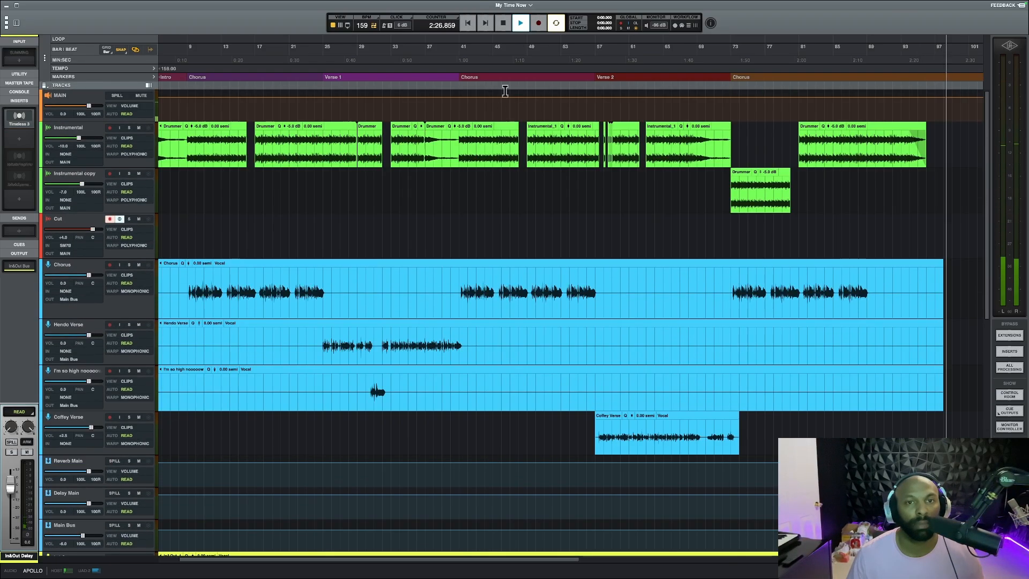
pyautogui.click(467, 27)
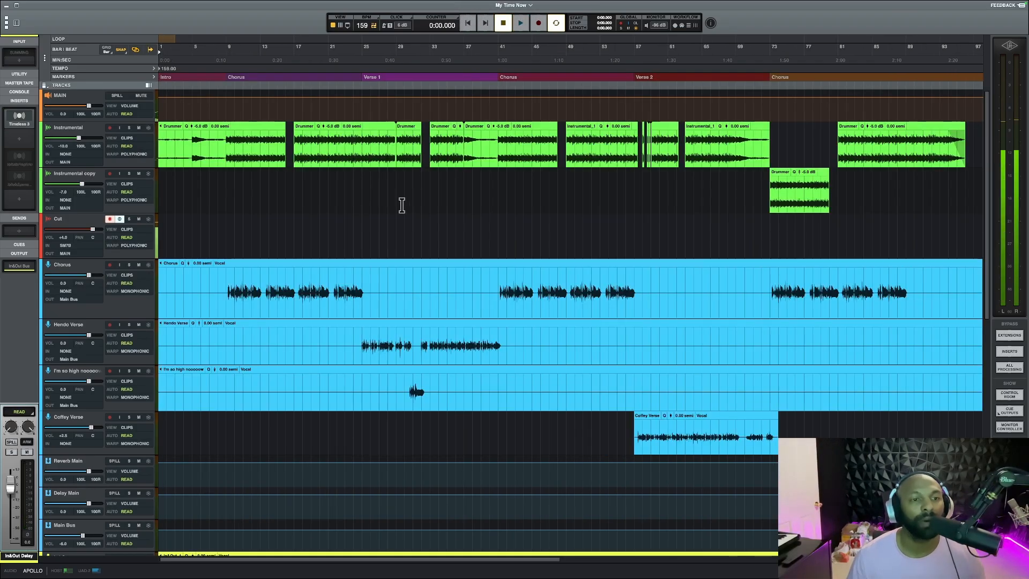
pyautogui.click(226, 278)
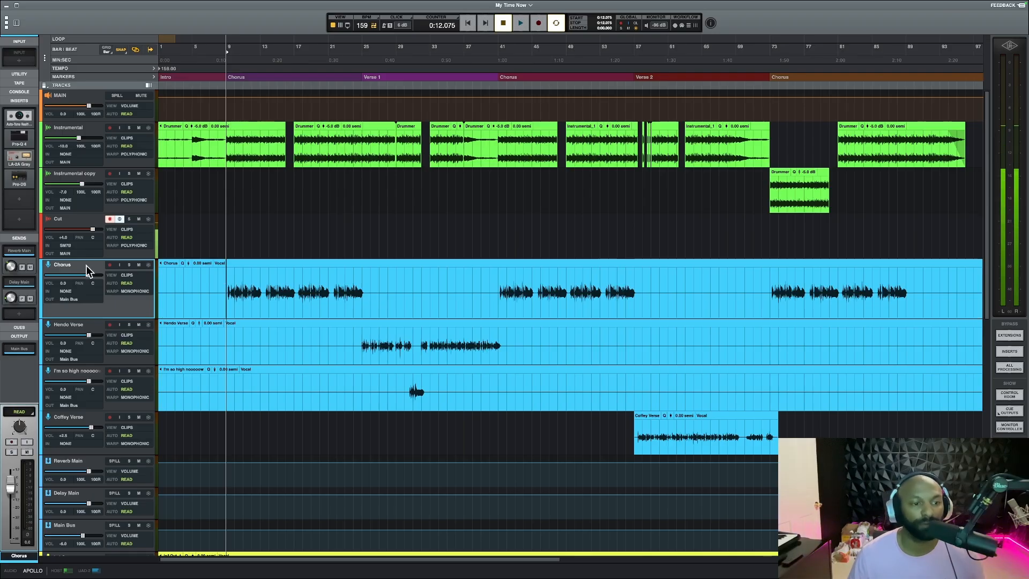
# Open Auto-Tune Realtime, Pro-Q 4 and LA-2A from the Chorus track's inserts and arrange their windows so all three are visible
pyautogui.click(29, 123)
pyautogui.moveTo(363, 169); pyautogui.dragTo(189, 38)
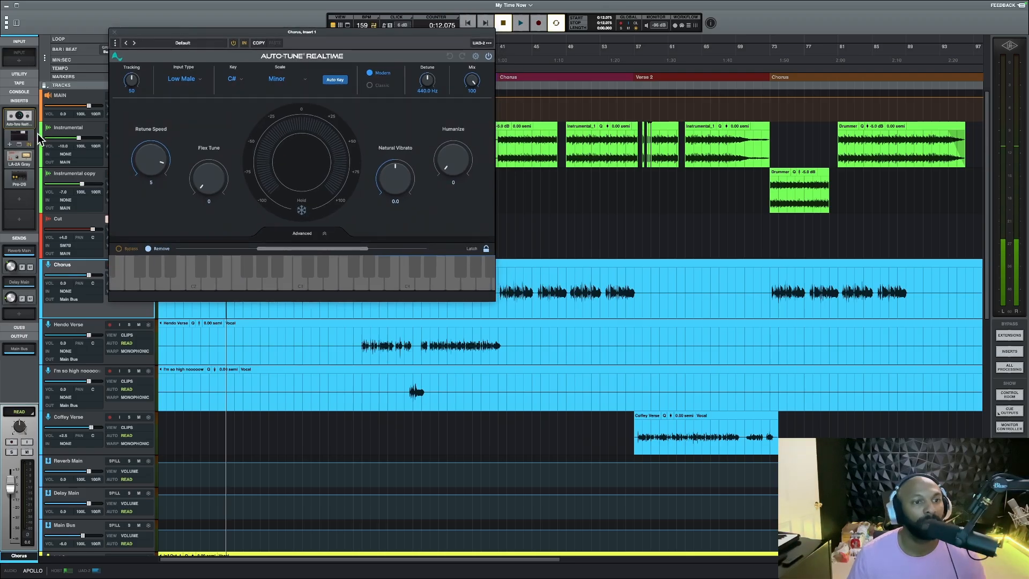
pyautogui.click(24, 139)
pyautogui.moveTo(258, 106); pyautogui.dragTo(701, 46)
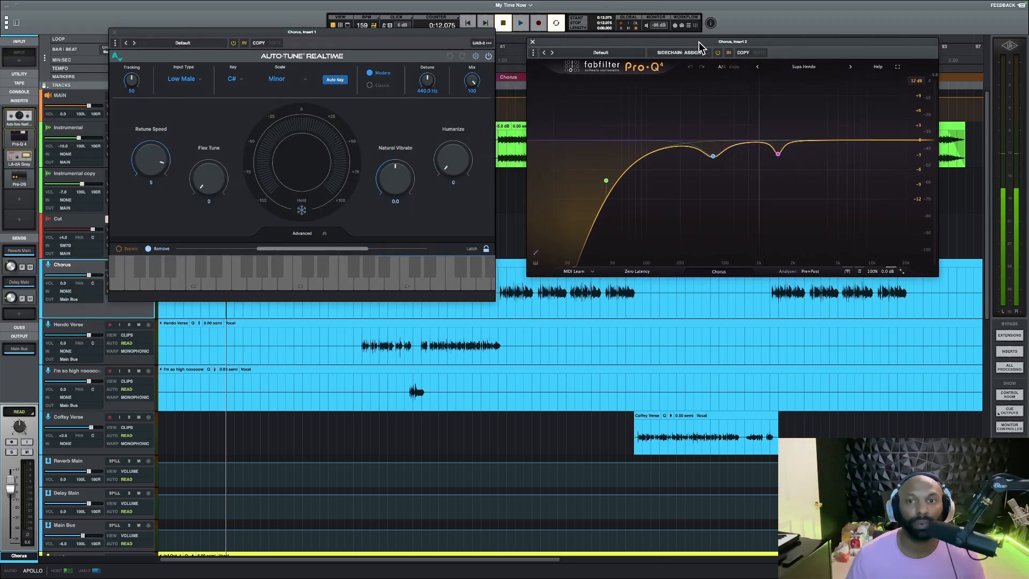
pyautogui.click(20, 159)
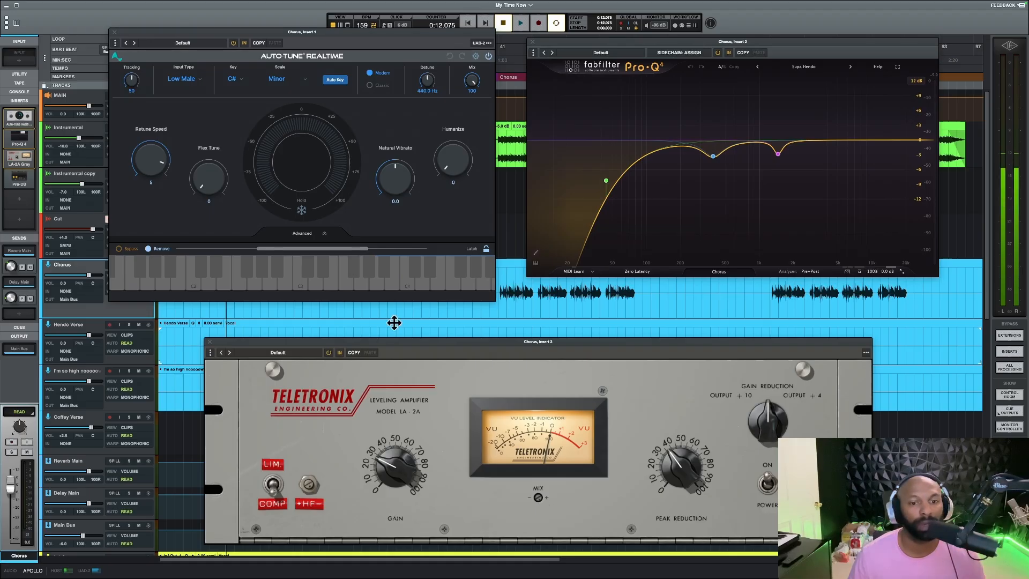
pyautogui.moveTo(387, 354); pyautogui.dragTo(222, 316)
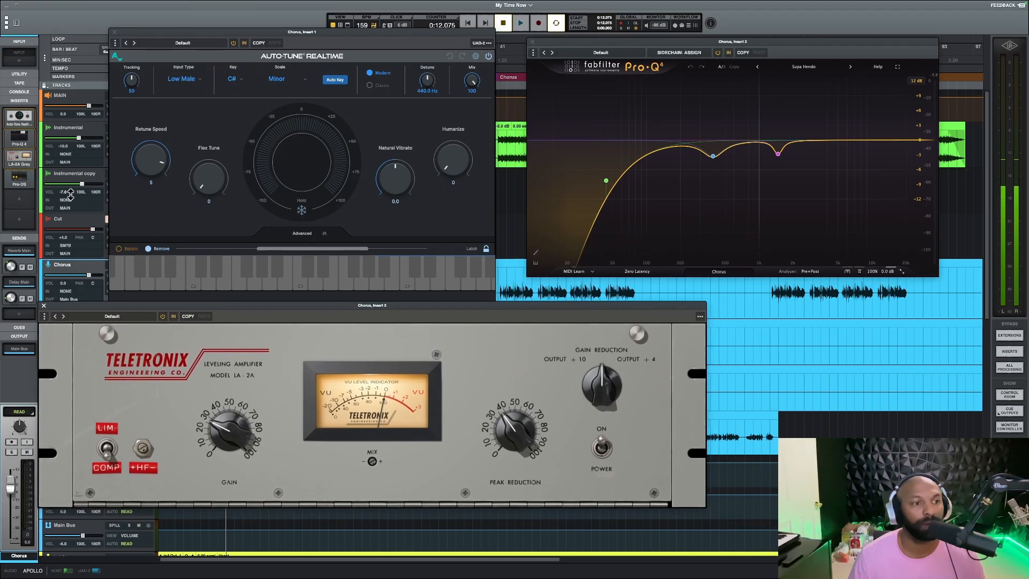
# Open Pro-DS from the Chorus track's inserts and place its window beside the LA-2A so it is visible
pyautogui.click(21, 176)
pyautogui.moveTo(296, 118); pyautogui.dragTo(799, 304)
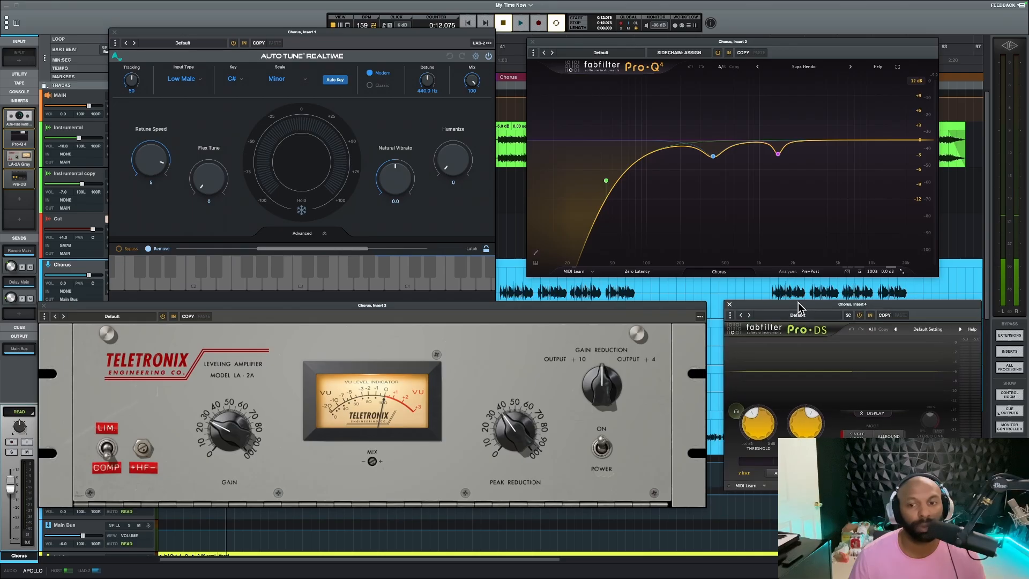
# Duplicate the Cut track and check the SSL E channel strip options on the copy
pyautogui.click(63, 221)
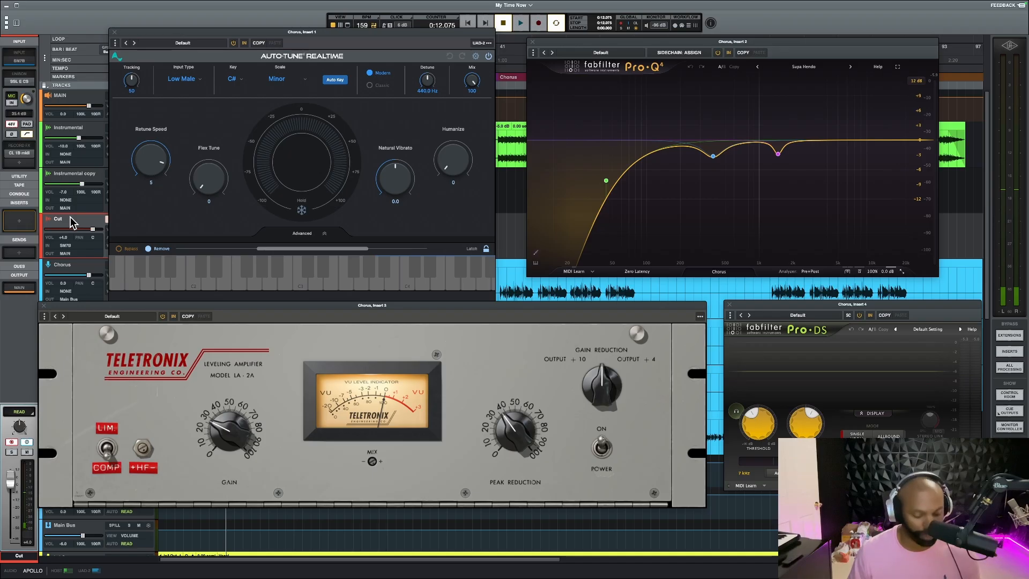
pyautogui.press('super+d')
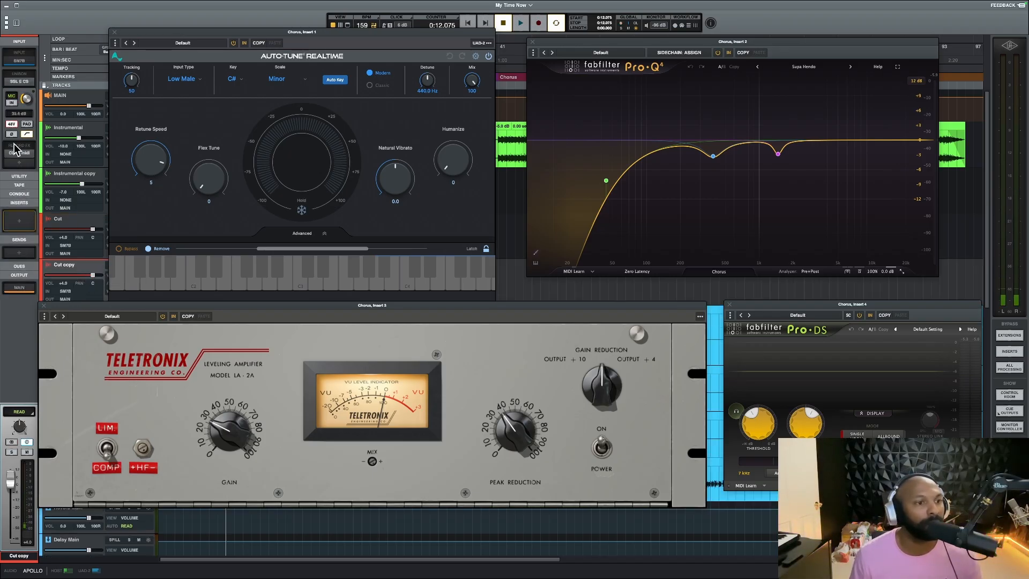
pyautogui.click(19, 82)
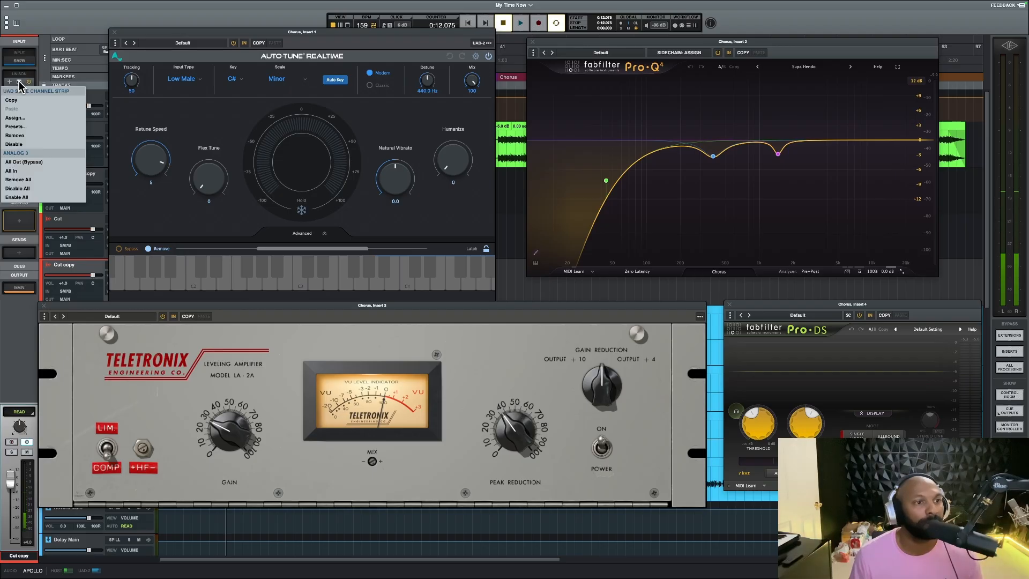
pyautogui.click(79, 268)
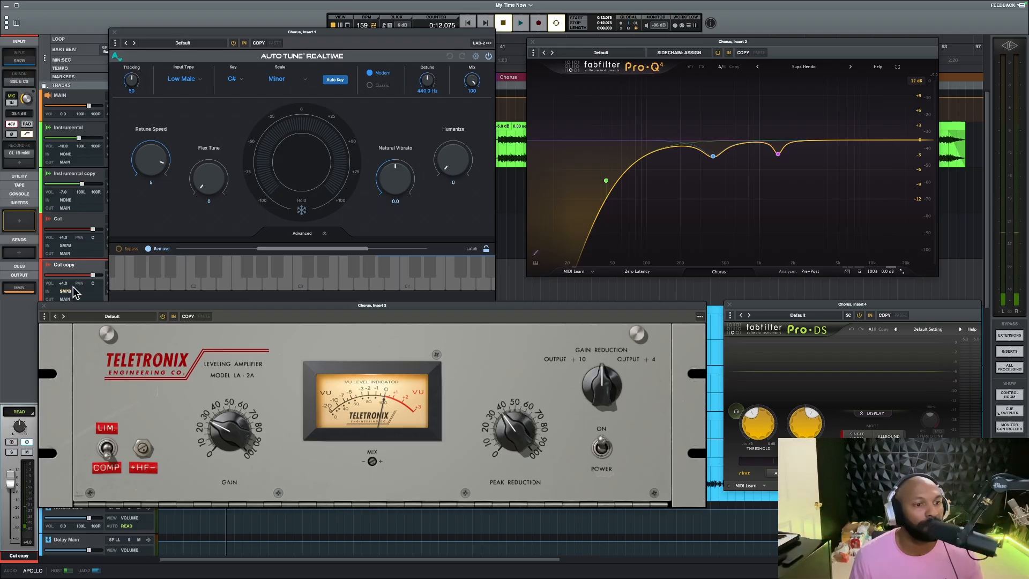
# Clear the SM7B input from the Cut copy track and close its routing list
pyautogui.click(70, 289)
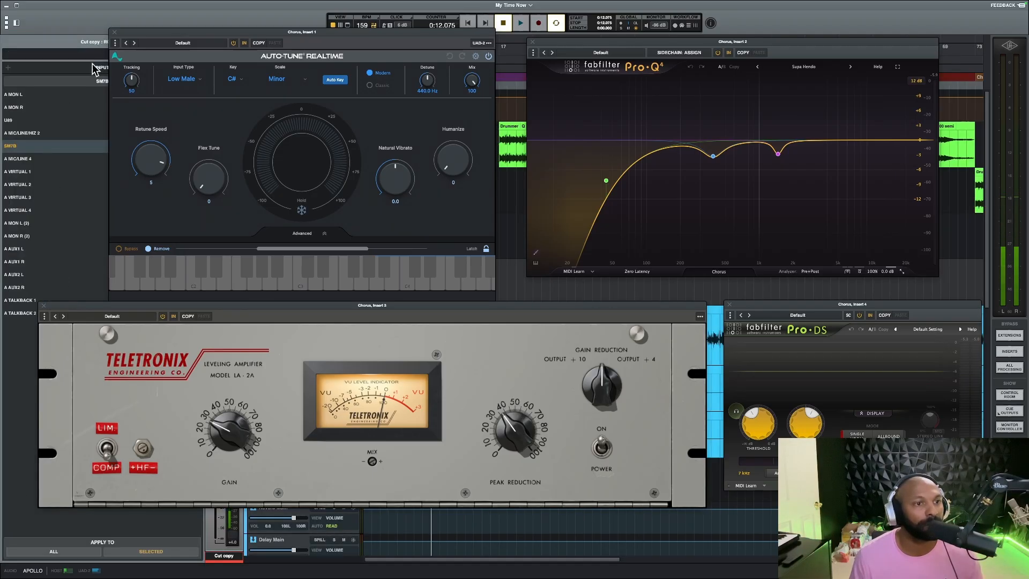
pyautogui.moveTo(128, 41); pyautogui.dragTo(266, 100)
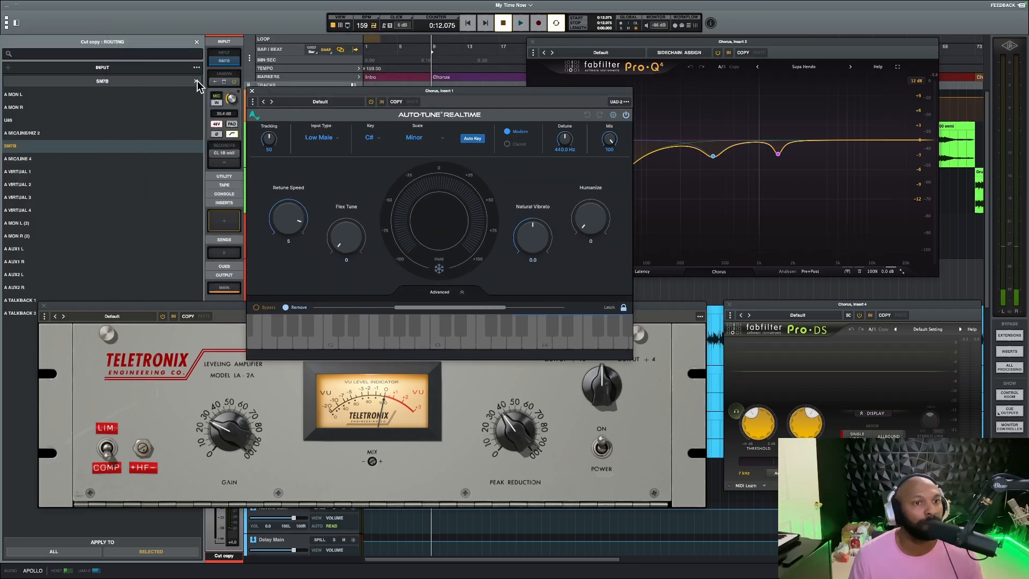
pyautogui.click(197, 81)
pyautogui.click(196, 42)
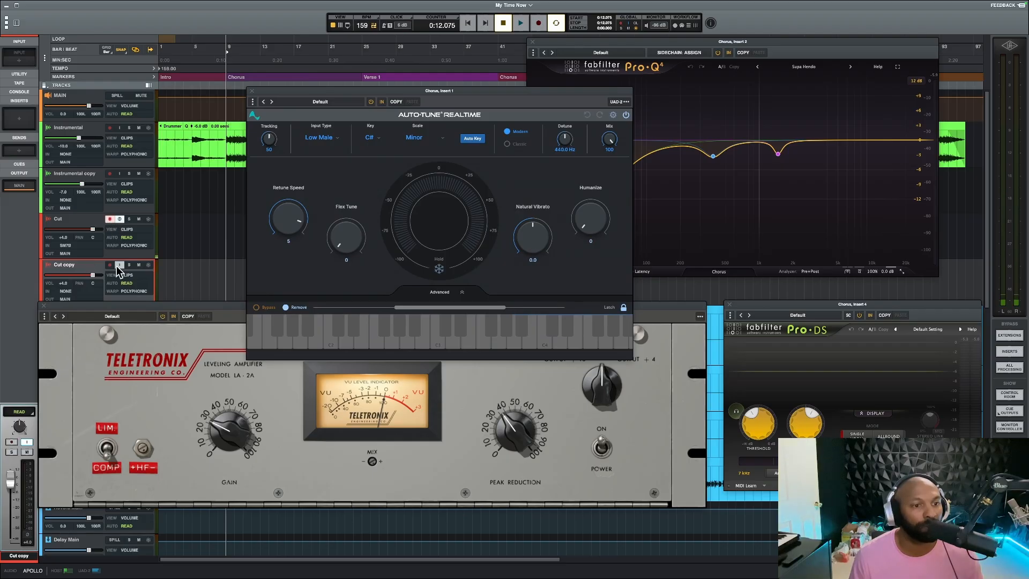
# Delete the Cut copy track, reselect the Cut track and move the Auto-Tune window back above the LA-2A
pyautogui.rightClick(82, 263)
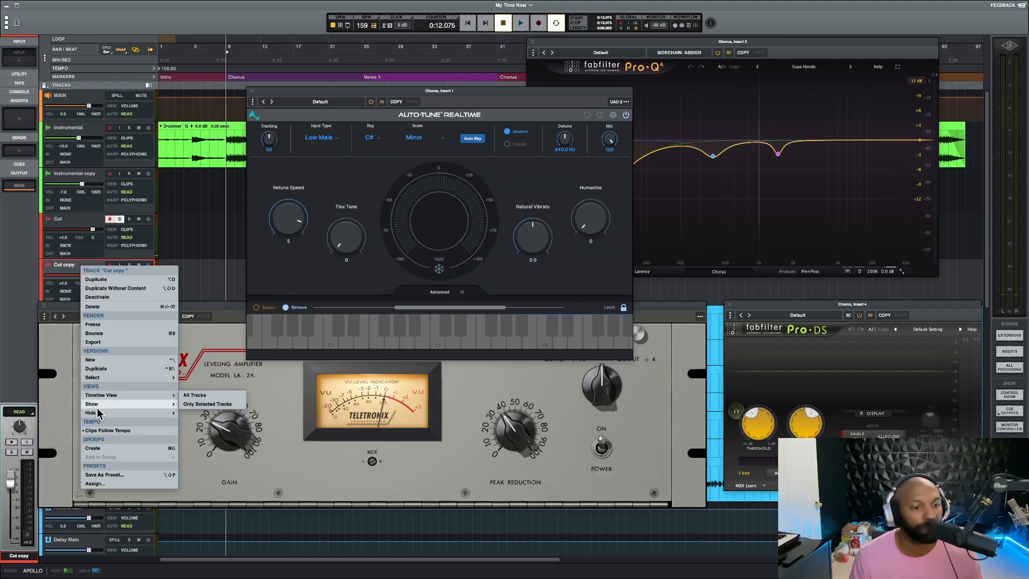
pyautogui.click(102, 306)
pyautogui.click(81, 217)
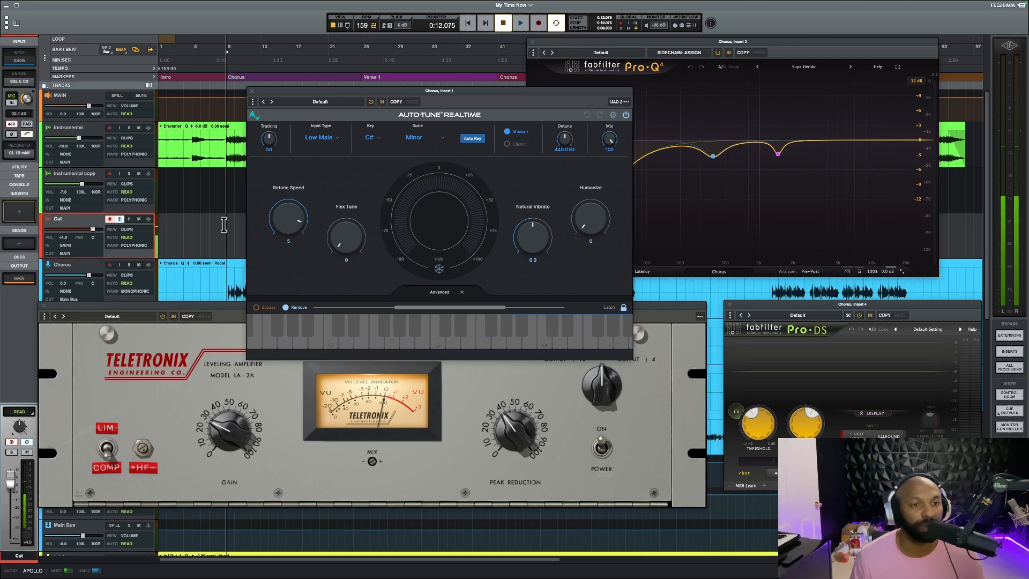
pyautogui.moveTo(327, 91); pyautogui.dragTo(221, 32)
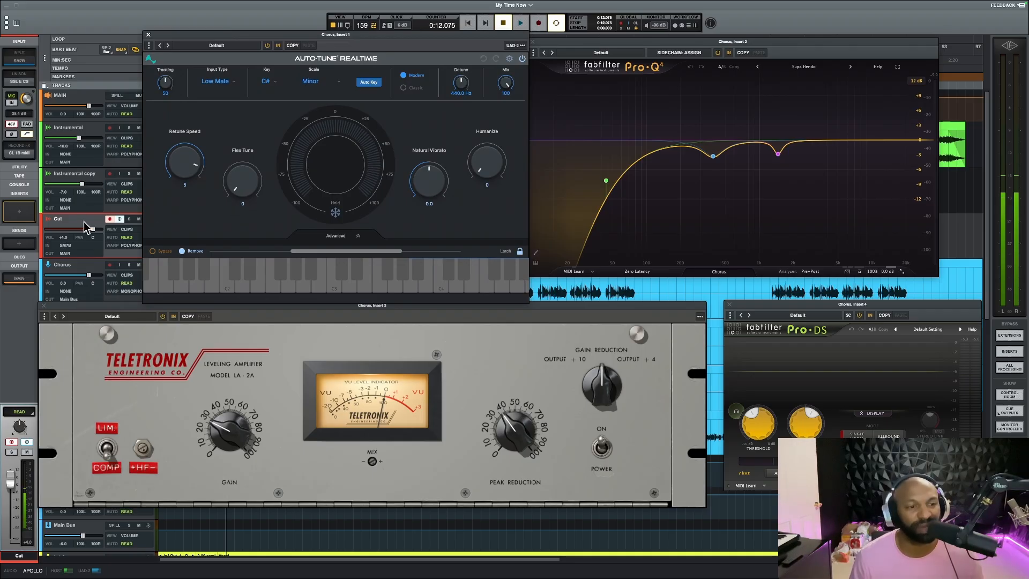
# Disable the Cut track's input plug-ins and remove the Tube-Tech CL 1B MK II compressor from its Record FX
pyautogui.click(75, 266)
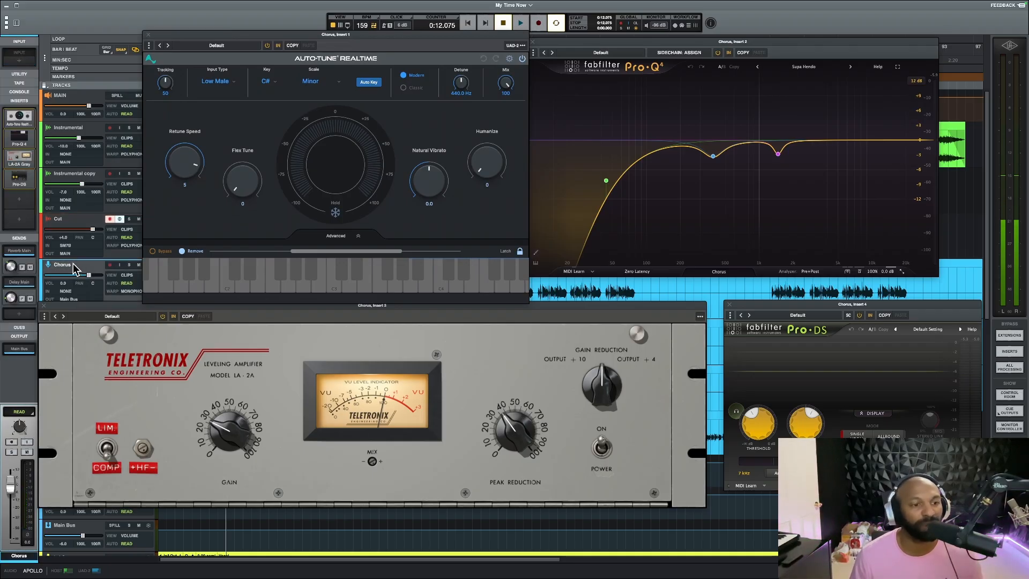
pyautogui.click(75, 218)
pyautogui.rightClick(24, 154)
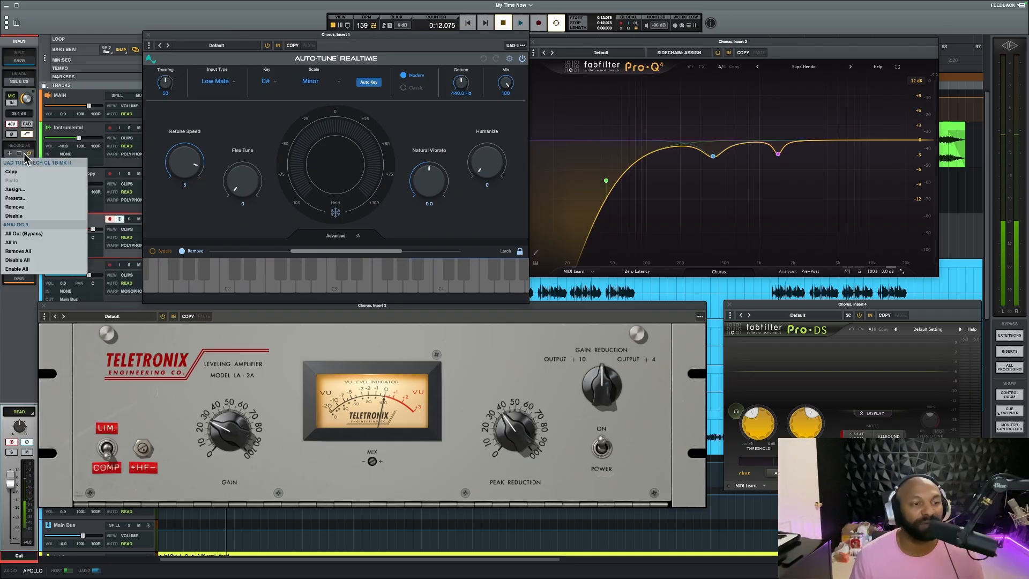
pyautogui.click(25, 261)
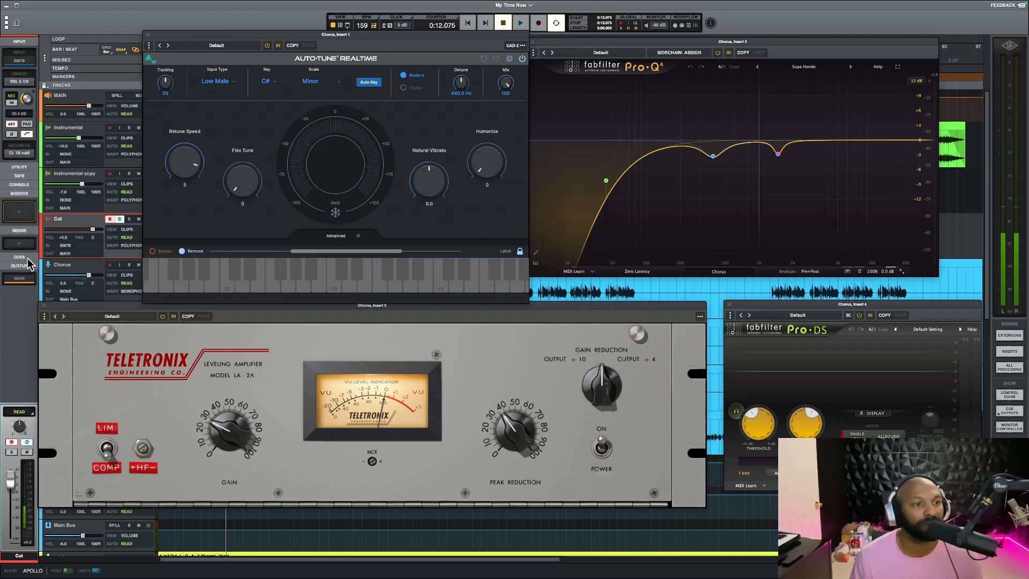
pyautogui.rightClick(18, 152)
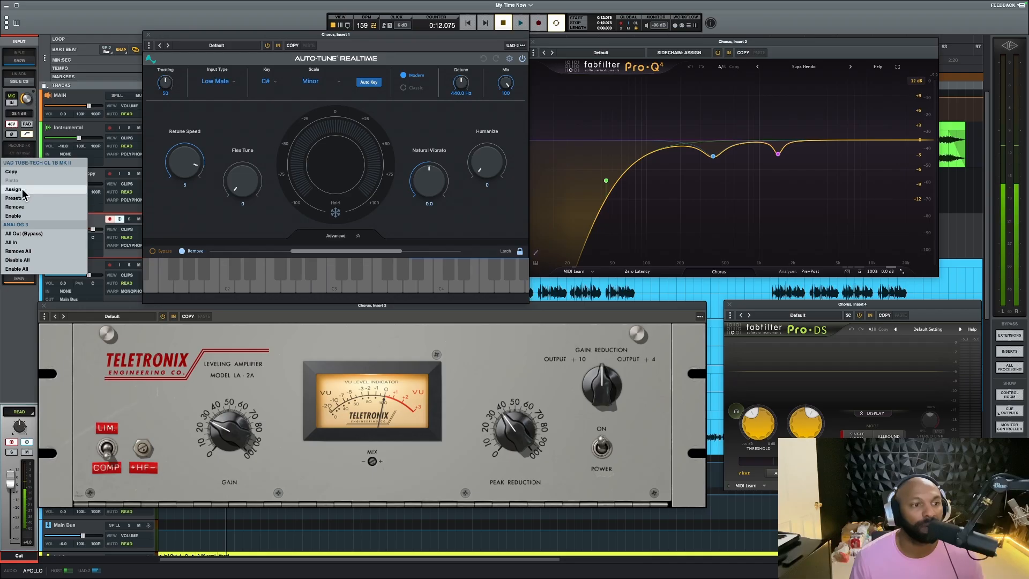
pyautogui.click(22, 211)
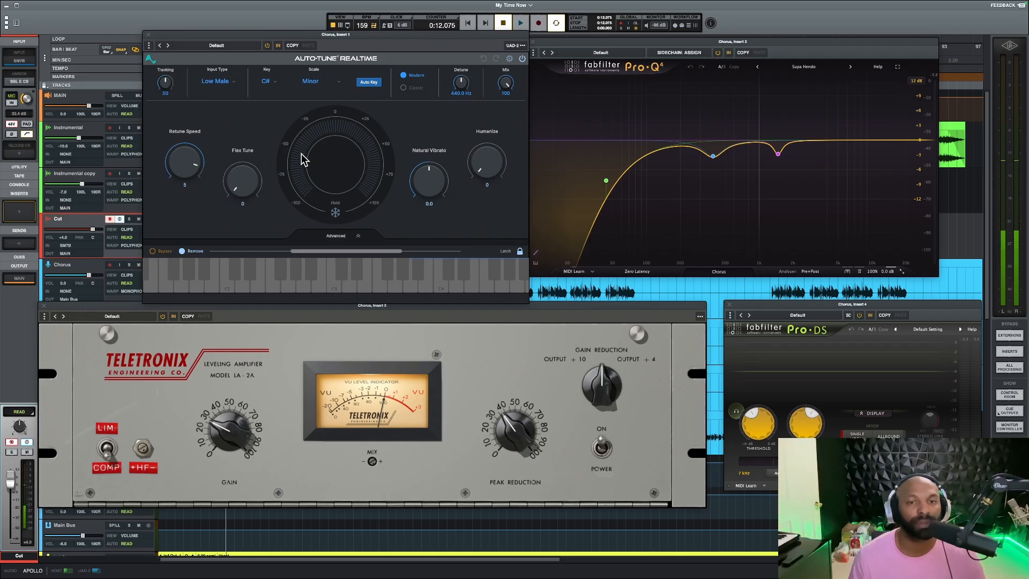
# Review the Chorus track's Auto-Tune settings, play the soloed Chorus vocal with its plug-in windows in view, and stop playback
pyautogui.moveTo(393, 37)
pyautogui.mouseDown()
pyautogui.moveTo(294, 97)
pyautogui.moveTo(385, 28)
pyautogui.mouseUp()
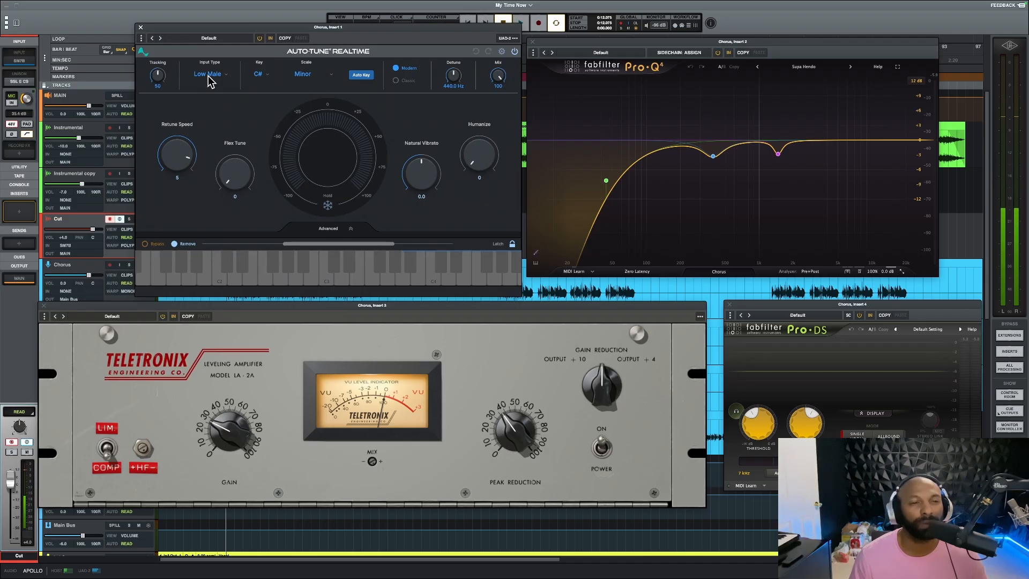
pyautogui.moveTo(208, 76)
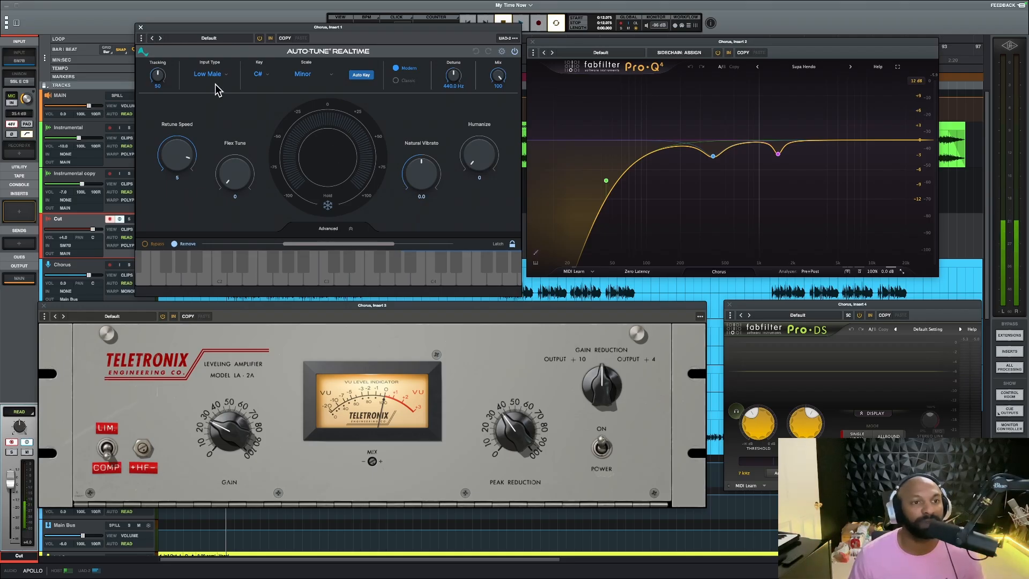
pyautogui.moveTo(198, 25); pyautogui.dragTo(234, 34)
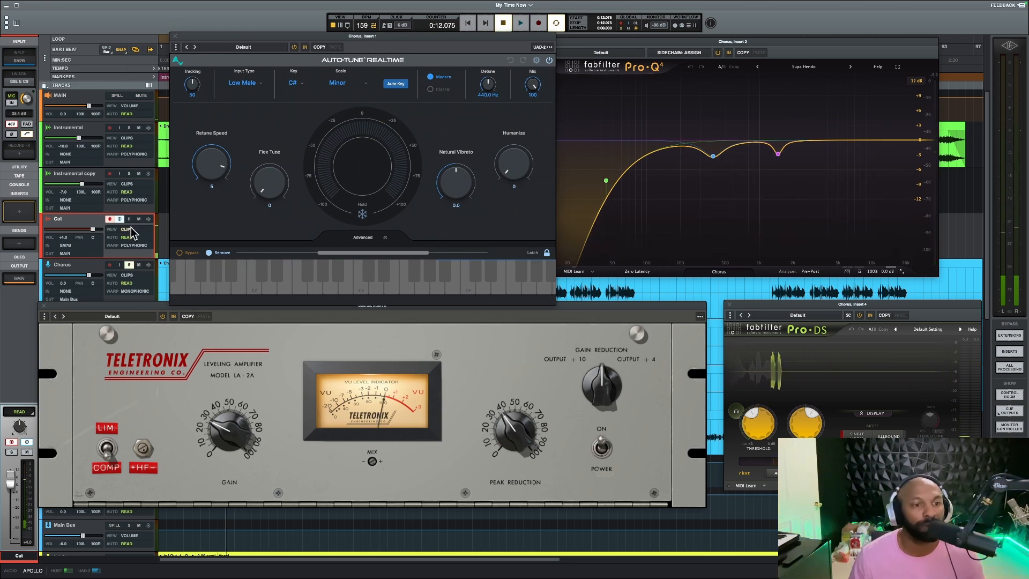
pyautogui.press('space')
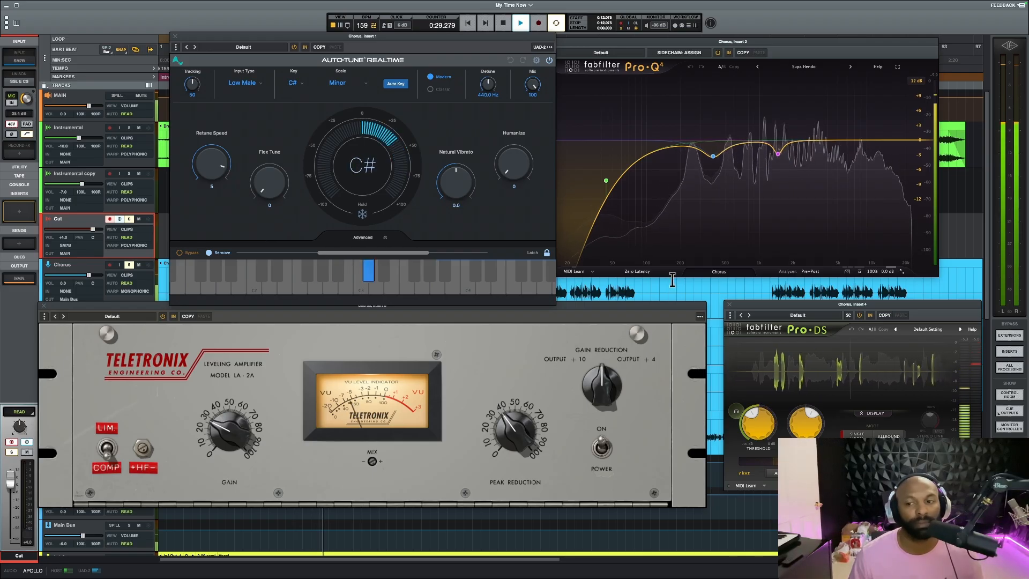
pyautogui.moveTo(778, 304)
pyautogui.mouseDown()
pyautogui.moveTo(757, 304)
pyautogui.moveTo(765, 301)
pyautogui.mouseUp()
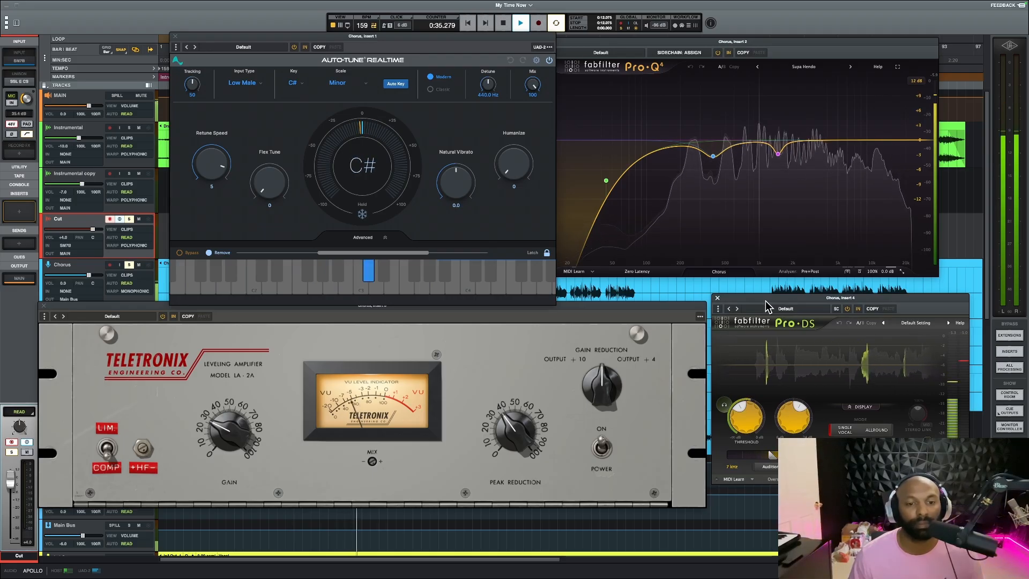
pyautogui.press('space')
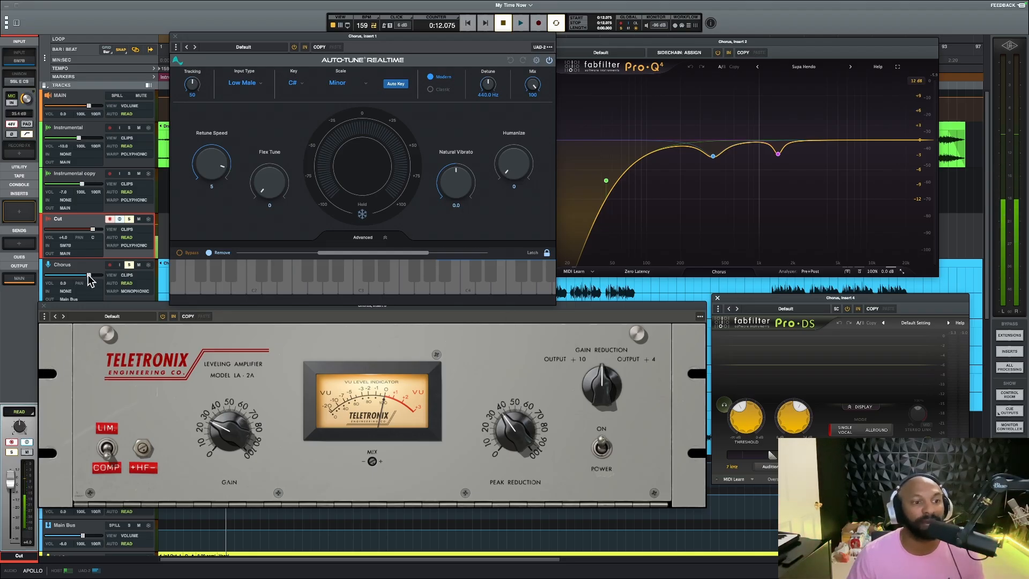
# Show the mixer and copy Auto-Tune Realtime from the Chorus track's inserts to the Cut track's first insert slot
pyautogui.click(75, 221)
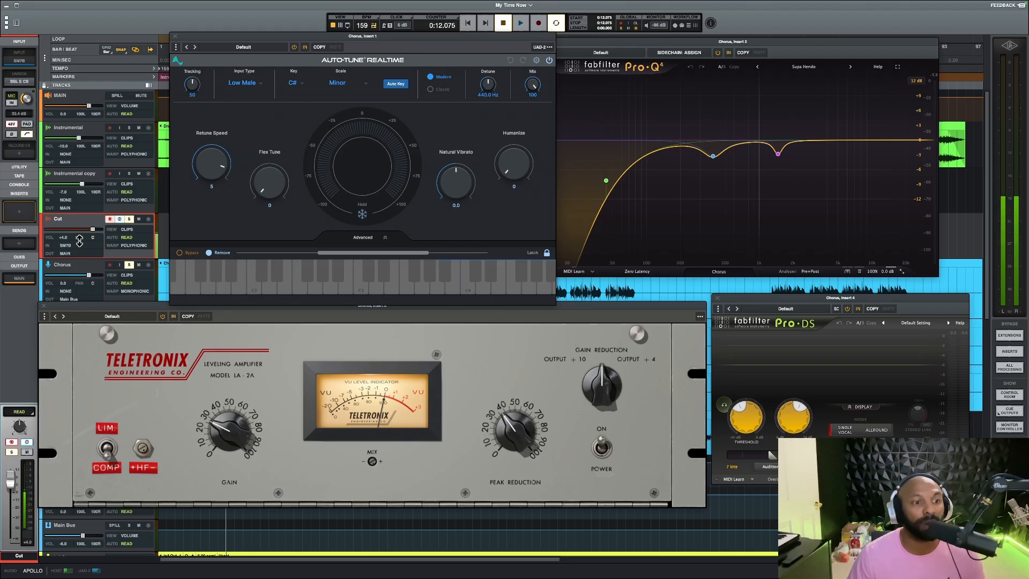
pyautogui.click(81, 268)
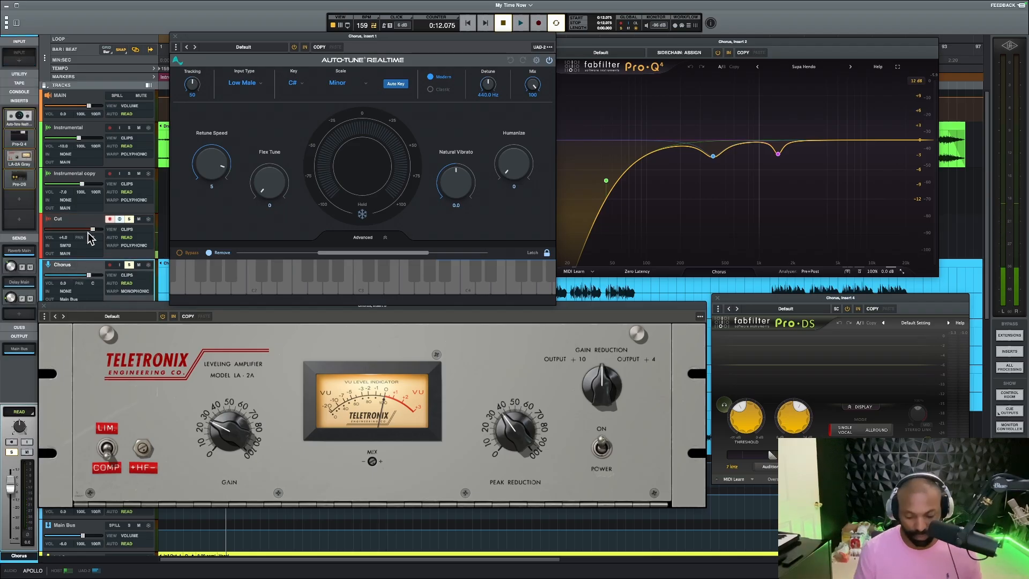
pyautogui.press('super+equal')
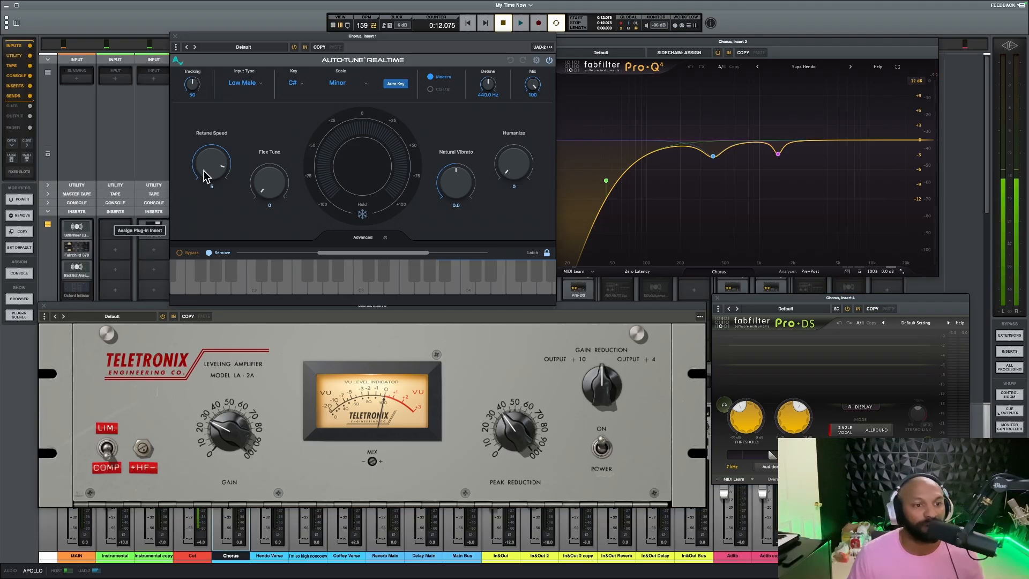
pyautogui.moveTo(242, 36); pyautogui.dragTo(490, 203)
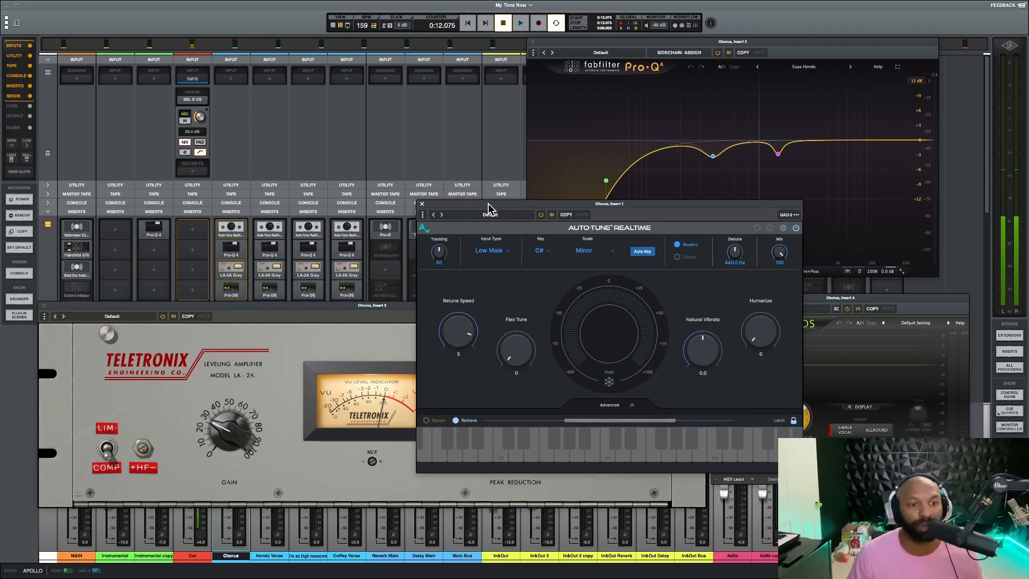
pyautogui.moveTo(231, 227); pyautogui.dragTo(194, 229)
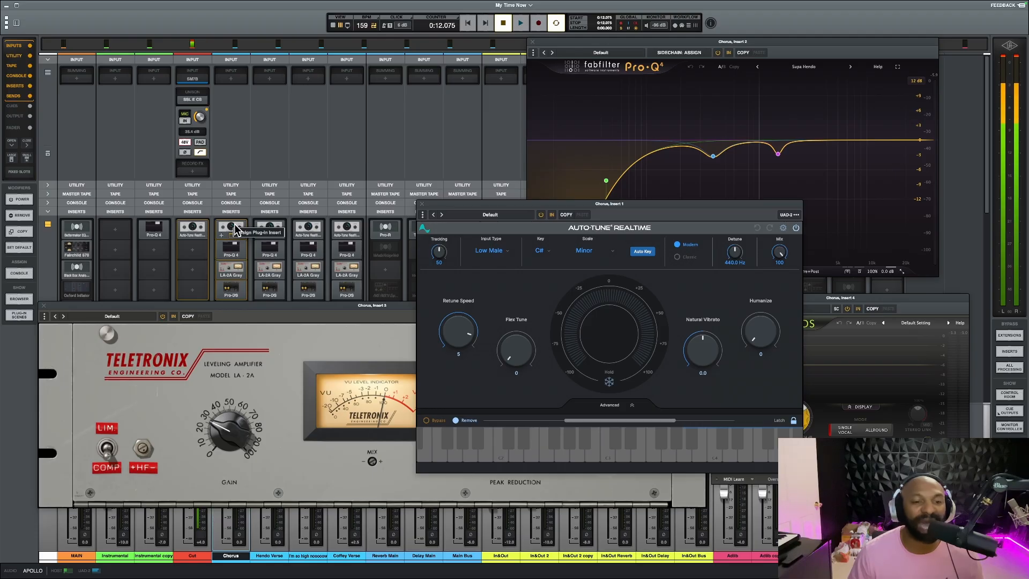
pyautogui.click(192, 231)
pyautogui.click(195, 297)
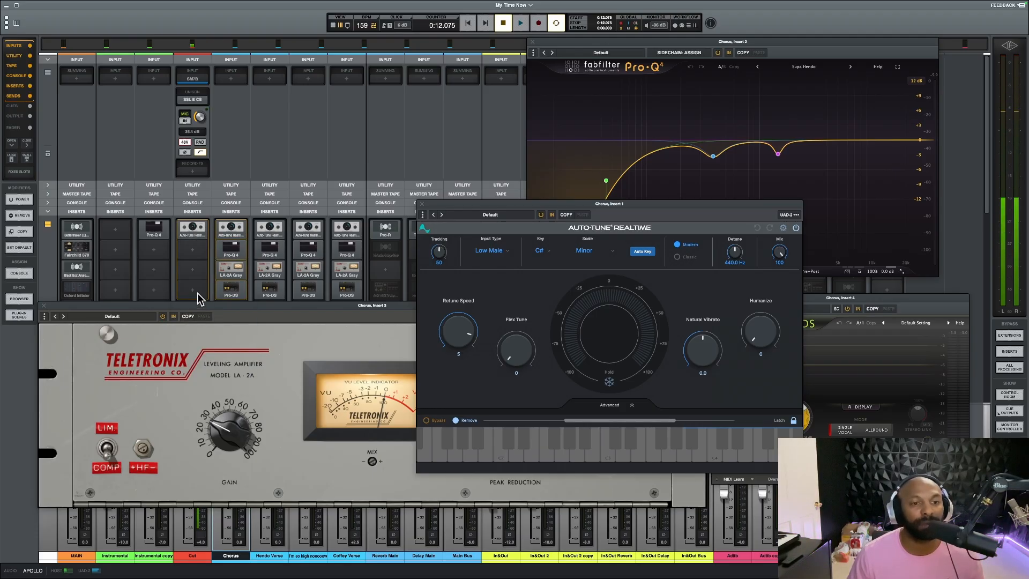
# Return to the timeline view, close the Auto-Tune window and move the Chorus track's Pro-Q 4 window into clear view
pyautogui.moveTo(504, 216); pyautogui.dragTo(184, 48)
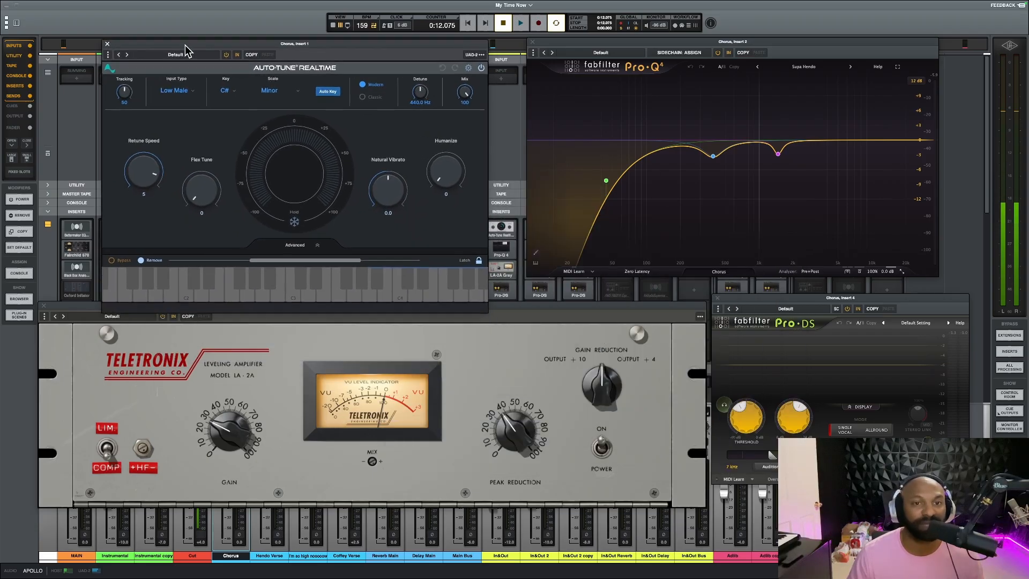
pyautogui.press('super+equal')
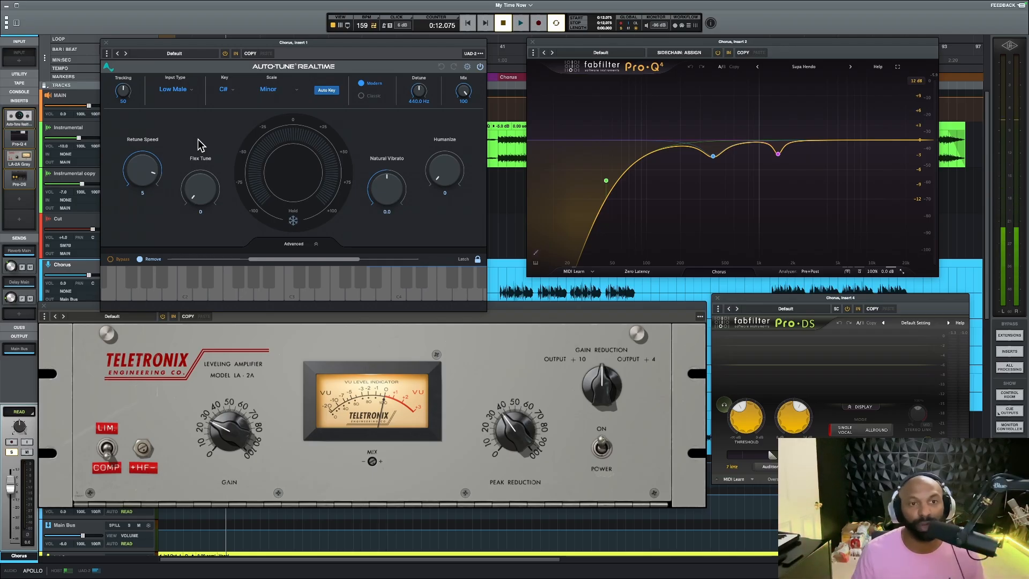
pyautogui.click(107, 42)
pyautogui.moveTo(655, 44); pyautogui.dragTo(377, 63)
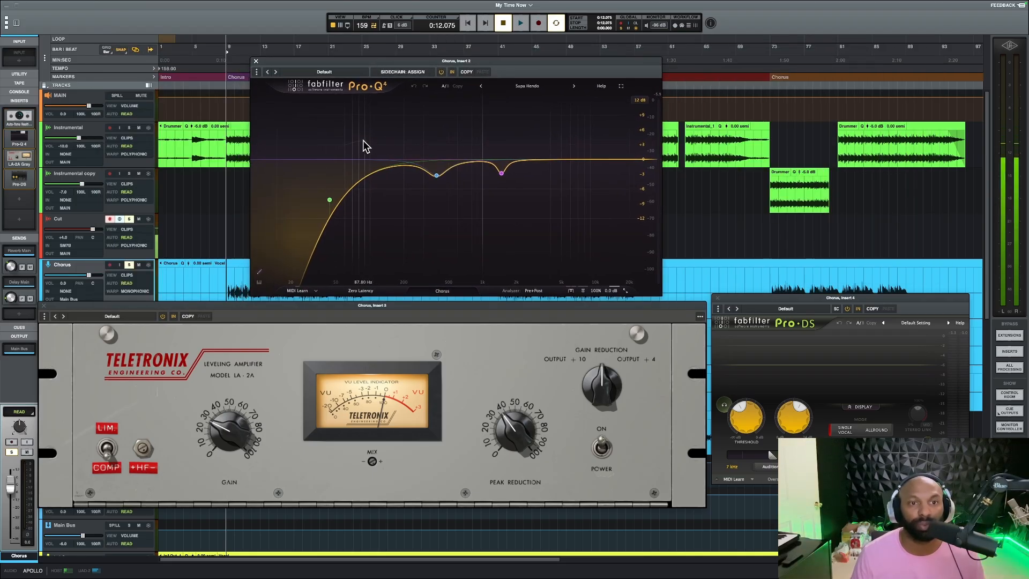
# Add a wide bell cut to the Chorus track's Pro-Q 4 at about 6.6 kHz, with -4.48 dB gain and a Q of about 0.57
pyautogui.click(330, 201)
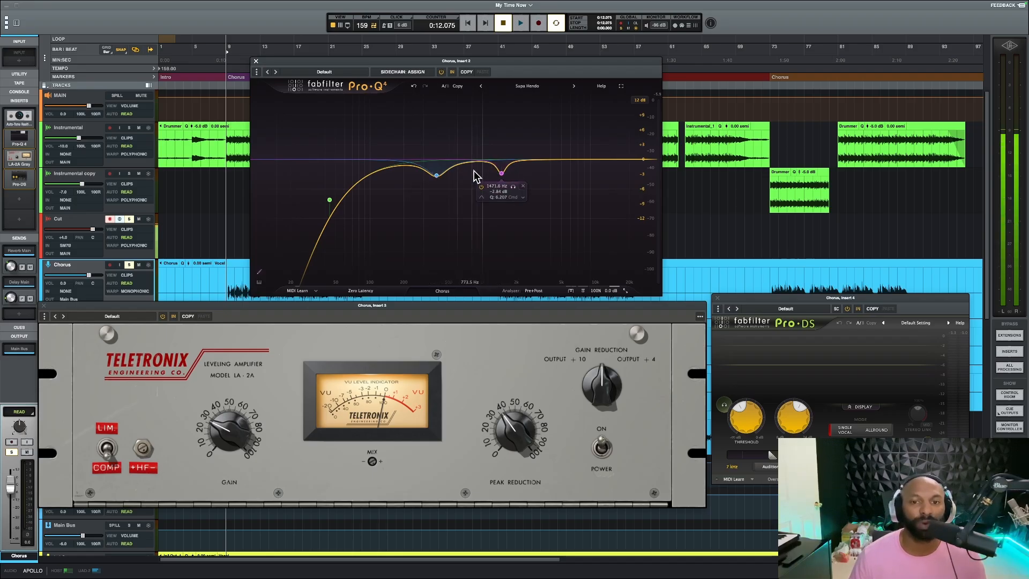
pyautogui.click(581, 160)
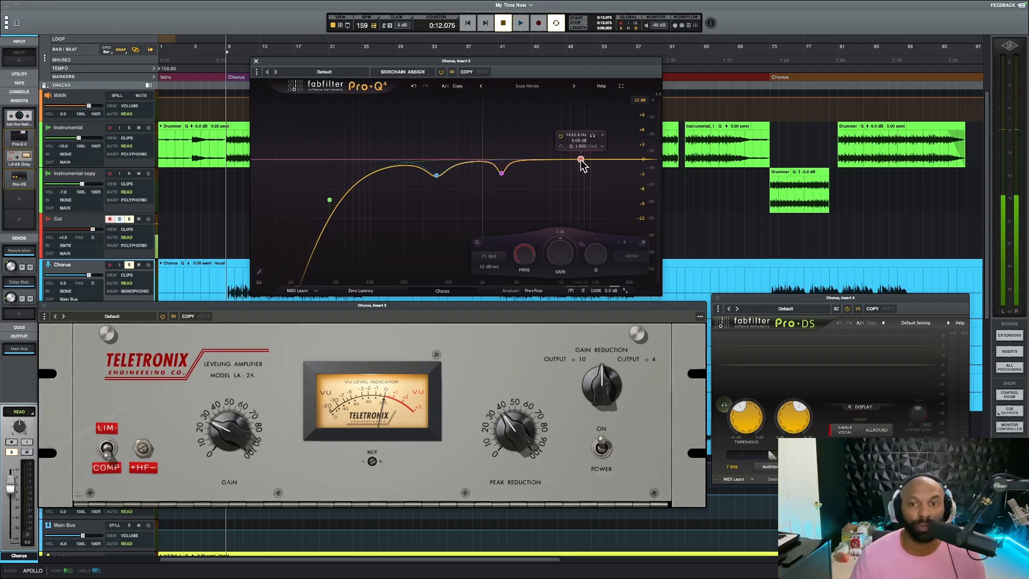
pyautogui.moveTo(581, 160); pyautogui.dragTo(575, 183)
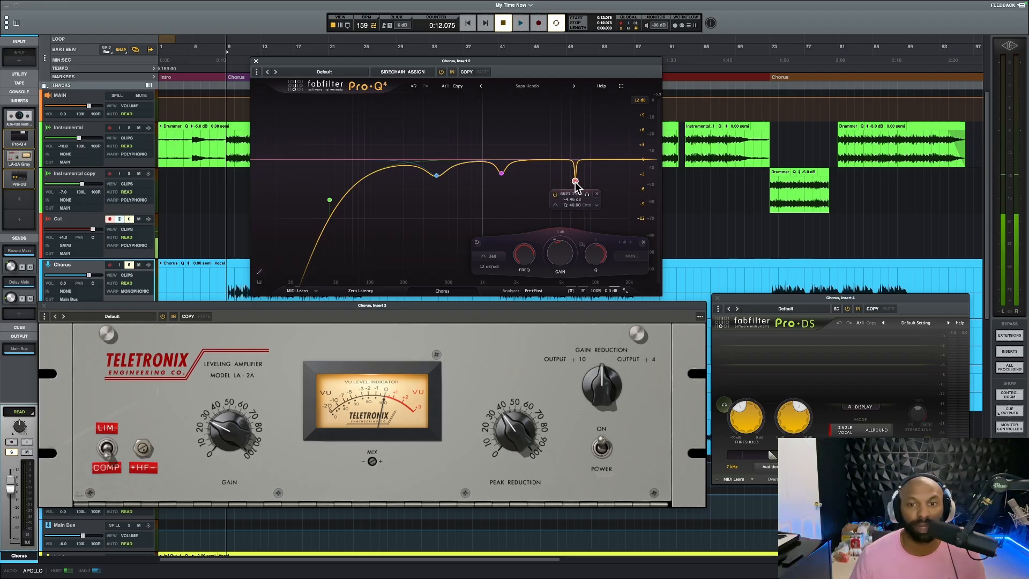
pyautogui.scroll(-10, 575, 182)
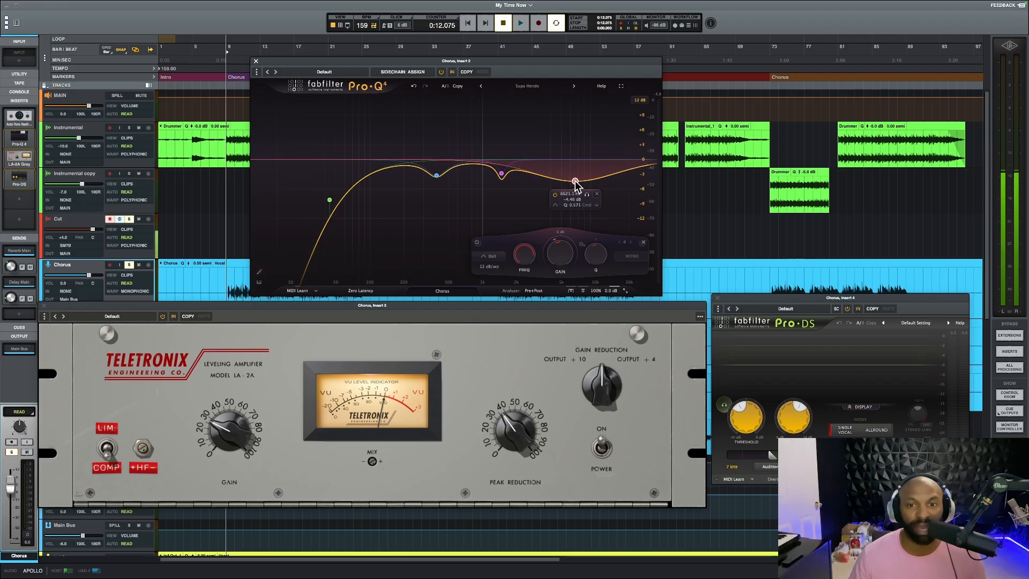
# Remove the 6.6 kHz bell cut from the Chorus track's Pro-Q 4 and play the soloed vocal briefly
pyautogui.doubleClick(576, 182)
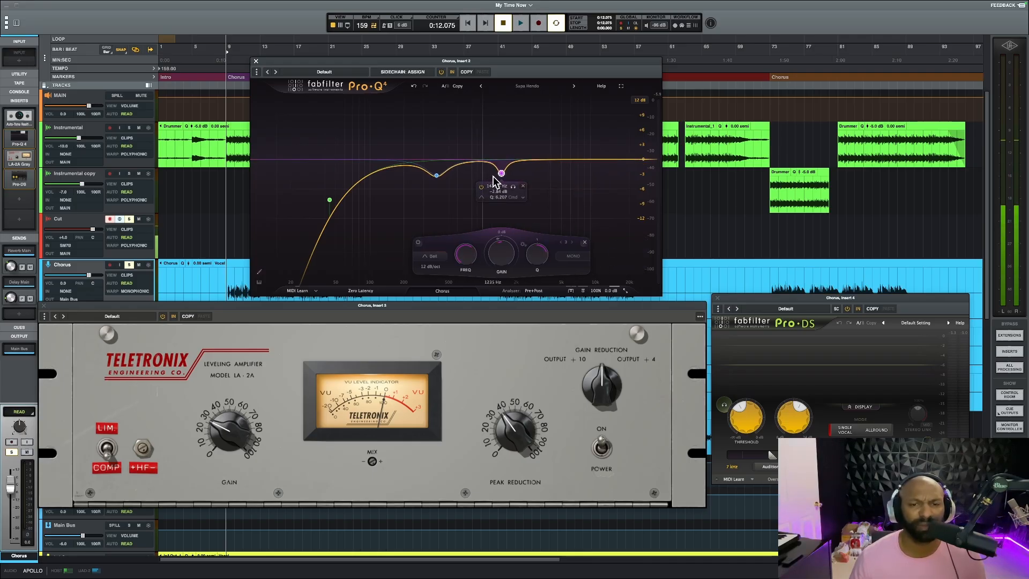
pyautogui.press('space')
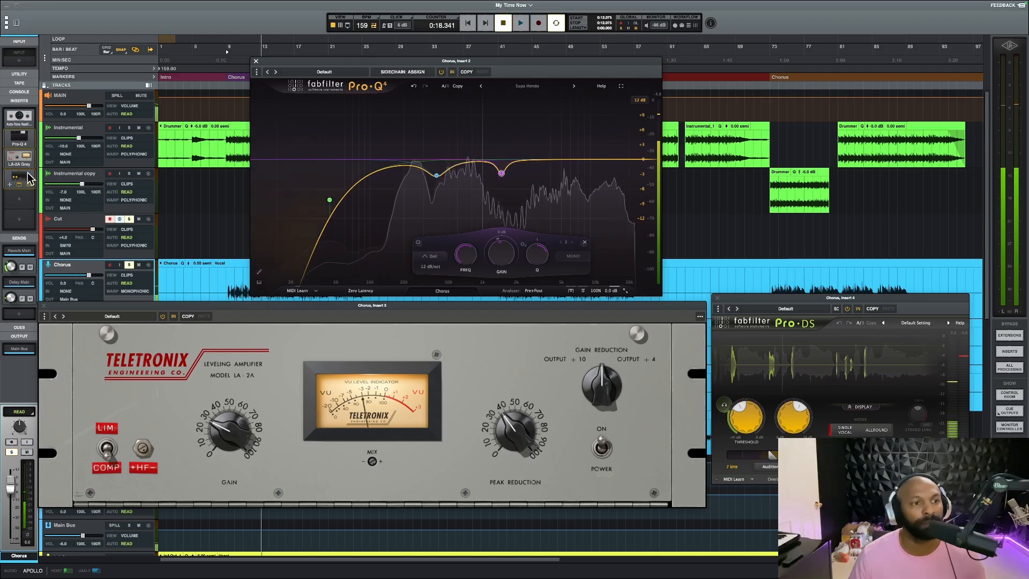
pyautogui.press('space')
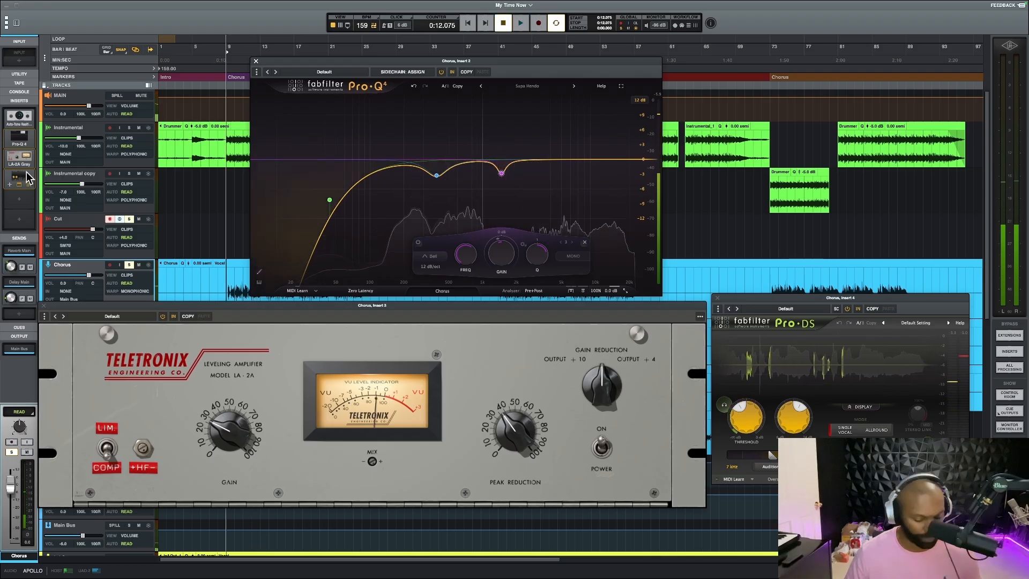
# Bypass the Chorus track's Pro-Q 4, LA-2A and Pro-DS and play the vocal with only Auto-Tune active
pyautogui.click(21, 141)
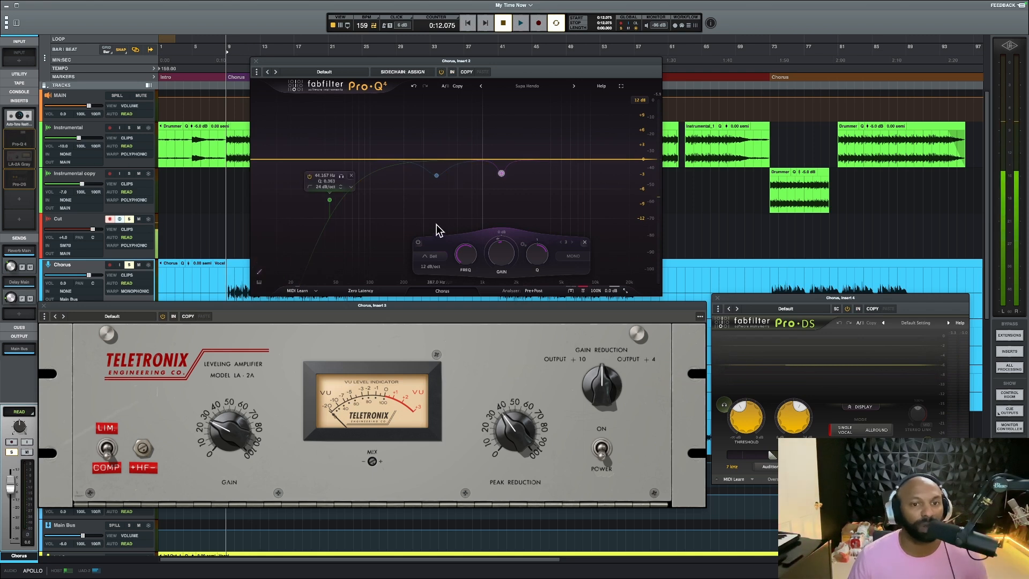
pyautogui.press('space')
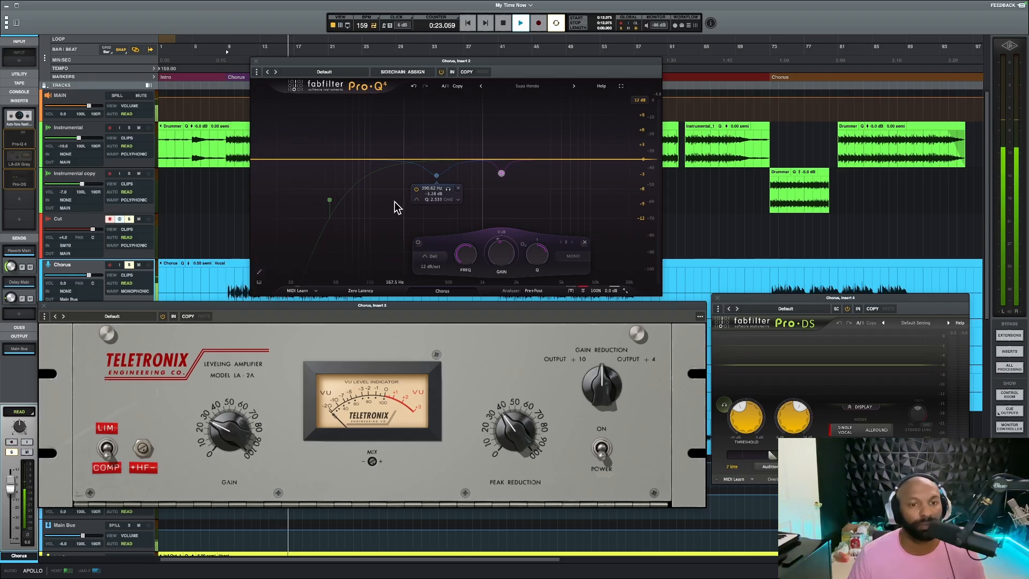
pyautogui.press('space')
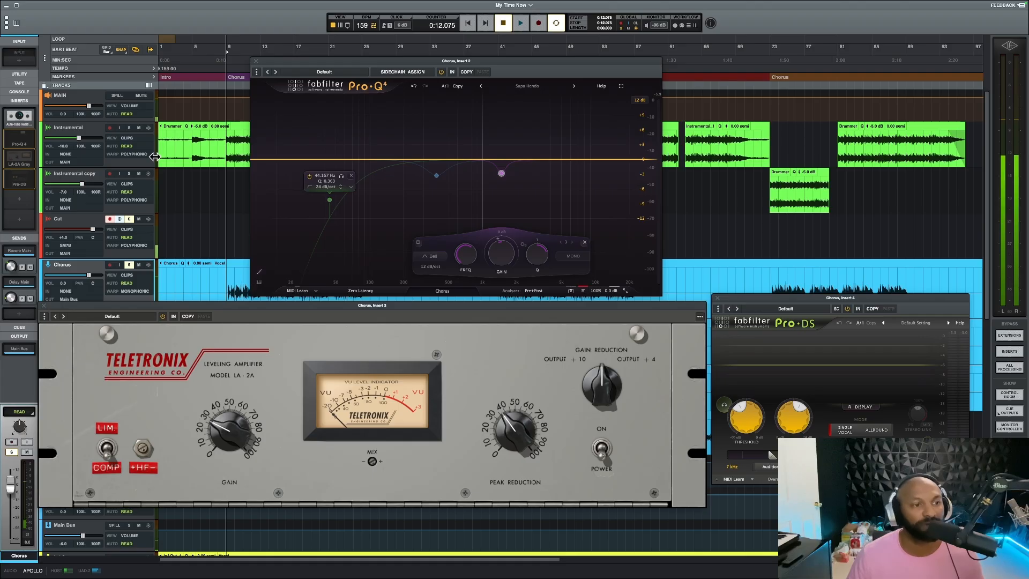
# Re-enable Pro-Q 4 on the Chorus track and play the vocal with Auto-Tune and EQ
pyautogui.moveTo(13, 156); pyautogui.dragTo(19, 142)
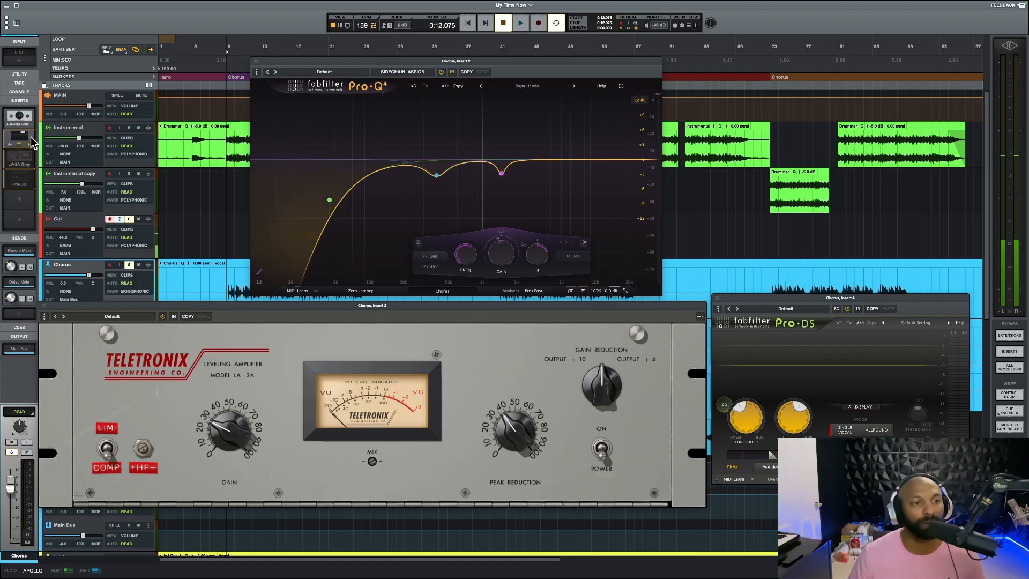
pyautogui.press('space')
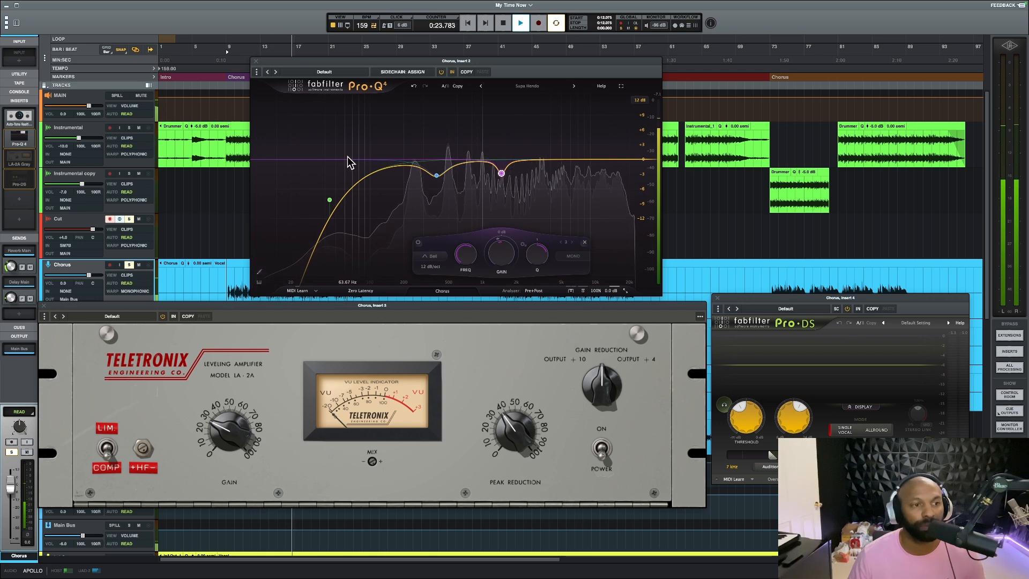
pyautogui.press('space')
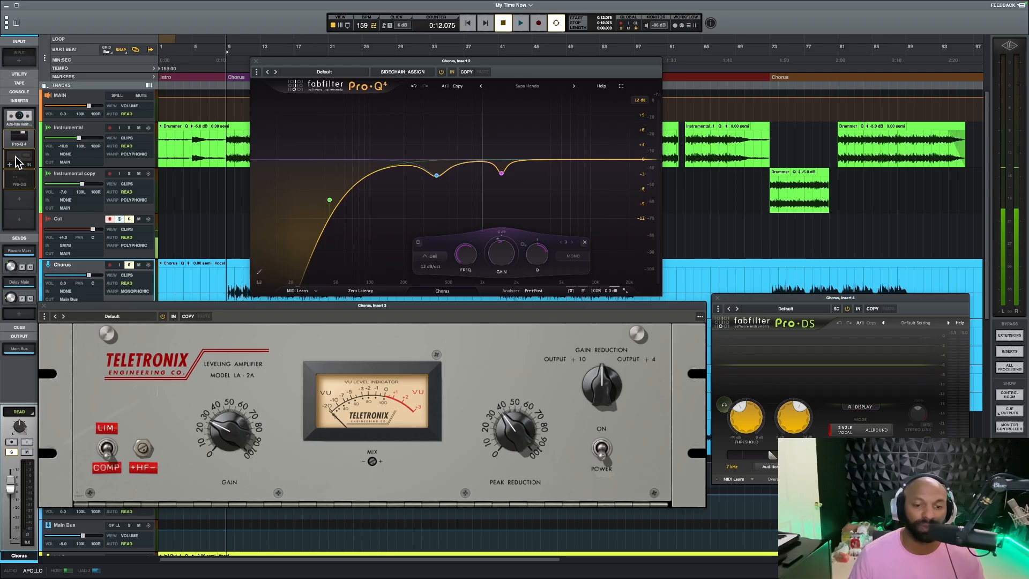
# Re-enable the LA-2A on the Chorus track and play the vocal with the compression added
pyautogui.click(16, 162)
pyautogui.press('space')
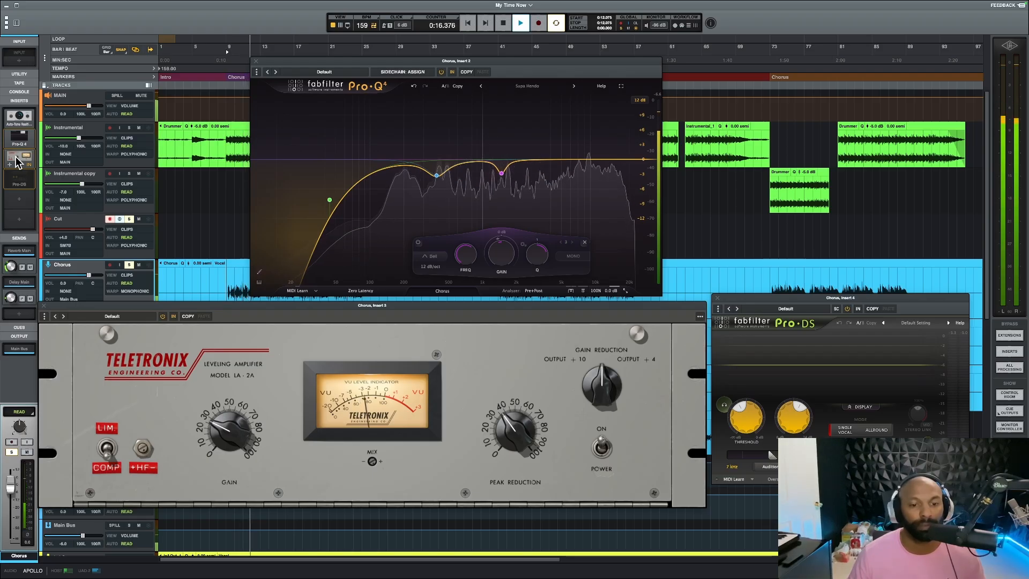
pyautogui.press('space')
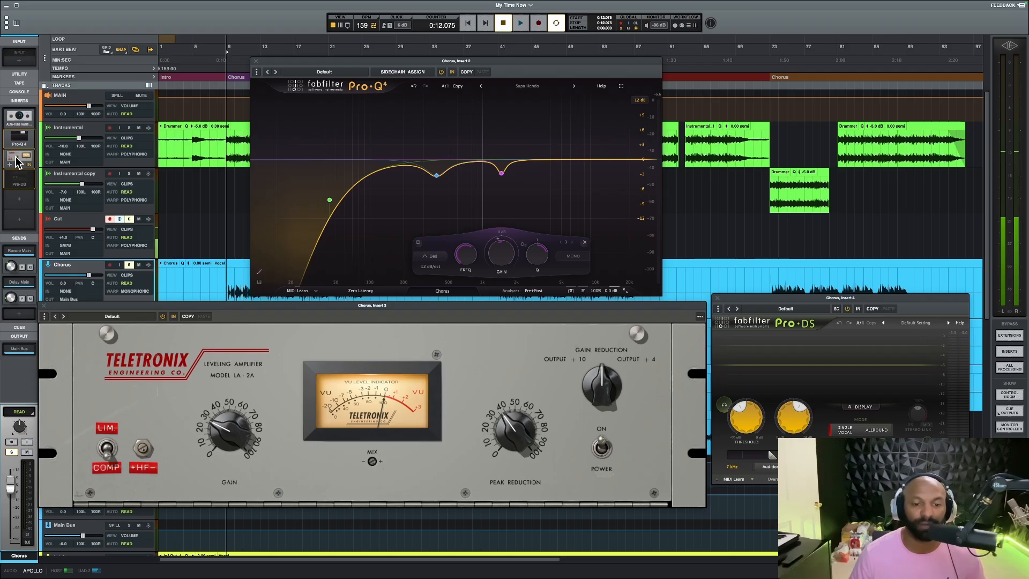
pyautogui.press('space')
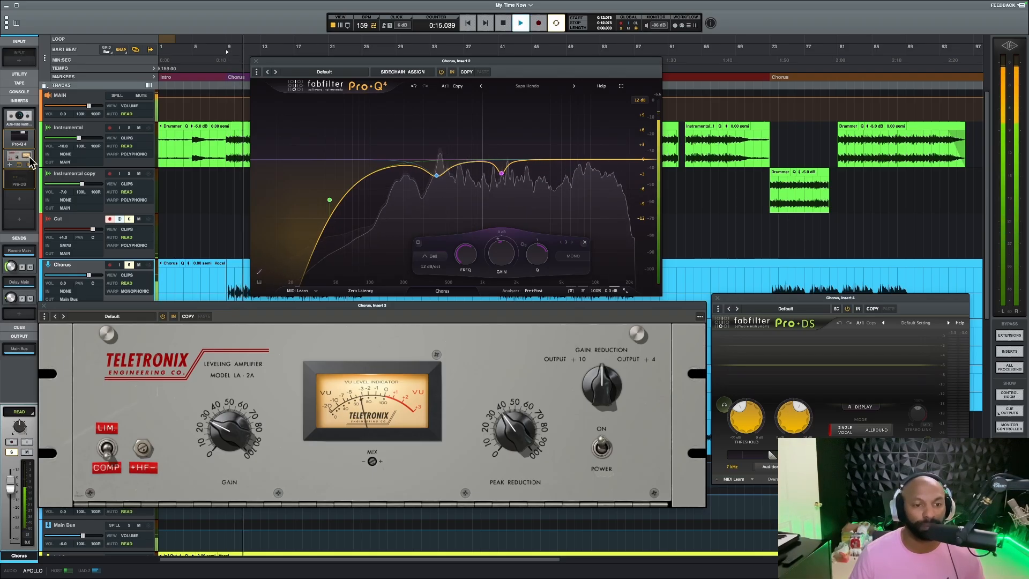
# Stop playback, close the LA-2A and Pro-Q 4 windows, and move the Pro-DS window over the middle of the timeline
pyautogui.click(45, 307)
pyautogui.press('space')
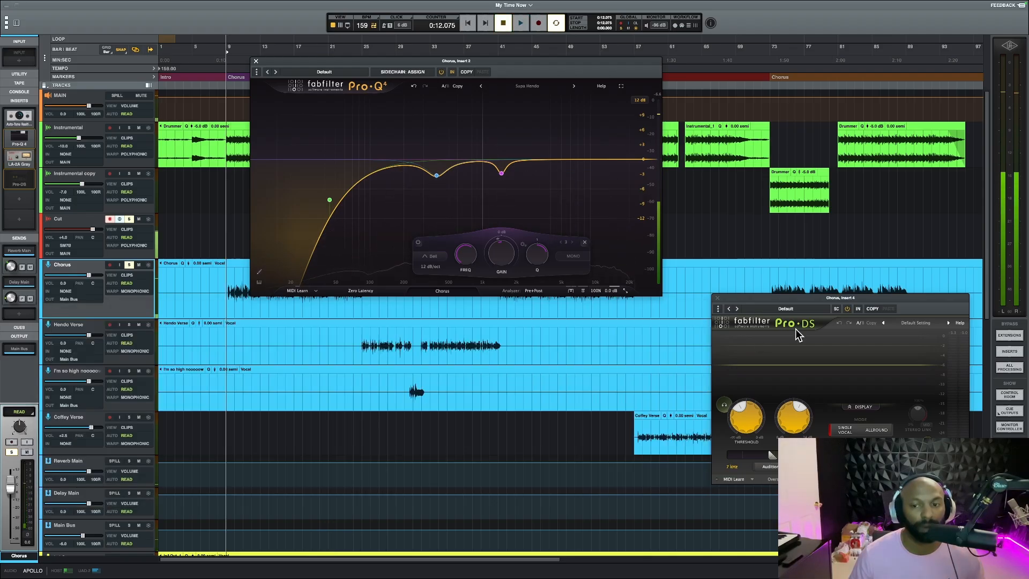
pyautogui.click(256, 61)
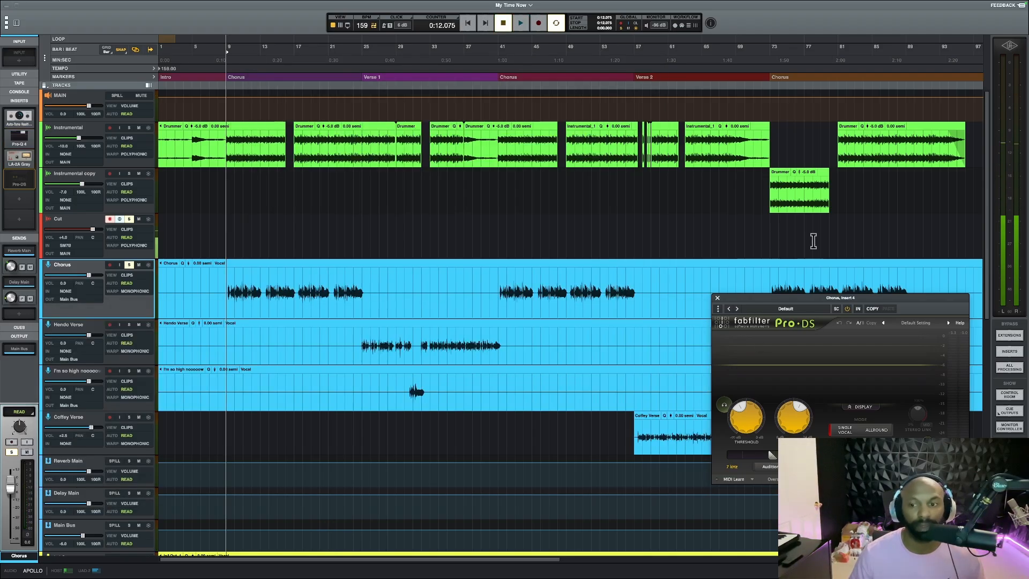
pyautogui.moveTo(769, 300); pyautogui.dragTo(412, 186)
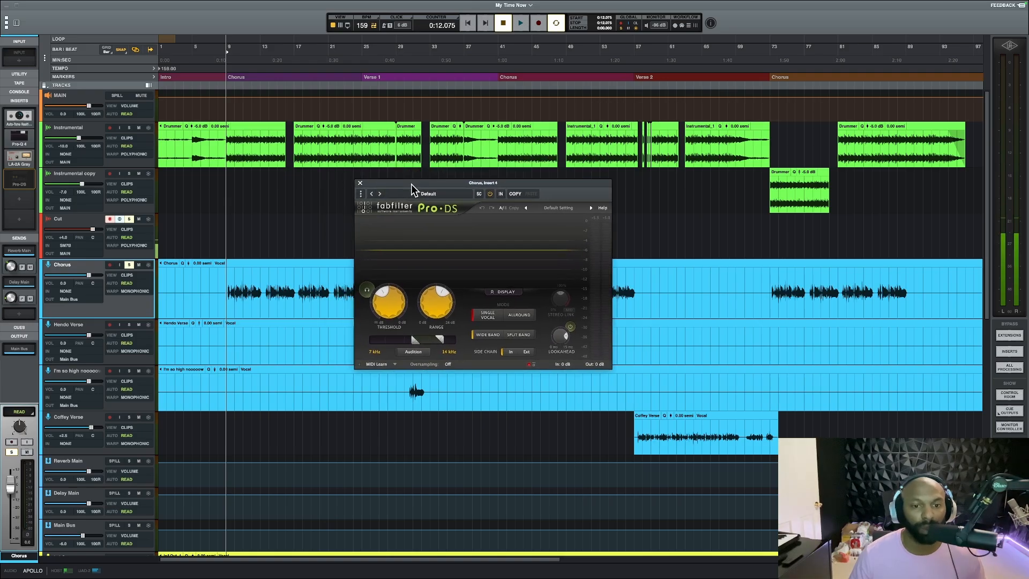
# Re-enable Pro-DS on the Chorus track, set its lower frequency limit to 7.019 kHz, and play the de-essed vocal
pyautogui.click(80, 221)
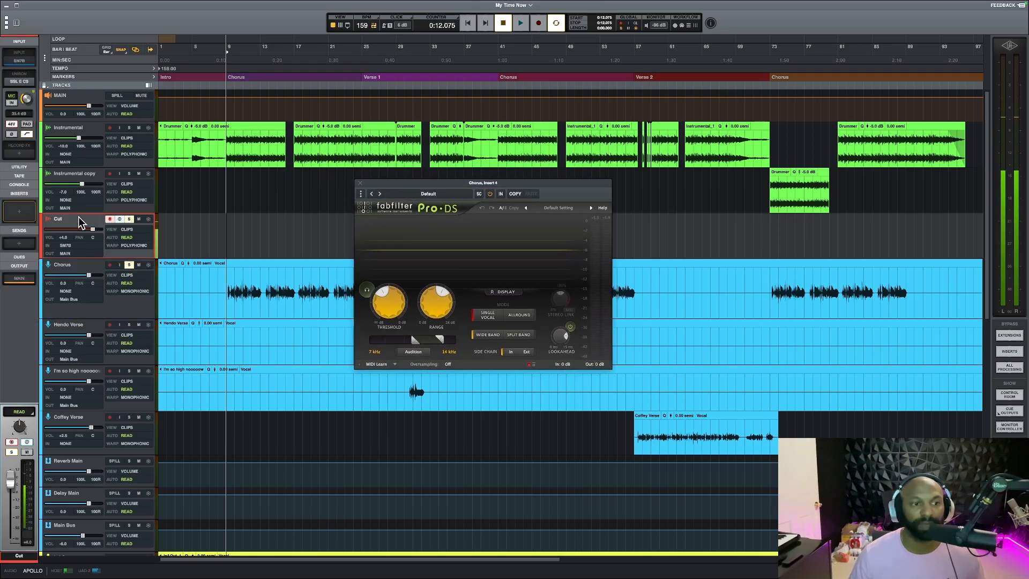
pyautogui.click(81, 267)
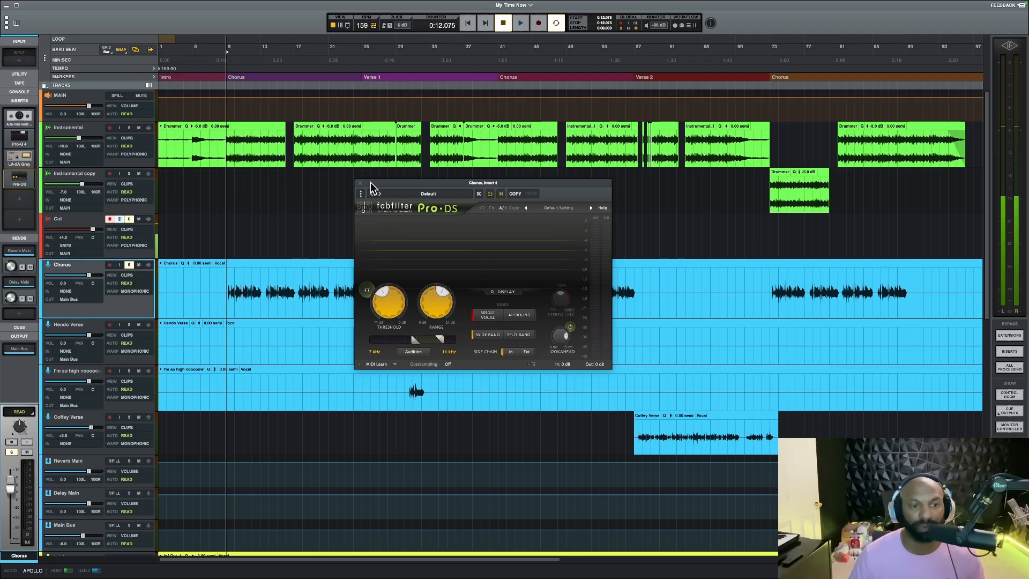
pyautogui.moveTo(391, 303)
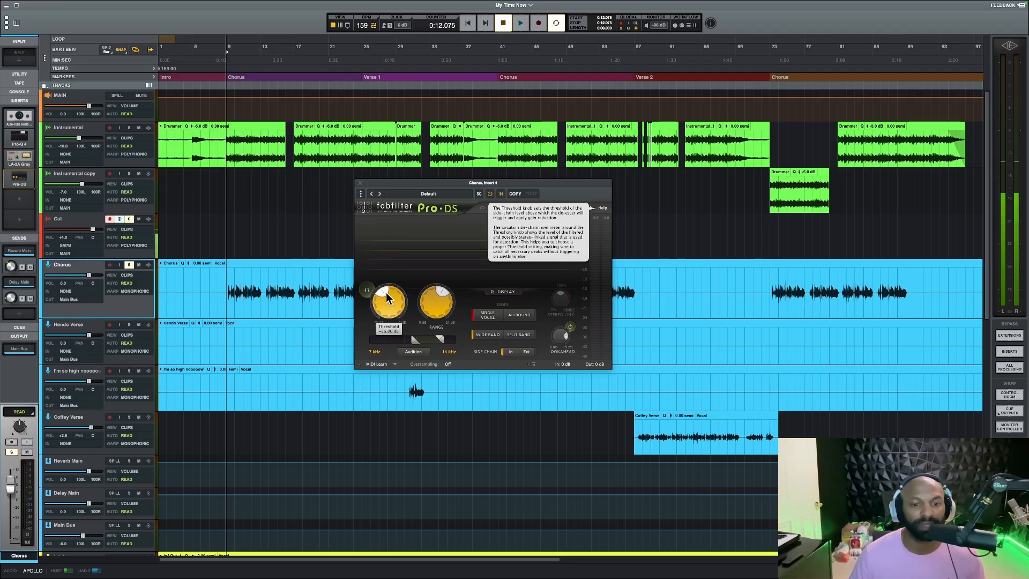
pyautogui.moveTo(445, 300)
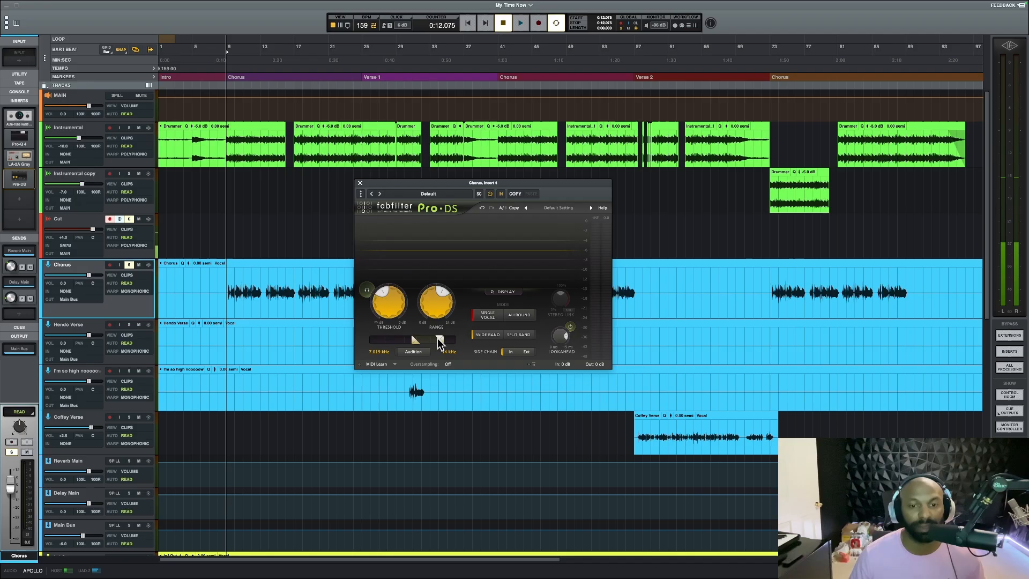
pyautogui.press('space')
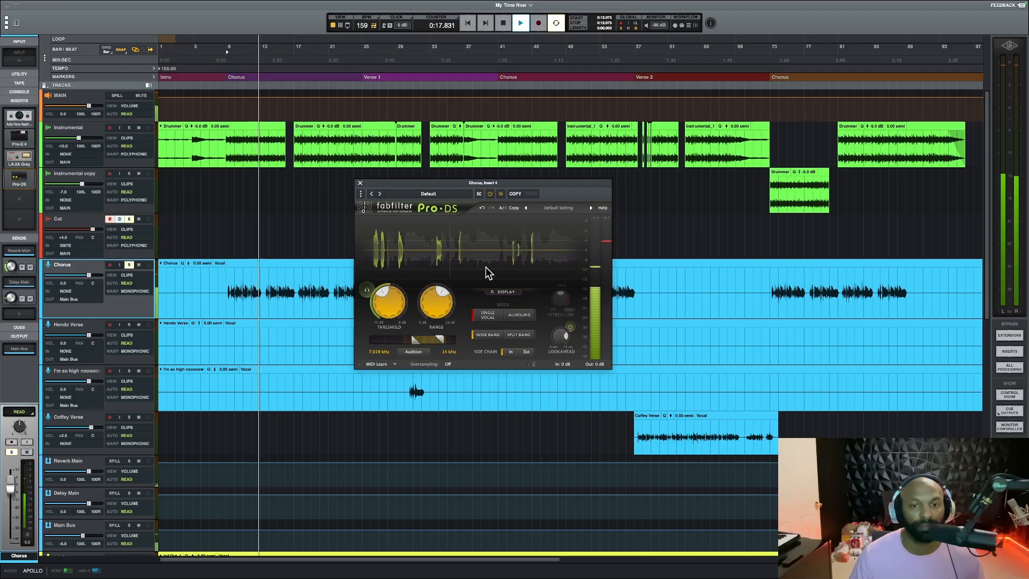
pyautogui.press('space')
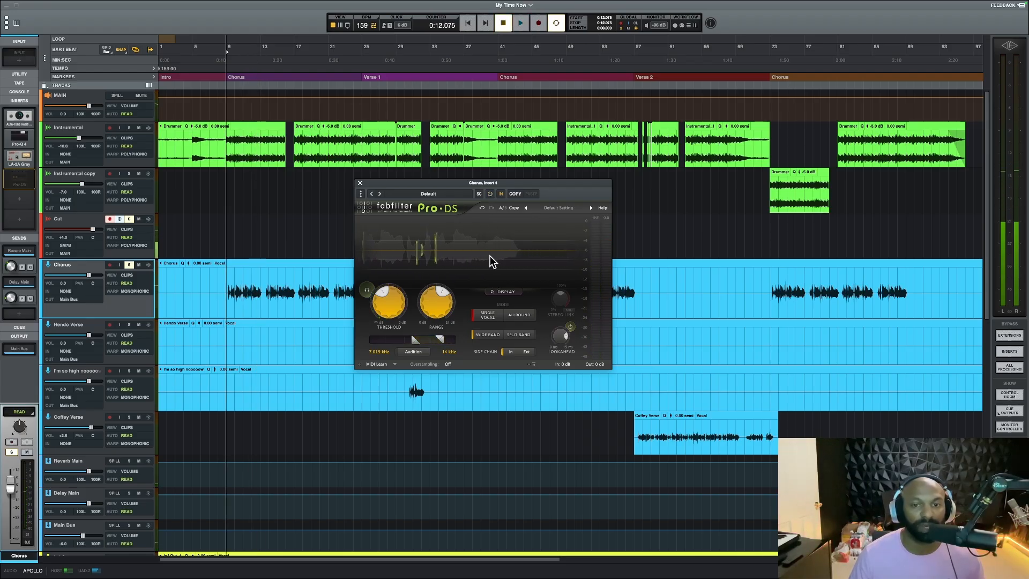
# Compare the Chorus vocal with Pro-DS bypassed and active during playback, leaving the de-esser enabled when stopping
pyautogui.press('space')
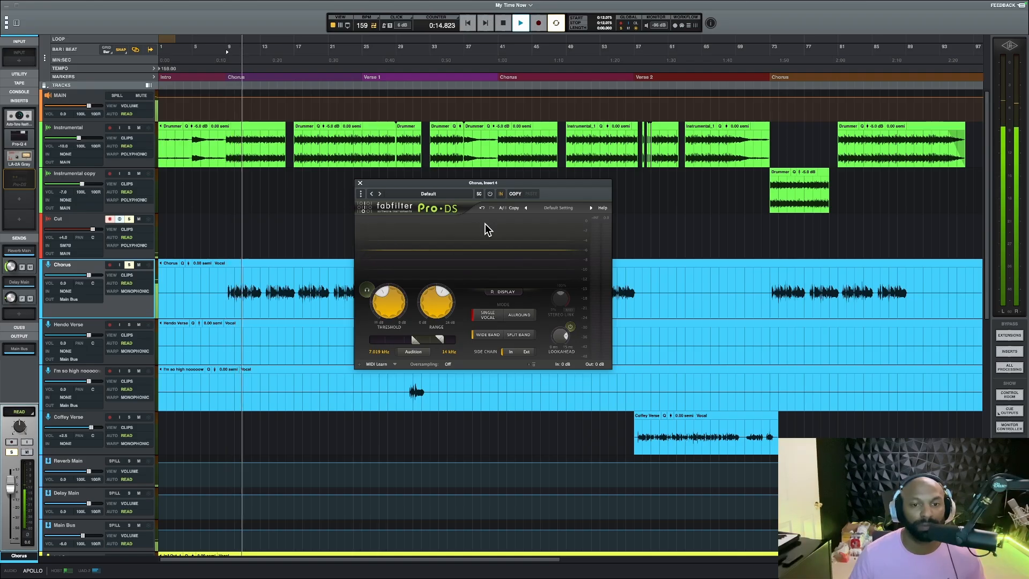
pyautogui.click(489, 194)
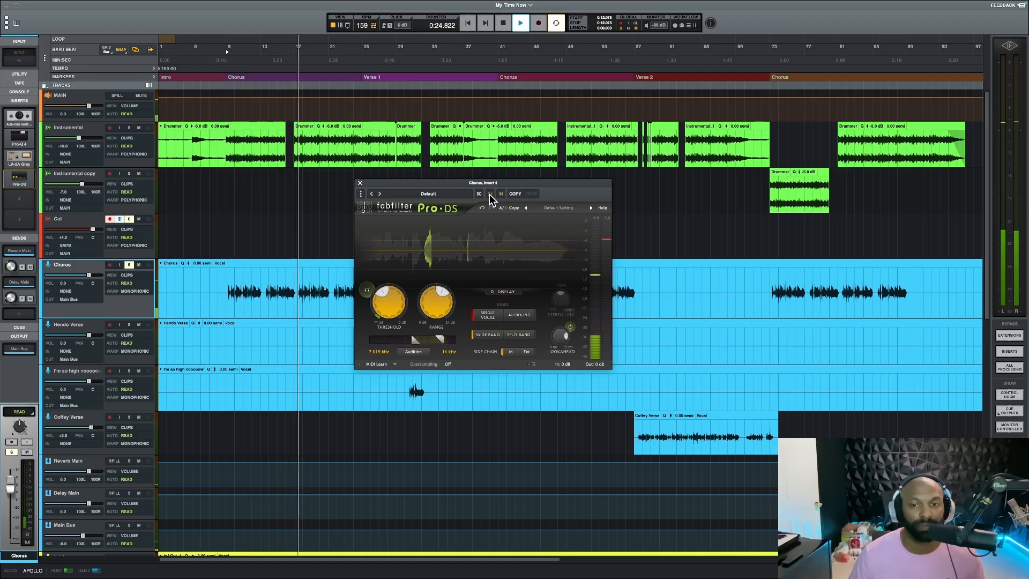
pyautogui.click(490, 194)
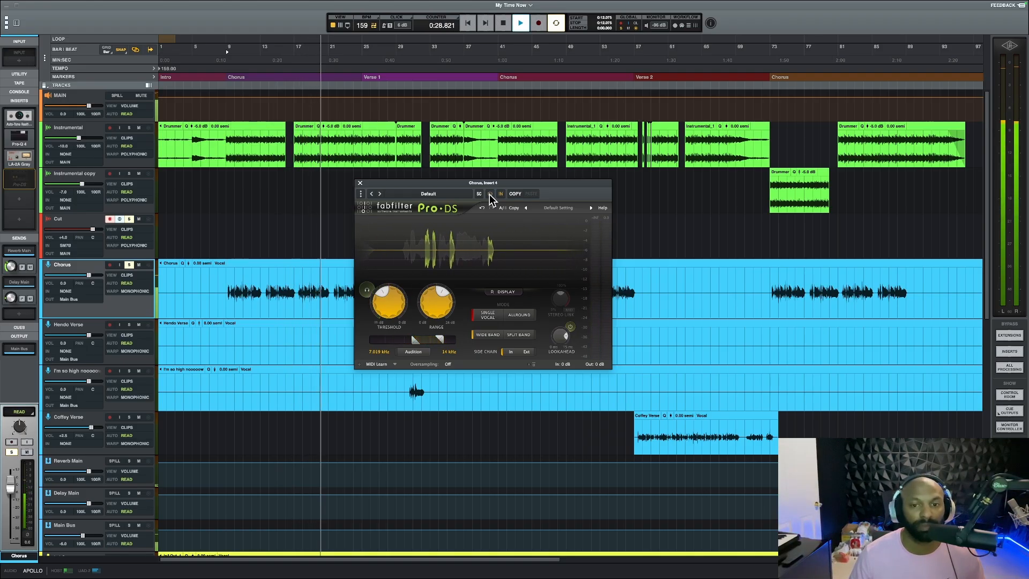
pyautogui.click(490, 194)
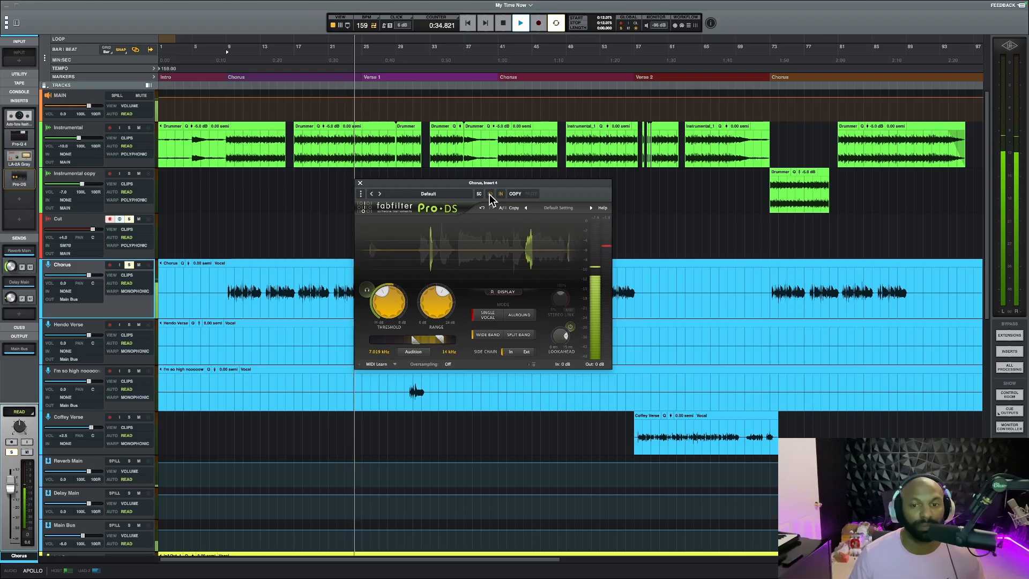
pyautogui.press('space')
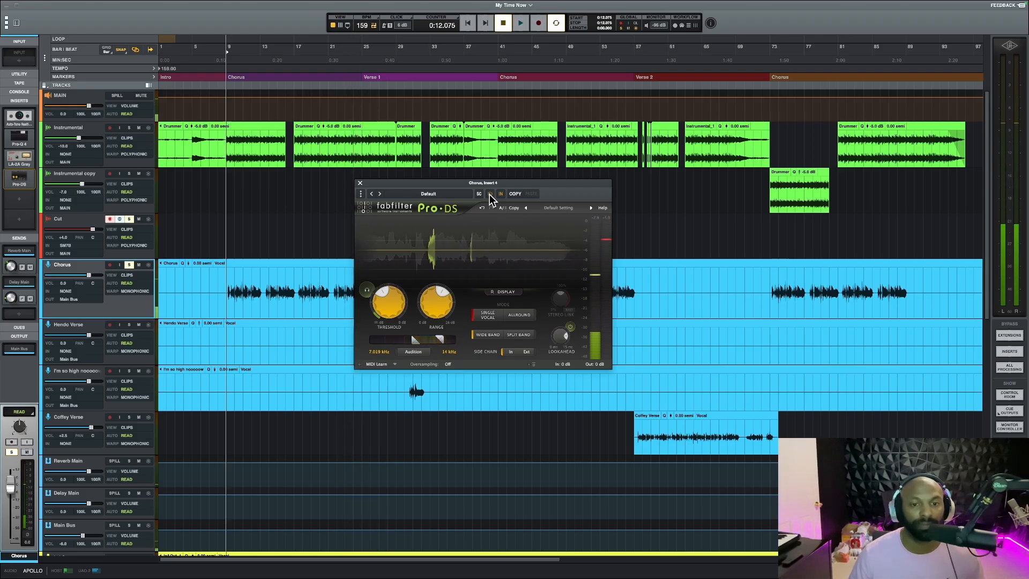
# Close the Pro-DS window, switch the solo from Chorus to the Hendo Verse track, and place the playhead at the start of Verse 1
pyautogui.click(360, 182)
pyautogui.scroll(-1, 234, 298)
pyautogui.scroll(-4, 225, 279)
pyautogui.scroll(4, 207, 236)
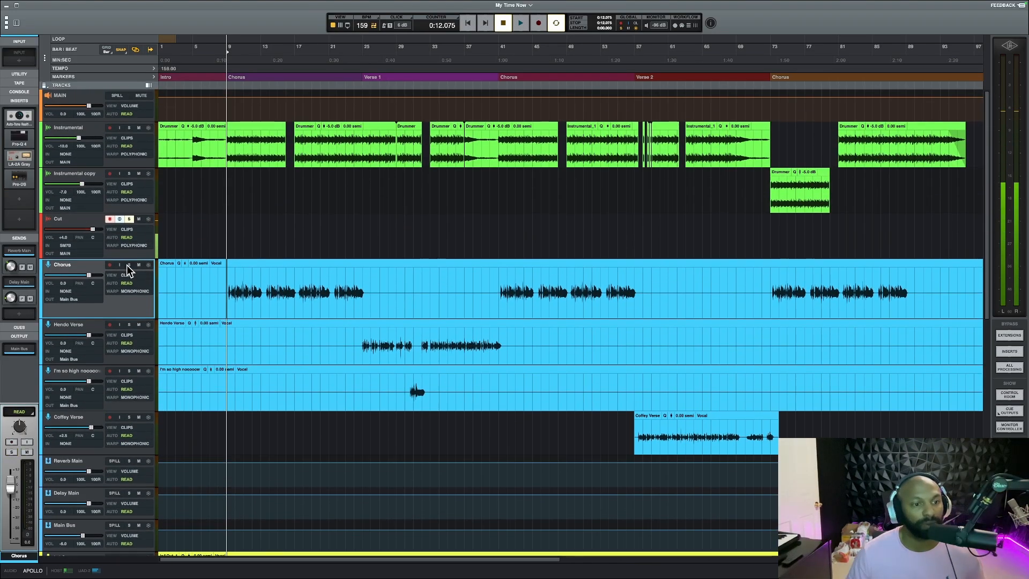
pyautogui.scroll(-2, 184, 310)
pyautogui.click(85, 230)
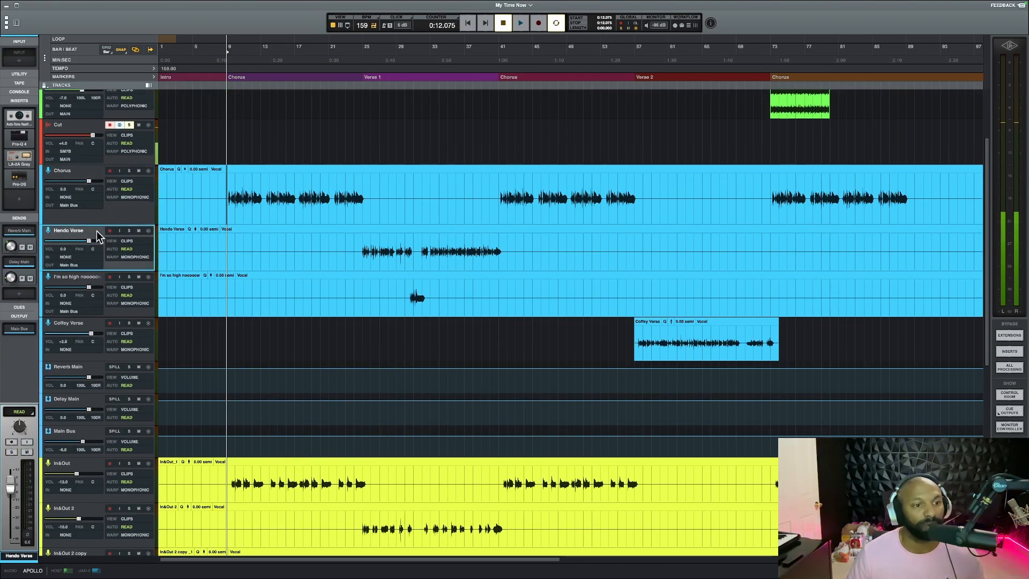
pyautogui.click(129, 230)
pyautogui.click(362, 249)
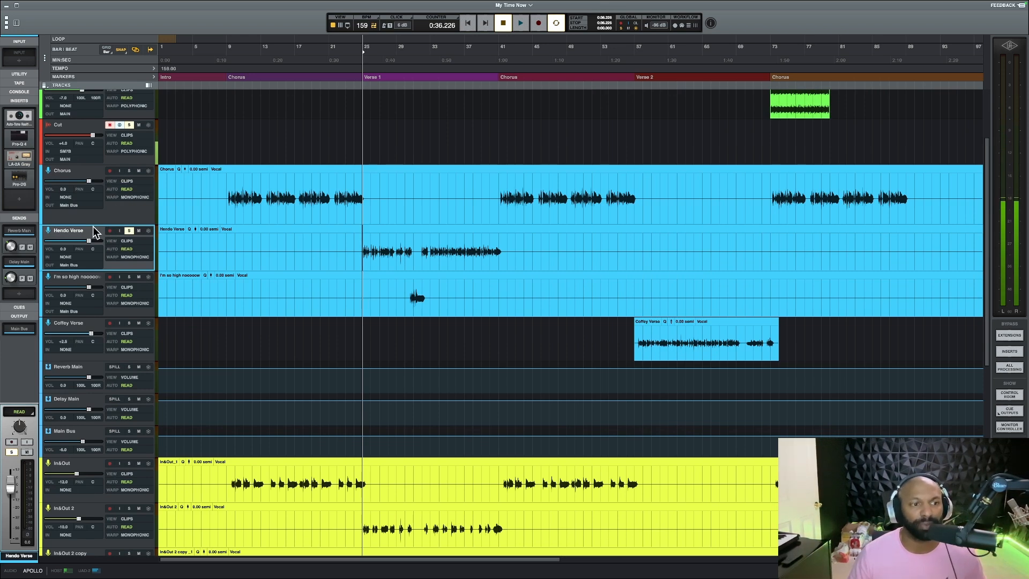
# Compare the inserts and sends of the Chorus and Hendo Verse tracks, and play the soloed verse vocal from Verse 1
pyautogui.click(20, 232)
pyautogui.click(20, 231)
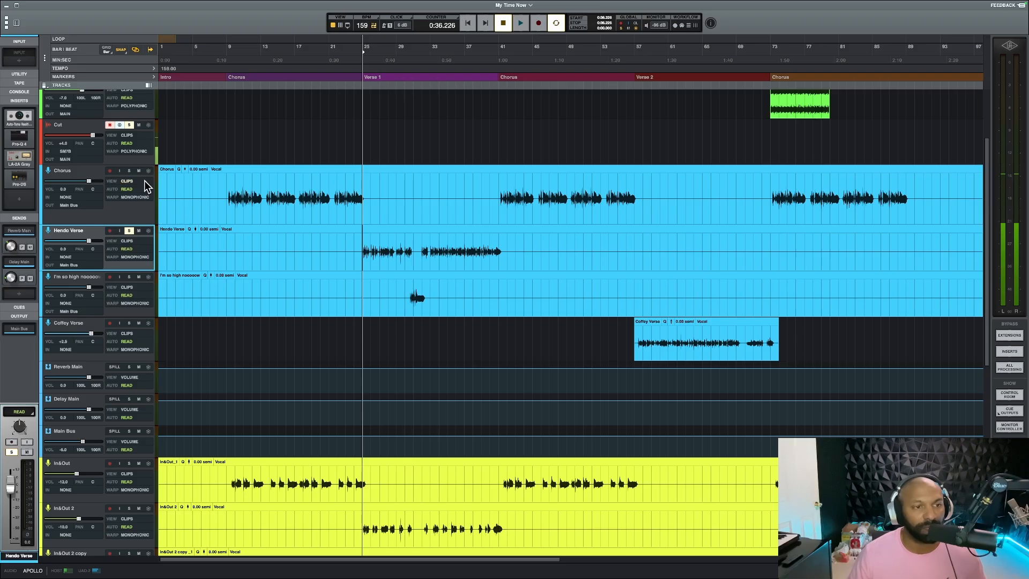
pyautogui.click(80, 175)
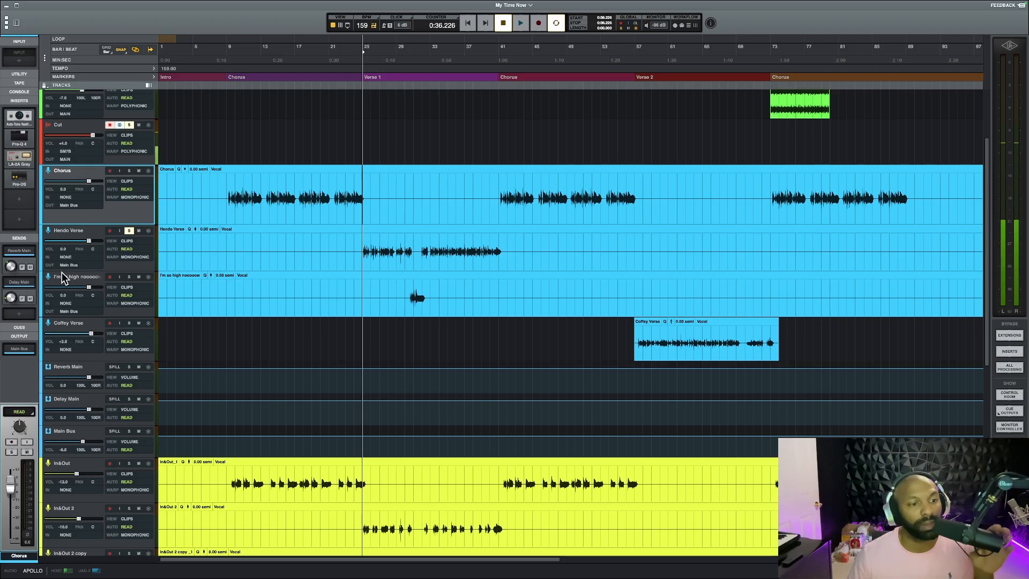
pyautogui.click(77, 234)
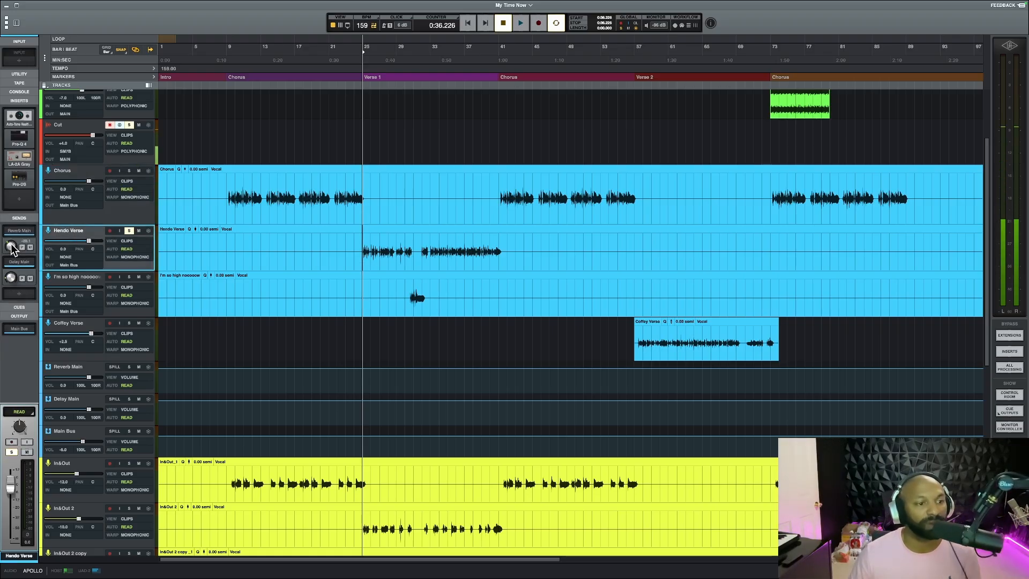
pyautogui.click(72, 175)
pyautogui.click(71, 236)
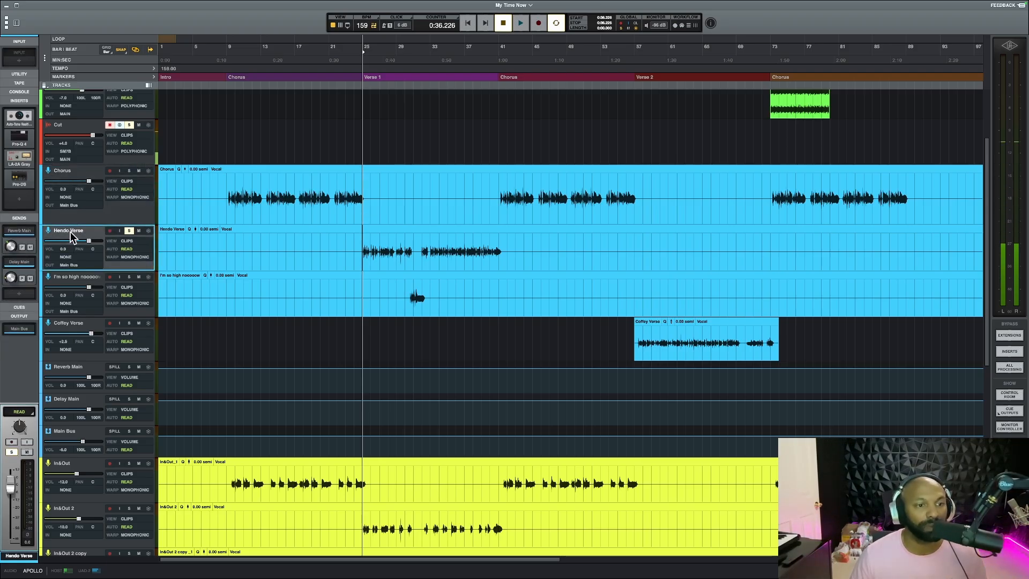
pyautogui.click(80, 185)
pyautogui.click(79, 238)
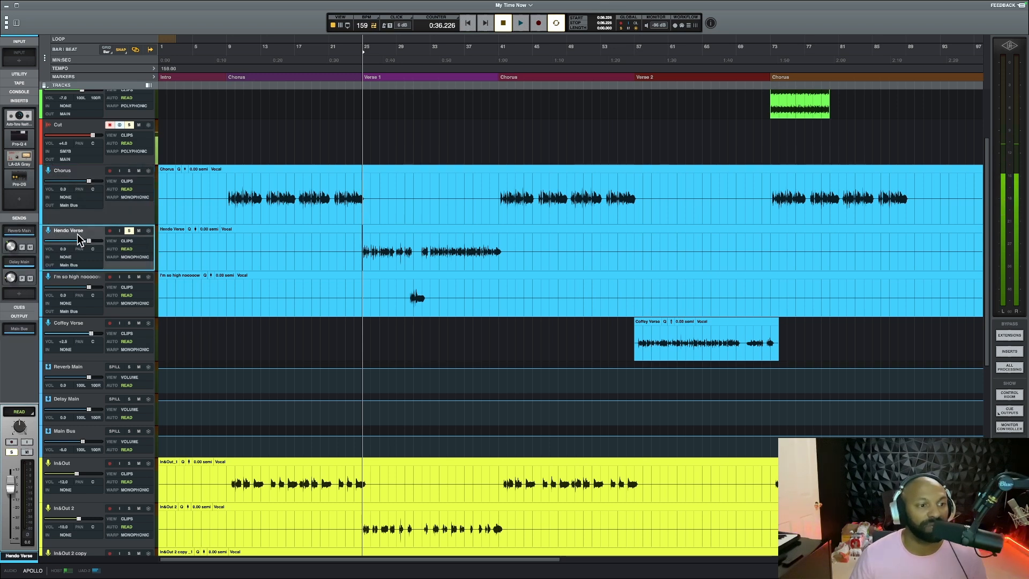
pyautogui.press('space')
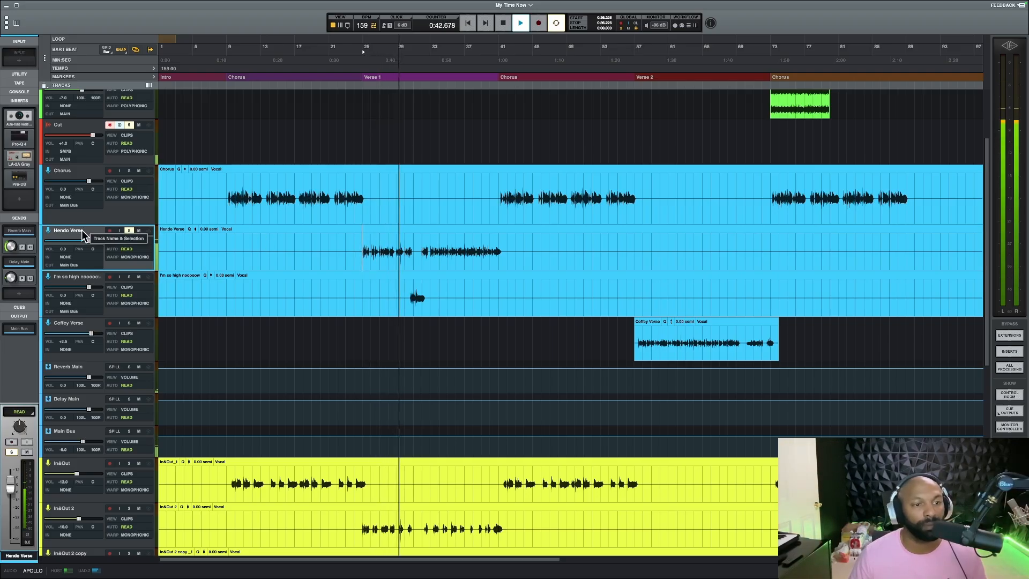
# Solo the "I'm so high nooooow" track alongside Hendo Verse, stop playback, and view its name and comments details, closing them unchanged
pyautogui.click(132, 279)
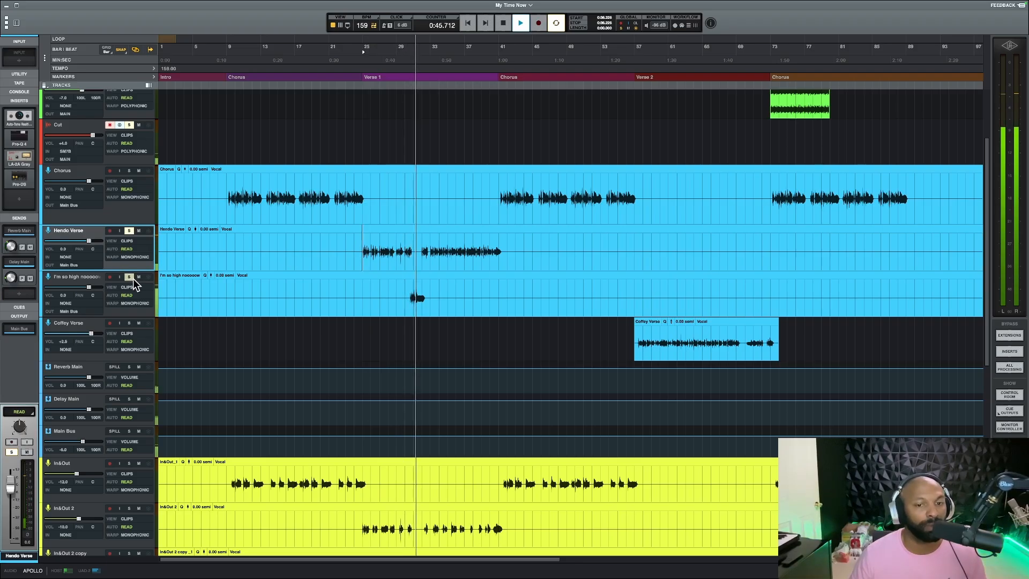
pyautogui.click(81, 283)
pyautogui.press('space')
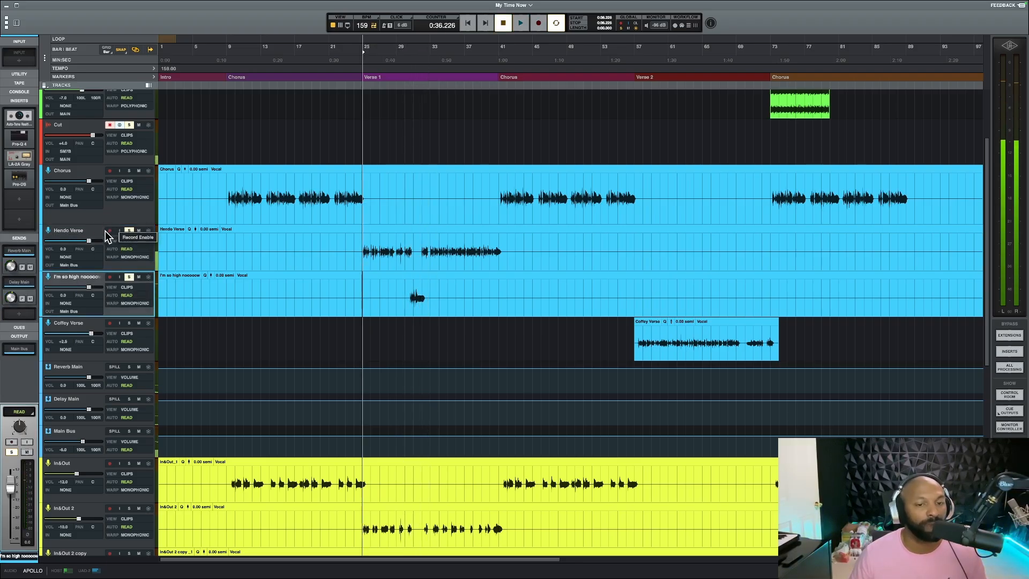
pyautogui.doubleClick(74, 278)
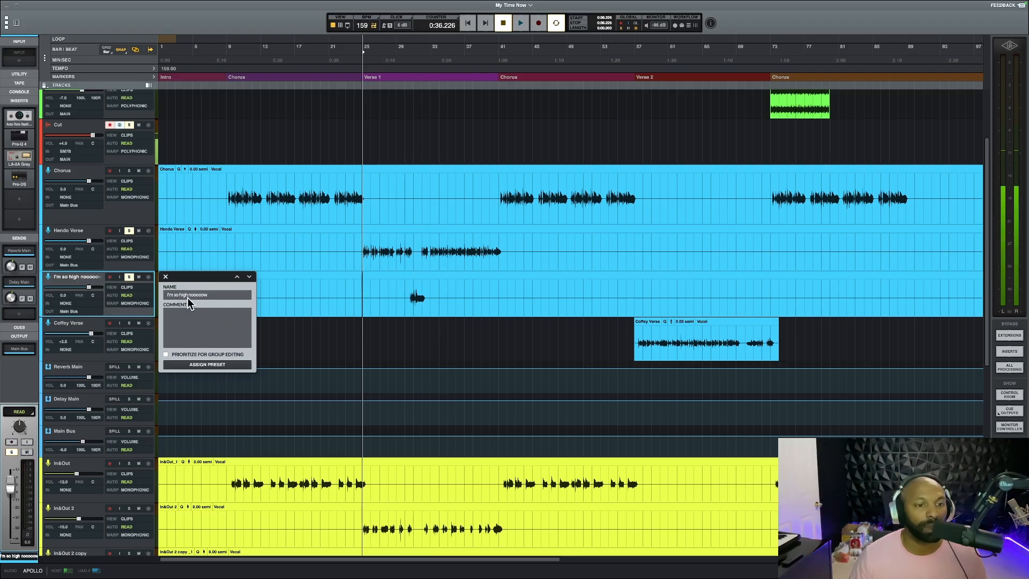
pyautogui.click(166, 277)
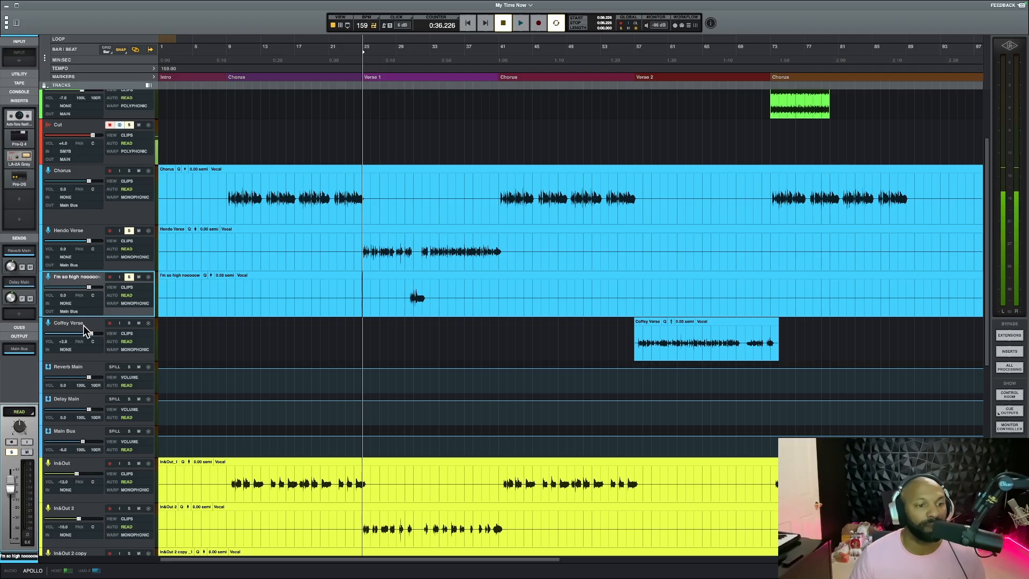
# Open the Pro-R reverb on the Reverb Main track, examine its space, stereo width, mix and EQ curves, and close it
pyautogui.scroll(-5, 83, 326)
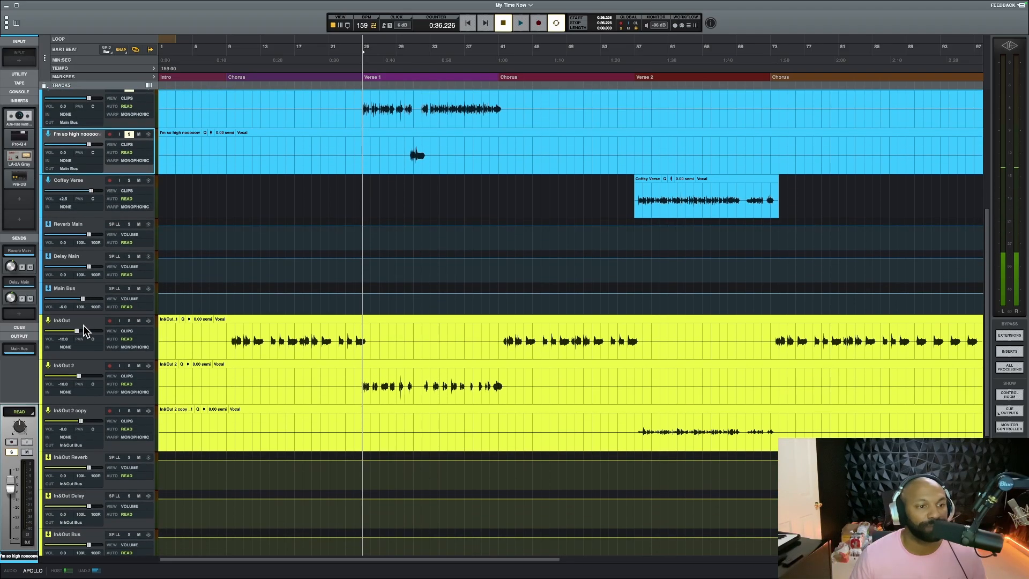
pyautogui.scroll(-2, 83, 326)
pyautogui.scroll(3, 82, 307)
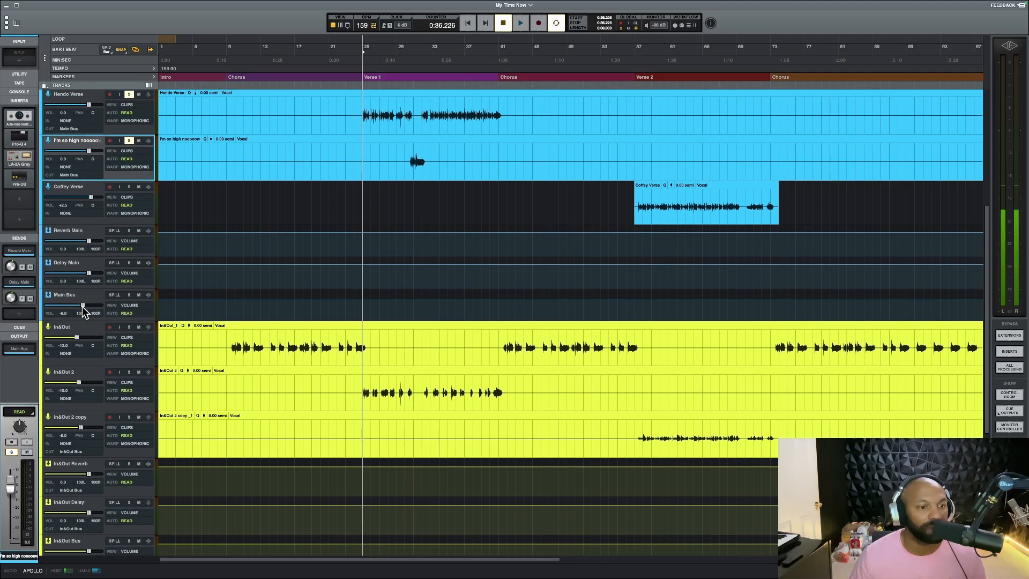
pyautogui.click(72, 233)
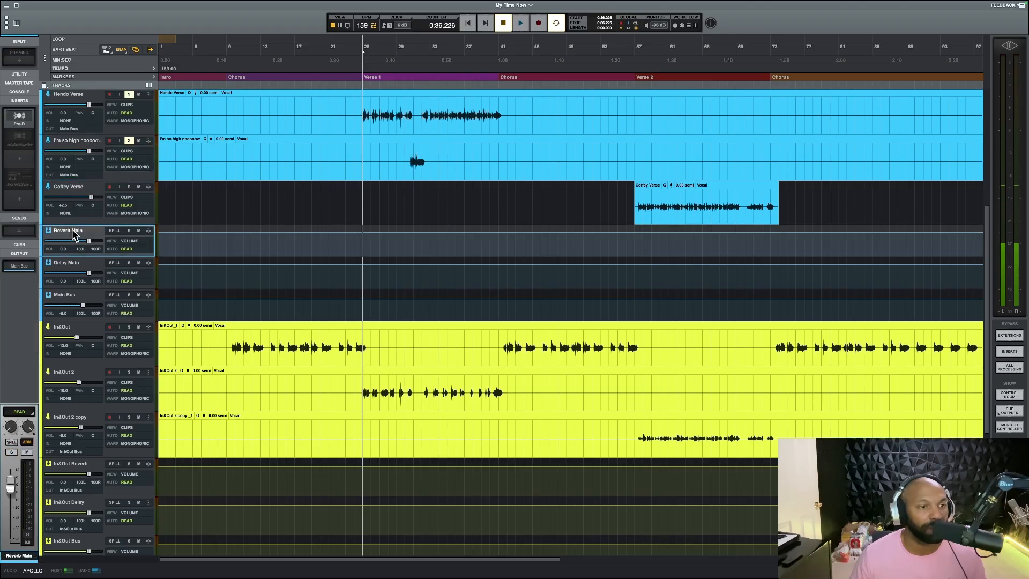
pyautogui.click(20, 117)
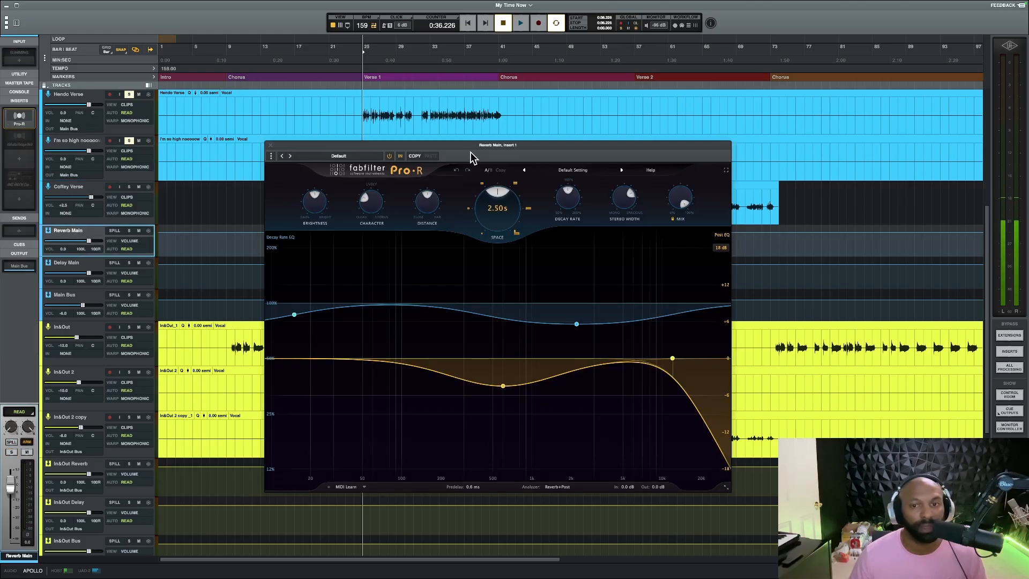
pyautogui.moveTo(469, 150); pyautogui.dragTo(452, 145)
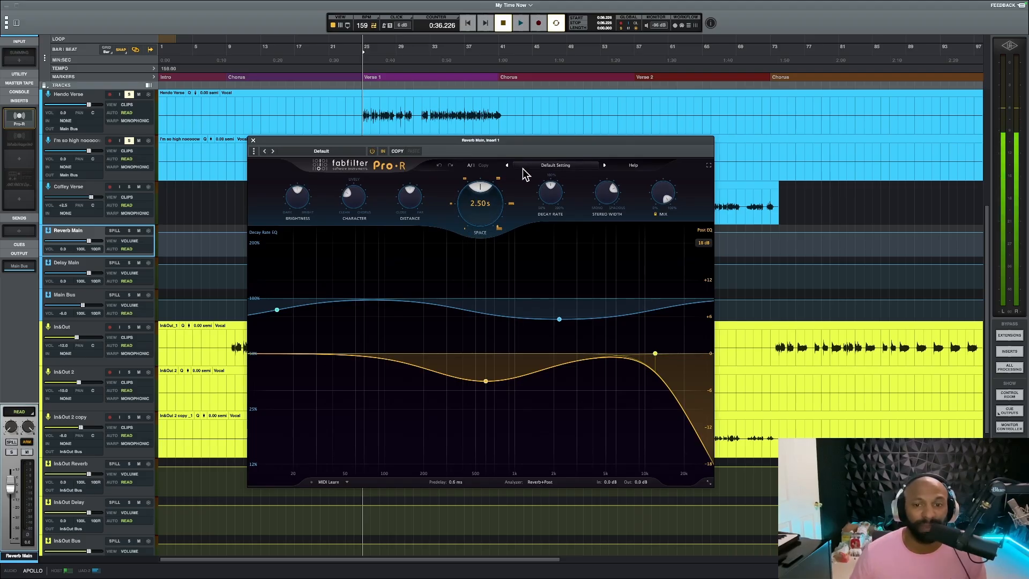
pyautogui.moveTo(483, 188)
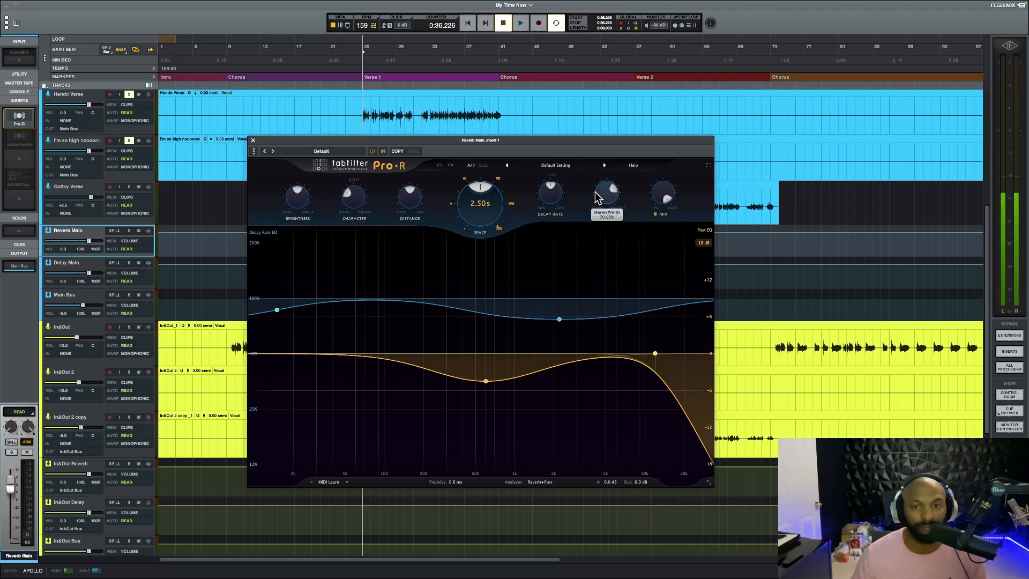
pyautogui.moveTo(498, 209)
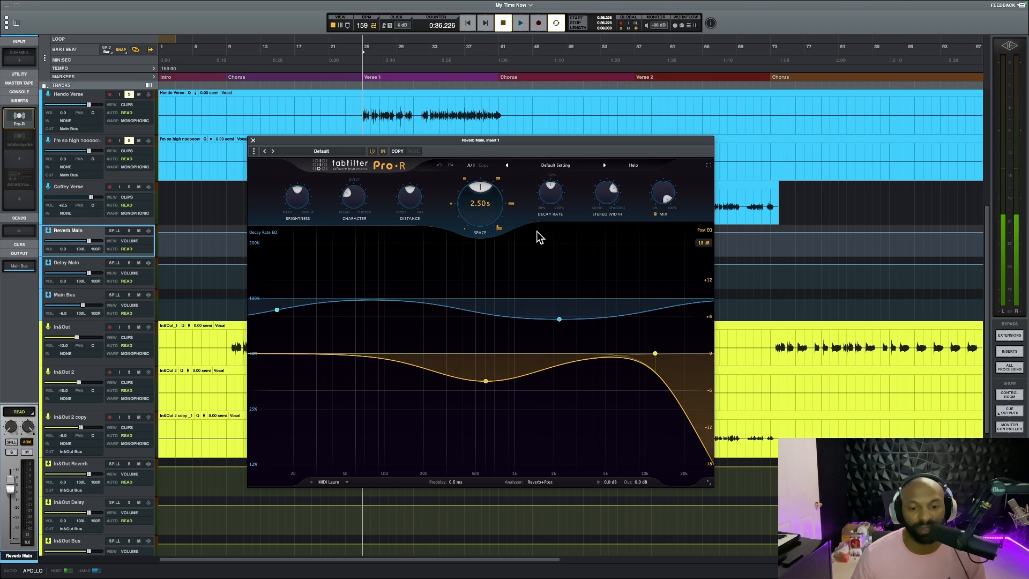
pyautogui.click(253, 141)
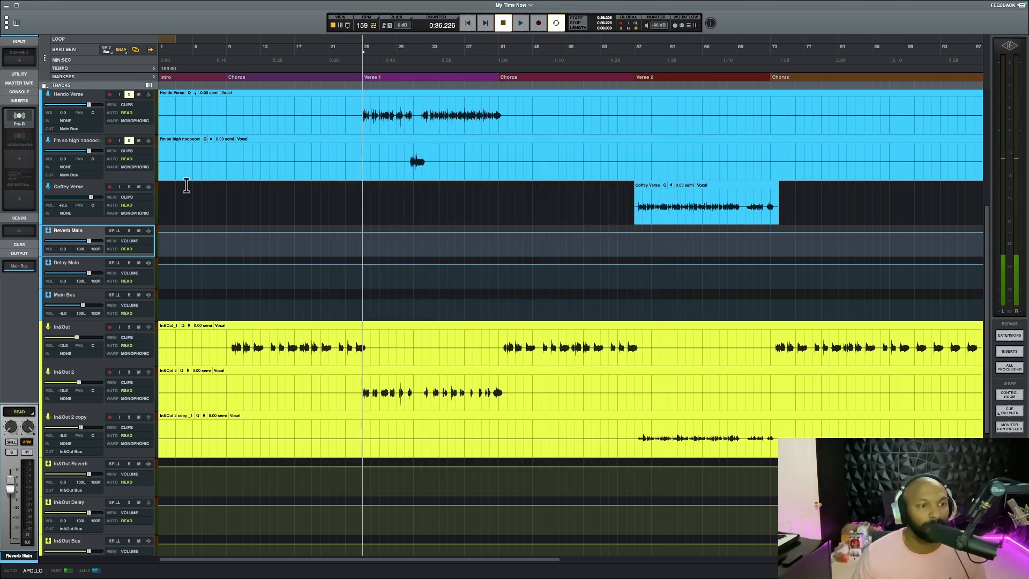
# Open Timeless 3 on the Delay Main track and play the soloed vocals from Verse 1 to hear the delay
pyautogui.click(77, 265)
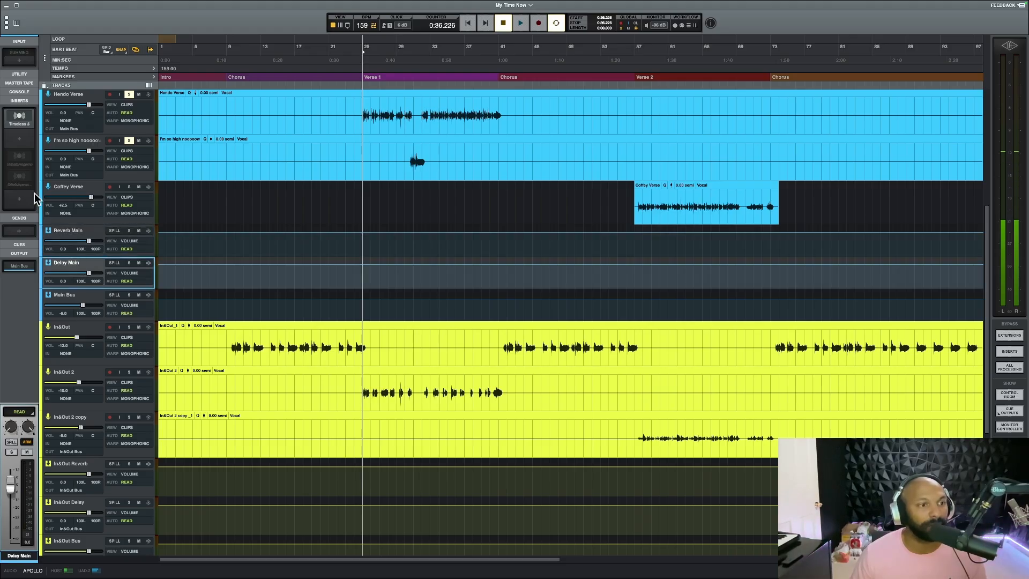
pyautogui.click(19, 118)
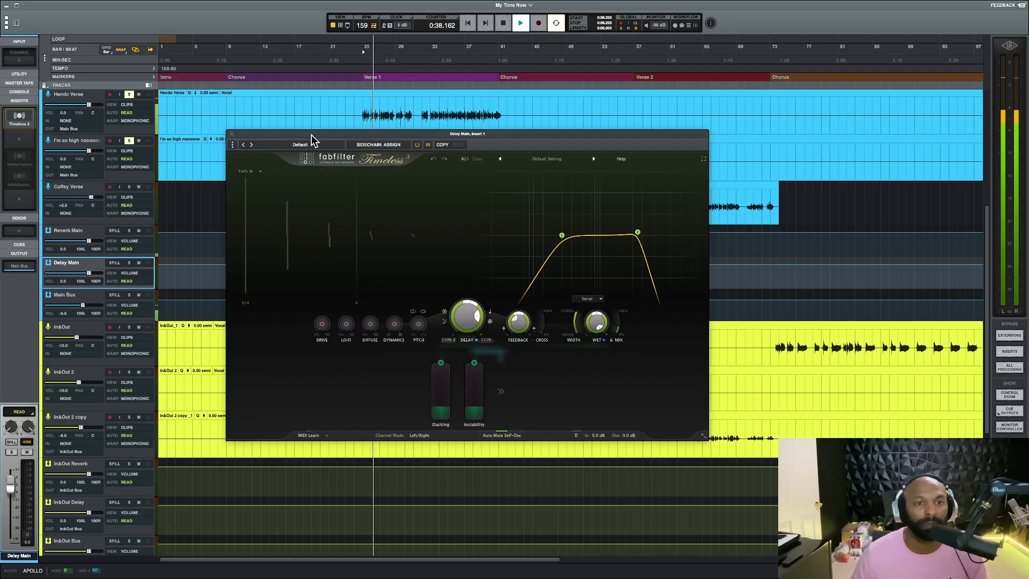
pyautogui.moveTo(314, 140); pyautogui.dragTo(337, 191)
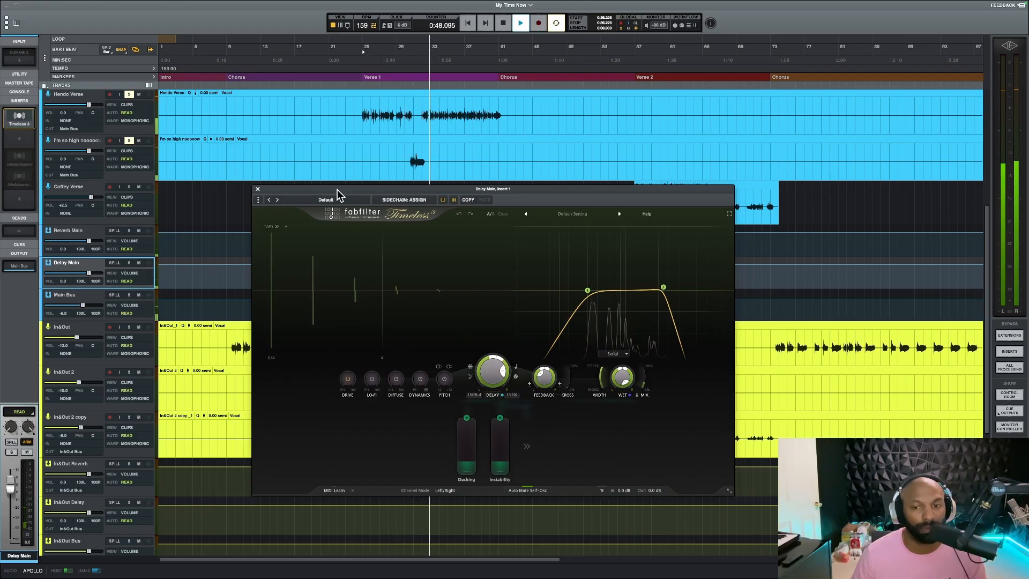
pyautogui.press('space')
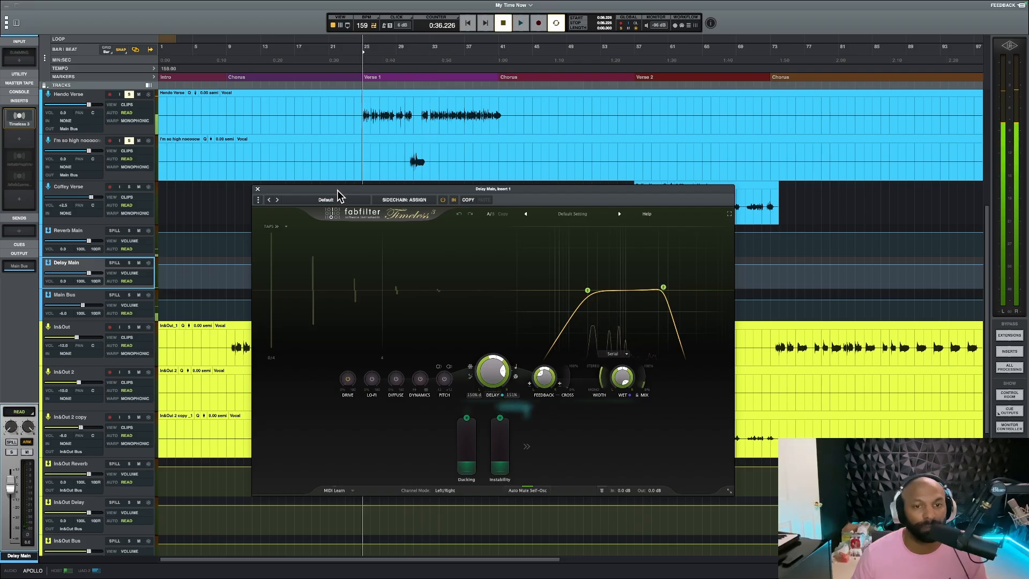
# Play the "I'm so high nooooow" clip twice from just before its start to hear the delay, and close Timeless 3
pyautogui.click(406, 156)
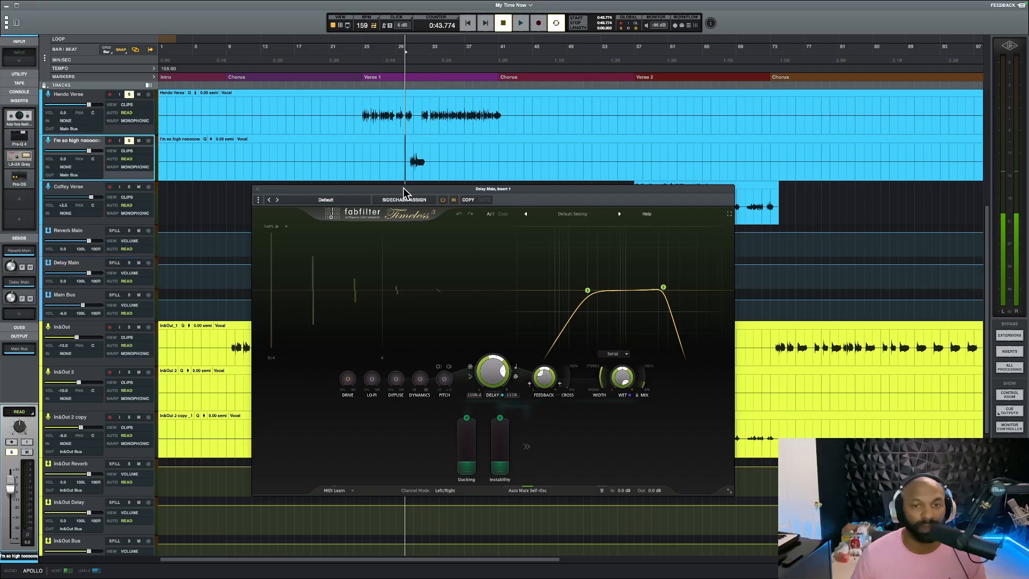
pyautogui.press('space')
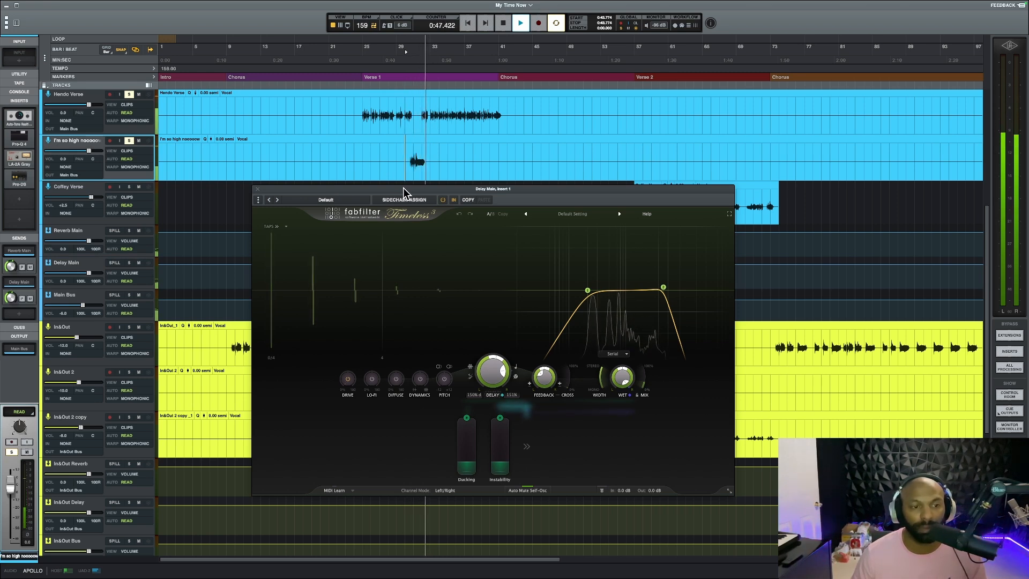
pyautogui.press('space')
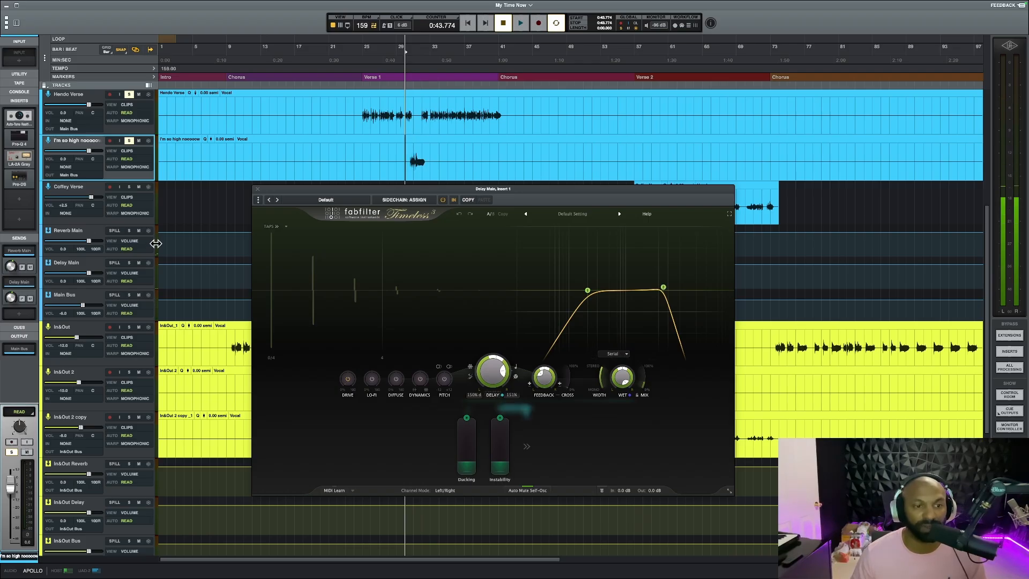
pyautogui.press('space')
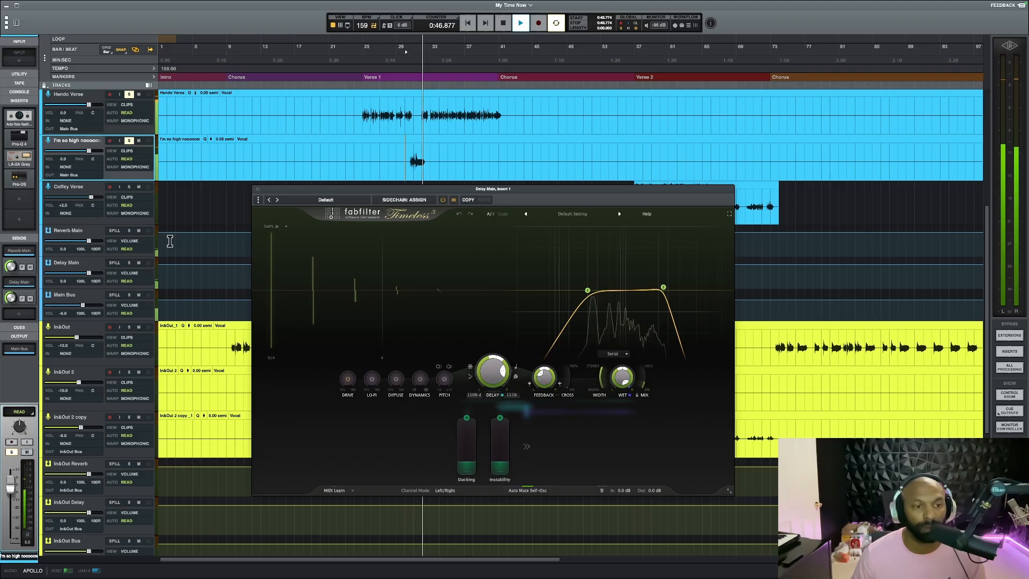
pyautogui.press('space')
pyautogui.click(258, 190)
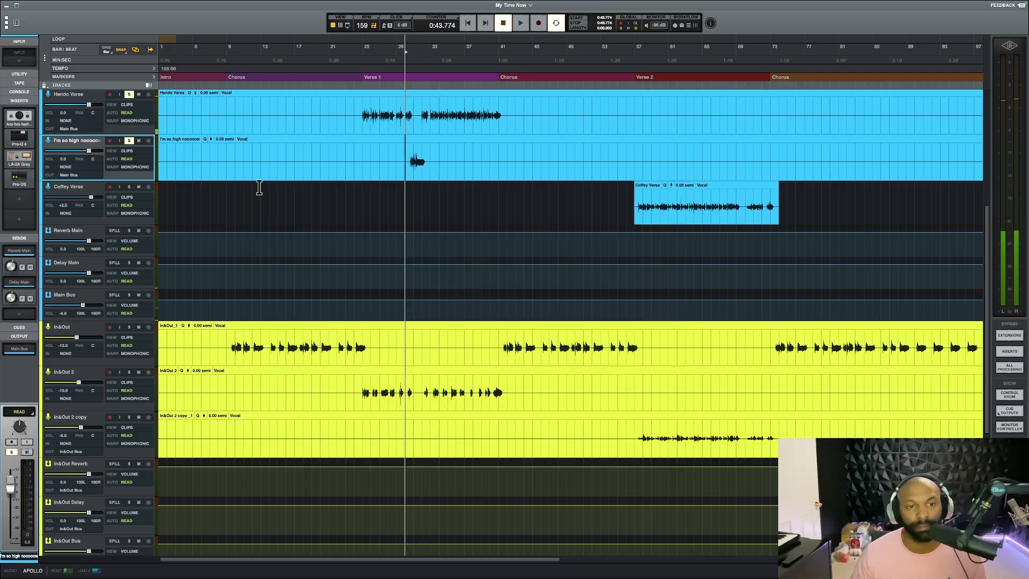
# Point out the second half of Hendo Verse, and place the playhead just before the first chorus phrase on the In&Out track
pyautogui.click(423, 104)
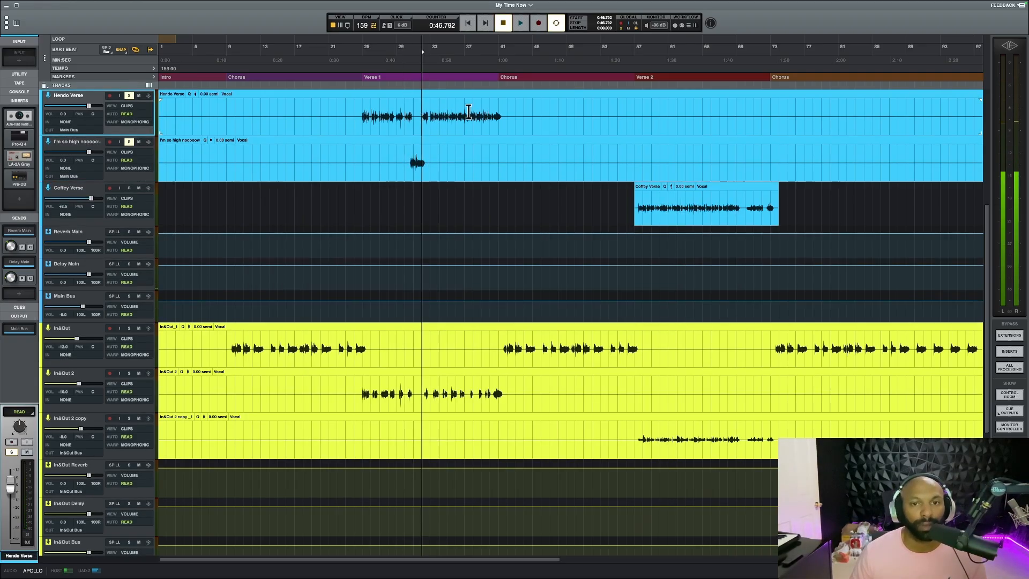
pyautogui.click(499, 110)
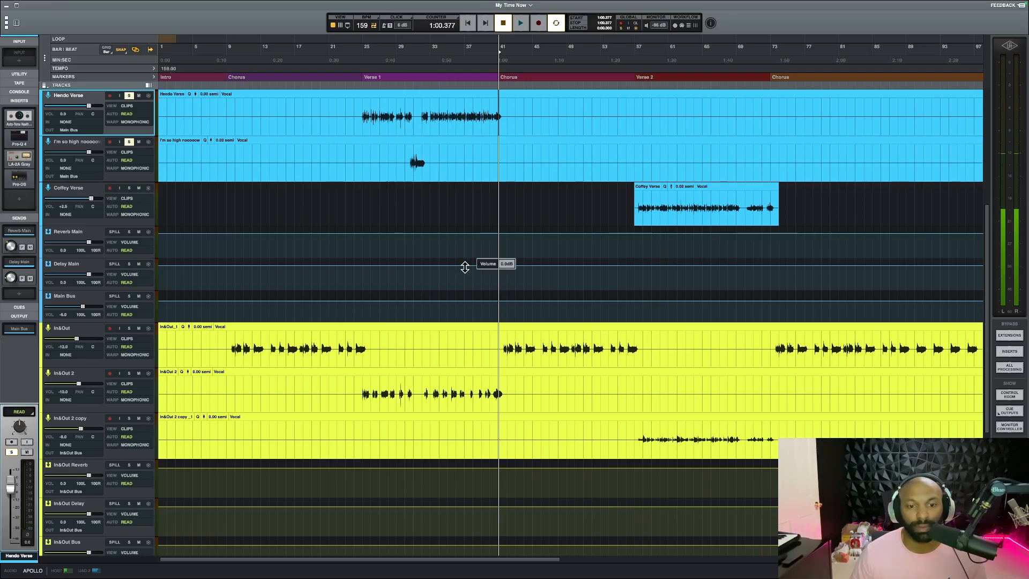
pyautogui.click(228, 344)
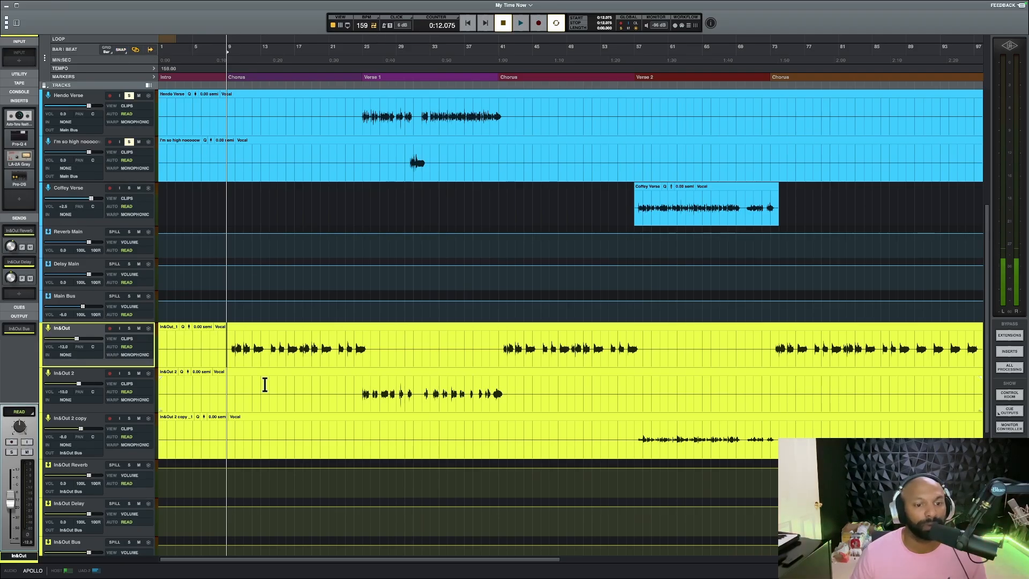
pyautogui.click(229, 346)
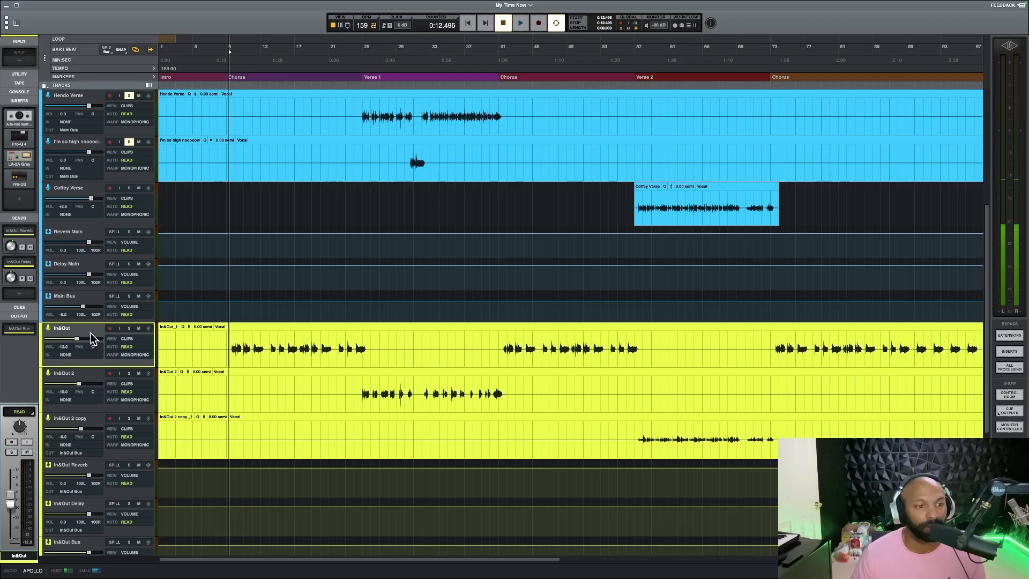
# Check Auto-Tune Realtime on the In&Out track, switch the solo from both verse tracks to In&Out, and play its first chorus phrases
pyautogui.click(27, 119)
pyautogui.press('space')
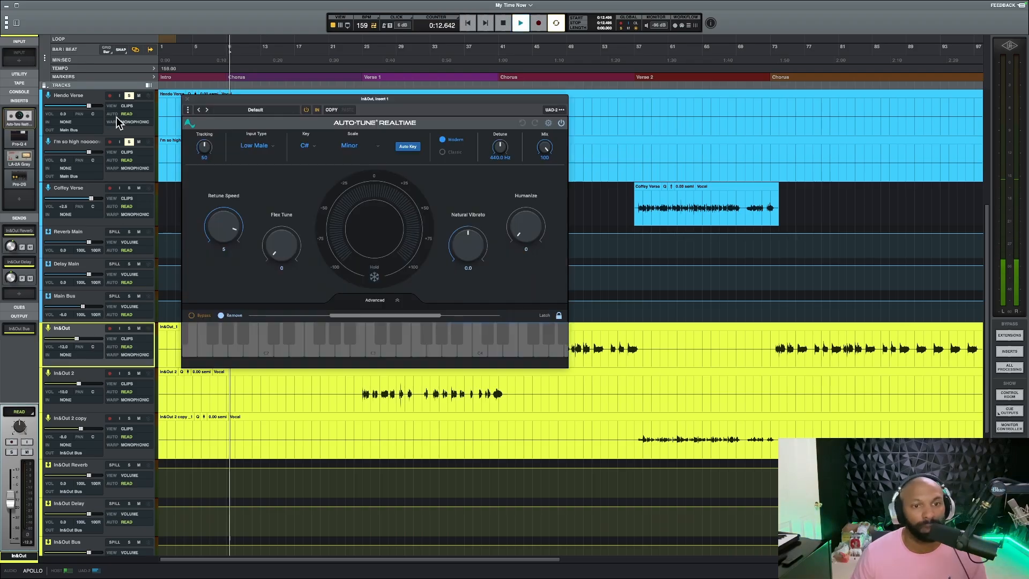
pyautogui.click(187, 101)
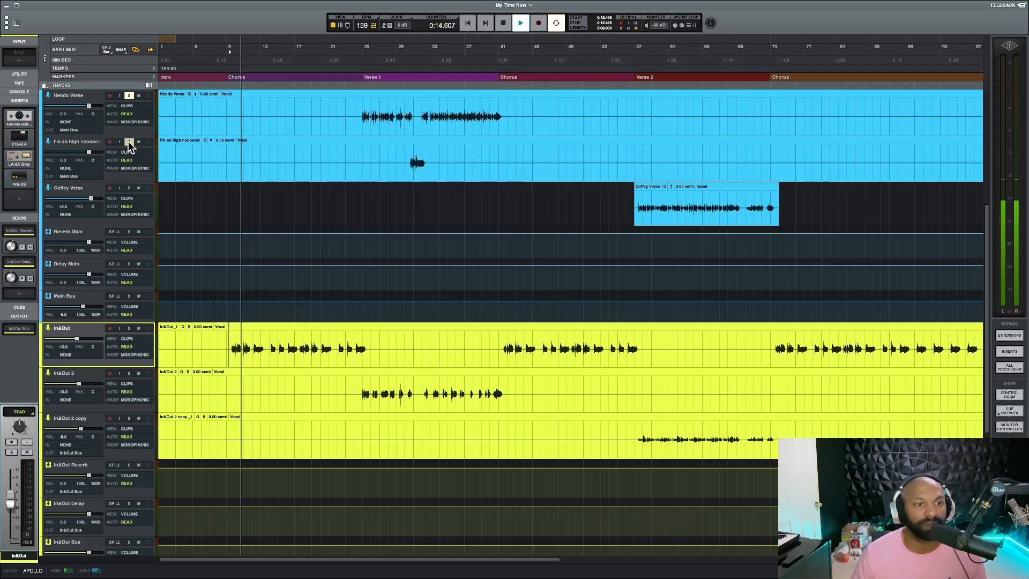
pyautogui.press('space')
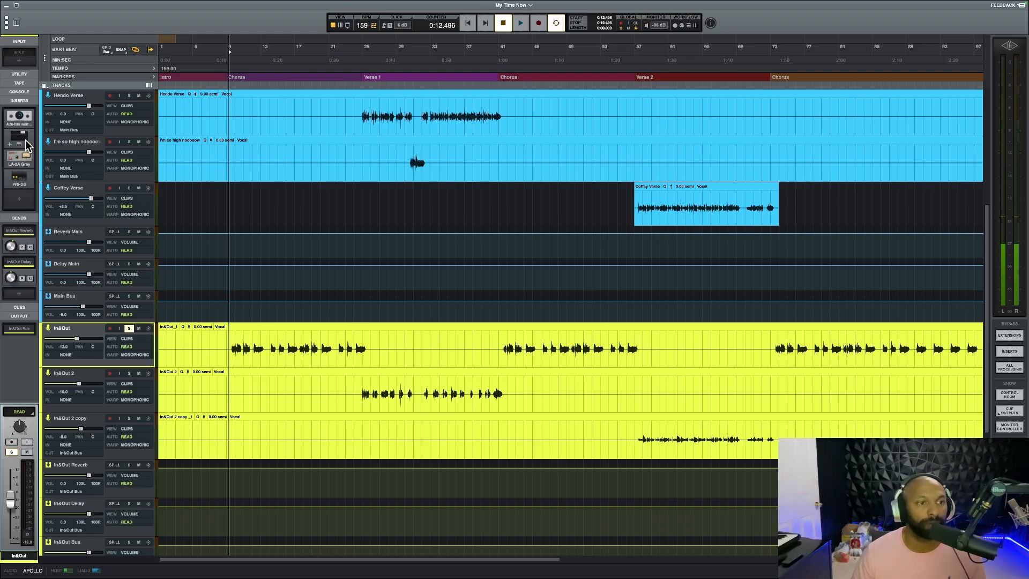
# Open Pro-Q 4 on the In&Out track, examine its Phone preset curve while playing the soloed vocal, and close it
pyautogui.click(25, 140)
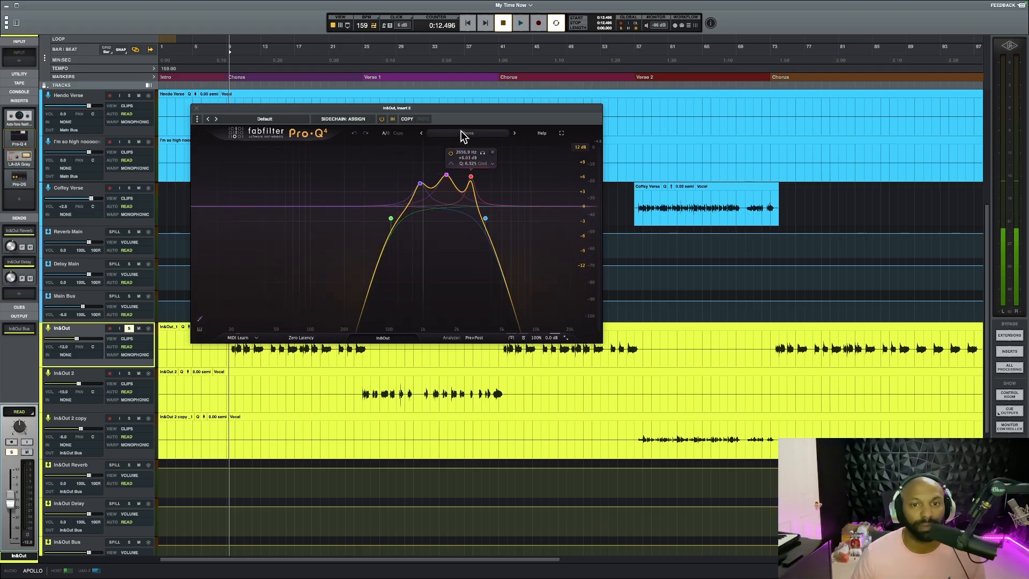
pyautogui.press('space')
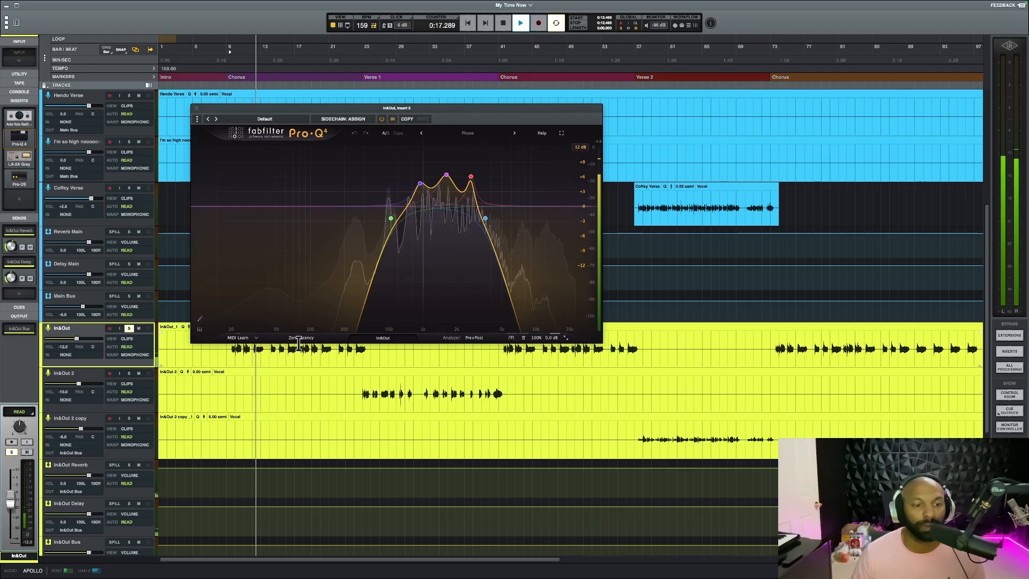
pyautogui.press('space')
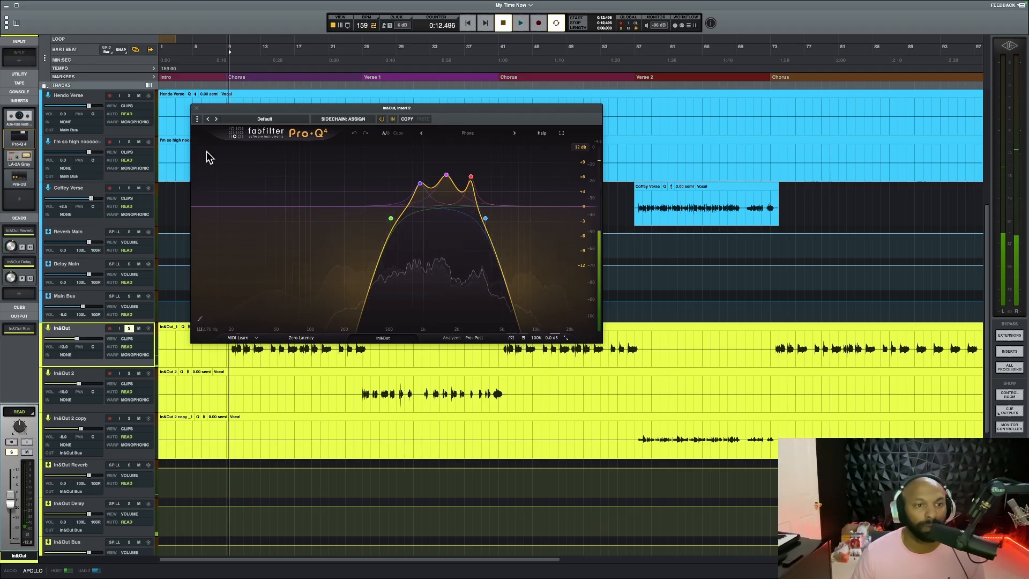
pyautogui.click(196, 107)
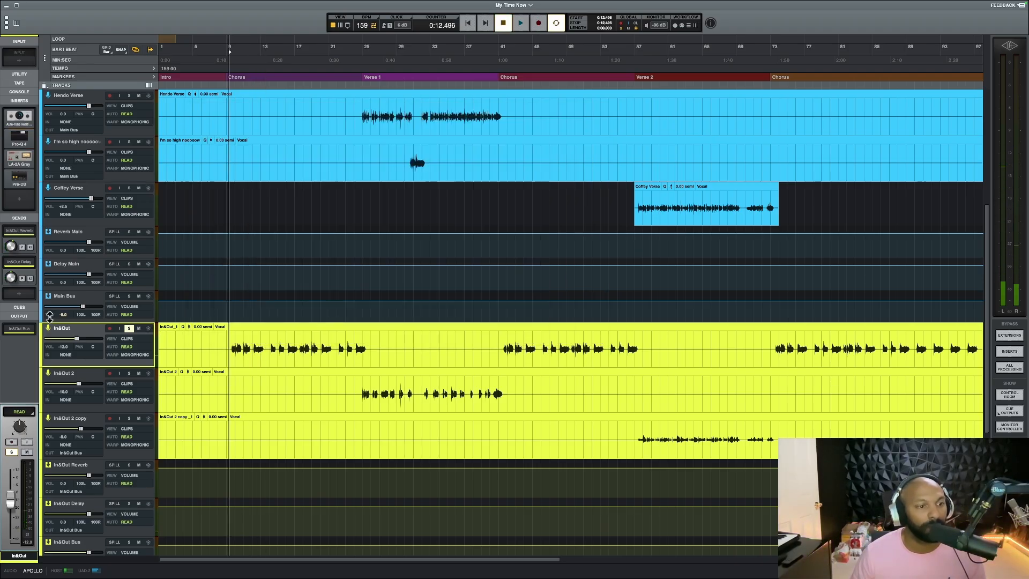
# Expand and collapse the In&Out track's In&Out Delay send, and open Timeless 3 on the In&Out Delay track
pyautogui.click(20, 262)
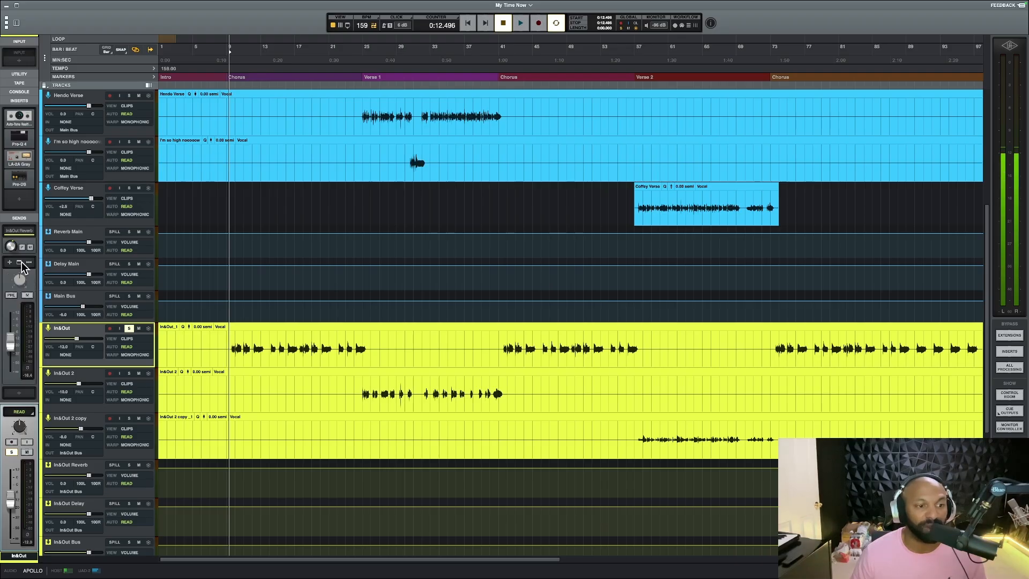
pyautogui.click(22, 261)
pyautogui.scroll(-2, 85, 378)
pyautogui.scroll(-2, 84, 377)
pyautogui.click(84, 419)
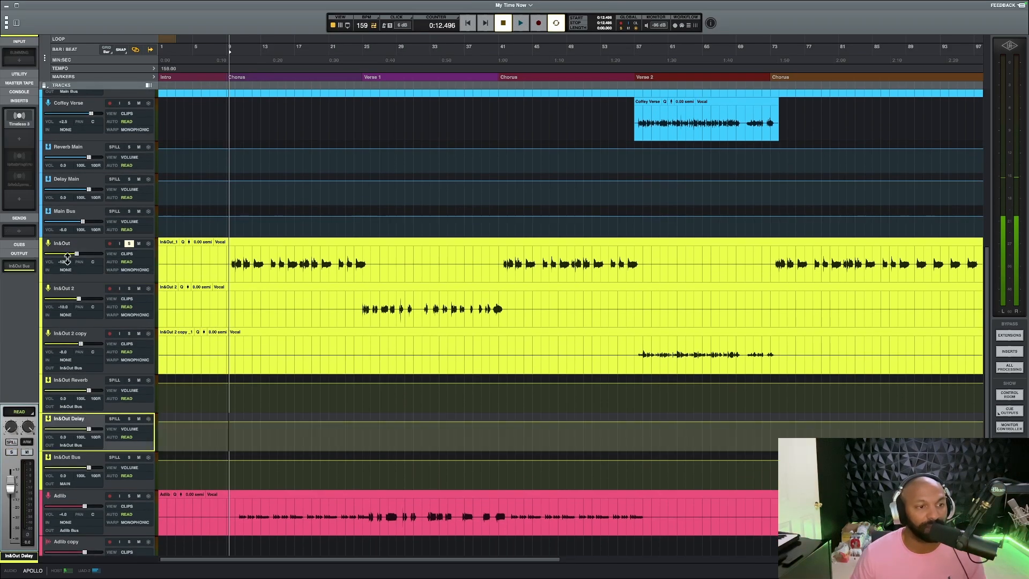
pyautogui.click(20, 117)
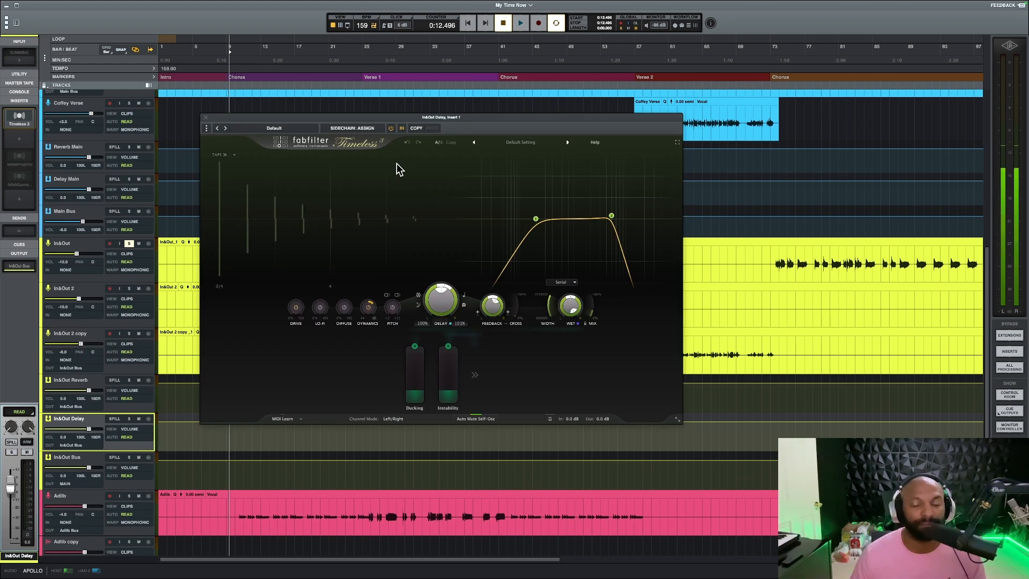
# Examine Timeless 3's dynamics, feedback and wet controls on In&Out Delay, and show its delay note-length options without changing them
pyautogui.moveTo(368, 311)
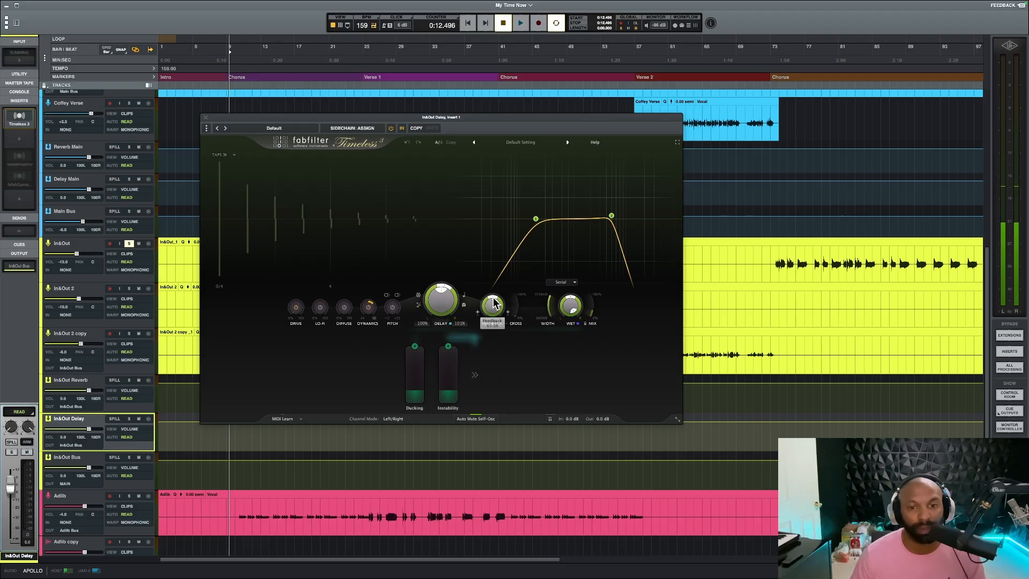
pyautogui.moveTo(455, 296)
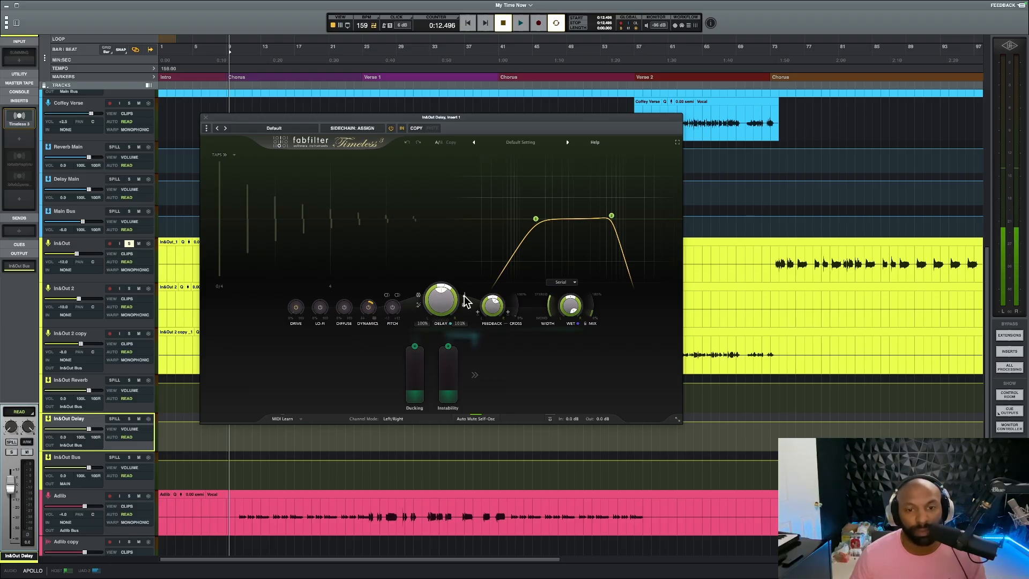
pyautogui.click(466, 300)
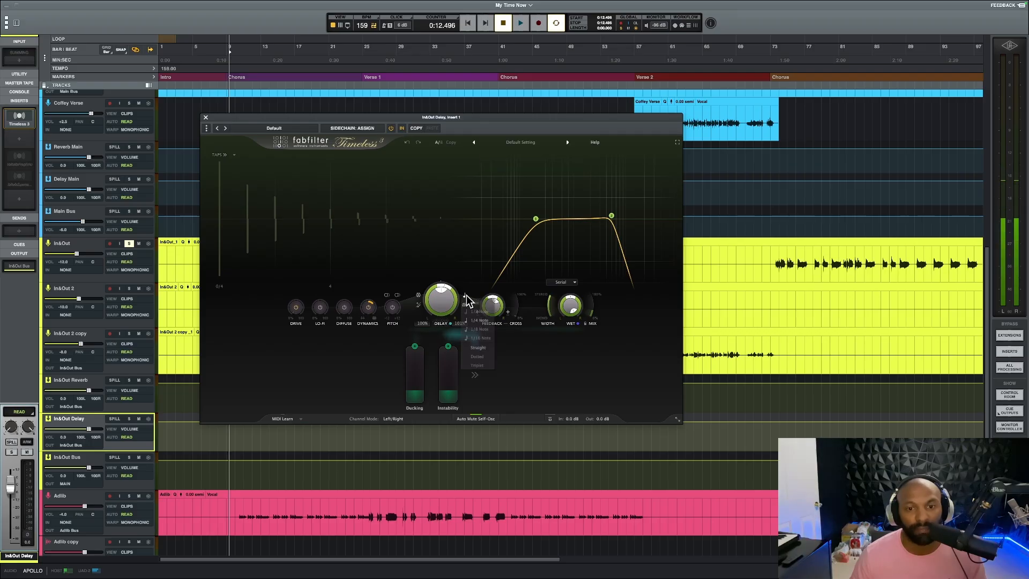
pyautogui.click(548, 376)
pyautogui.moveTo(494, 307)
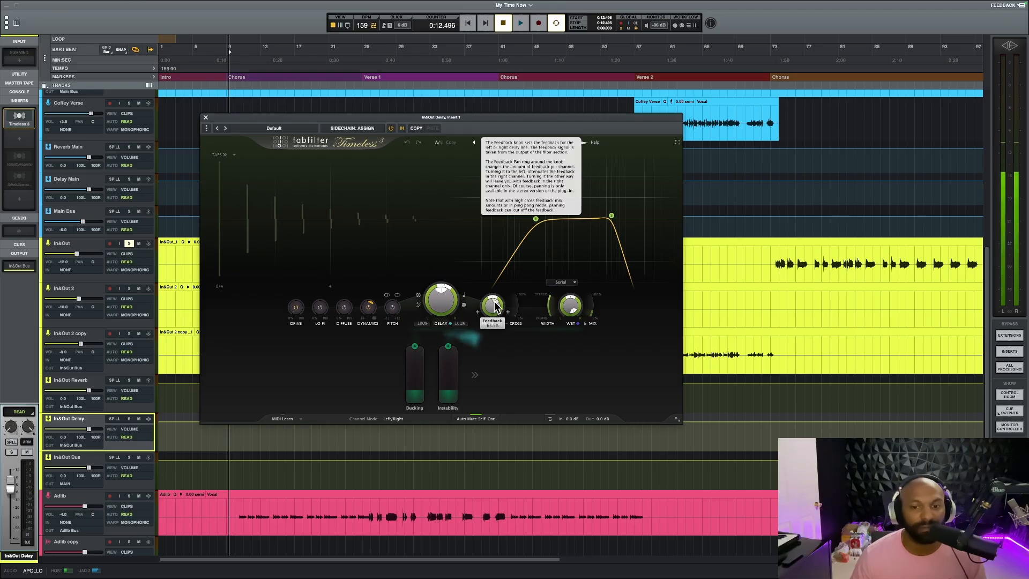
pyautogui.moveTo(569, 316)
# Play the soloed In&Out chorus vocal through its delay, stop playback, and close Timeless 3
pyautogui.press('space')
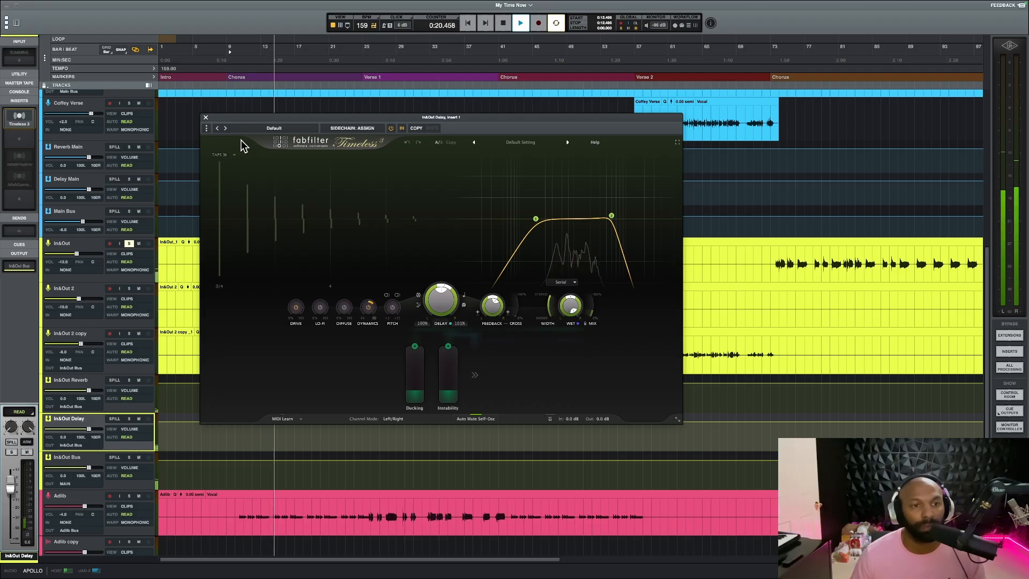
pyautogui.press('space')
pyautogui.click(204, 117)
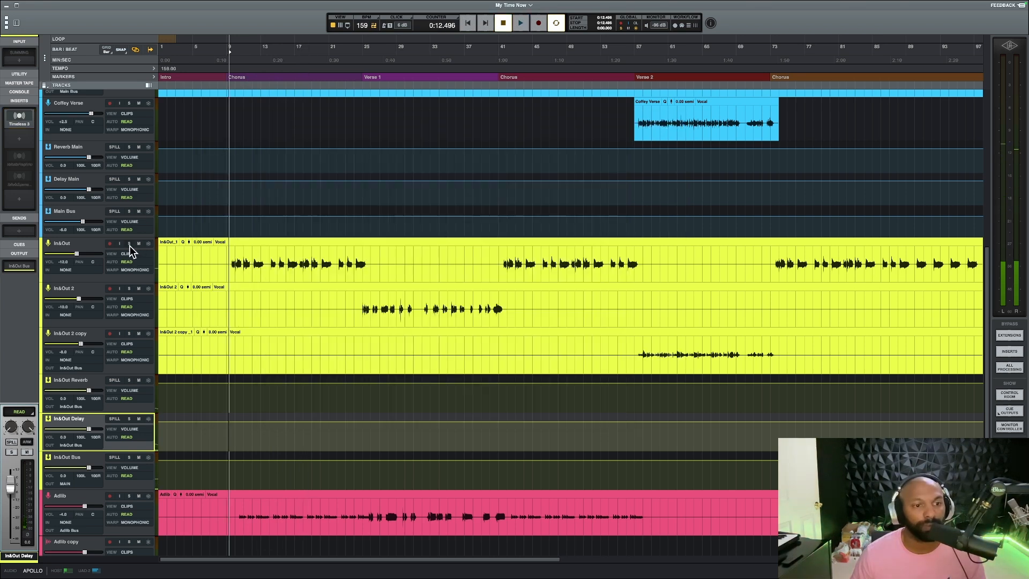
# Switch the solo from In&Out to In&Out 2 and play its vocal from just before Verse 1
pyautogui.click(359, 297)
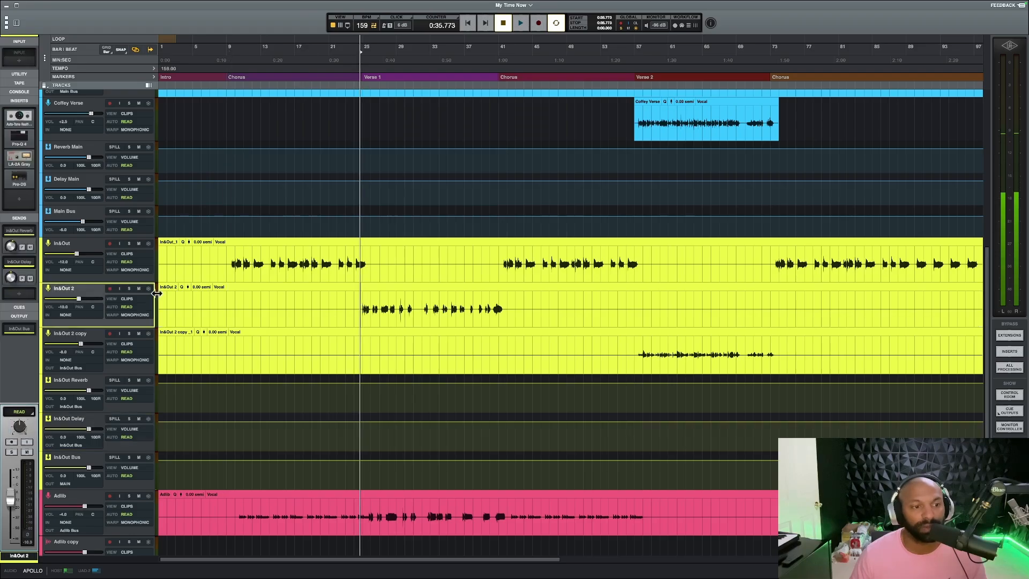
pyautogui.scroll(10, 328, 321)
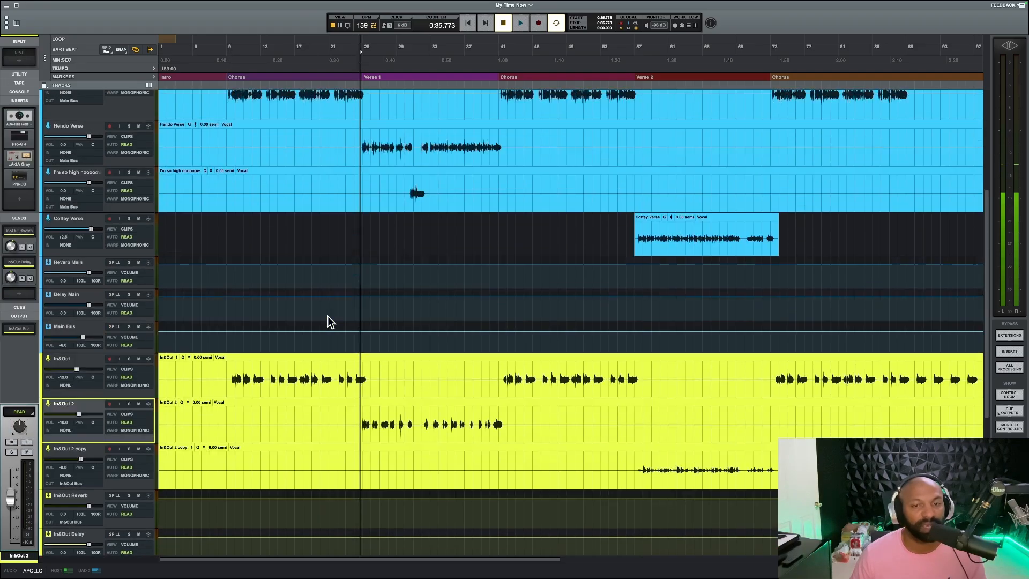
pyautogui.scroll(-12, 328, 317)
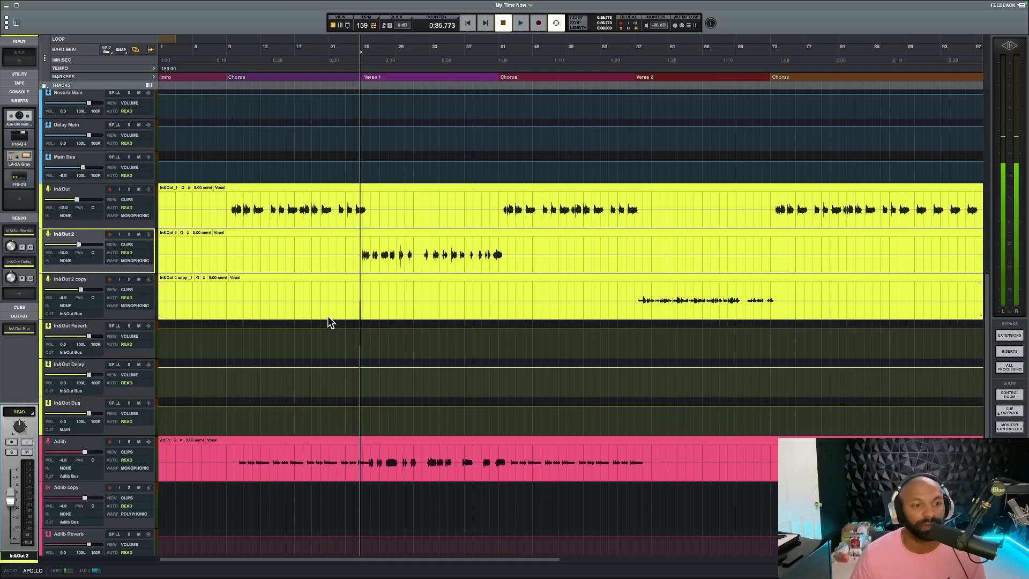
pyautogui.click(129, 234)
pyautogui.press('space')
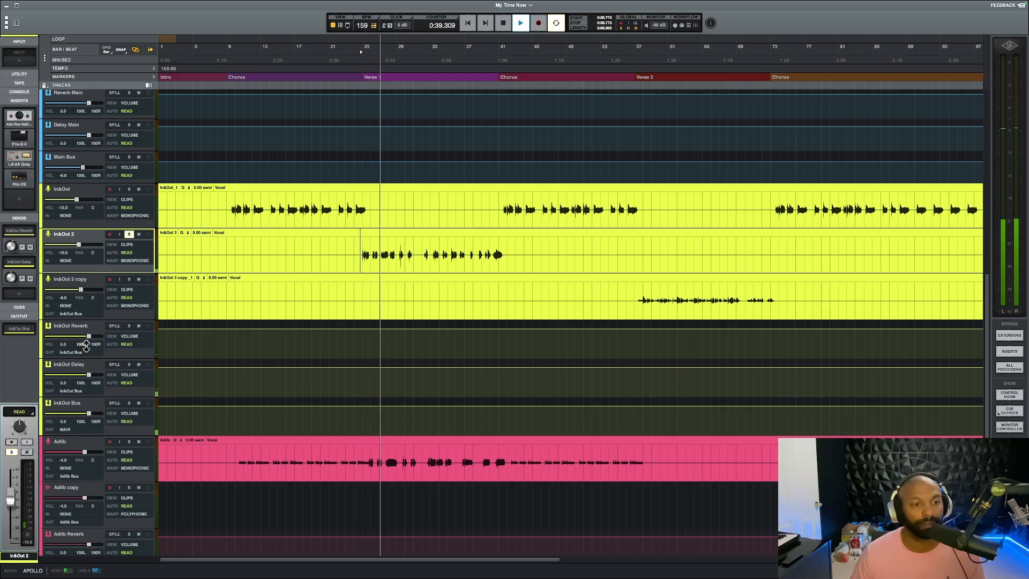
# Open Pro-R on the In&Out Reverb track during playback, examine its curves, stop the song, and close the plug-in
pyautogui.click(83, 325)
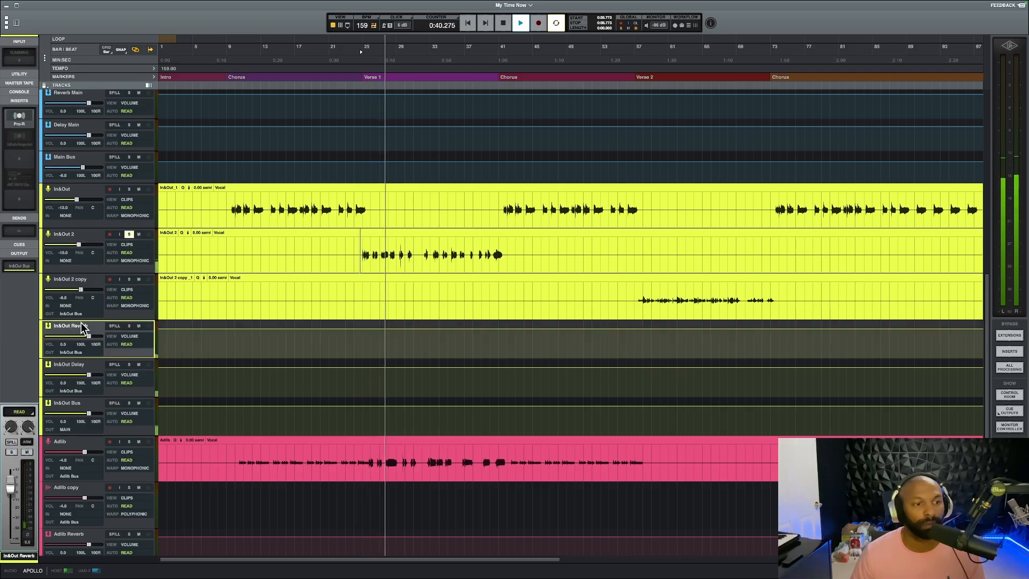
pyautogui.click(18, 117)
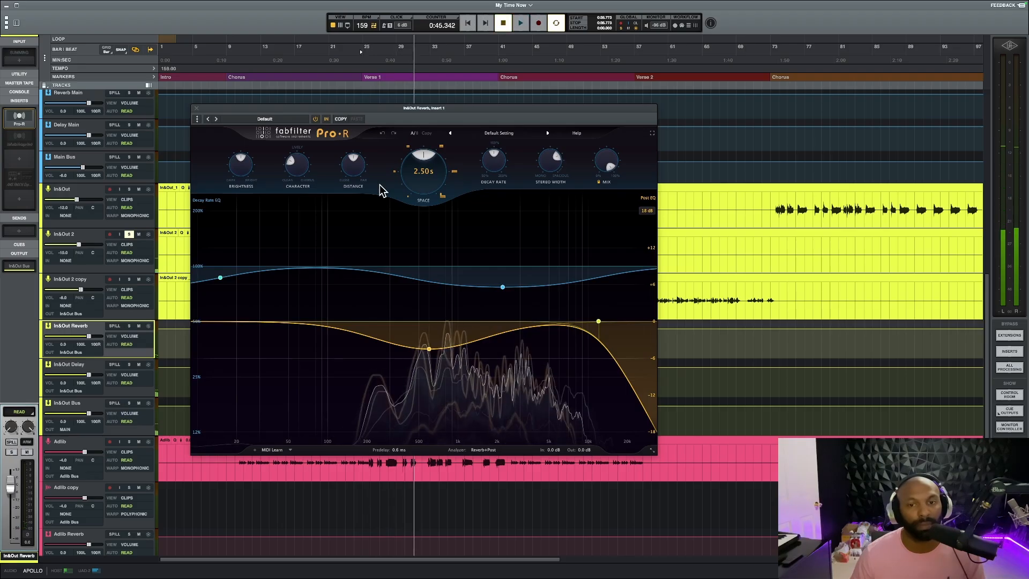
pyautogui.press('space')
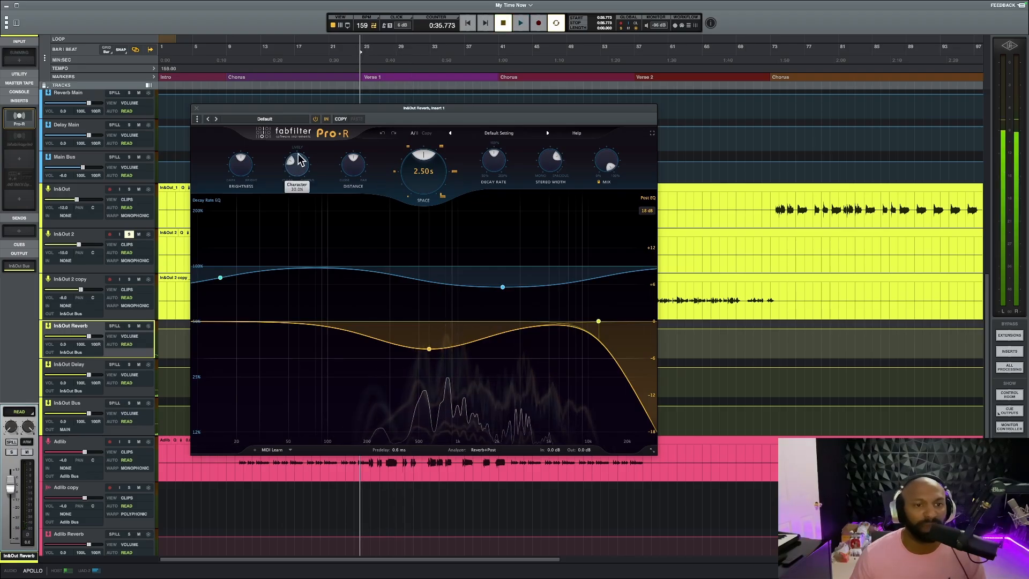
pyautogui.click(196, 108)
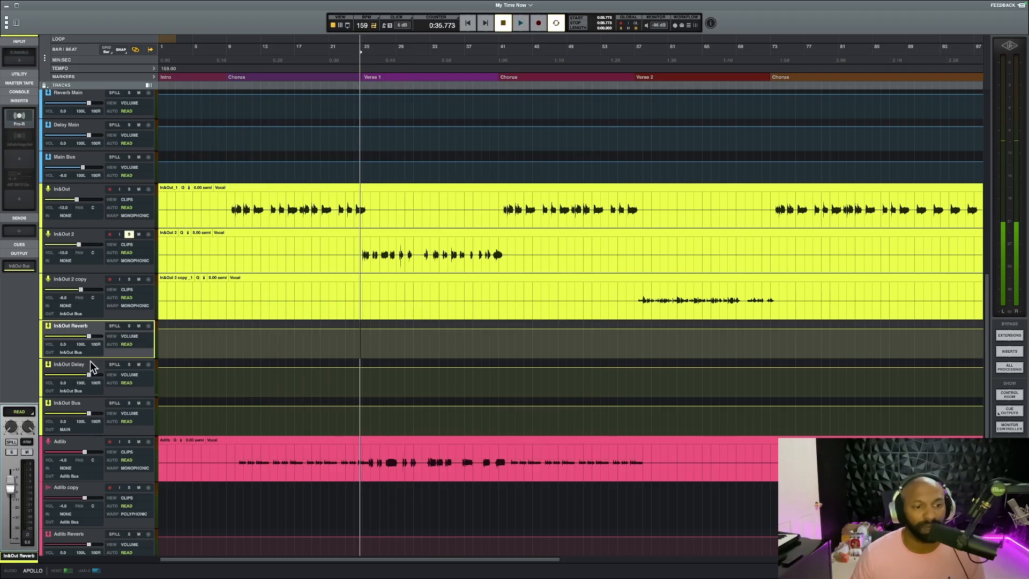
# Open Timeless 3 on the In&Out Delay track, briefly play the soloed In&Out 2 vocal through it, and close it
pyautogui.click(87, 365)
pyautogui.click(18, 117)
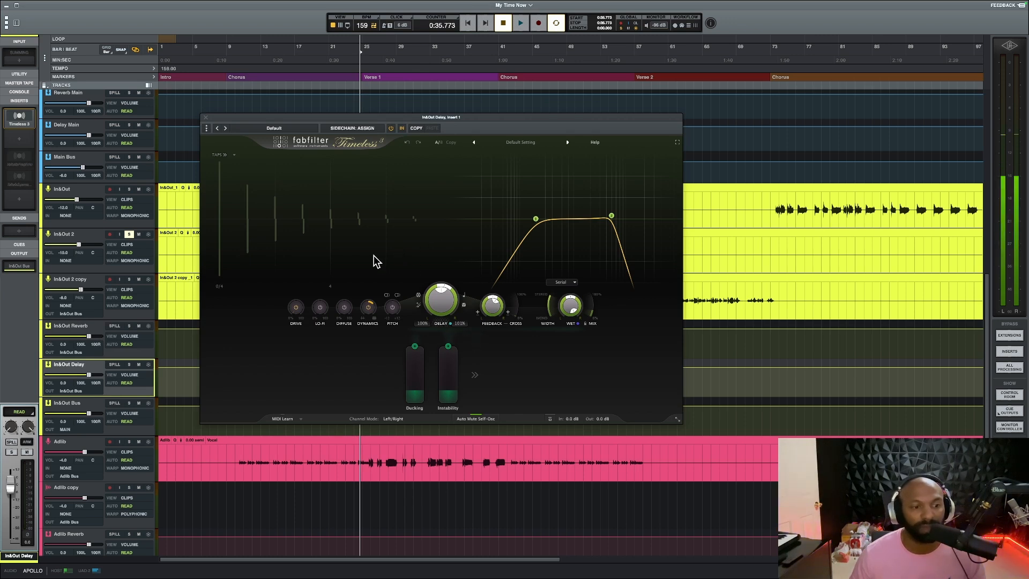
pyautogui.press('space')
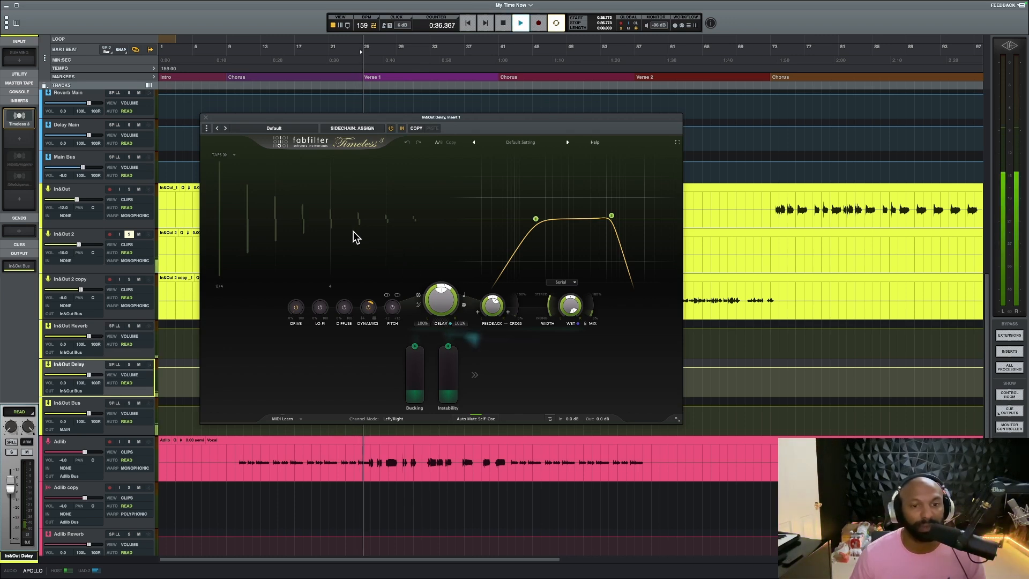
pyautogui.press('space')
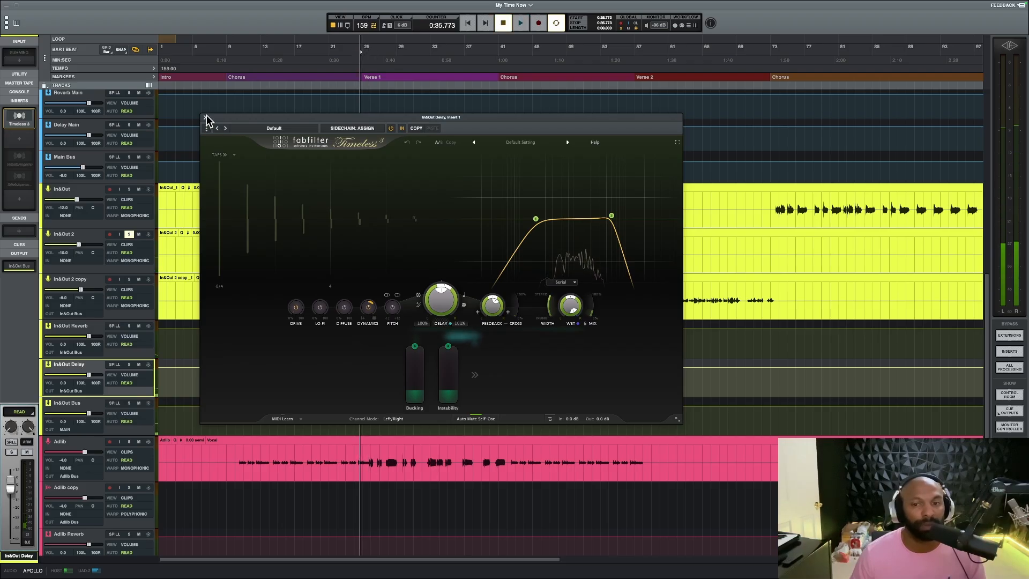
pyautogui.click(206, 117)
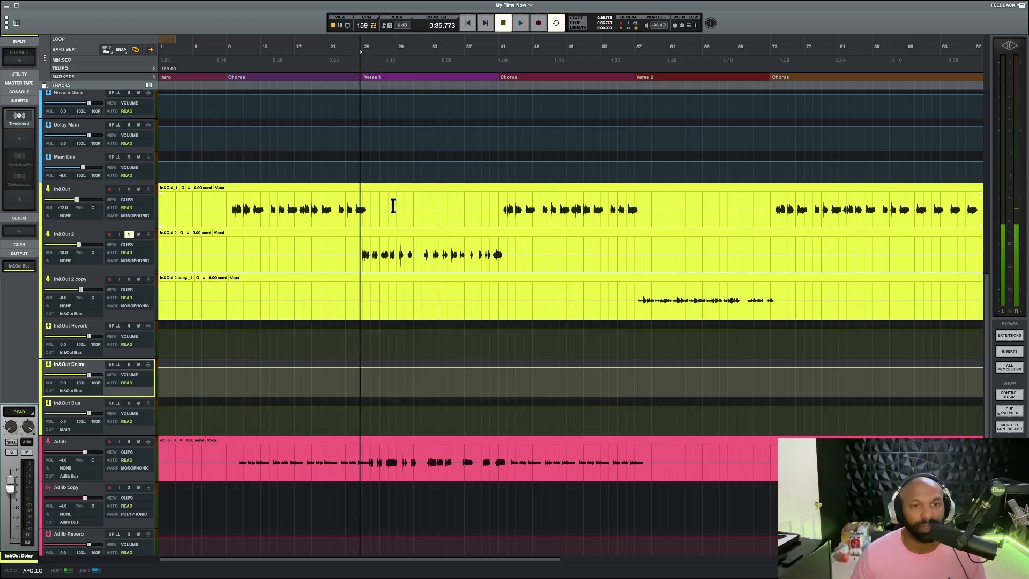
# Point out In&Out's second chorus, switch the solo from In&Out 2 to Adlib, and play Adlib from its first chorus phrase
pyautogui.click(502, 203)
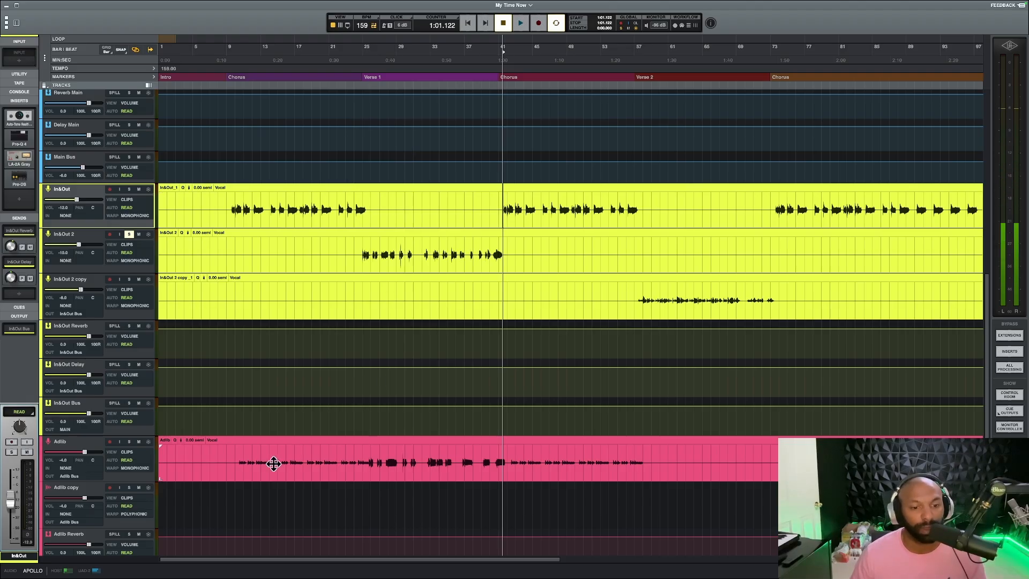
pyautogui.click(237, 463)
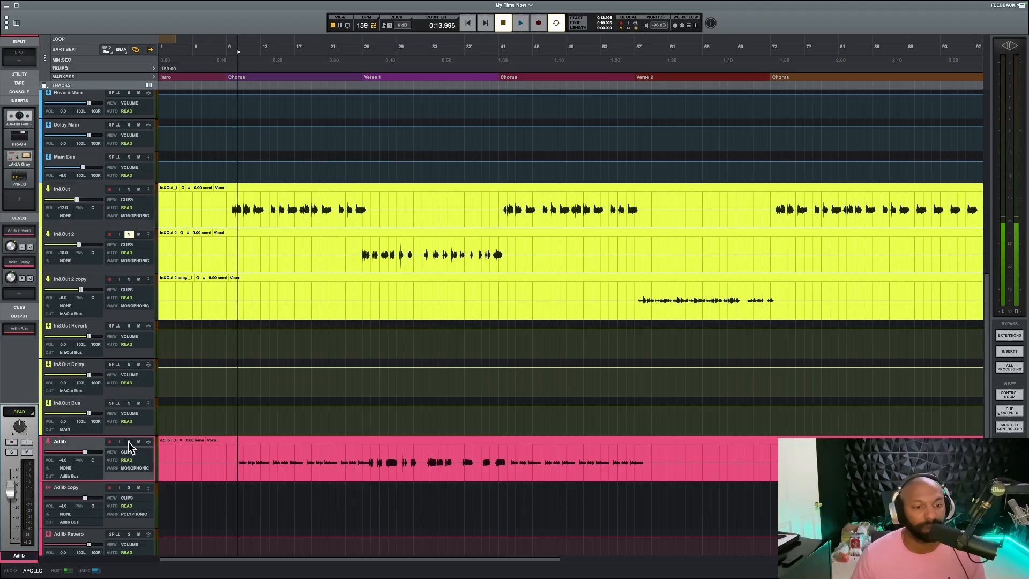
pyautogui.press('space')
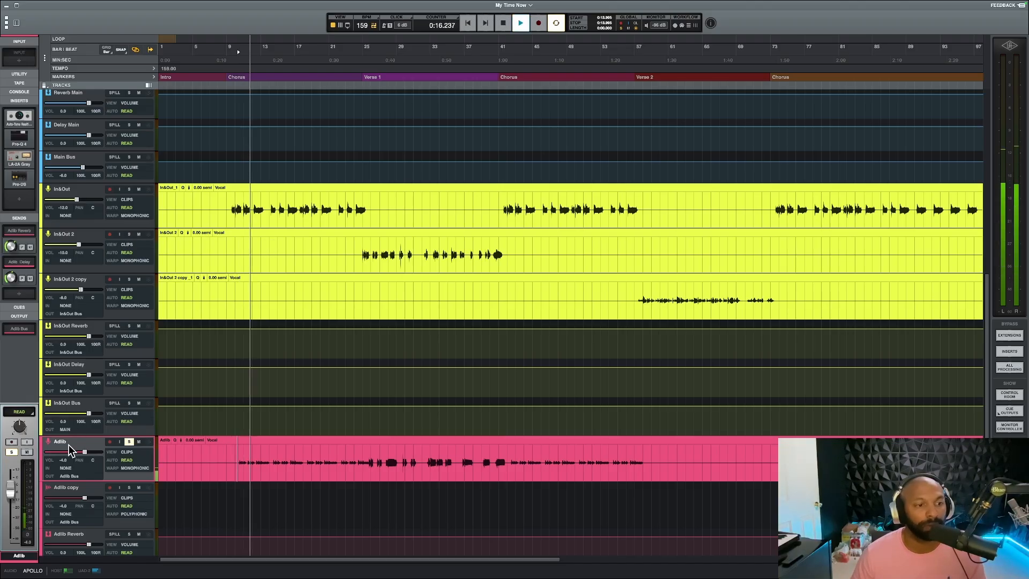
# Open Pro-Q 4 on the Adlib track, check its Phone preset curve, stop playback, and close it
pyautogui.click(19, 136)
pyautogui.press('space')
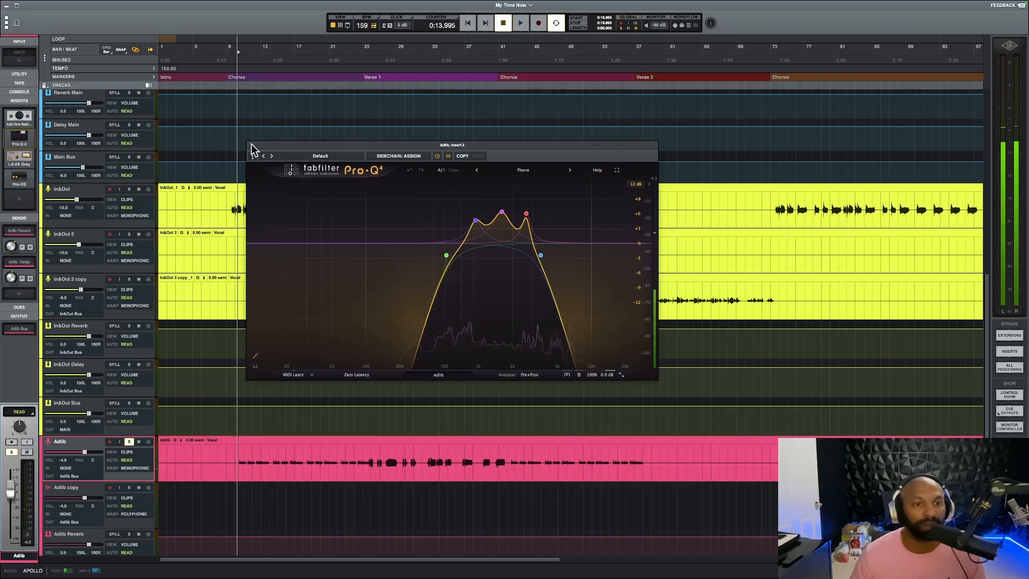
pyautogui.click(252, 145)
# Open the LA-2A Gray compressor on the Adlib track, watch its gain reduction while playing the soloed ad-libs, and close it
pyautogui.click(26, 158)
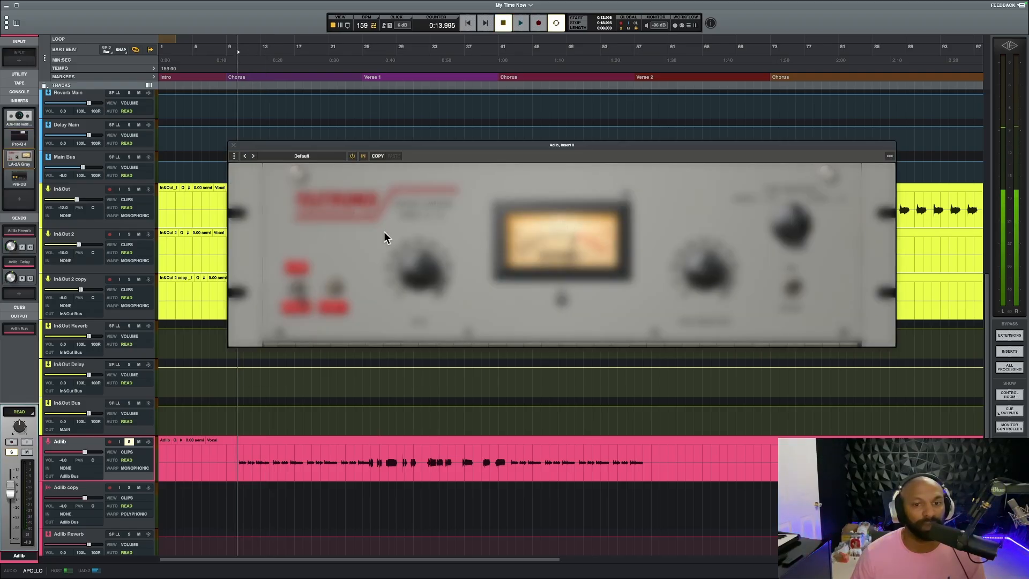
pyautogui.press('space')
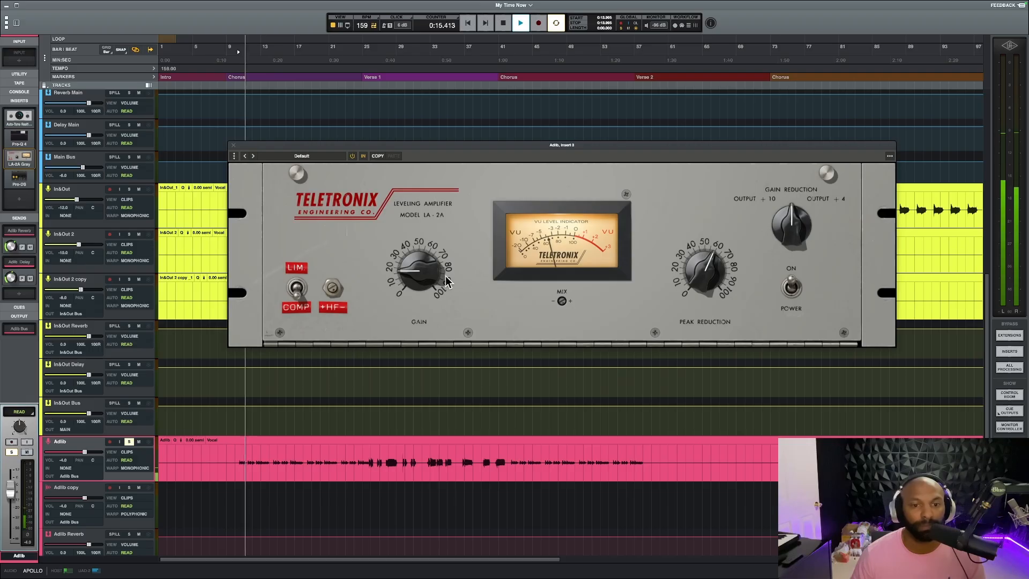
pyautogui.press('space')
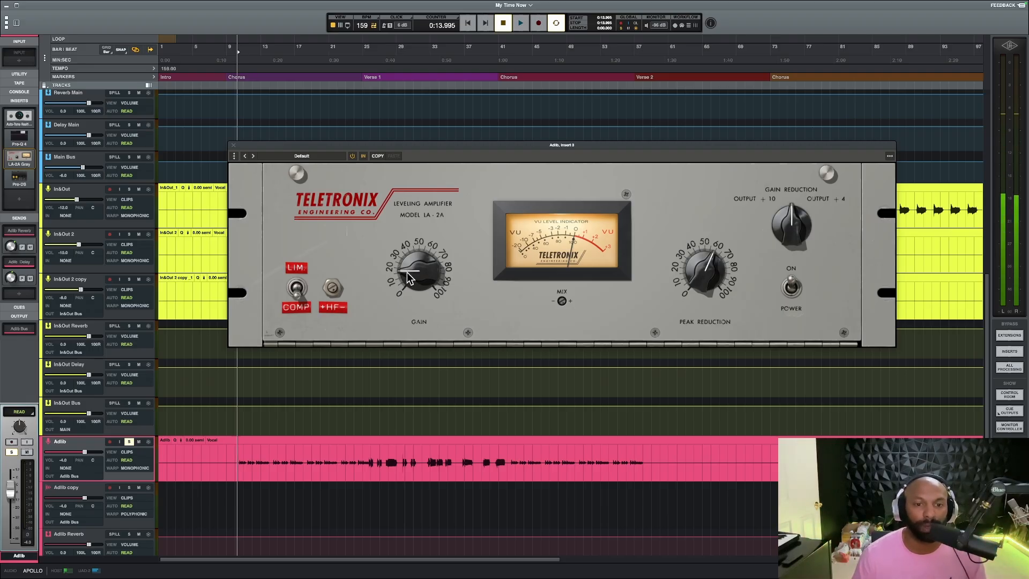
pyautogui.click(233, 146)
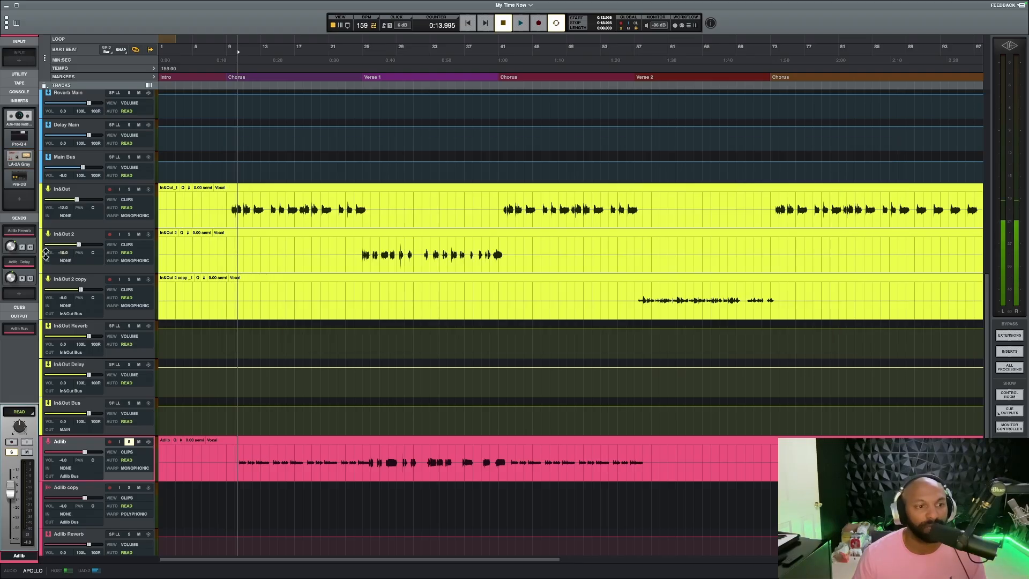
# Open Pro-R on the Adlib Reverb track, examine its Space setting and curves, and close it
pyautogui.scroll(-3, 73, 461)
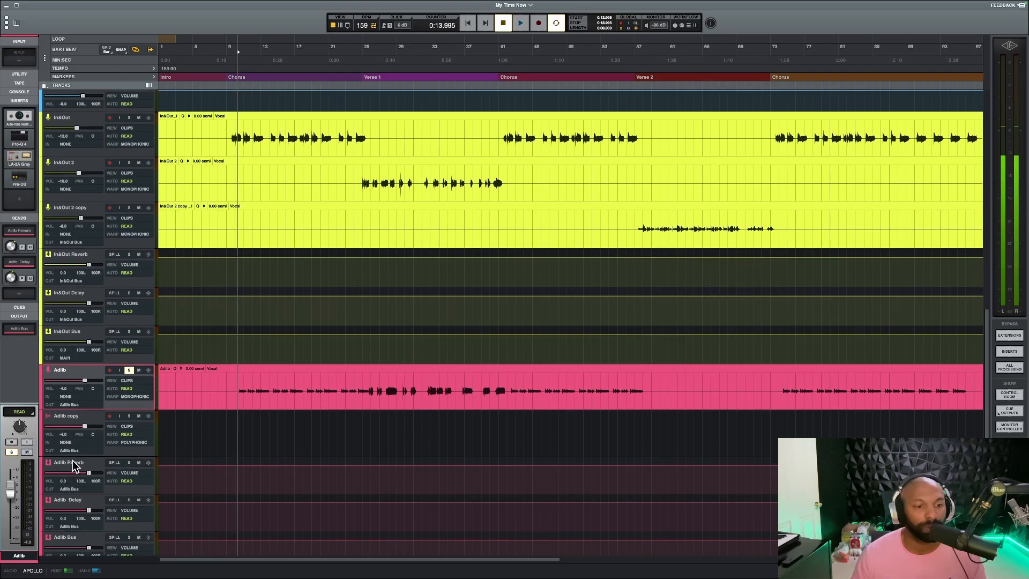
pyautogui.click(83, 438)
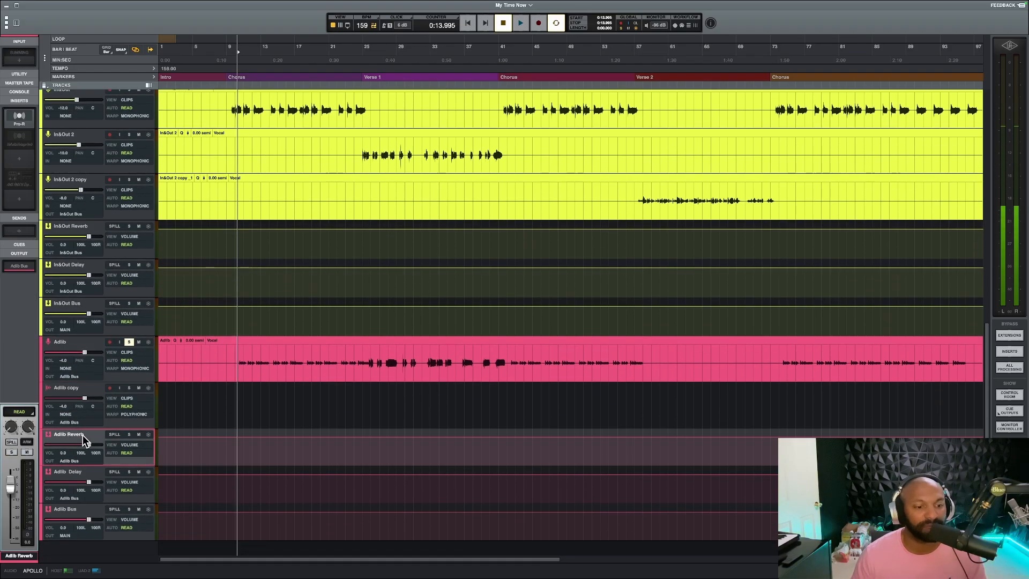
pyautogui.click(12, 119)
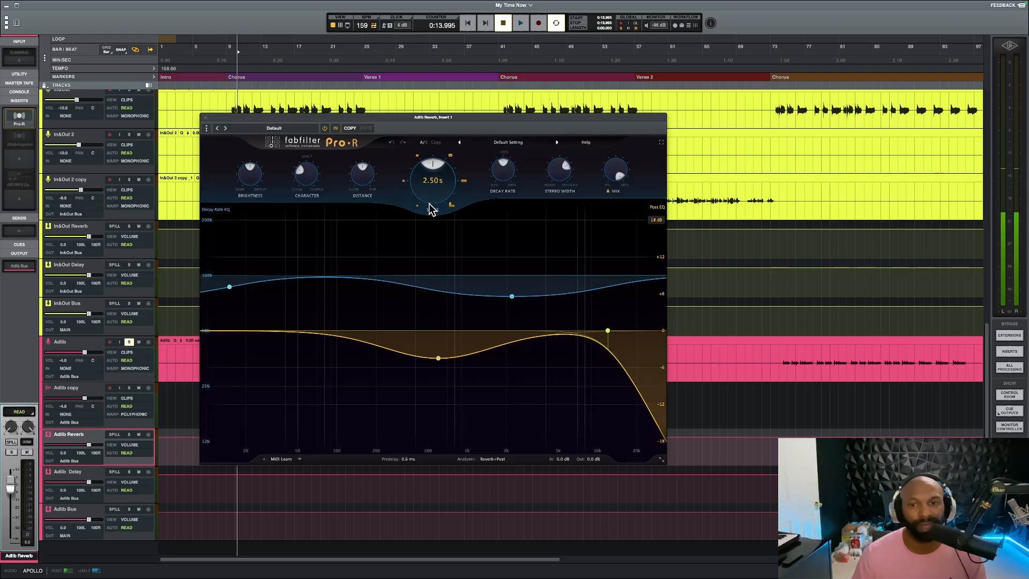
pyautogui.moveTo(430, 208)
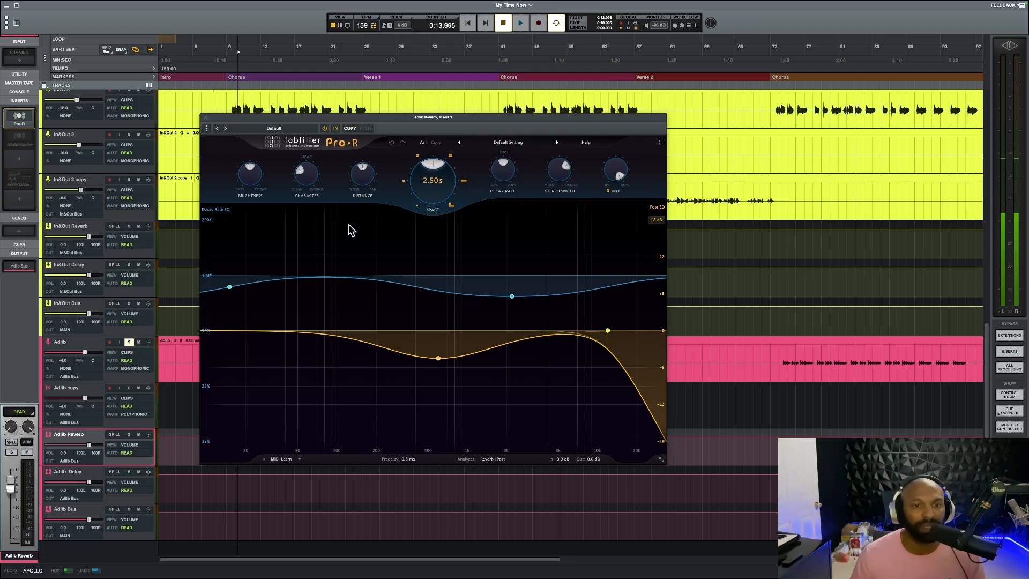
pyautogui.click(207, 118)
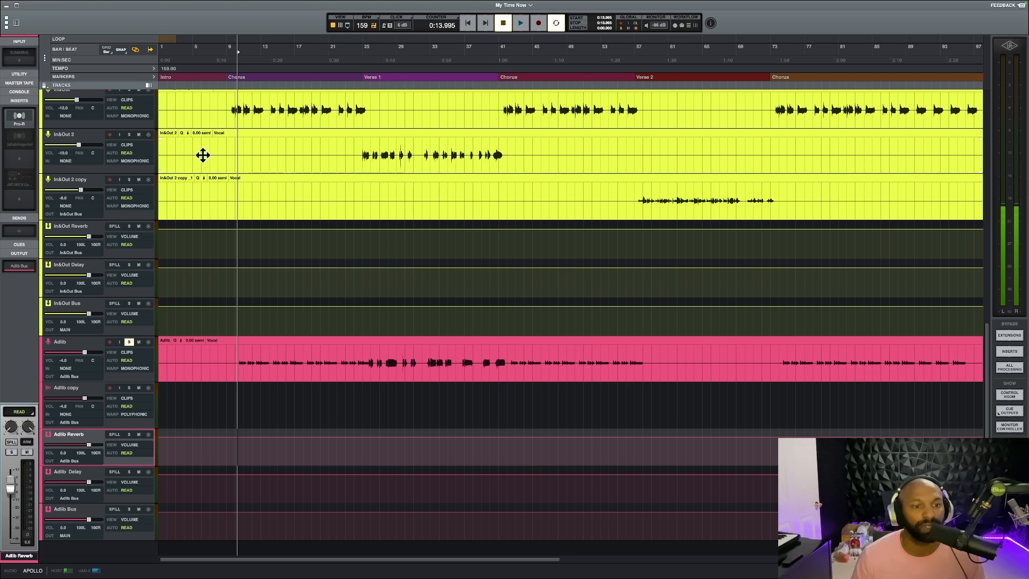
# Open Timeless 3 on the Adlib Delay track and examine its ping-pong mode, delay offset, feedback and Pitch Shift settings
pyautogui.click(71, 478)
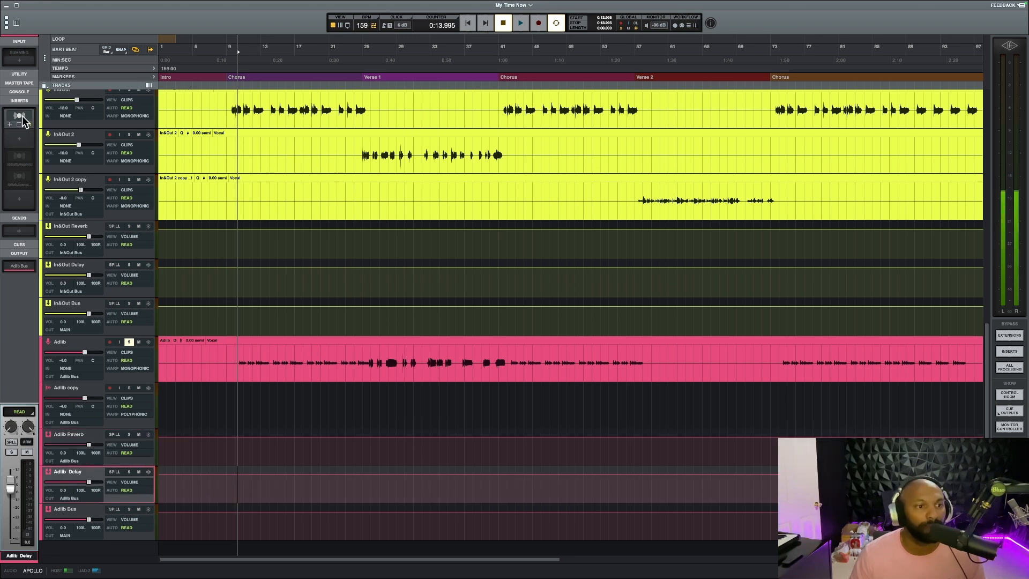
pyautogui.click(20, 117)
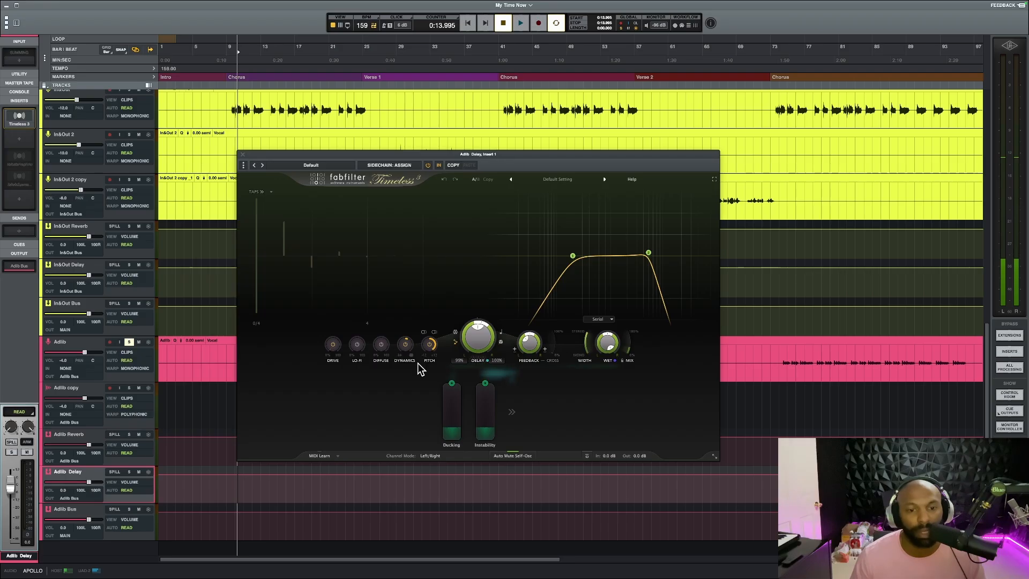
pyautogui.moveTo(407, 348)
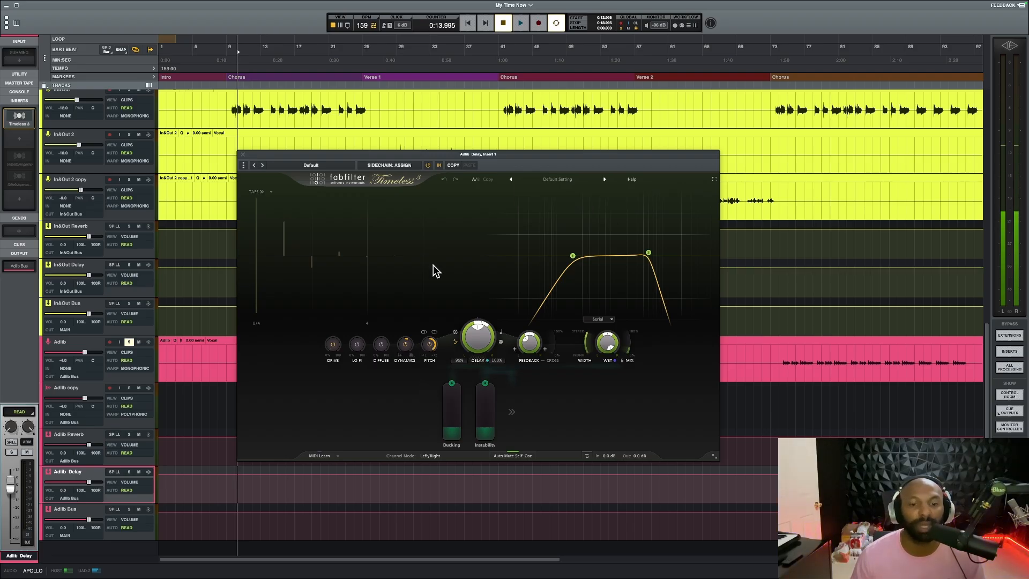
pyautogui.click(456, 342)
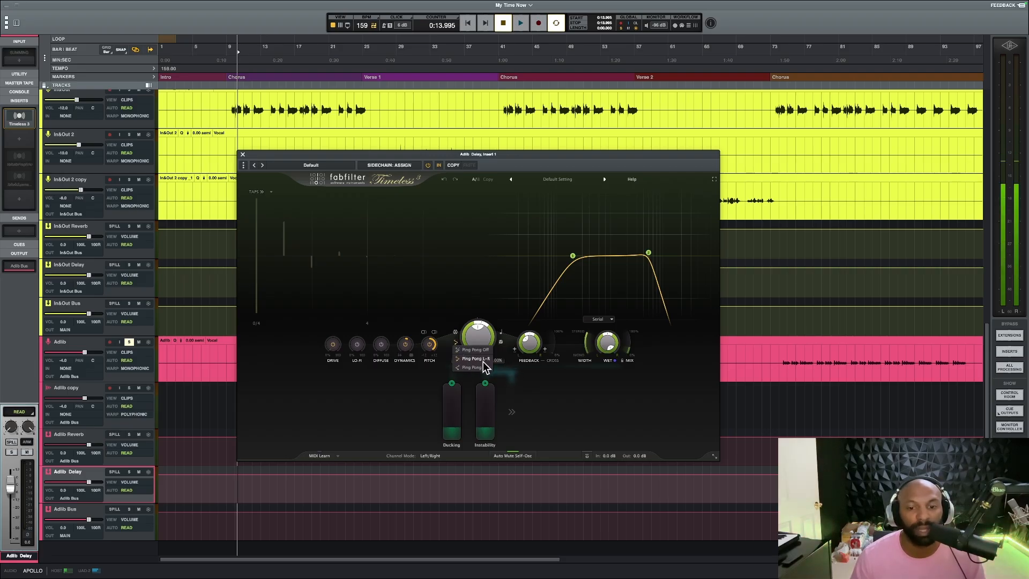
pyautogui.click(490, 293)
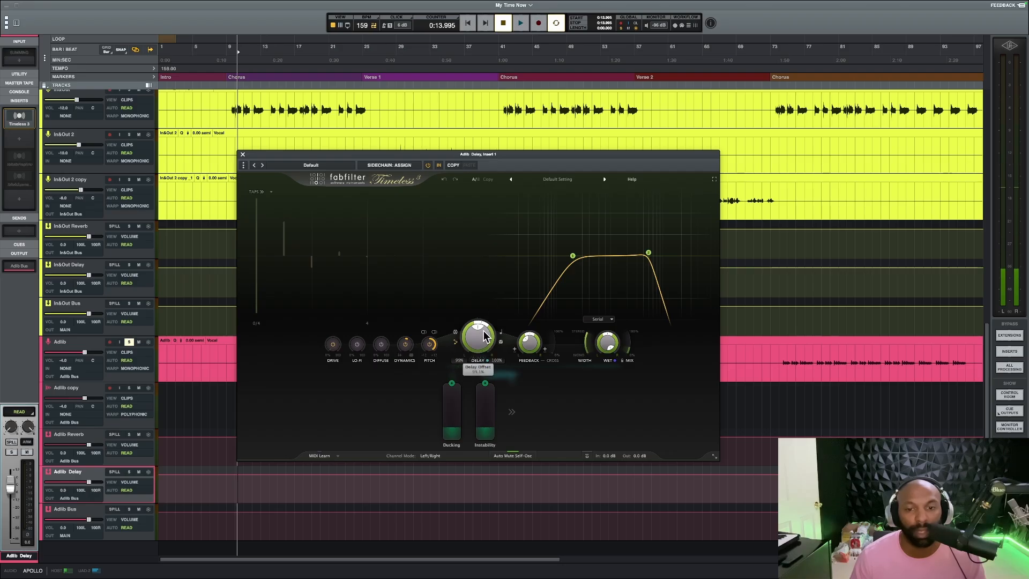
pyautogui.moveTo(481, 330)
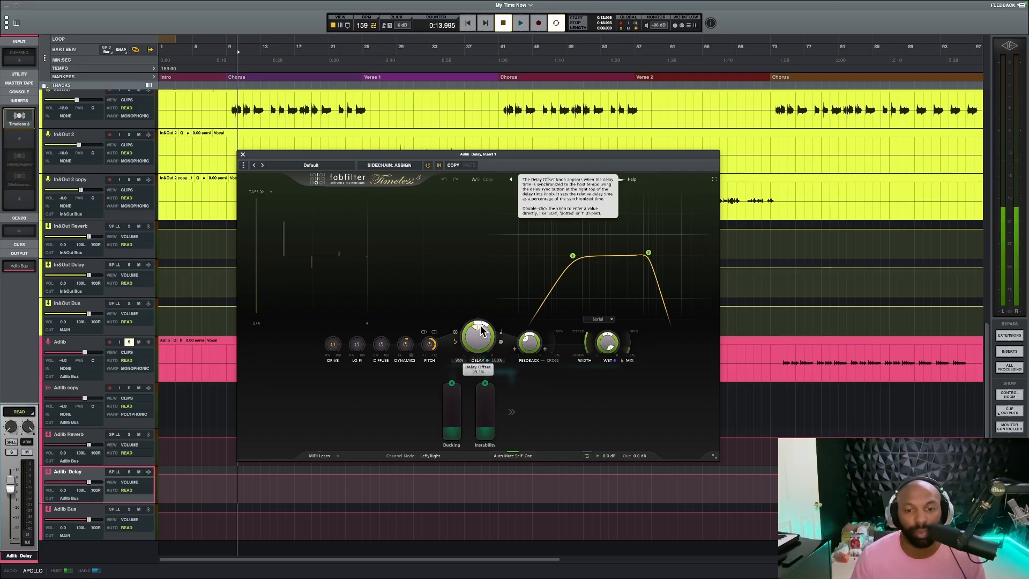
pyautogui.moveTo(529, 345)
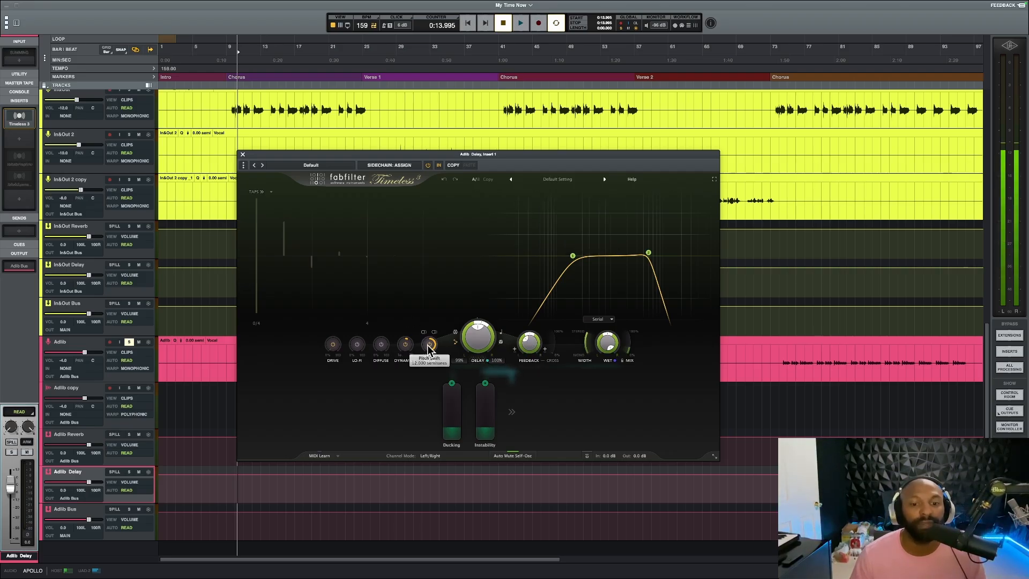
pyautogui.moveTo(429, 348)
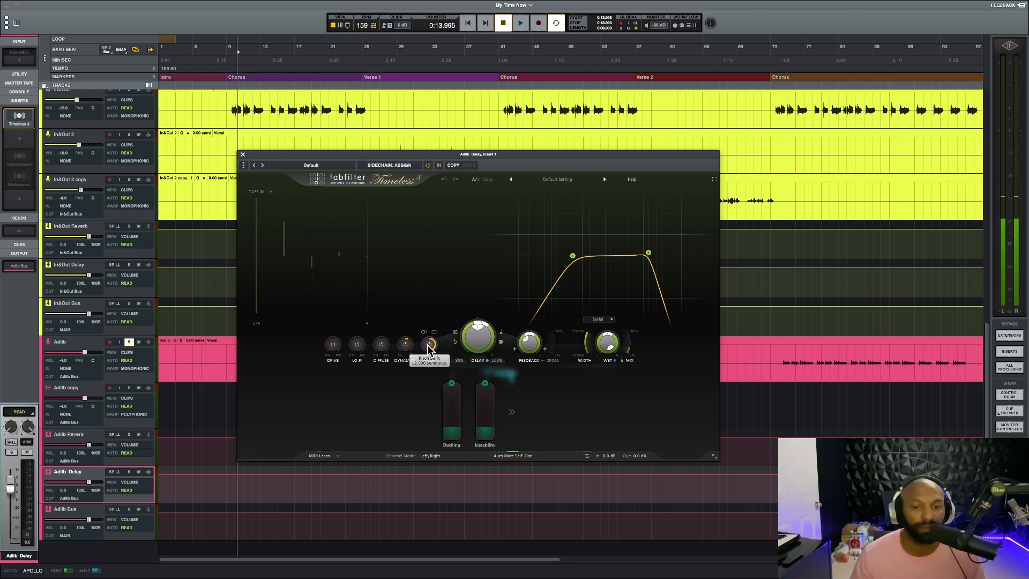
# Play the soloed ad-libs and compare the delay with Pitch Shift switched on and off, ending with playback stopped
pyautogui.press('space')
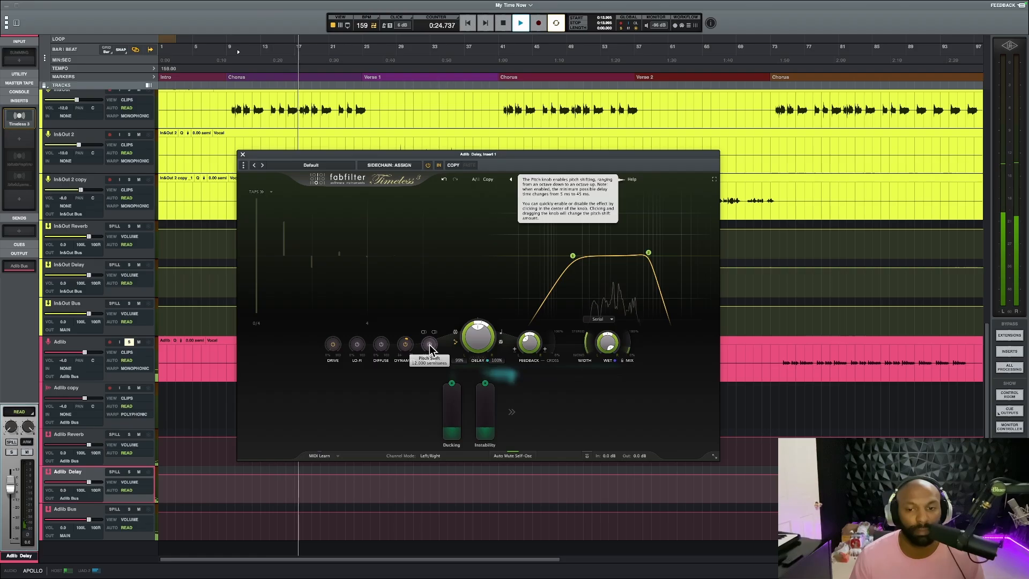
pyautogui.press('space')
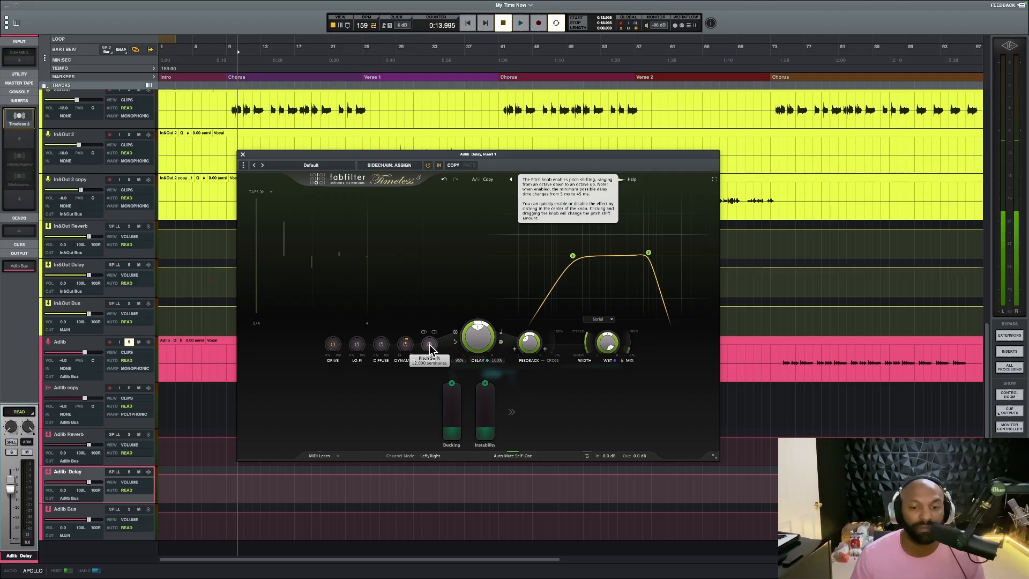
pyautogui.click(431, 345)
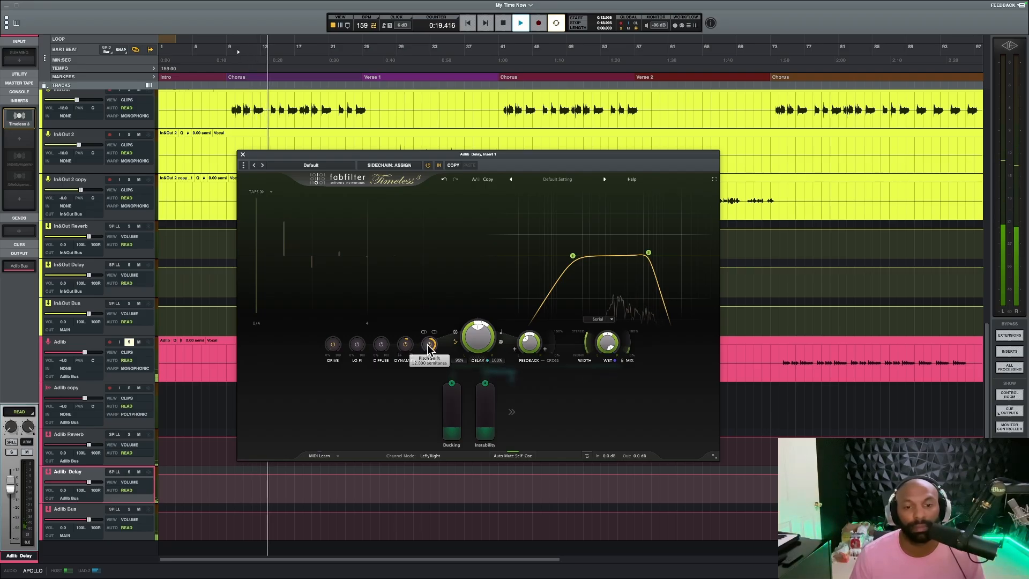
pyautogui.moveTo(429, 347)
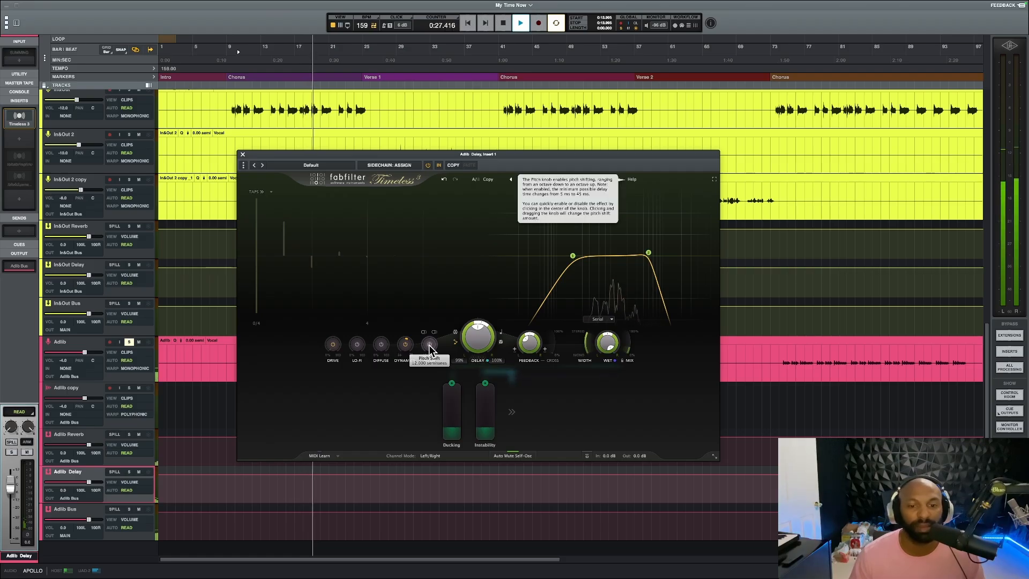
pyautogui.press('space')
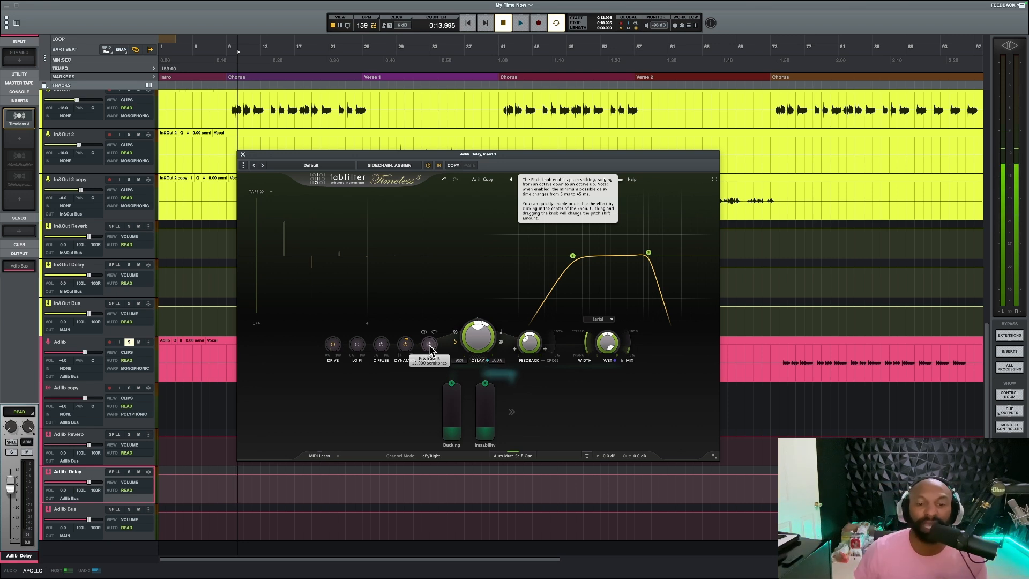
# Switch the delay's Pitch Shift back on, audition the ad-libs, raise the Pitch amount, and close Timeless 3
pyautogui.click(430, 346)
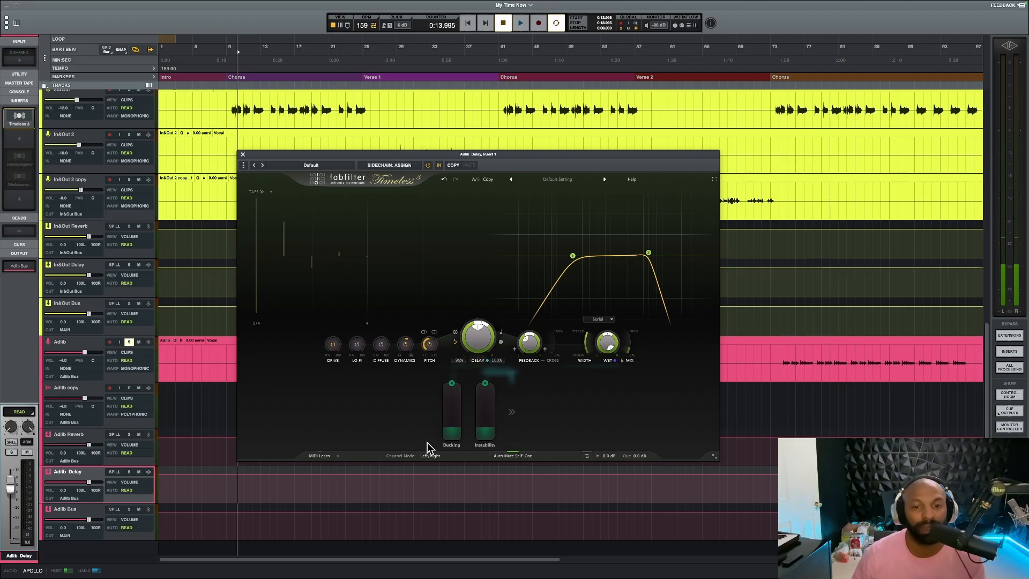
pyautogui.press('space')
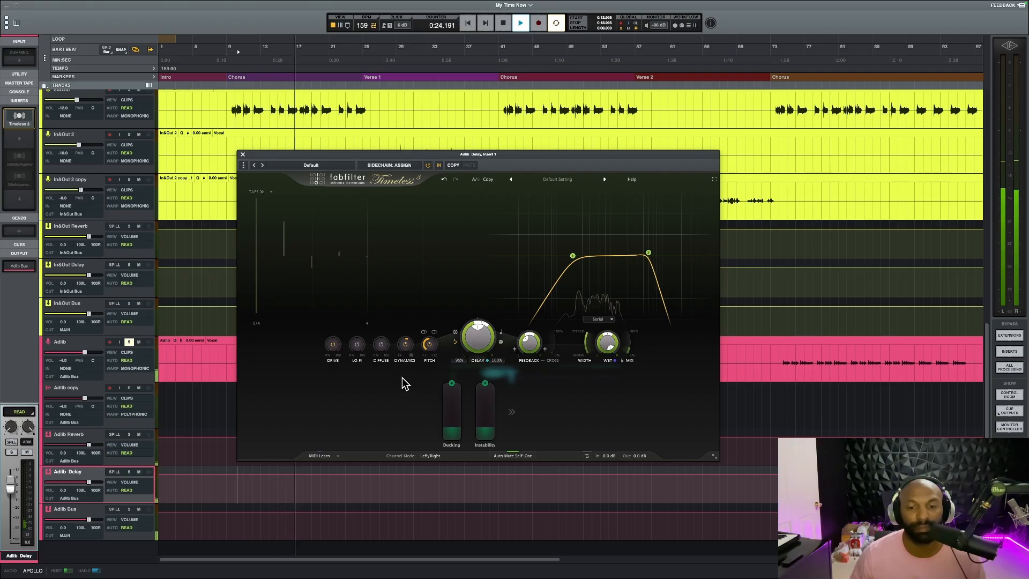
pyautogui.press('space')
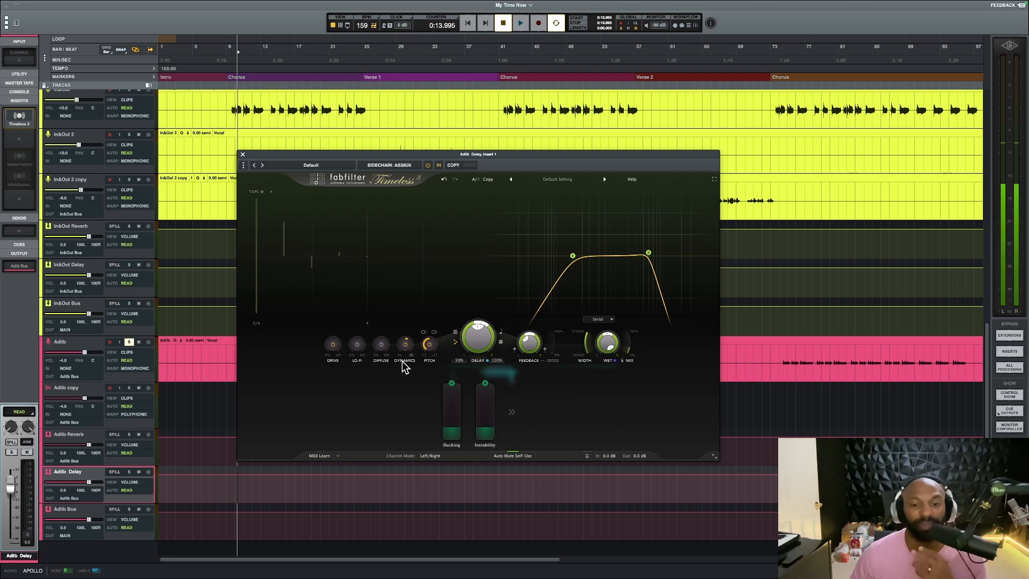
pyautogui.moveTo(427, 344); pyautogui.dragTo(436, 200)
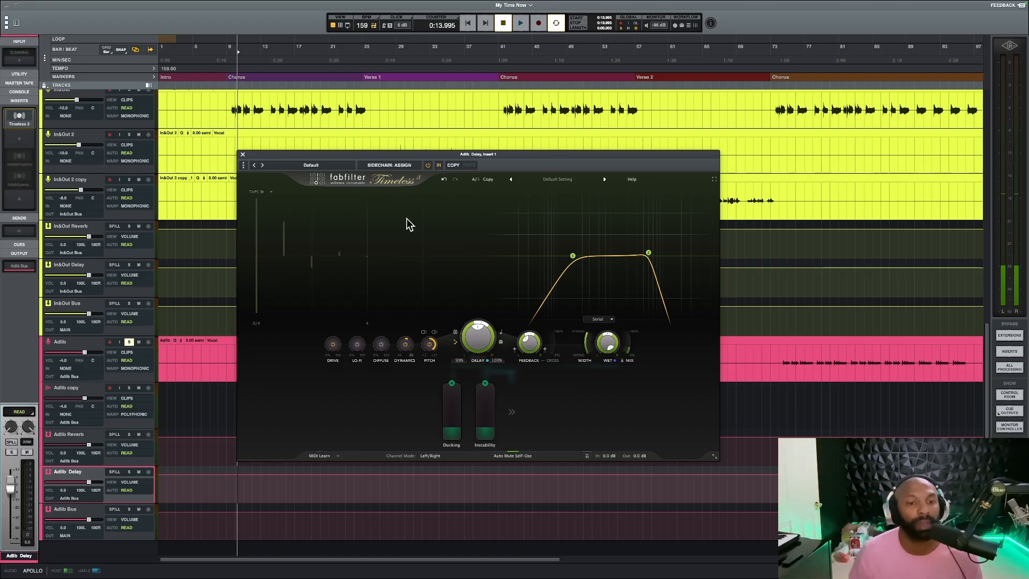
pyautogui.click(243, 155)
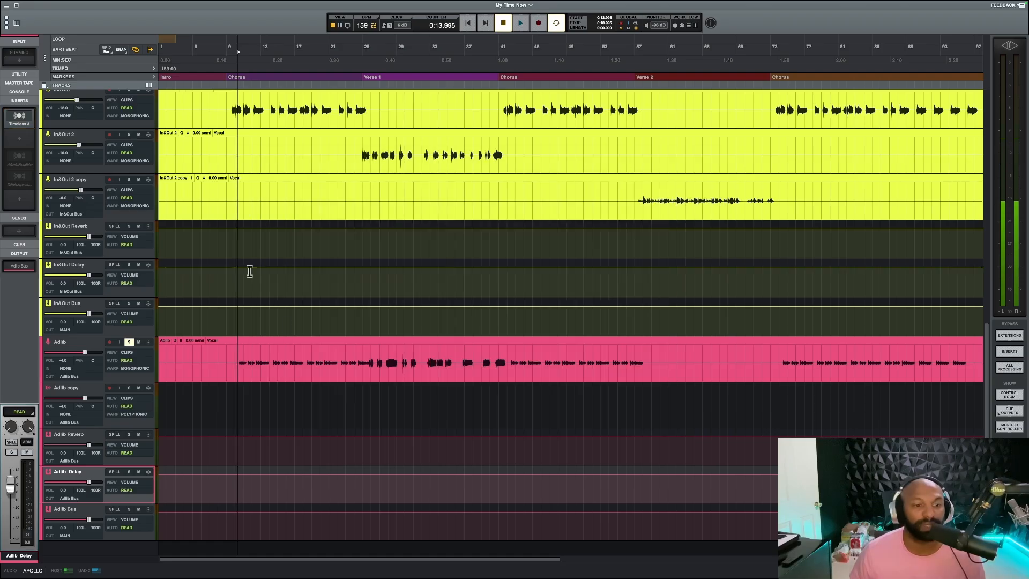
# Place the playhead at the start of Verse 2 and switch the solo from Adlib to the blue Verse 2 vocal track
pyautogui.click(366, 349)
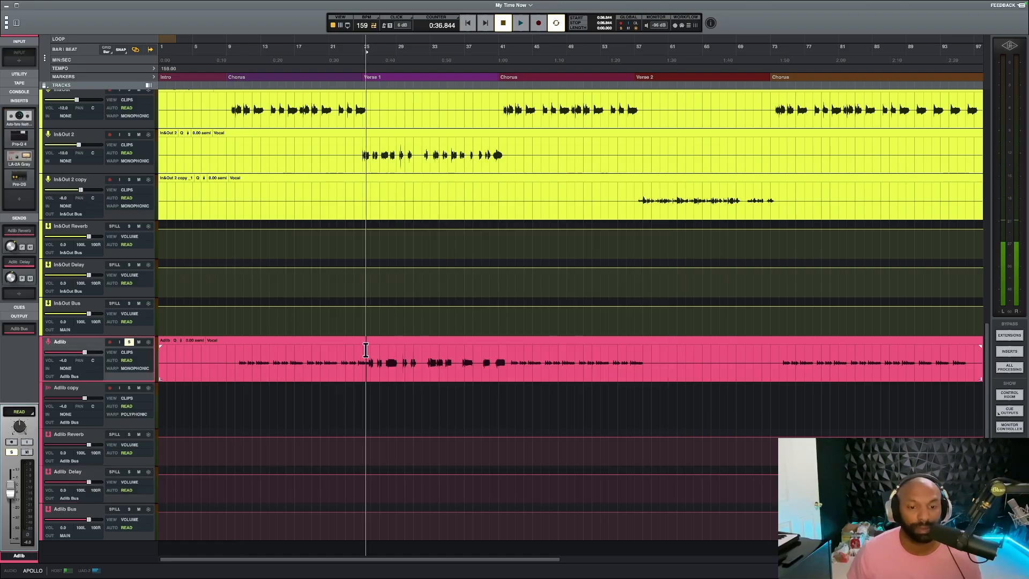
pyautogui.scroll(-2, 368, 348)
pyautogui.scroll(4, 386, 333)
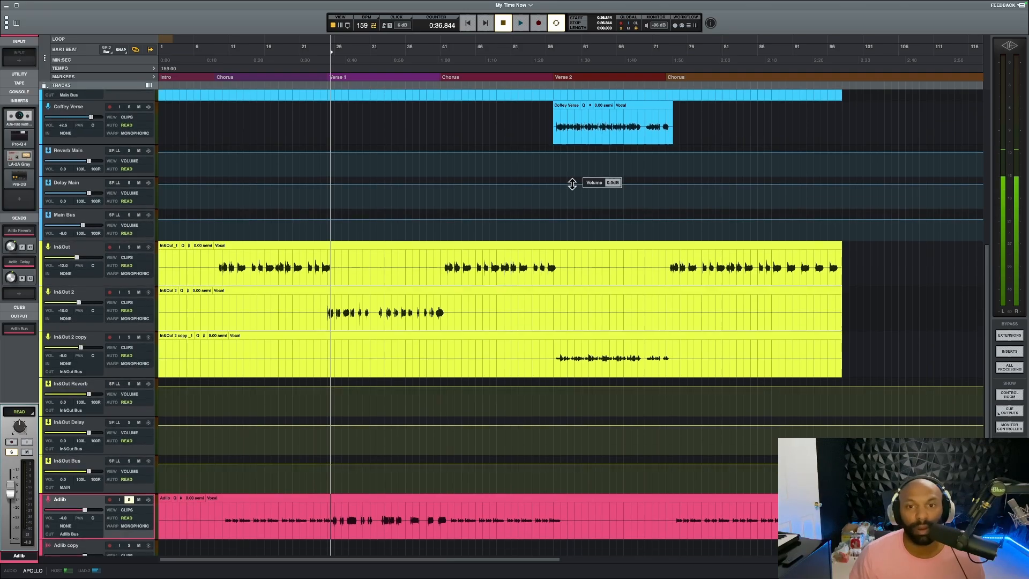
pyautogui.click(556, 131)
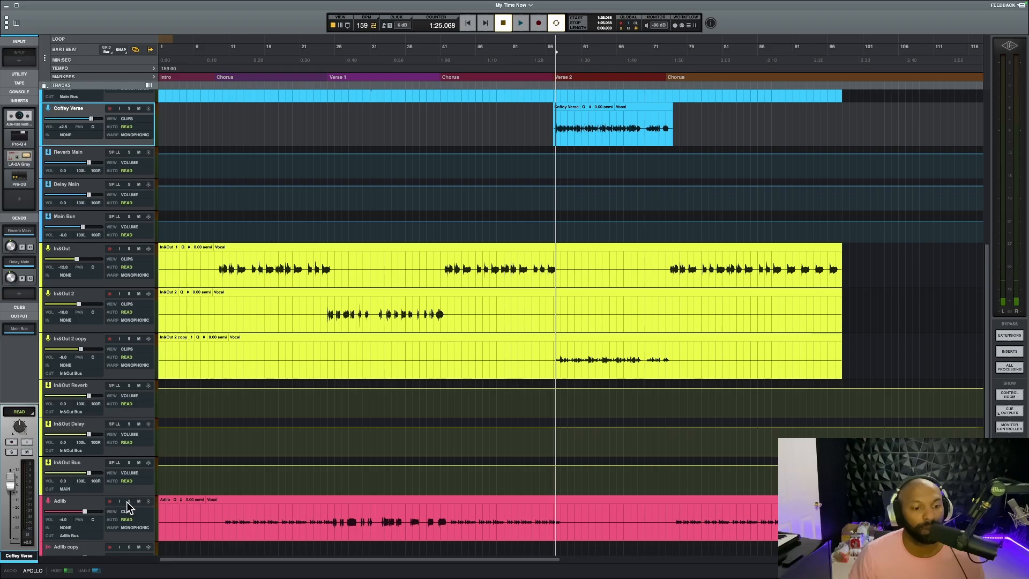
pyautogui.click(129, 109)
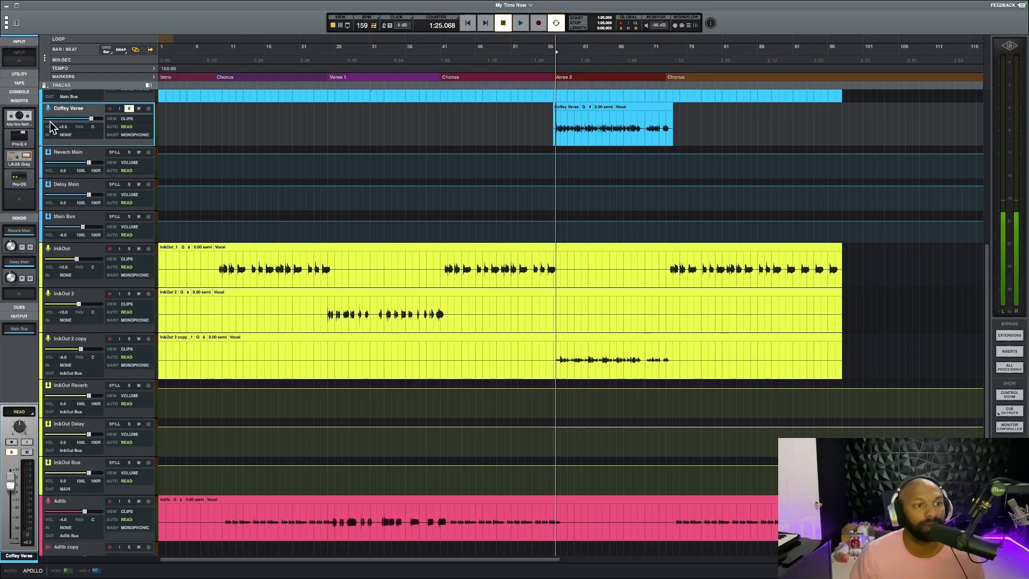
# Open Auto-Tune Realtime on the Verse 2 vocal, demonstrate Retune Speed at 400 and back at 0, and close it
pyautogui.click(28, 116)
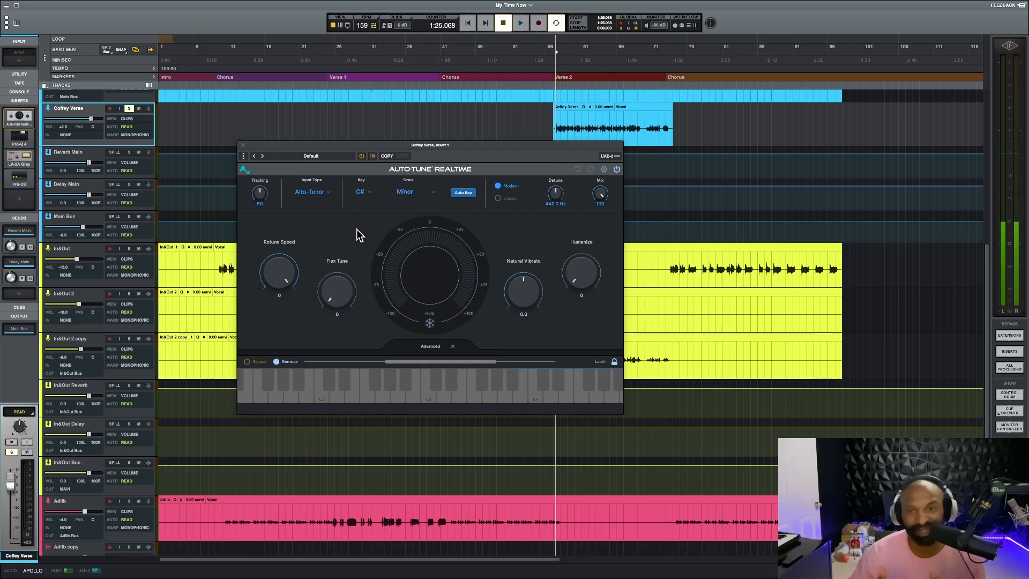
pyautogui.moveTo(300, 265); pyautogui.dragTo(313, 410)
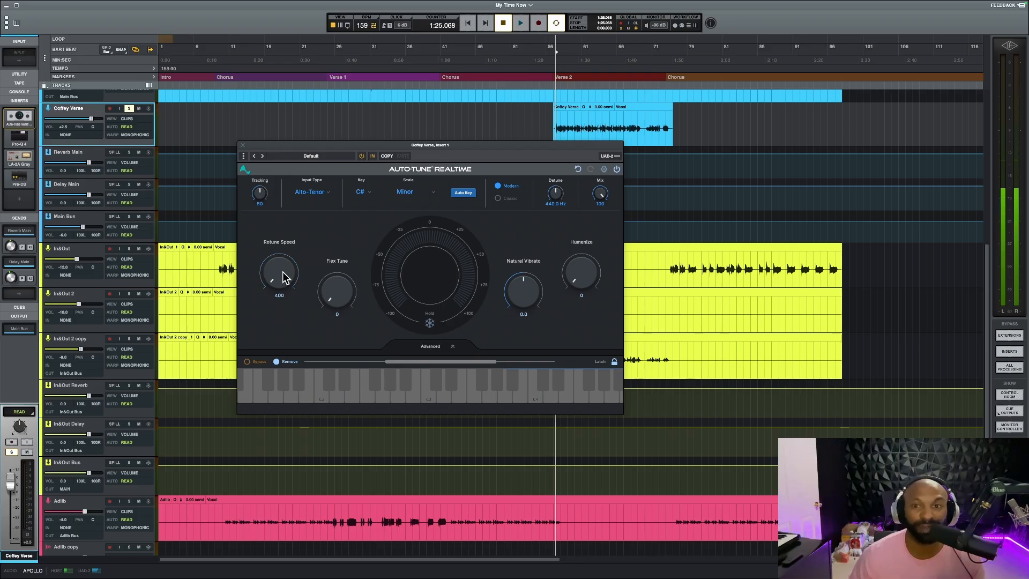
pyautogui.moveTo(286, 278); pyautogui.dragTo(286, 252)
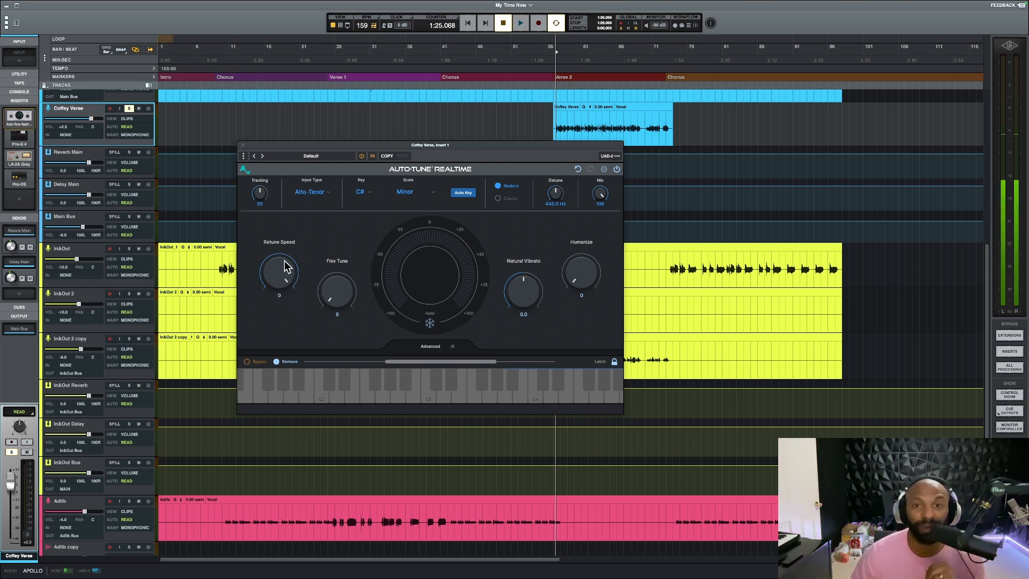
pyautogui.moveTo(286, 266)
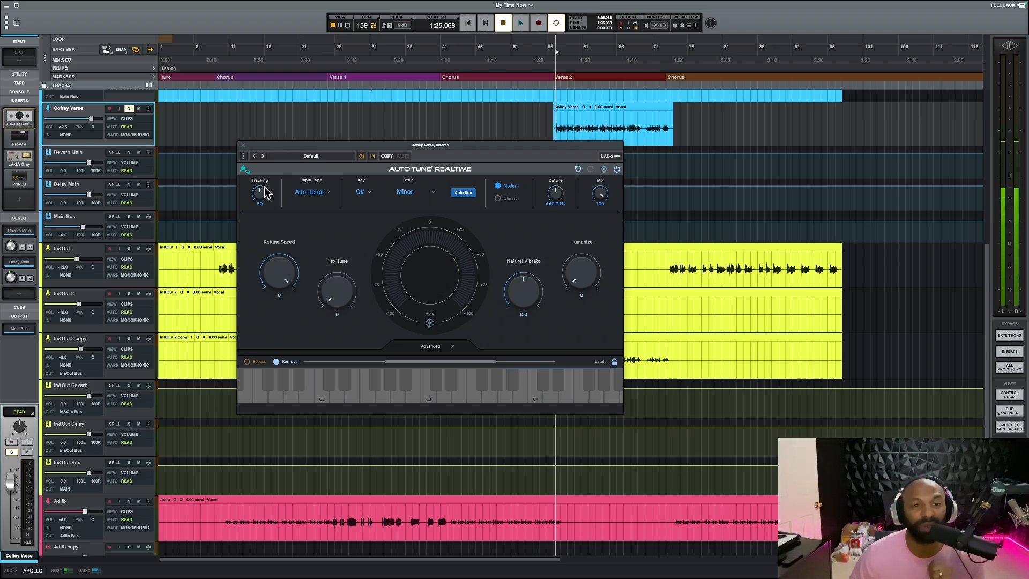
pyautogui.click(242, 145)
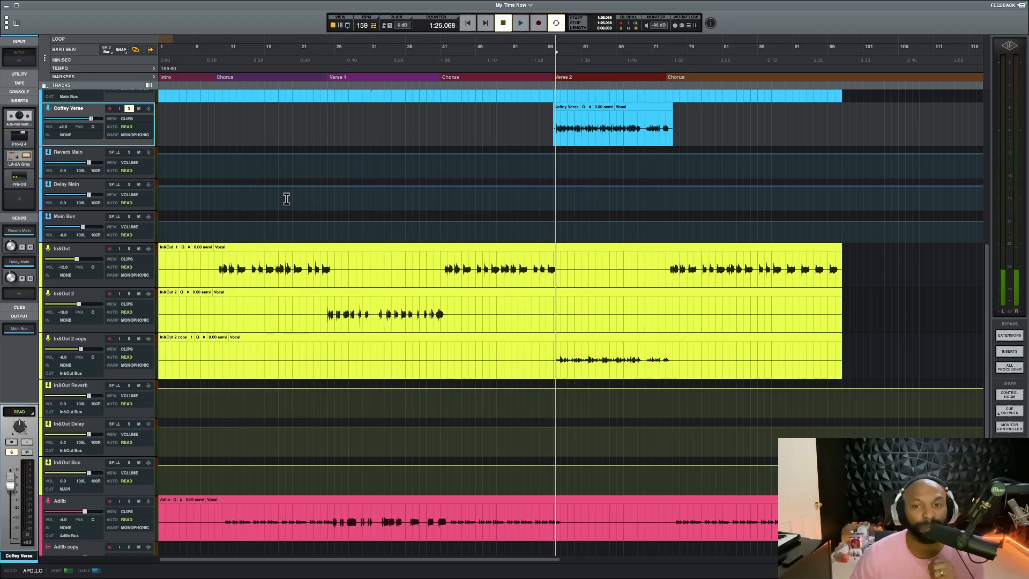
# Open Pro-Q 4 on the Verse 2 vocal to examine its EQ curve, and briefly check the LA-2A Gray compressor's settings
pyautogui.click(28, 136)
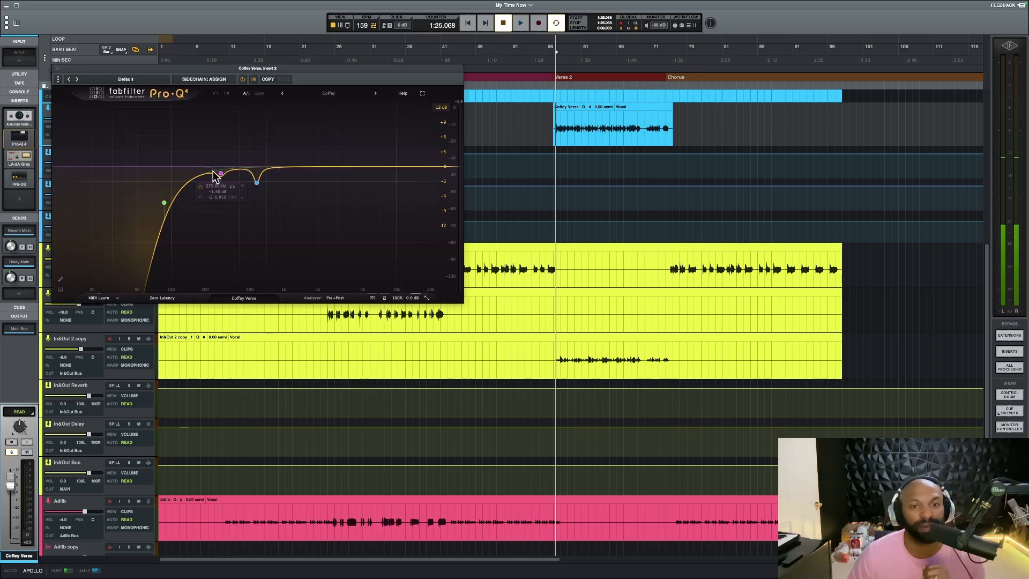
pyautogui.moveTo(237, 77)
pyautogui.mouseDown()
pyautogui.moveTo(311, 185)
pyautogui.moveTo(342, 195)
pyautogui.mouseUp()
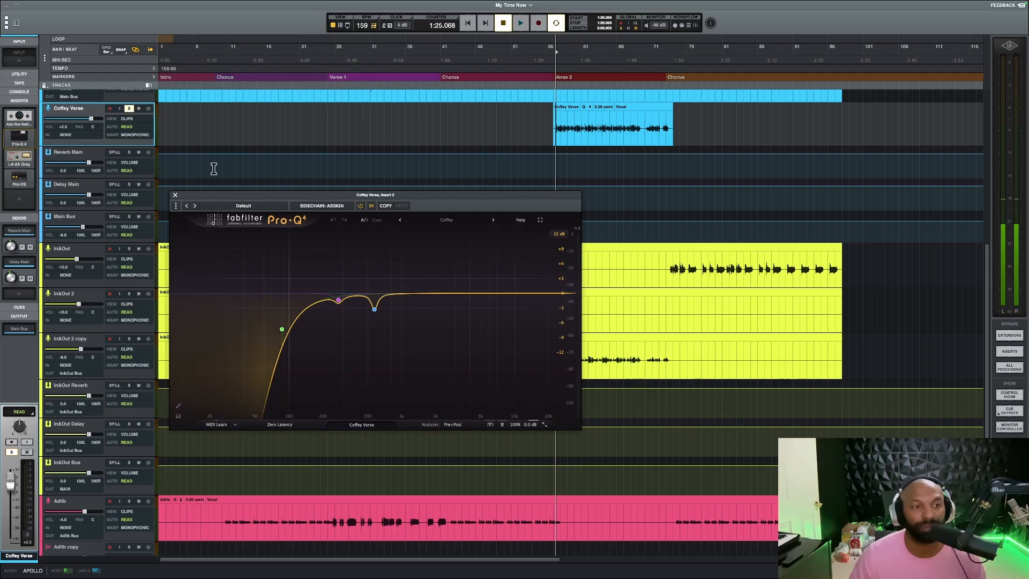
pyautogui.click(21, 157)
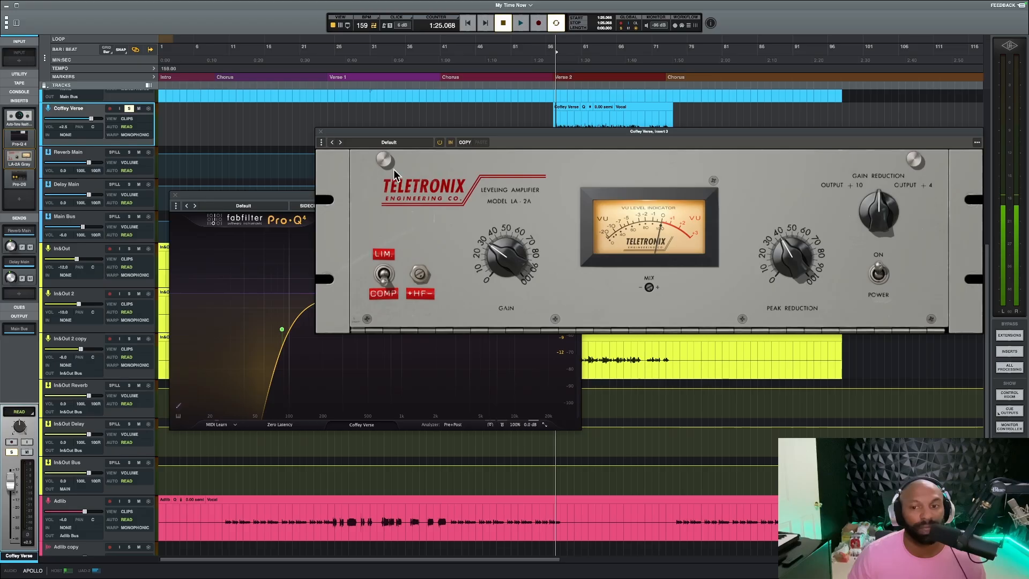
pyautogui.click(321, 131)
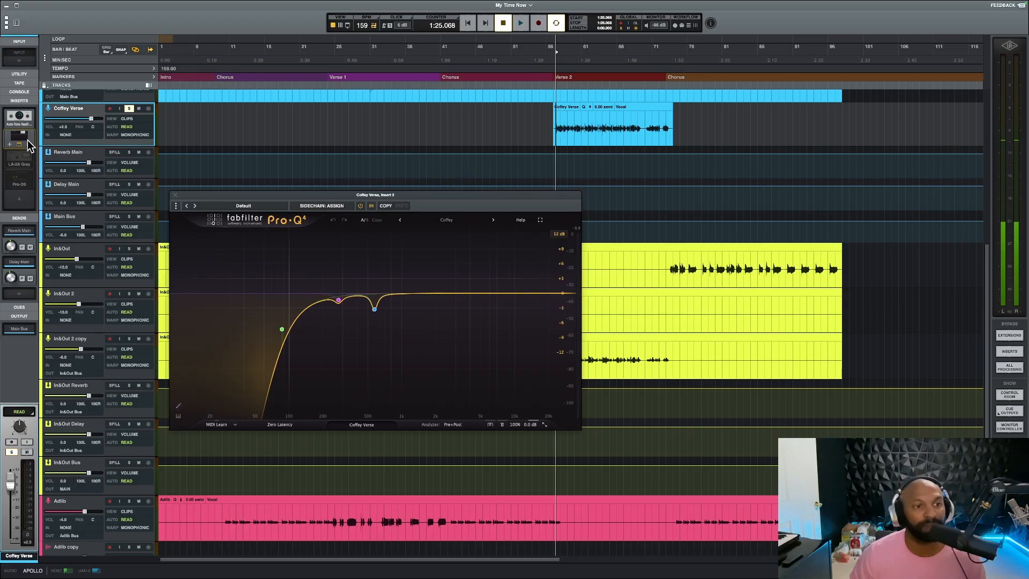
# Bypass Pro-Q 4, LA-2A Gray and Pro-DS on the Verse 2 vocal, and close the Pro-Q 4 window
pyautogui.keyDown('super'); pyautogui.click(27, 134); pyautogui.keyUp('super')
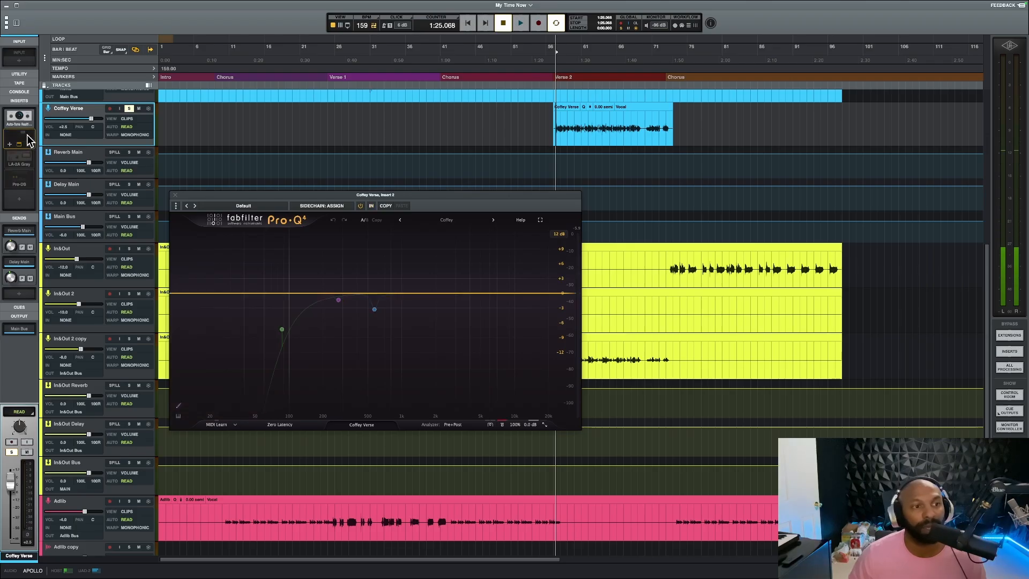
pyautogui.moveTo(192, 195); pyautogui.dragTo(204, 184)
pyautogui.click(186, 184)
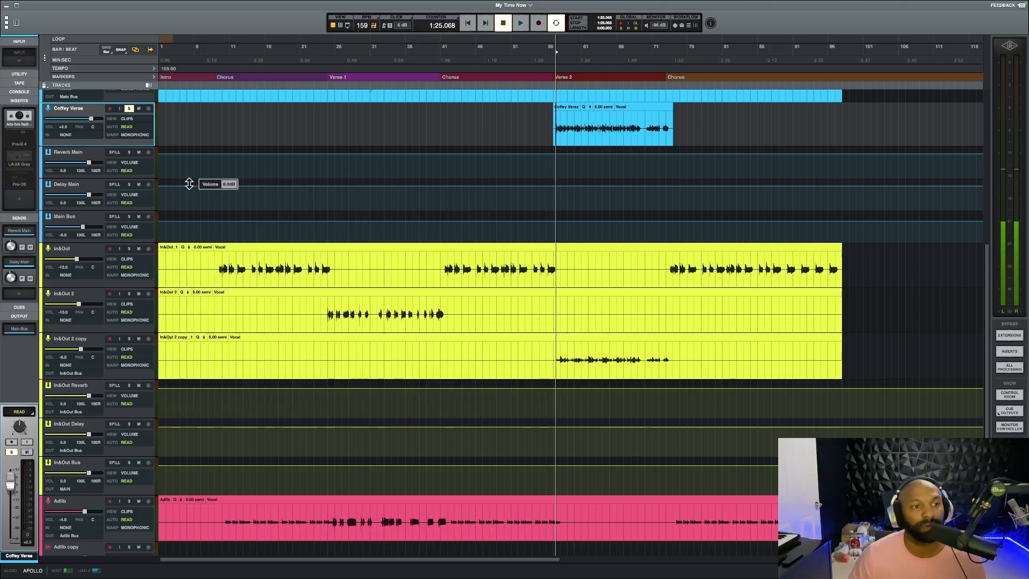
# Open Auto-Tune Realtime on the Verse 2 vocal and play the soloed verse to hear its pitch correction alone, stopping playback at the end
pyautogui.click(19, 117)
pyautogui.press('space')
pyautogui.moveTo(349, 148); pyautogui.dragTo(370, 168)
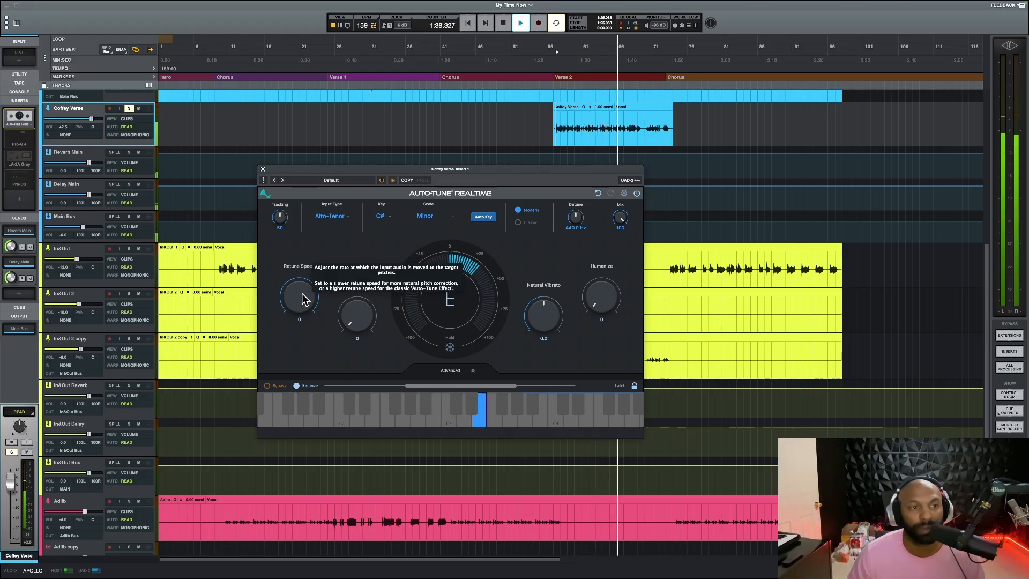
pyautogui.press('space')
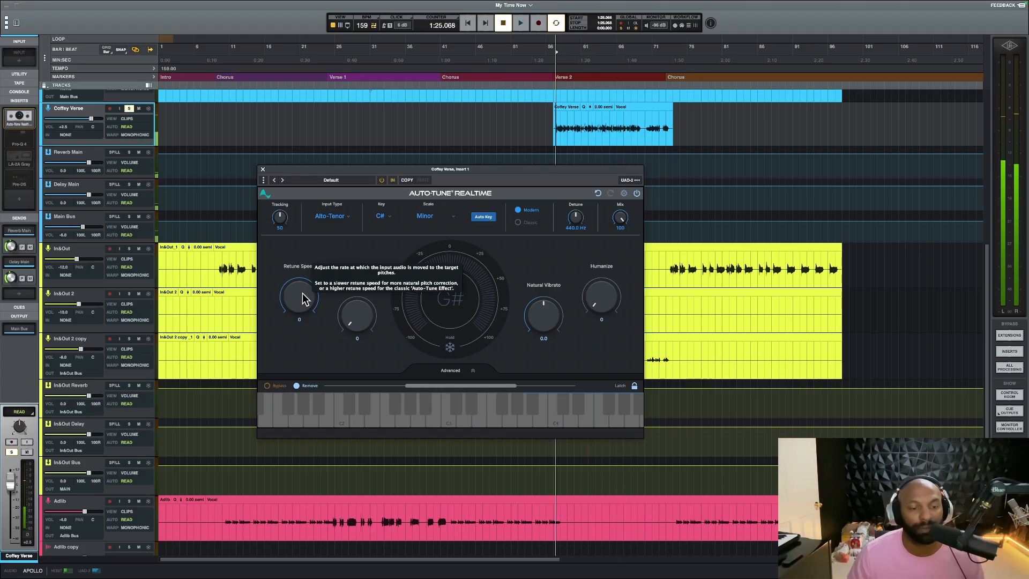
# Set Auto-Tune Realtime's Retune Speed to 5 and play the soloed verse, switch it to 0 to compare, and stop playback
pyautogui.moveTo(302, 293); pyautogui.dragTo(302, 295)
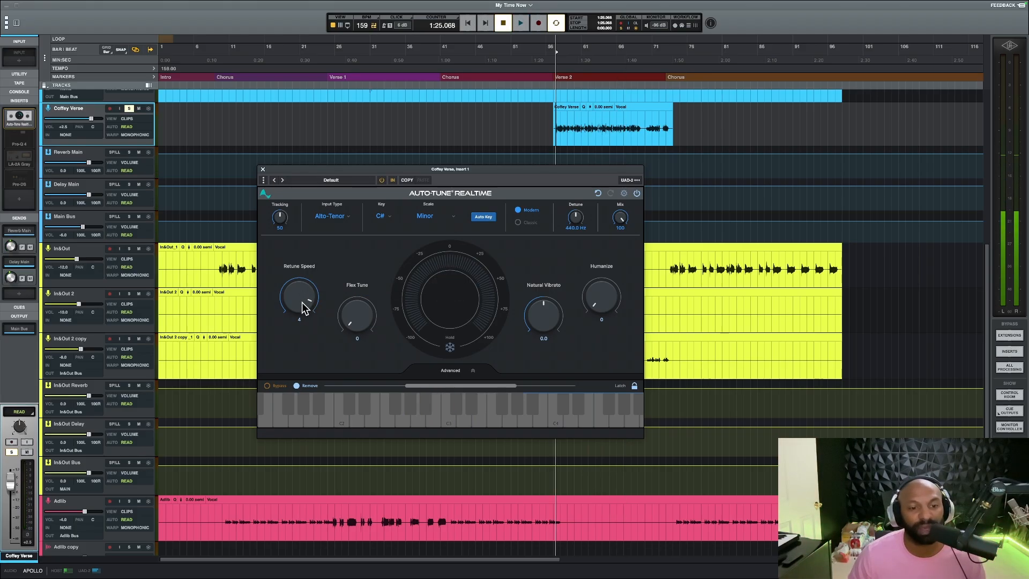
pyautogui.press('space')
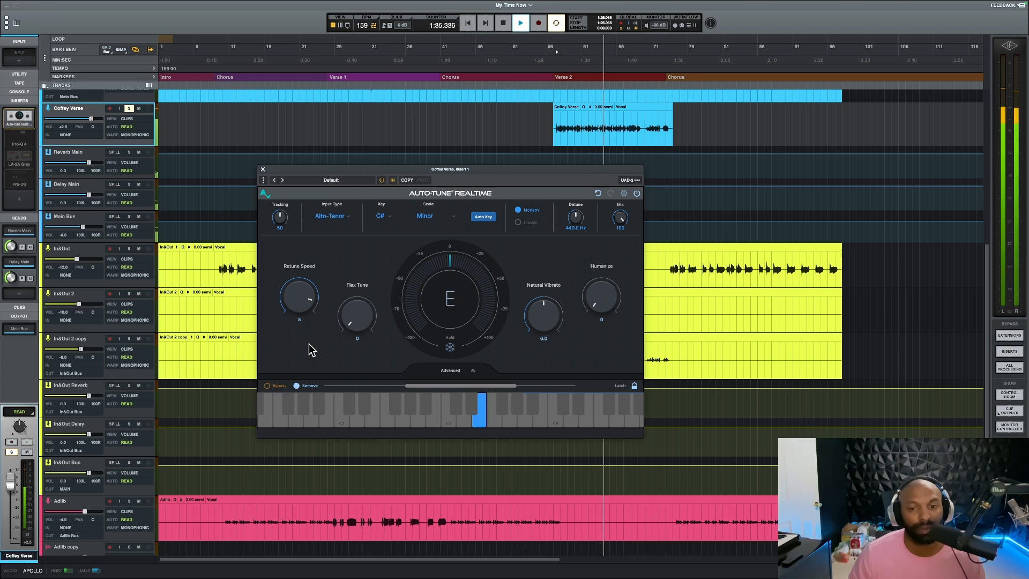
pyautogui.moveTo(299, 305); pyautogui.dragTo(298, 253)
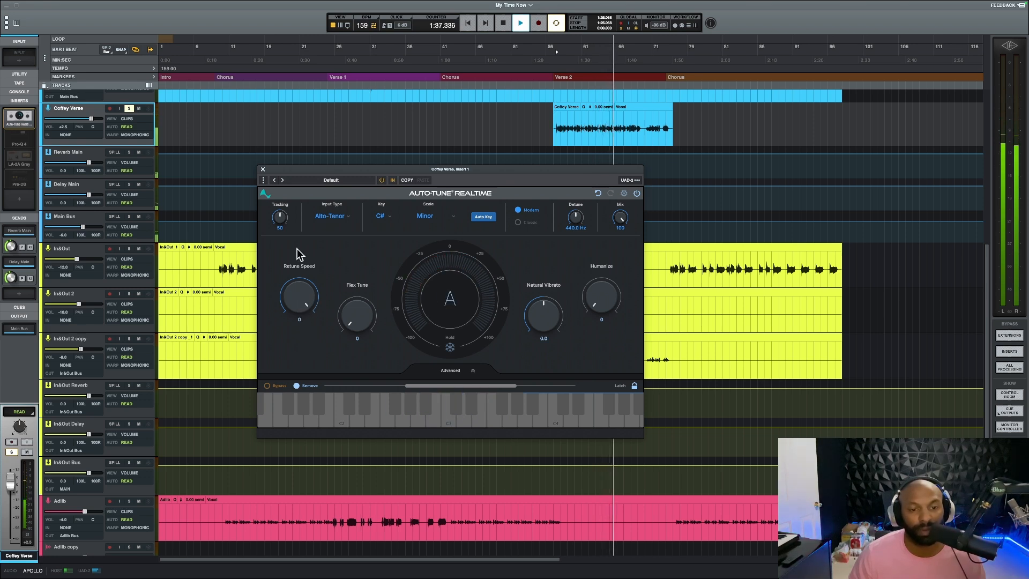
pyautogui.press('space')
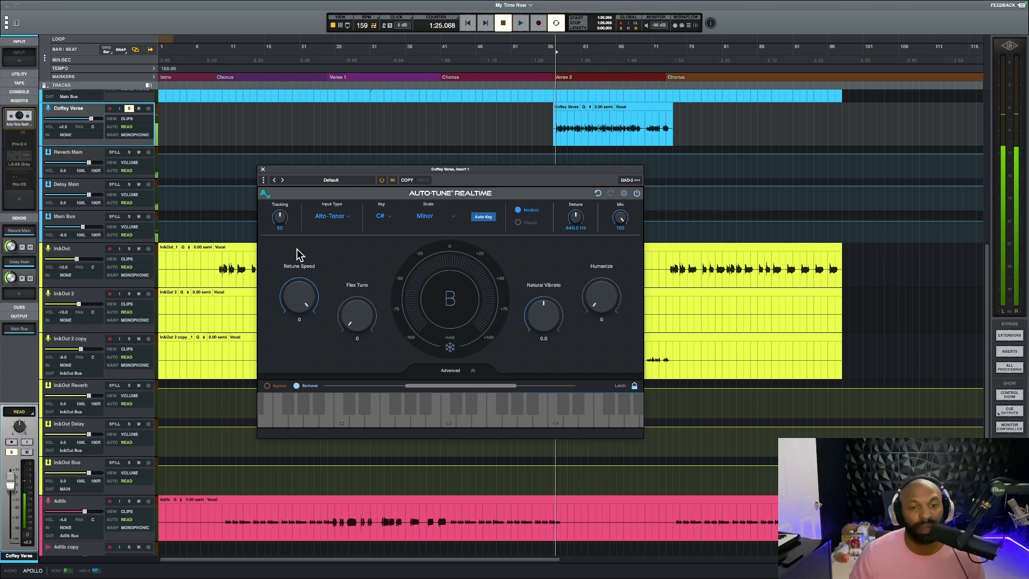
# Demonstrate Retune Speed at 5, at slower settings such as 267 and 100, and back at 0, and close Auto-Tune Realtime
pyautogui.moveTo(295, 297); pyautogui.dragTo(294, 309)
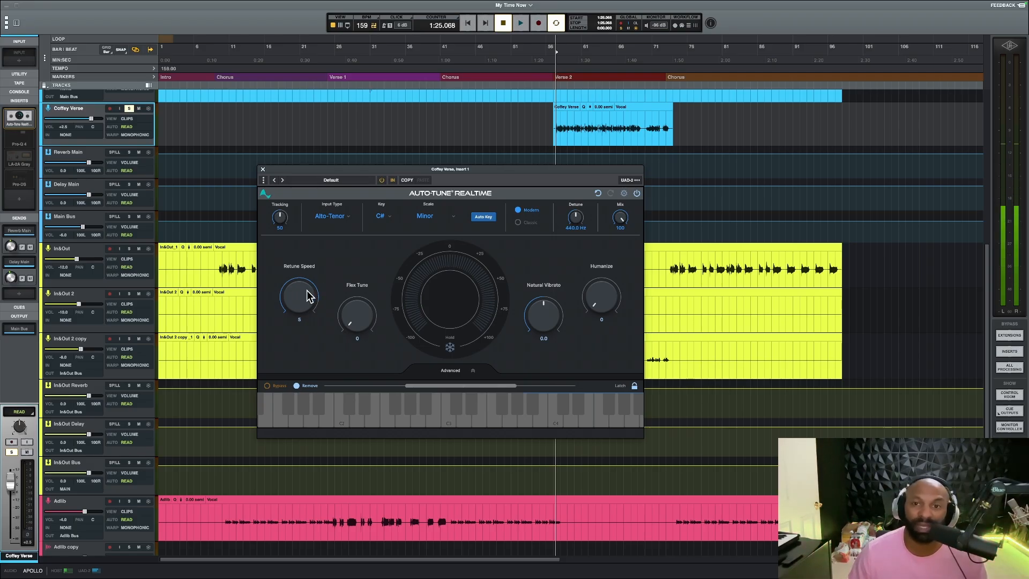
pyautogui.moveTo(307, 296)
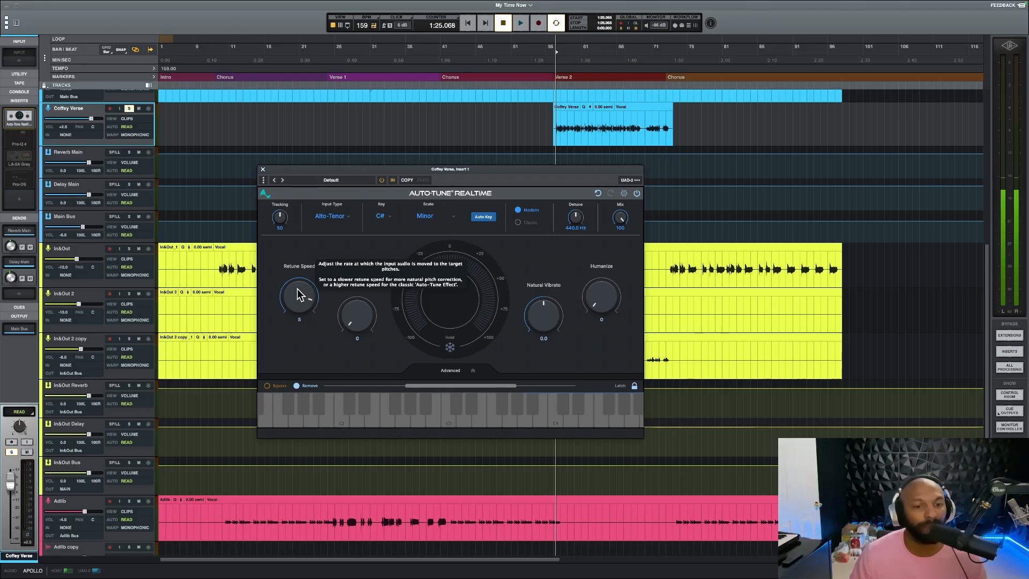
pyautogui.moveTo(297, 273); pyautogui.dragTo(292, 302)
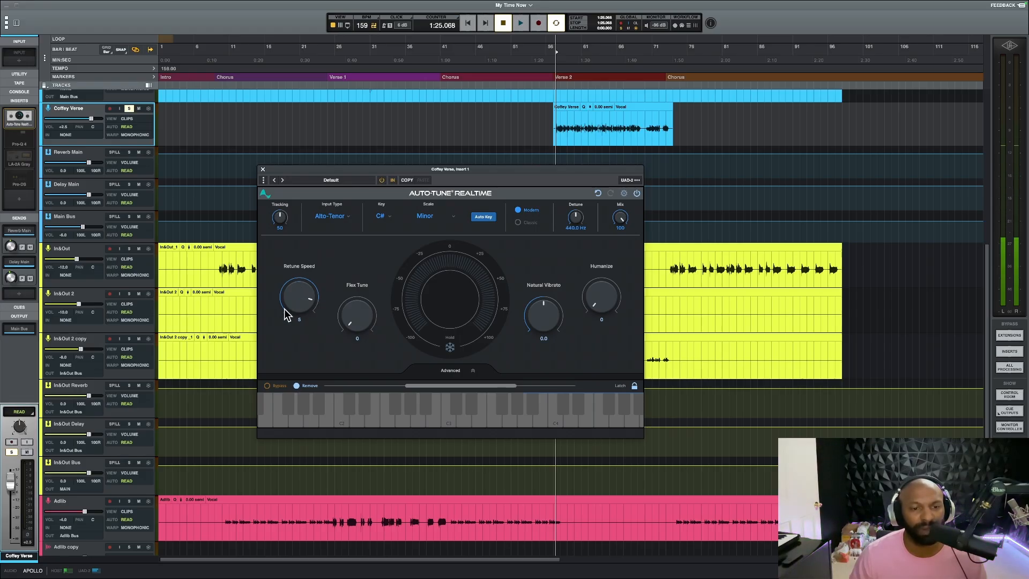
pyautogui.moveTo(293, 295); pyautogui.dragTo(294, 406)
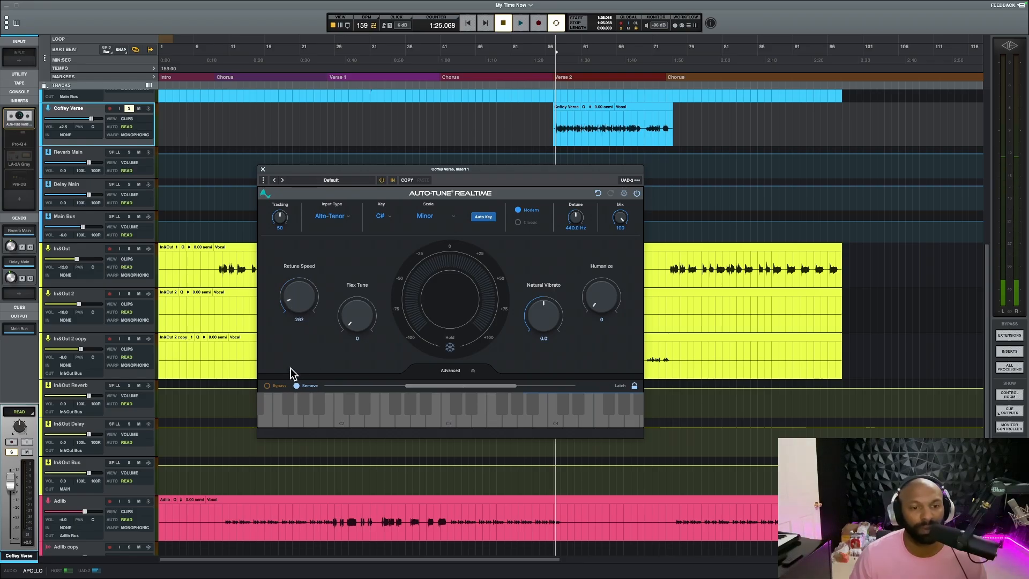
pyautogui.moveTo(295, 366); pyautogui.dragTo(311, 395)
pyautogui.moveTo(303, 301); pyautogui.dragTo(313, 339)
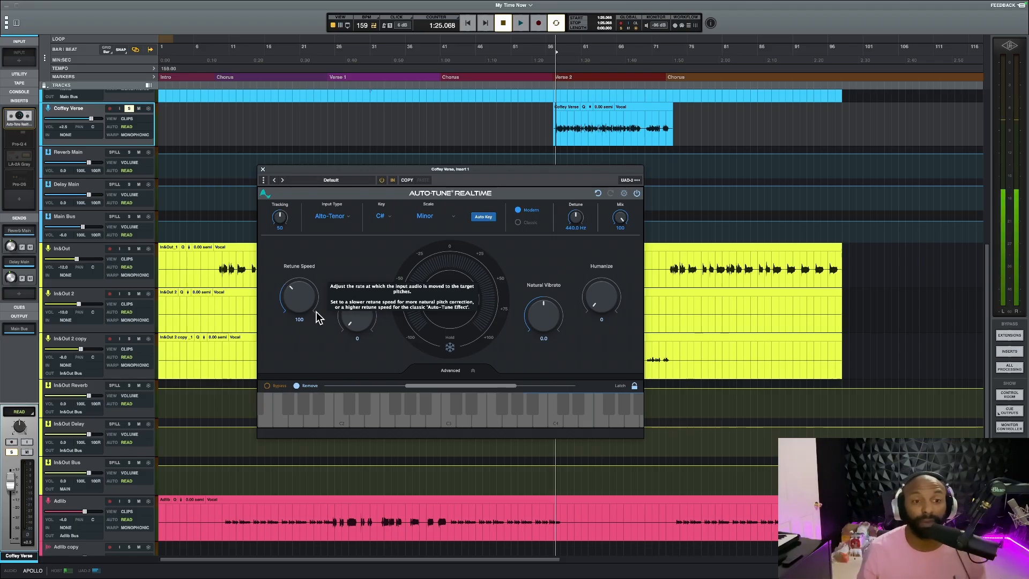
pyautogui.click(317, 316)
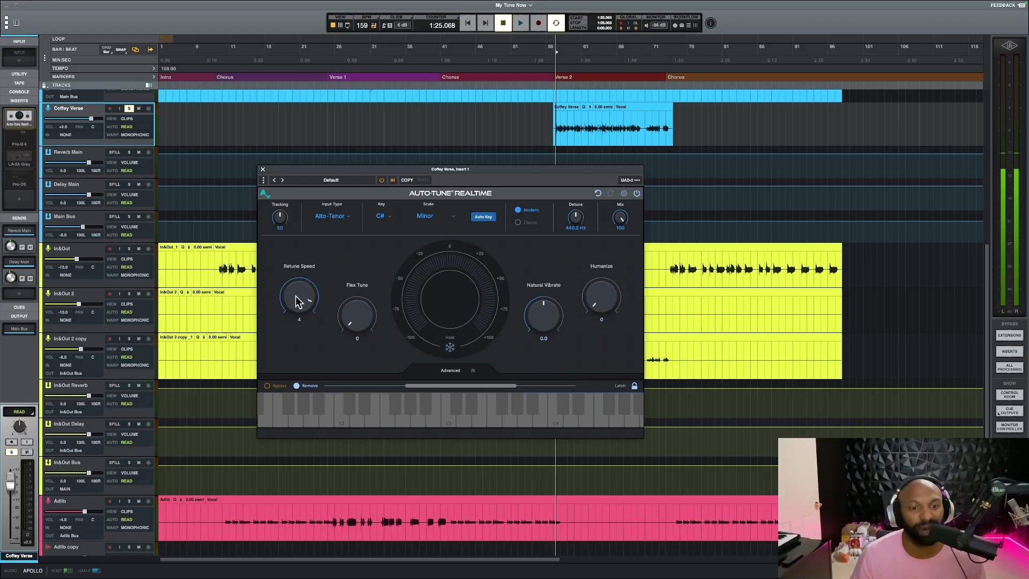
pyautogui.click(263, 170)
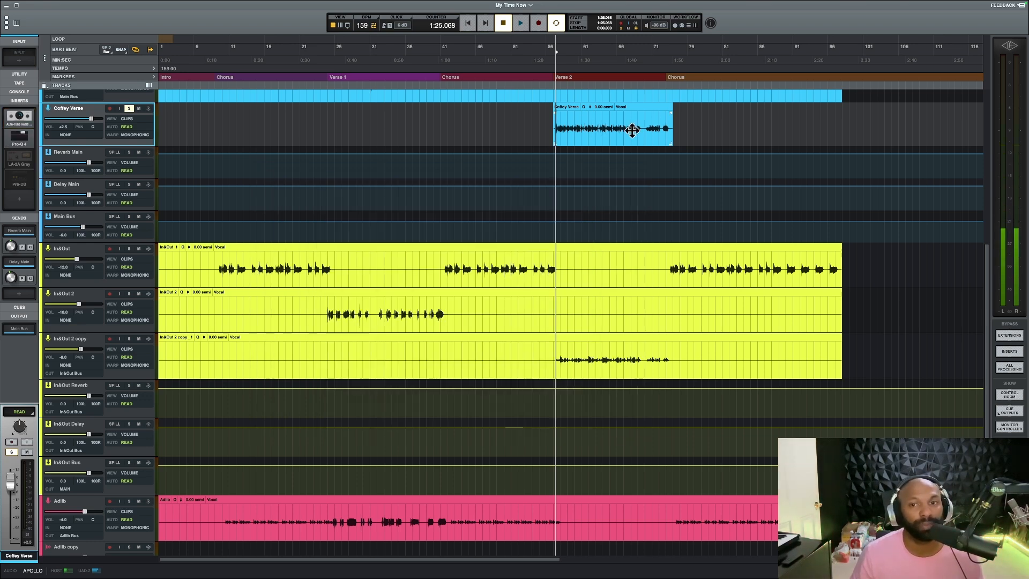
# Re-enable Pro-Q 4 on the Verse 2 vocal, play the verse with its EQ window open, and stop and close it
pyautogui.click(26, 142)
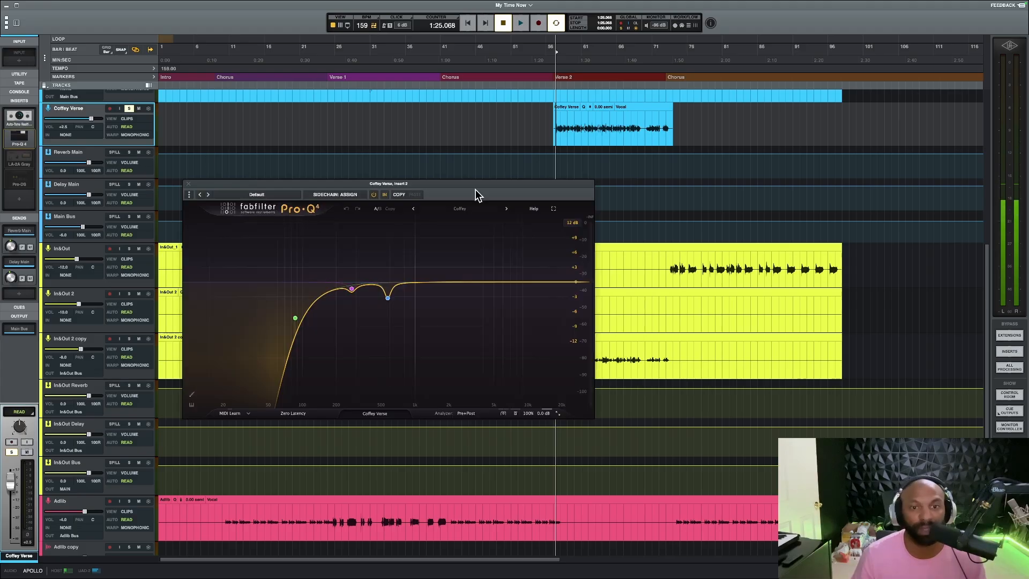
pyautogui.moveTo(464, 184); pyautogui.dragTo(484, 185)
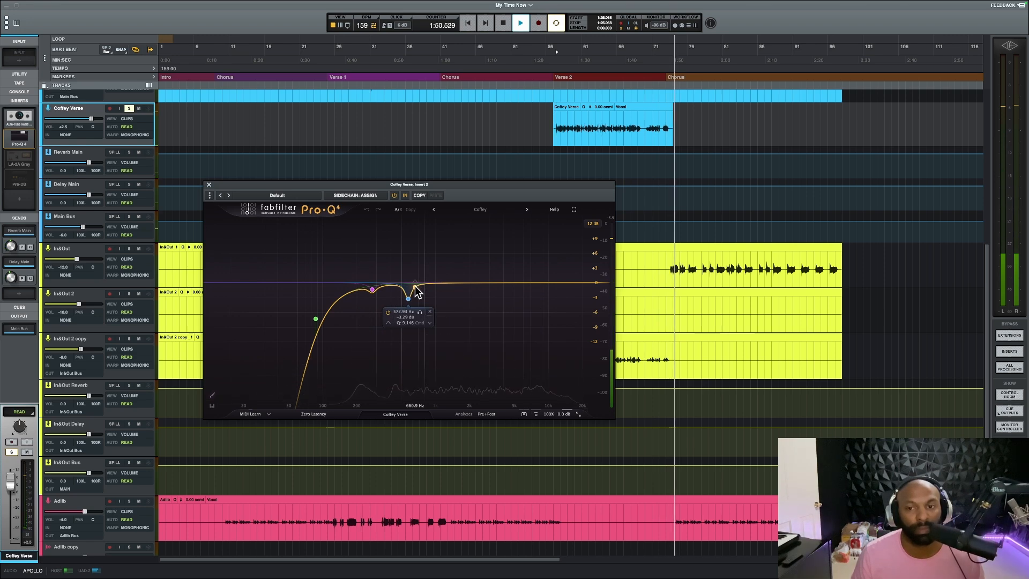
pyautogui.press('space')
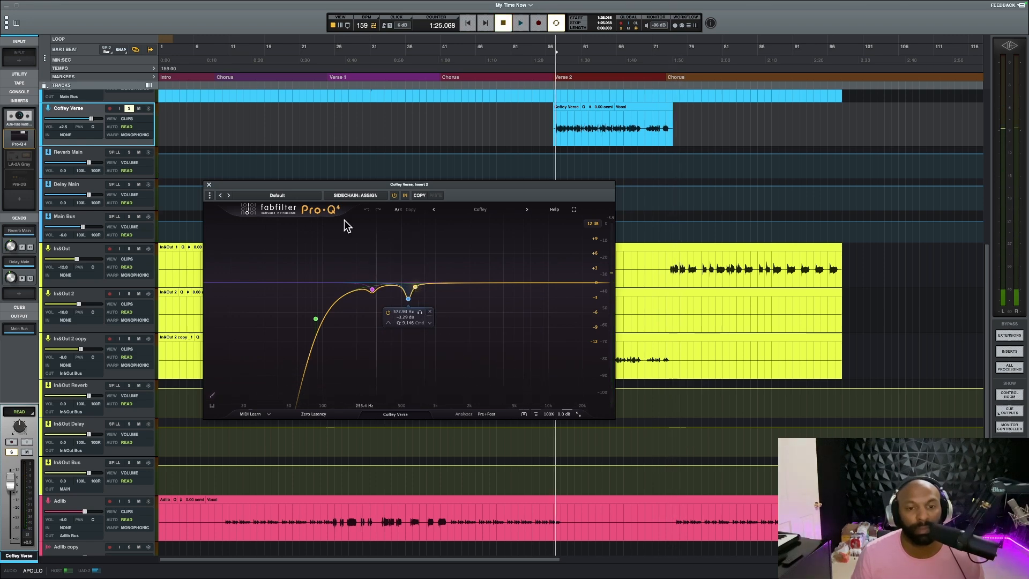
pyautogui.click(209, 186)
# Re-enable LA-2A Gray on the Verse 2 vocal and play the verse while watching the compressor's meter, stopping at the end
pyautogui.scroll(10, 478, 144)
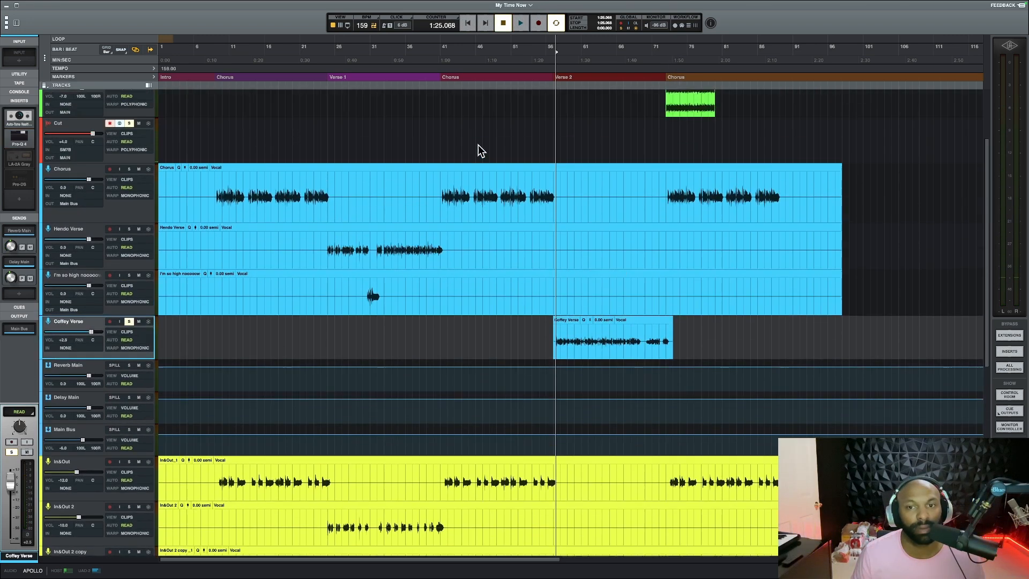
pyautogui.scroll(-3, 497, 363)
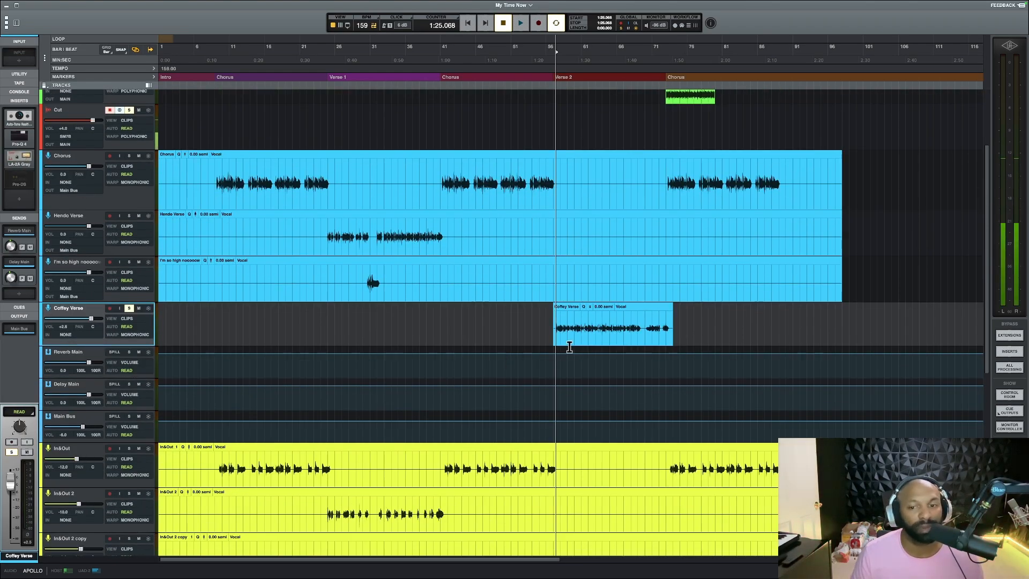
pyautogui.click(20, 158)
pyautogui.press('space')
pyautogui.moveTo(601, 137); pyautogui.dragTo(475, 99)
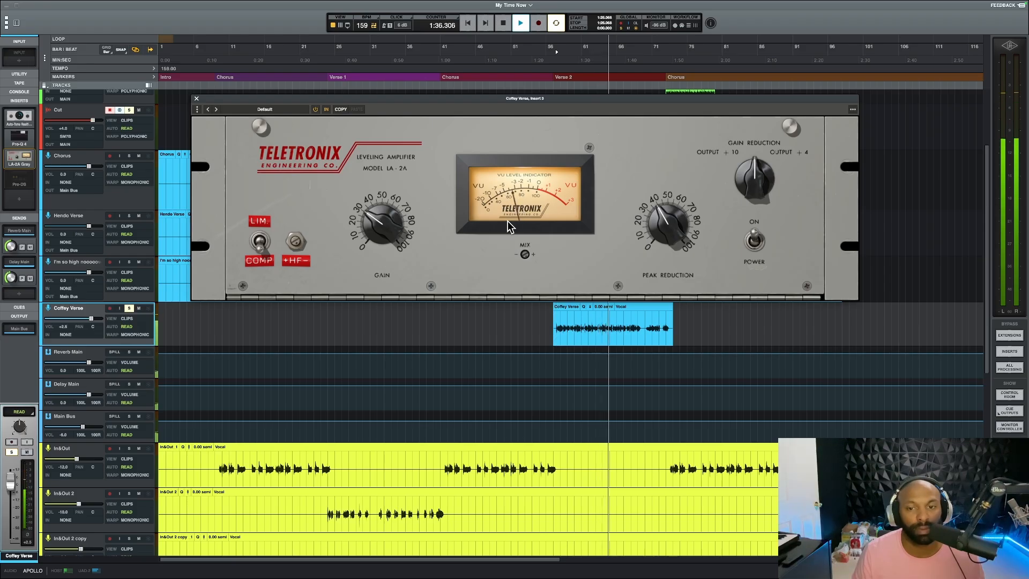
pyautogui.scroll(-6, 559, 363)
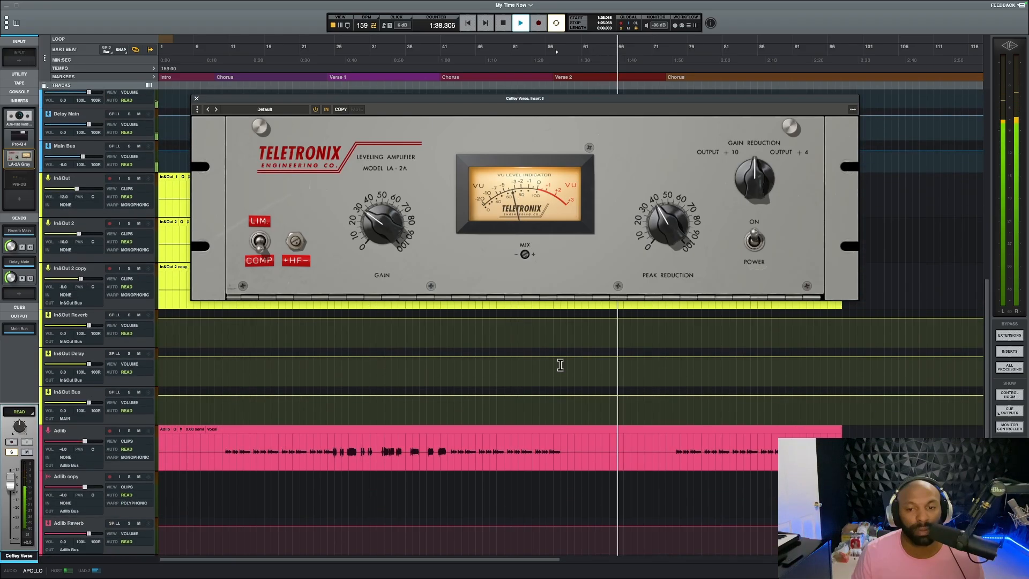
pyautogui.scroll(7, 560, 364)
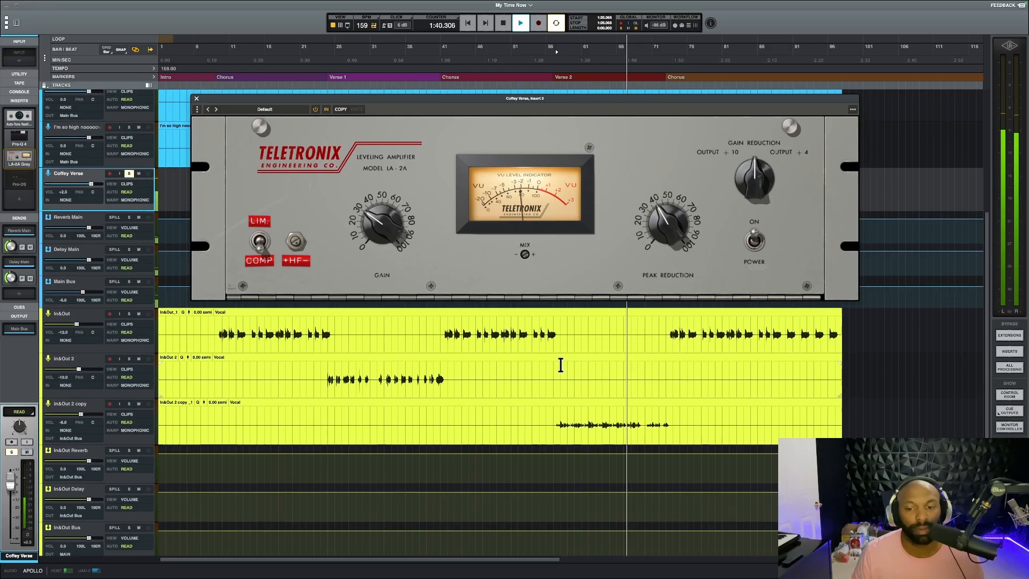
pyautogui.scroll(2, 561, 365)
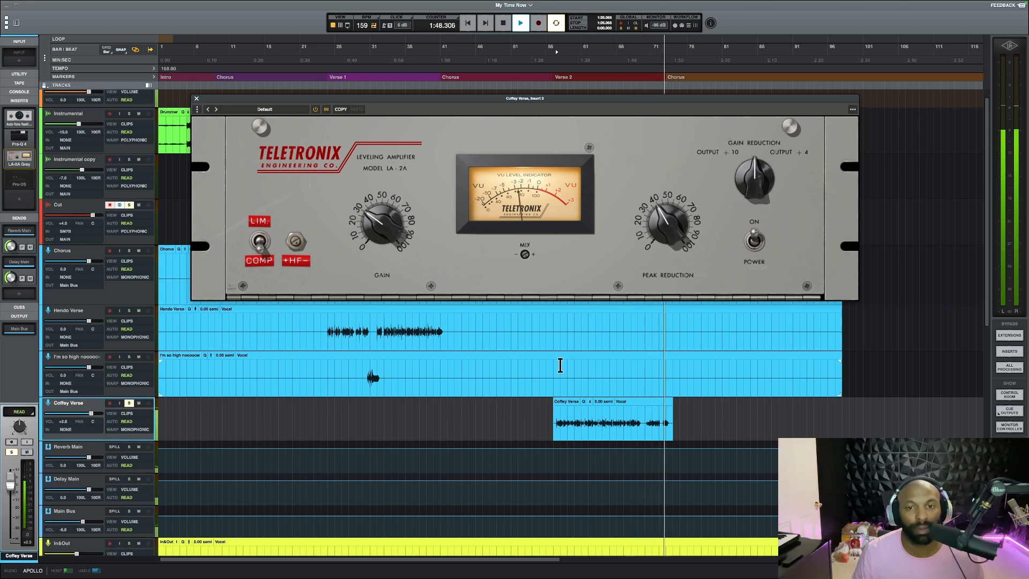
pyautogui.press('space')
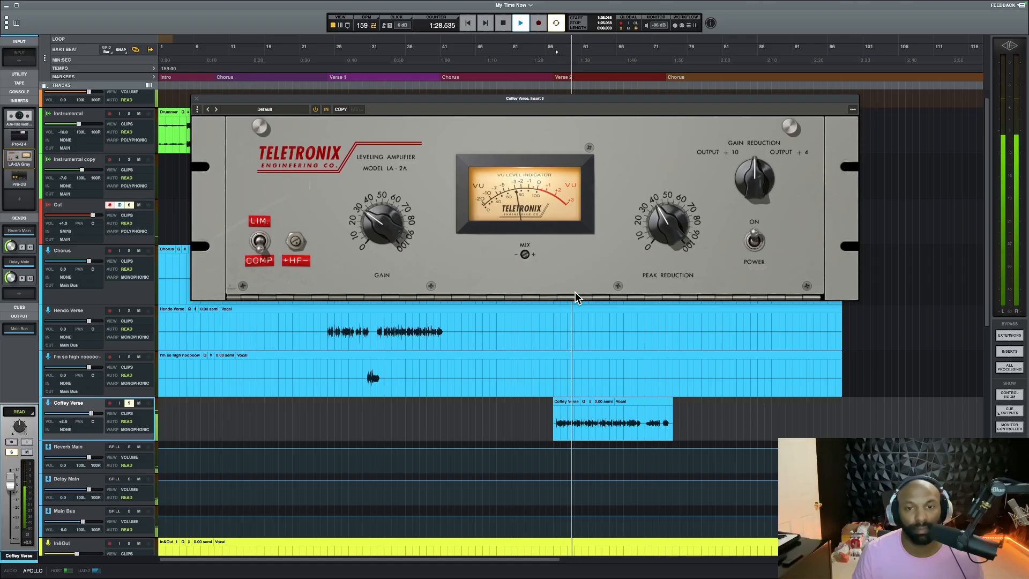
# With Pro-DS re-enabled on the Verse 2 vocal, examine its de-essing during playback, close the plug-in windows and stop
pyautogui.click(21, 177)
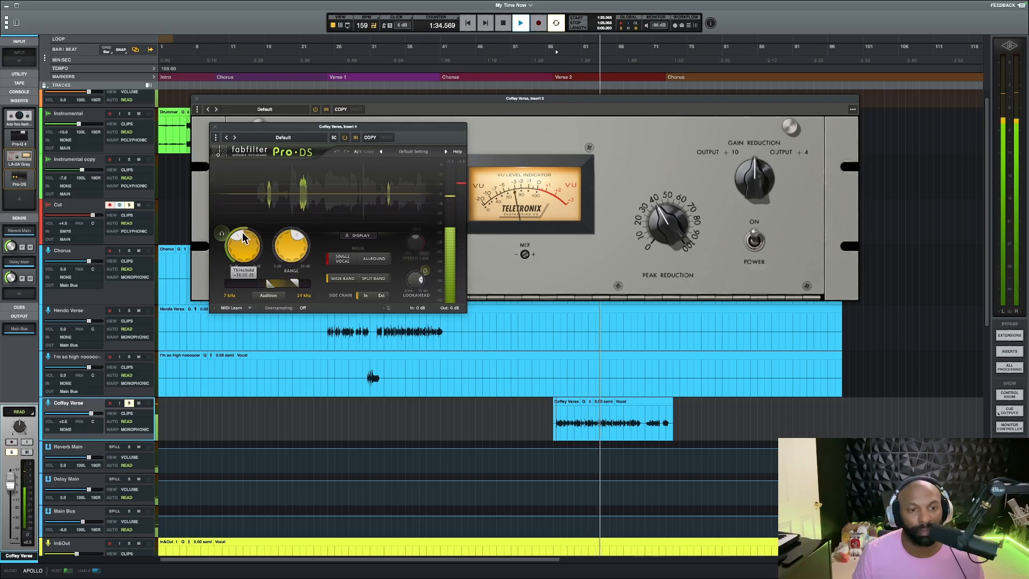
pyautogui.moveTo(239, 239)
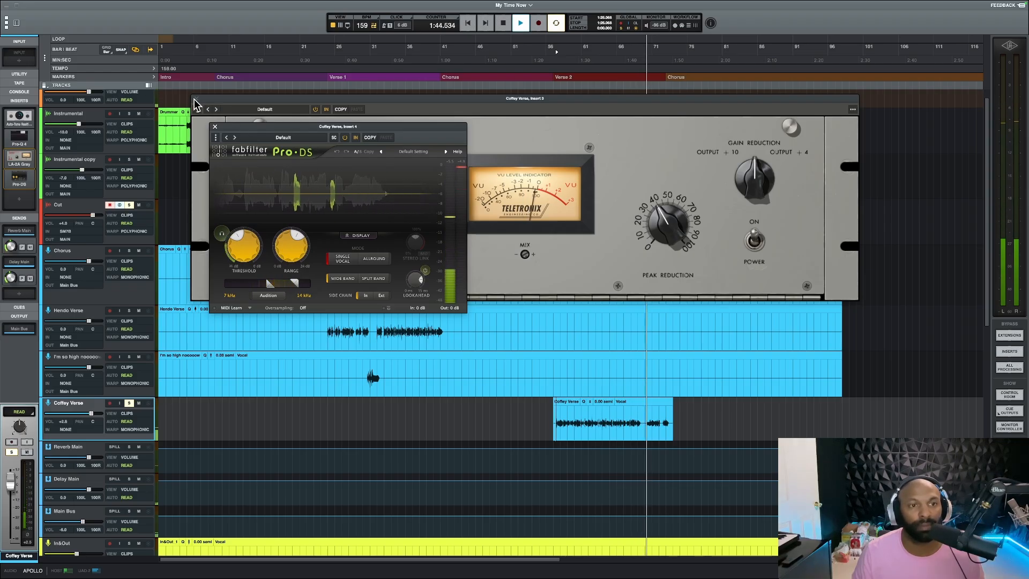
pyautogui.click(215, 129)
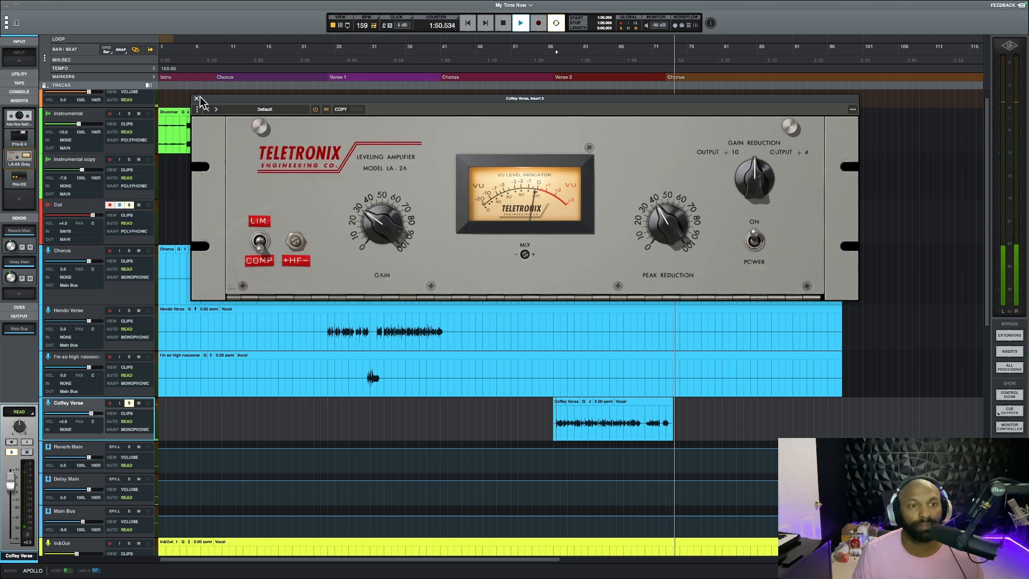
pyautogui.click(197, 99)
pyautogui.press('space')
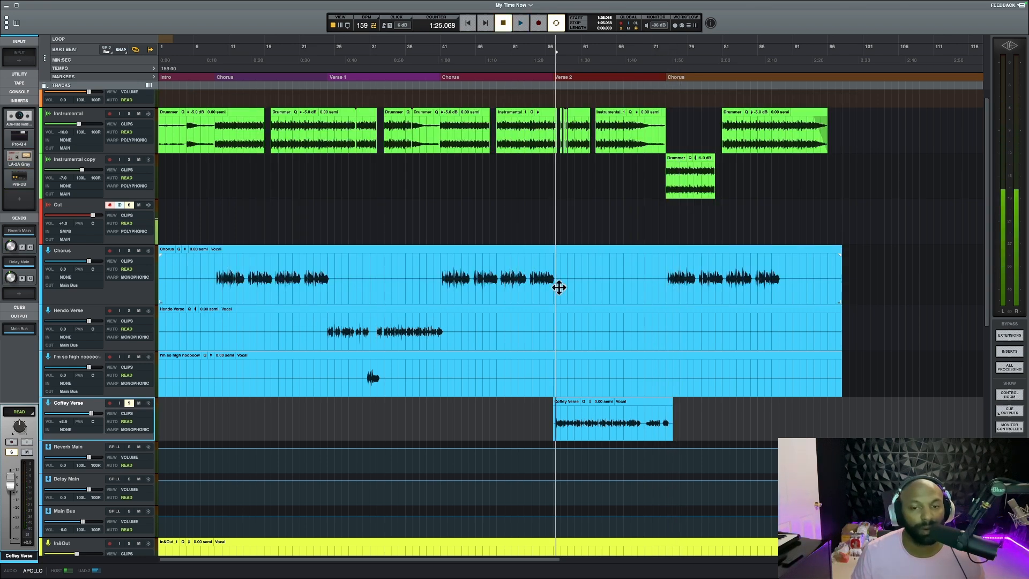
# Solo the In&Out 2 copy track instead of the Verse 2 vocal, select it, and start playback from Verse 2
pyautogui.scroll(-3, 211, 348)
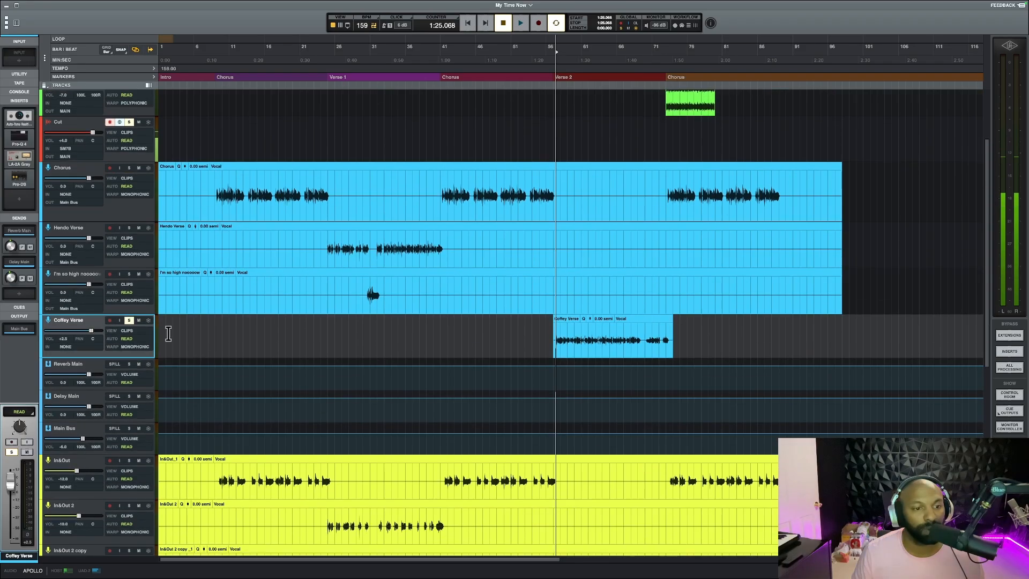
pyautogui.scroll(-10, 262, 330)
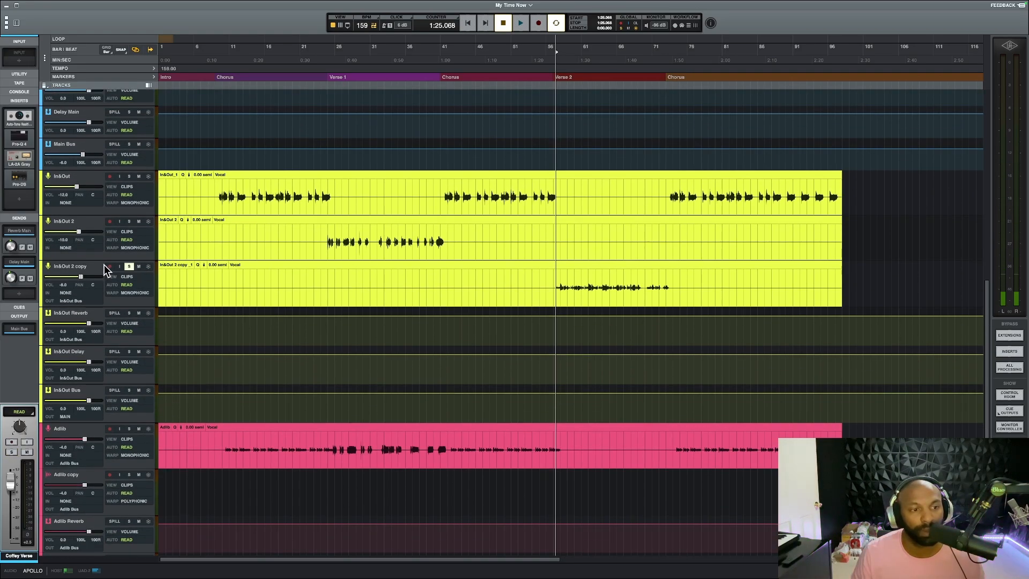
pyautogui.click(94, 270)
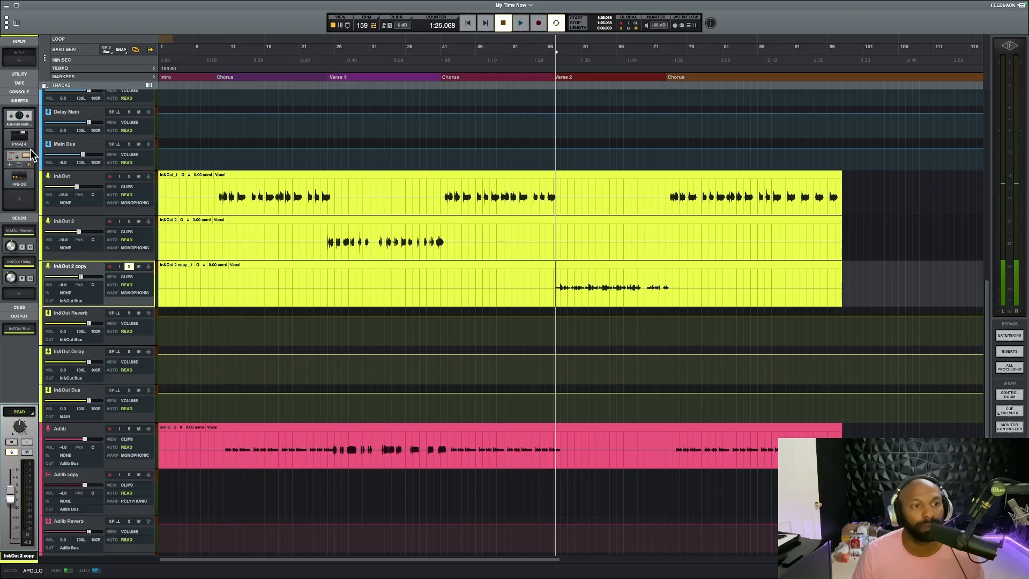
pyautogui.press('space')
pyautogui.scroll(7, 223, 229)
pyautogui.scroll(-6, 223, 230)
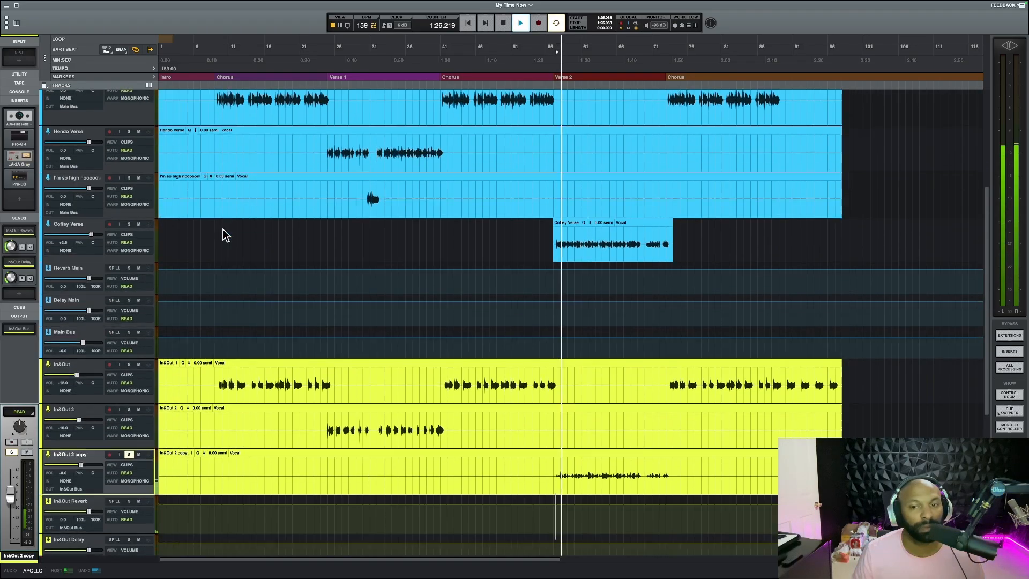
pyautogui.scroll(-2, 223, 235)
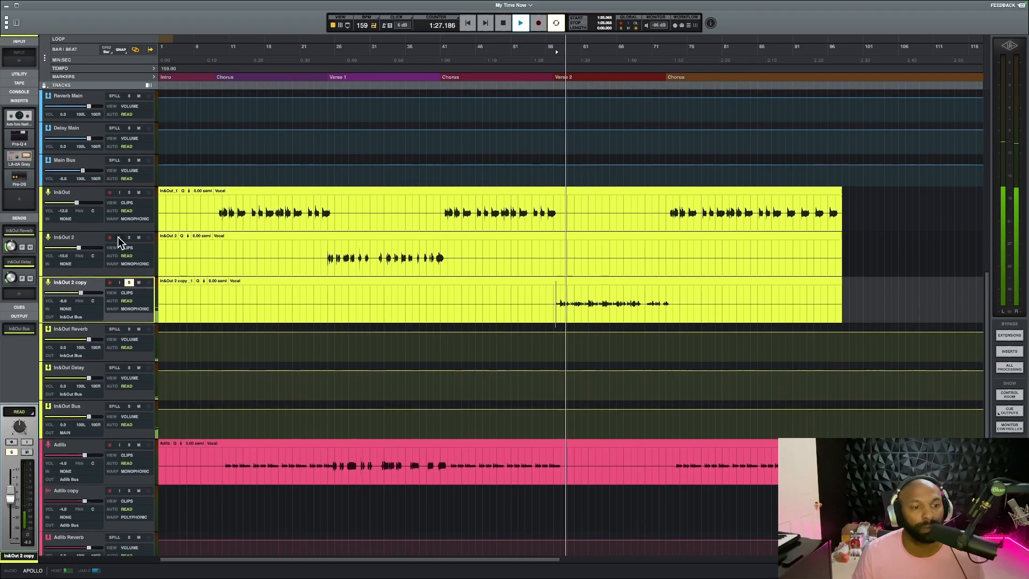
# Examine the Auto-Tune Realtime, Pro-Q 4, LA-2A Gray and Pro-DS settings on In&Out 2 copy while it plays
pyautogui.click(22, 121)
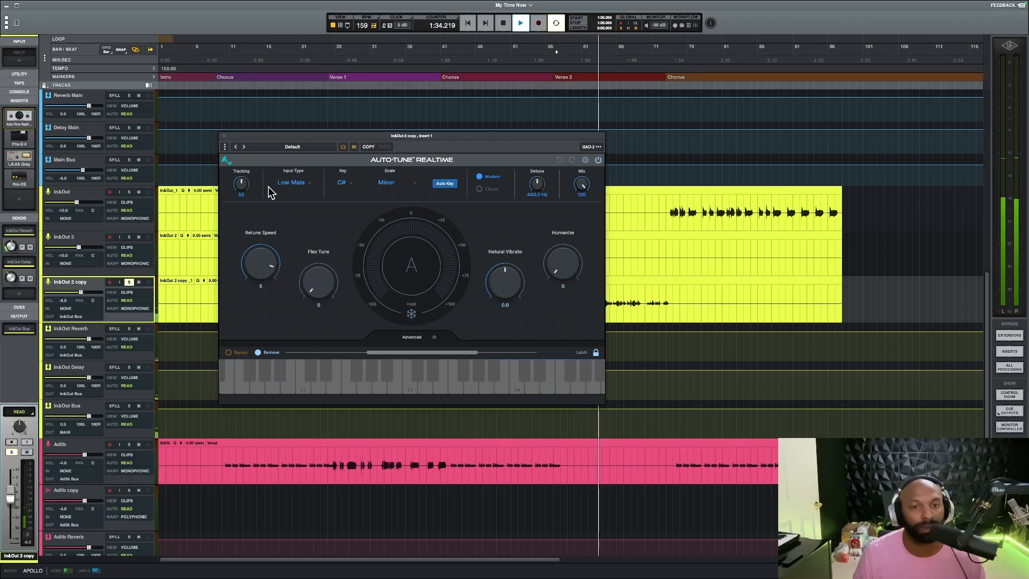
pyautogui.click(224, 135)
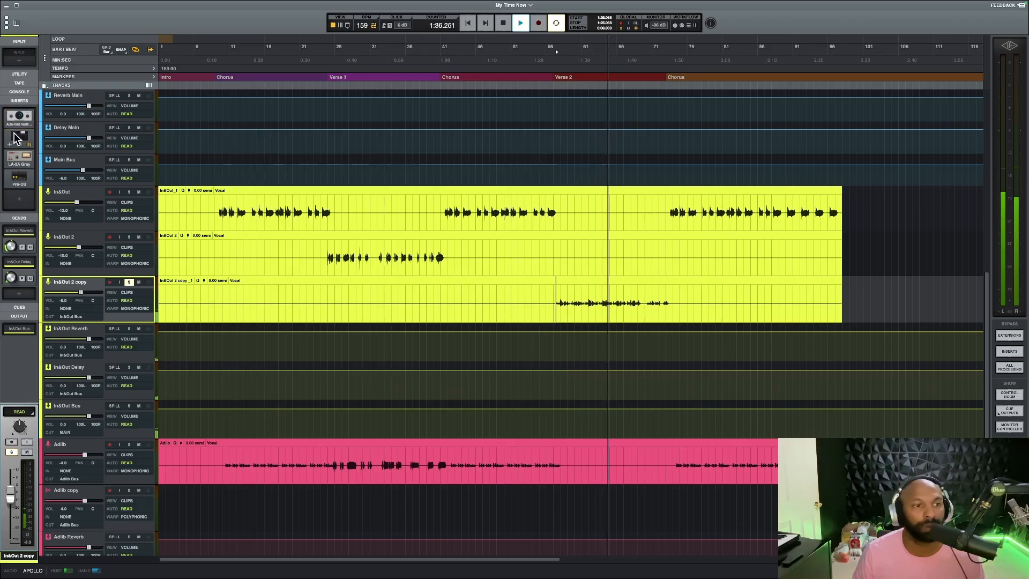
pyautogui.click(18, 141)
pyautogui.moveTo(345, 168); pyautogui.dragTo(220, 118)
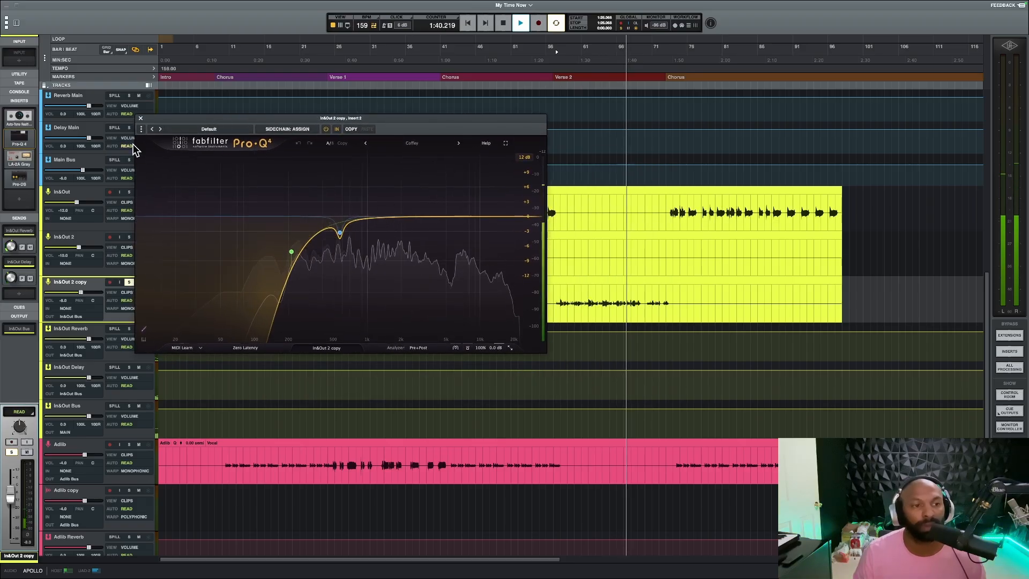
pyautogui.click(19, 156)
pyautogui.moveTo(554, 113); pyautogui.dragTo(486, 357)
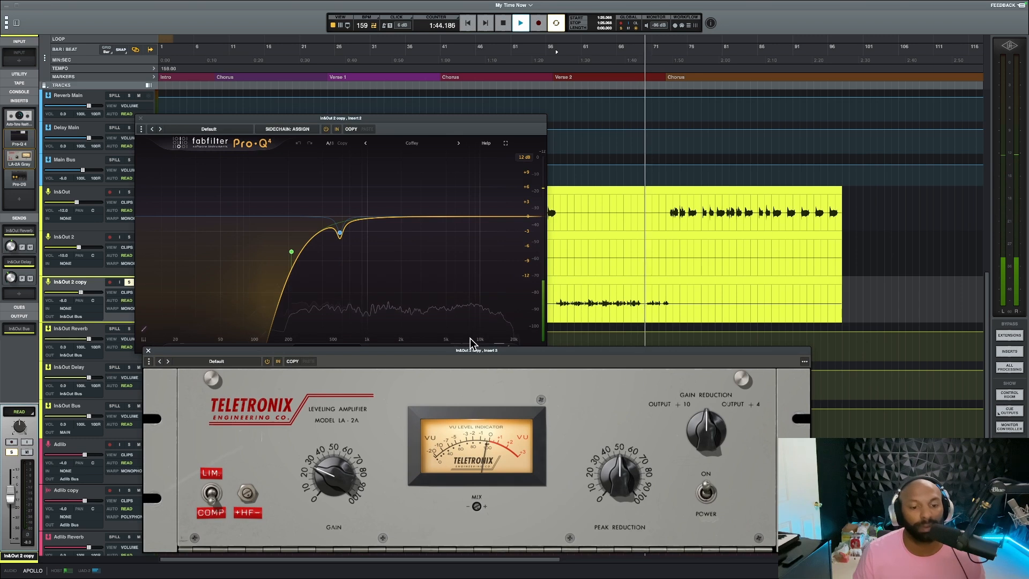
pyautogui.click(20, 177)
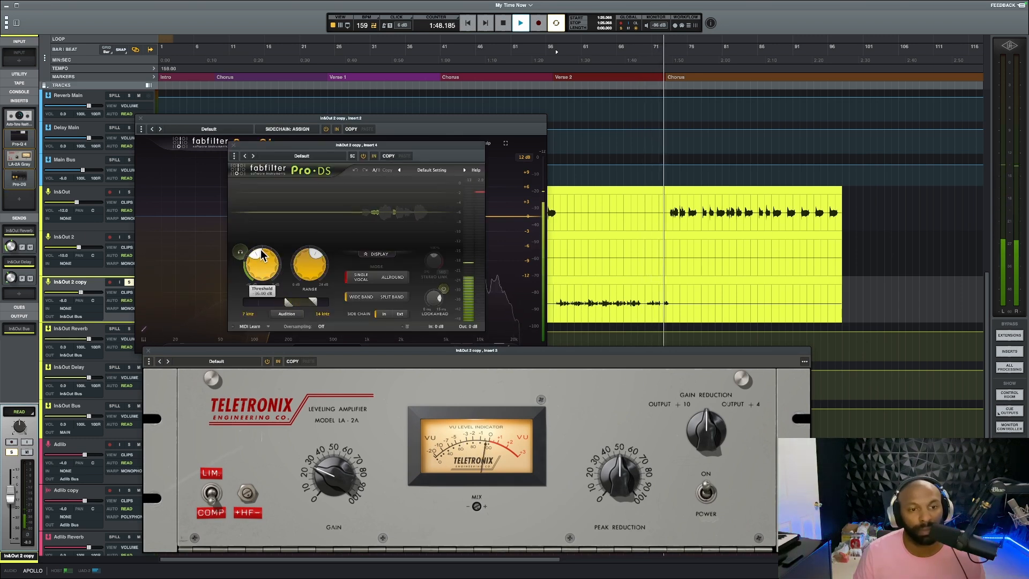
# Close Pro-DS on In&Out 2 copy, replay the track from Verse 2 while watching the LA-2A meter, and close the compressor
pyautogui.press('space')
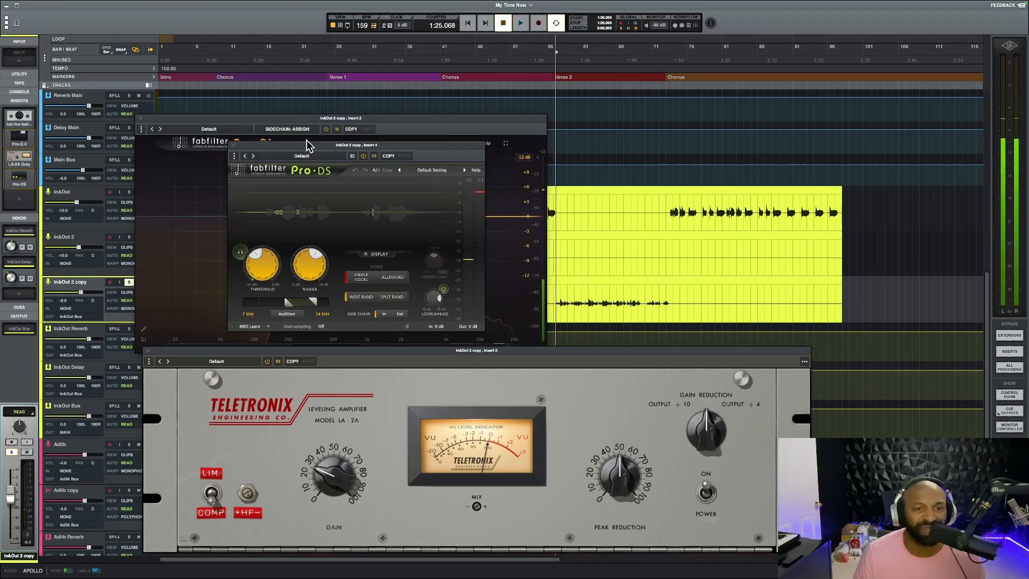
pyautogui.moveTo(398, 148); pyautogui.dragTo(829, 149)
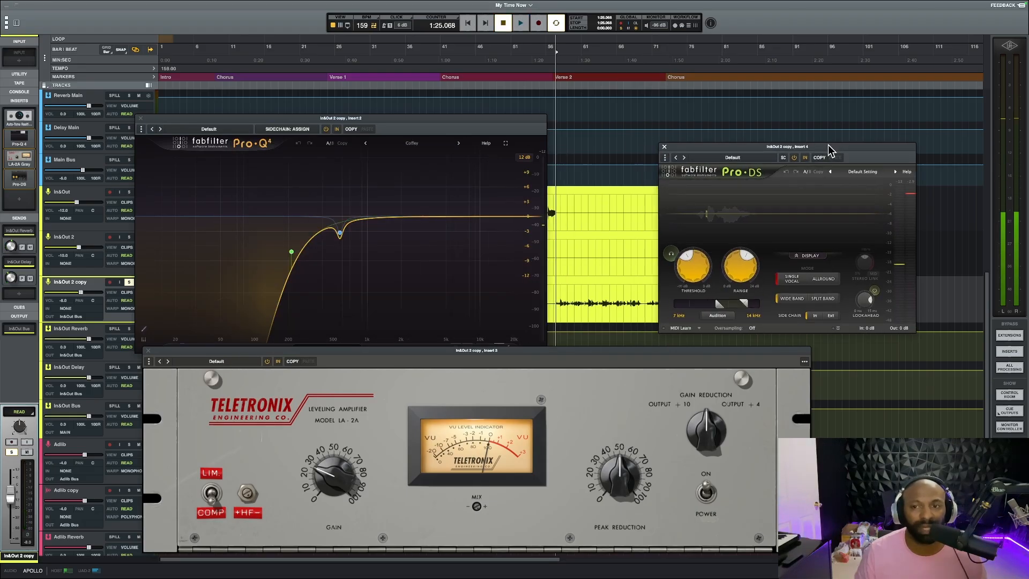
pyautogui.click(665, 147)
pyautogui.moveTo(554, 354); pyautogui.dragTo(619, 302)
pyautogui.press('space')
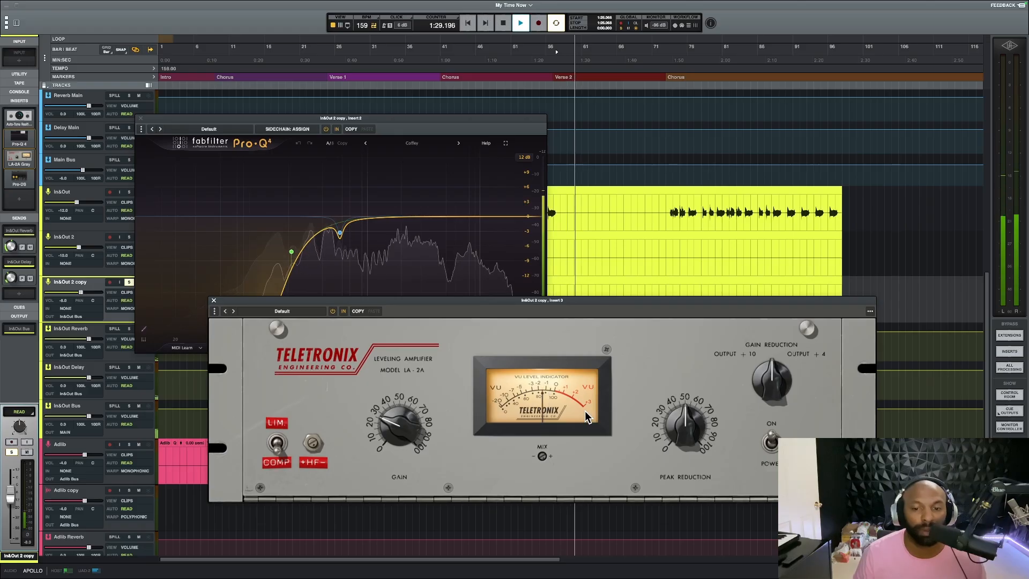
pyautogui.press('space')
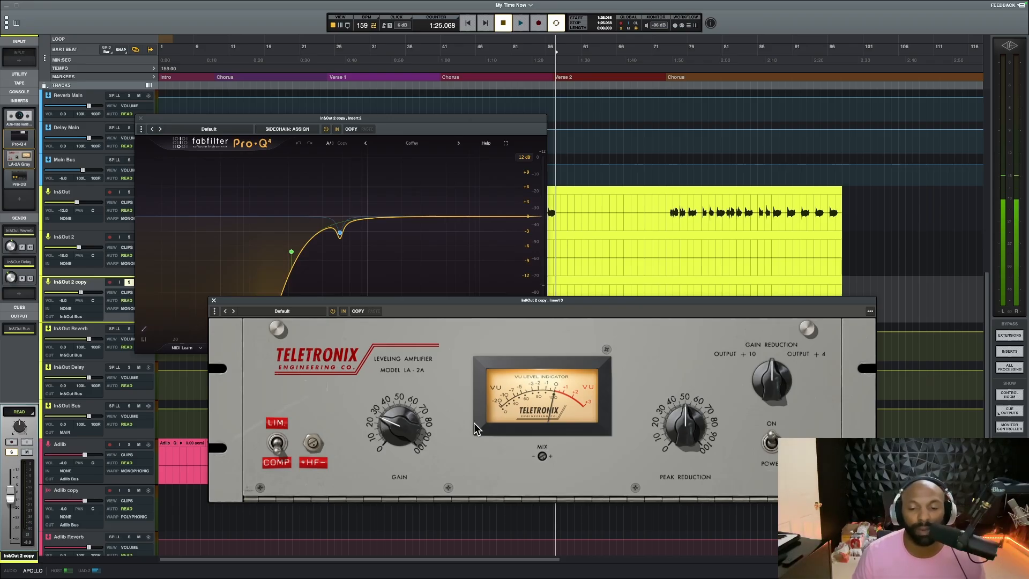
pyautogui.click(215, 301)
# Examine the Pro-Q 4 low cut on In&Out 2 copy during playback, stop, and close the equalizer
pyautogui.moveTo(313, 119); pyautogui.dragTo(380, 146)
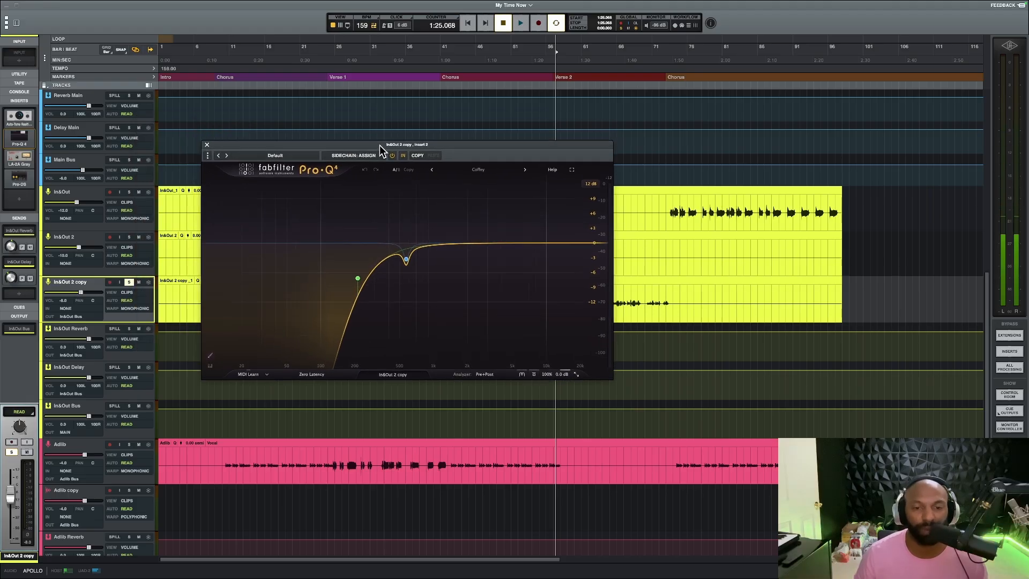
pyautogui.moveTo(390, 265)
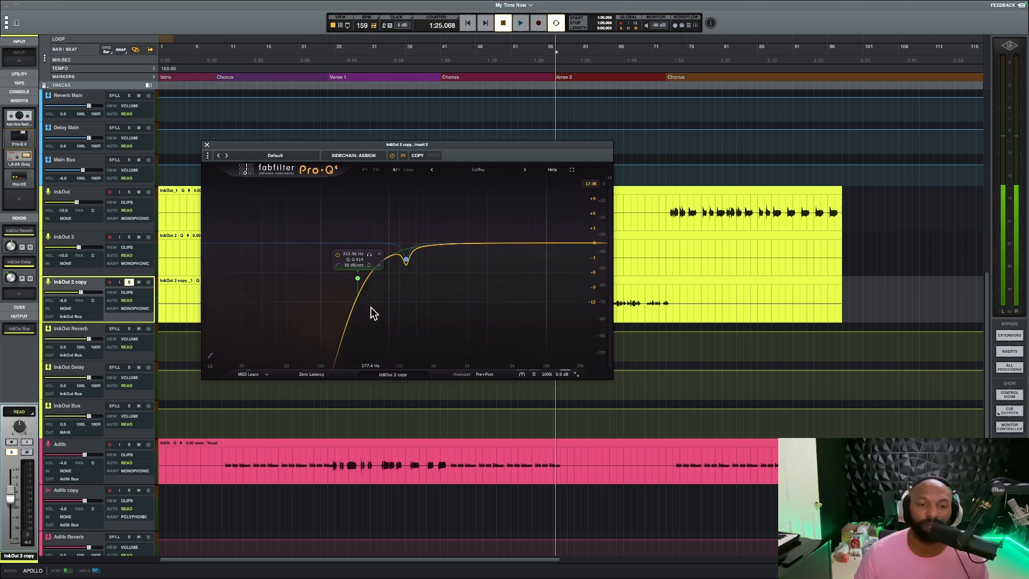
pyautogui.press('space')
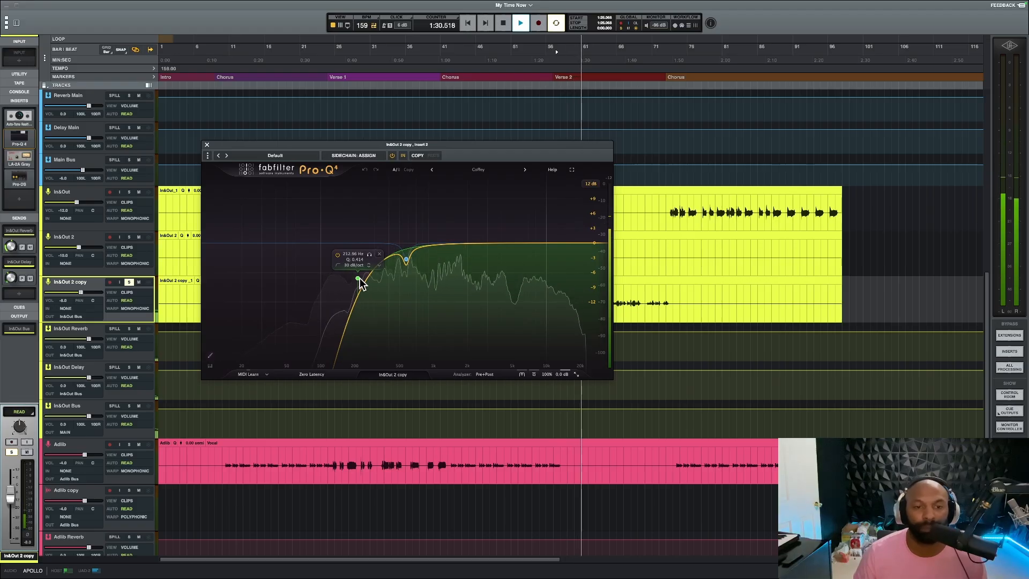
pyautogui.press('space')
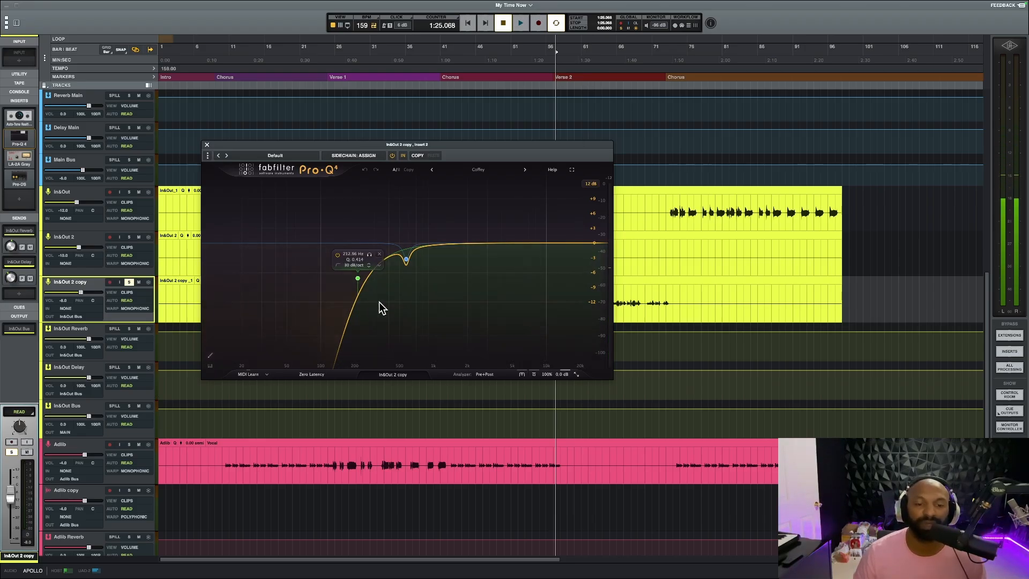
pyautogui.click(208, 146)
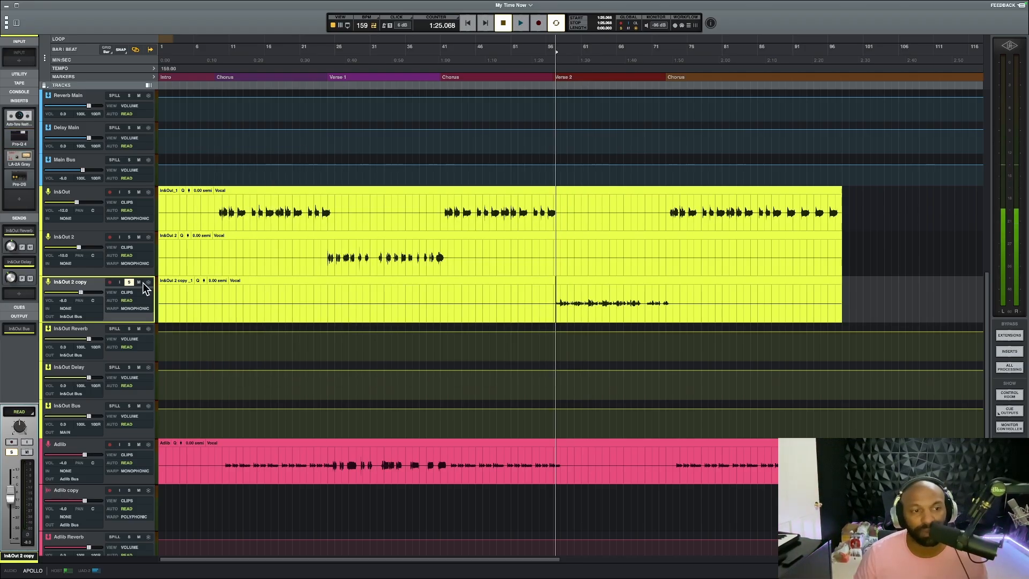
# Return to the song's start and play the Chorus from just before the instrumental's first gap, stopping after the gap begins
pyautogui.scroll(15, 558, 277)
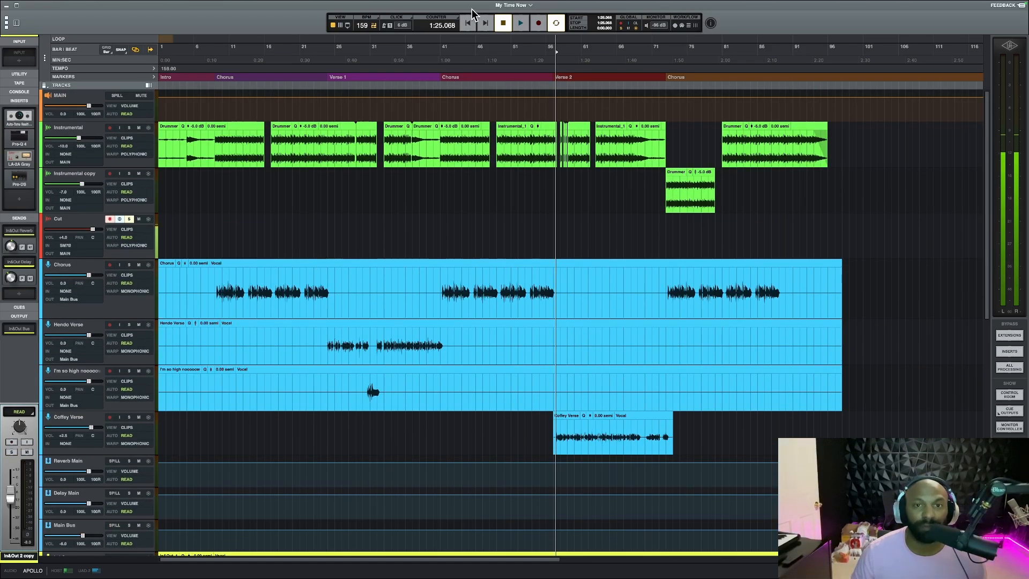
pyautogui.click(467, 23)
pyautogui.click(288, 184)
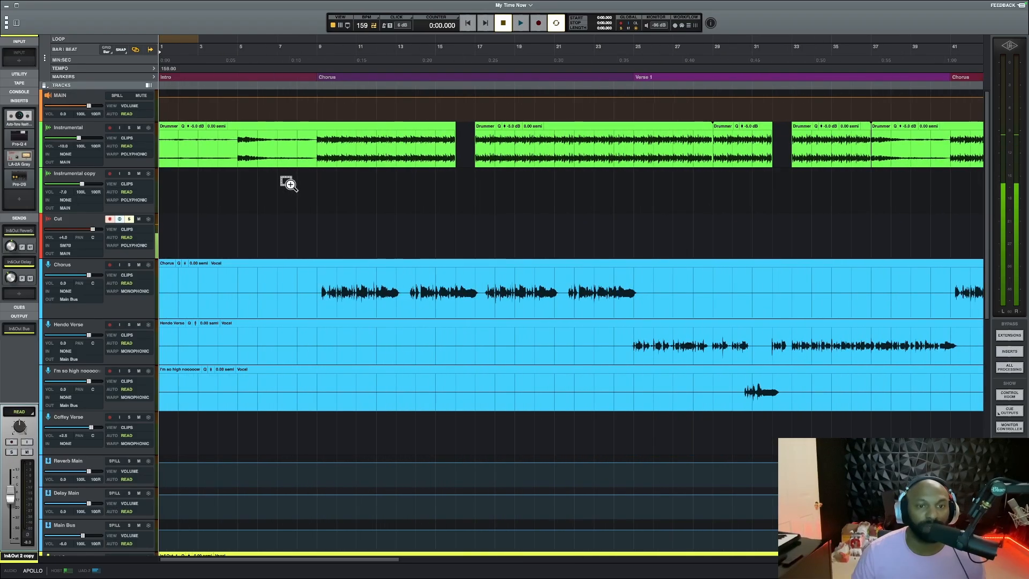
pyautogui.click(447, 186)
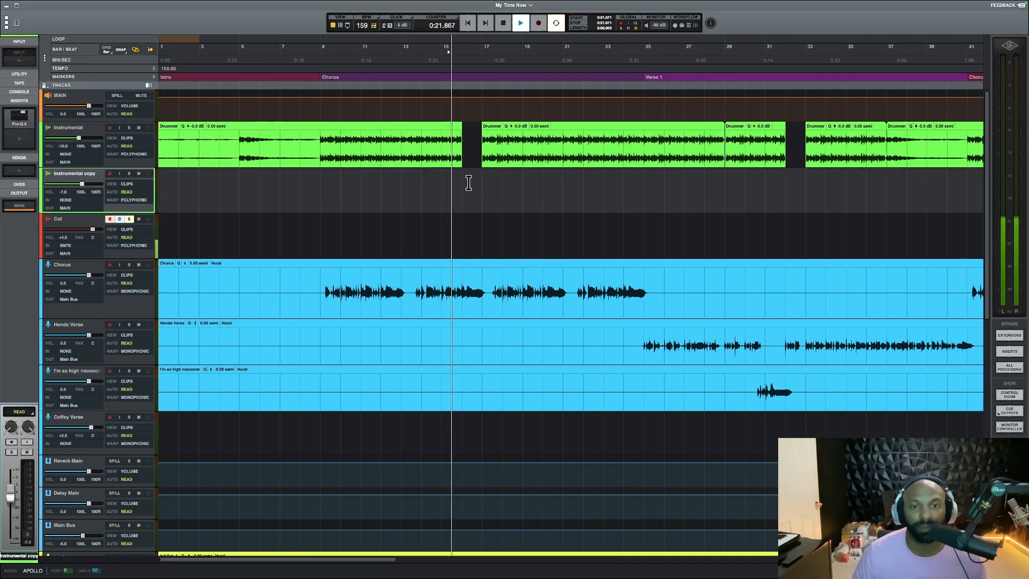
pyautogui.press('space')
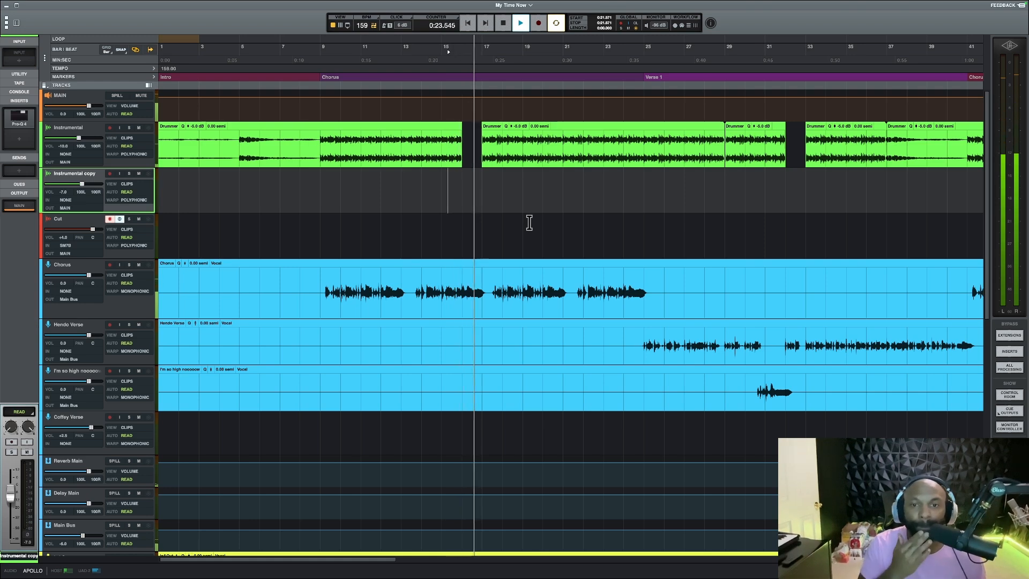
pyautogui.press('space')
# Replay the mix from about bar 14.5 to examine the beat drop at bar 16 of the first Chorus
pyautogui.scroll(-5, 490, 209)
pyautogui.scroll(10, 430, 198)
pyautogui.scroll(10, 650, 204)
pyautogui.hscroll(2, 650, 204)
pyautogui.hscroll(5, 651, 203)
pyautogui.scroll(-4, 526, 191)
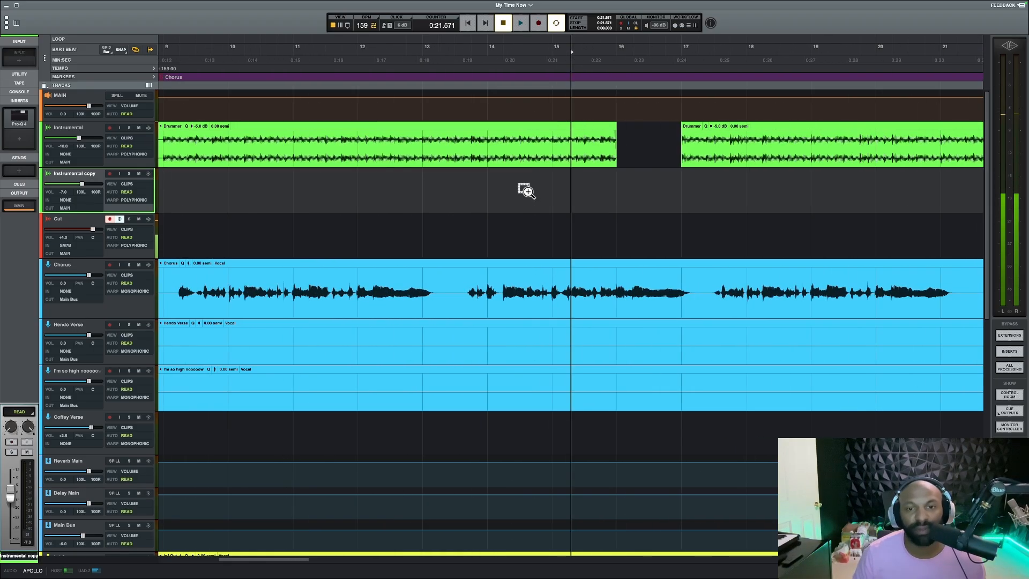
pyautogui.click(528, 189)
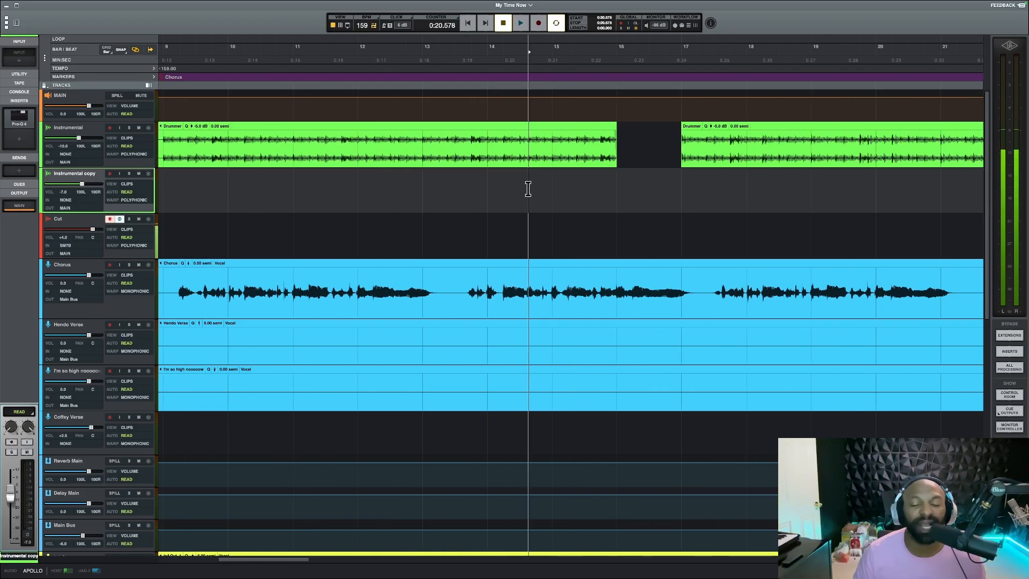
pyautogui.press('space')
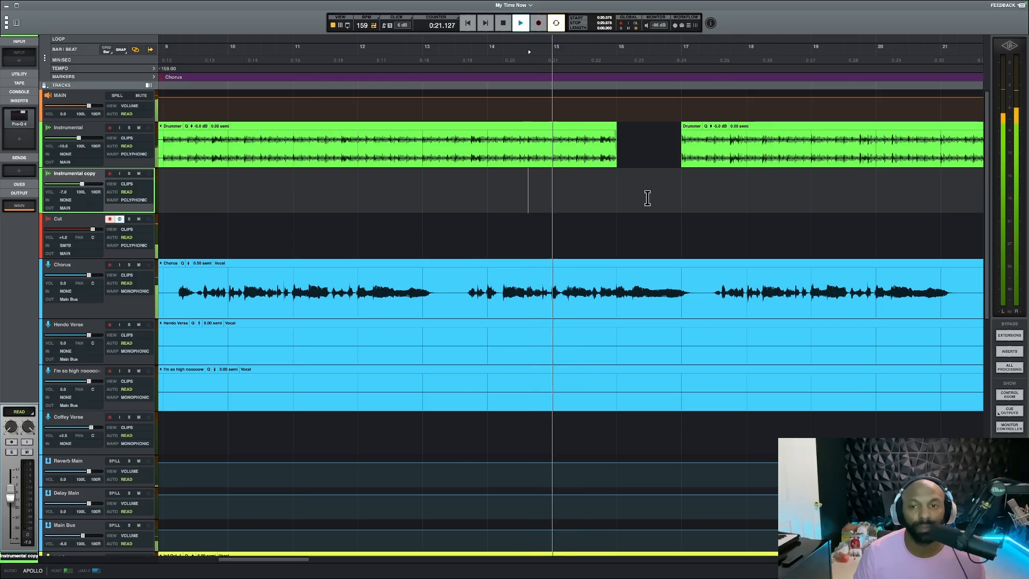
pyautogui.scroll(-3, 671, 195)
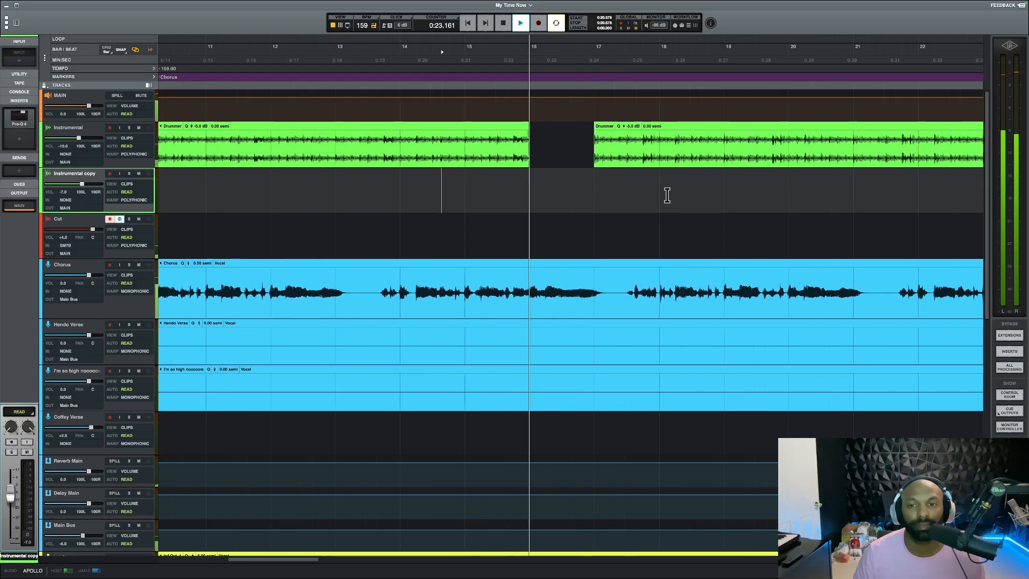
pyautogui.scroll(-2, 666, 194)
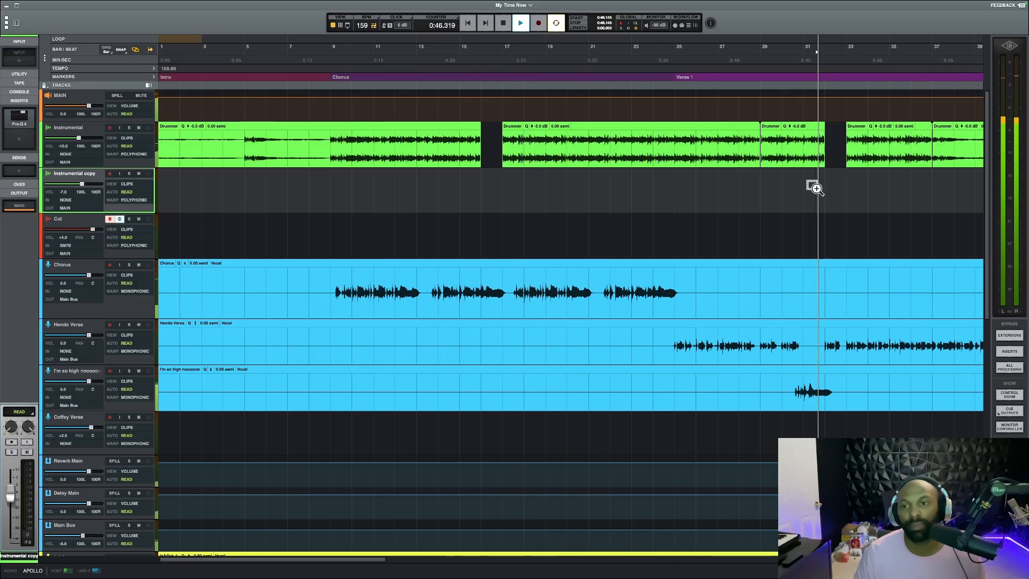
# Stop playback, set the playhead at bar 31 of Verse 1, and examine the instrumental's gap between bars 32 and 33
pyautogui.scroll(4, 816, 189)
pyautogui.scroll(1, 815, 189)
pyautogui.hscroll(3, 638, 194)
pyautogui.press('space')
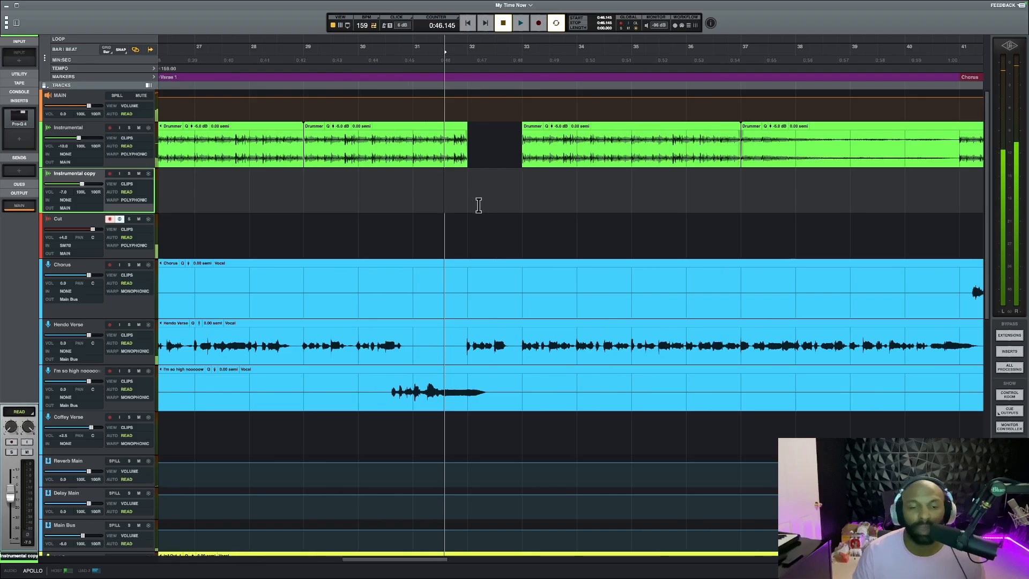
pyautogui.click(407, 188)
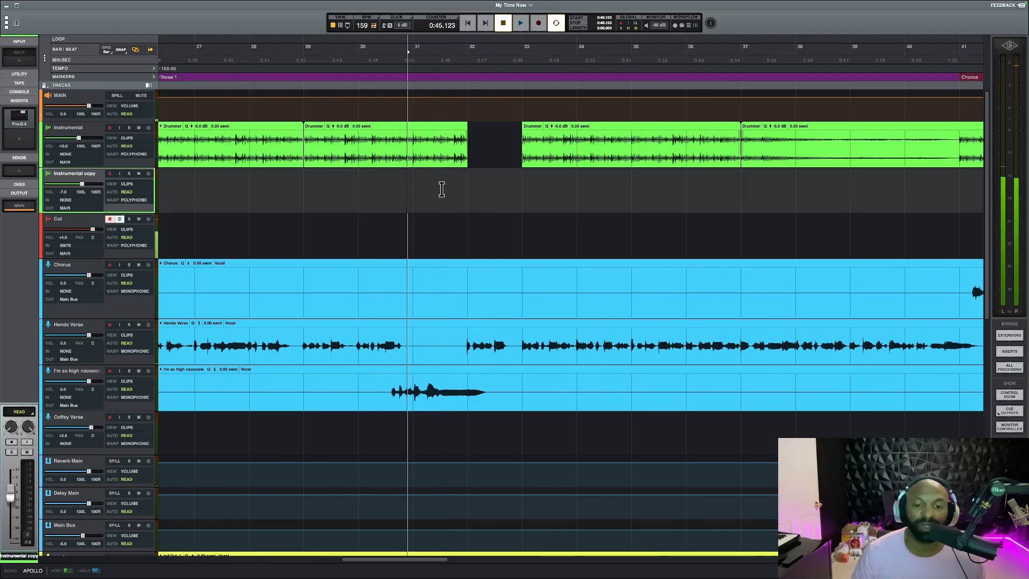
pyautogui.scroll(5, 489, 201)
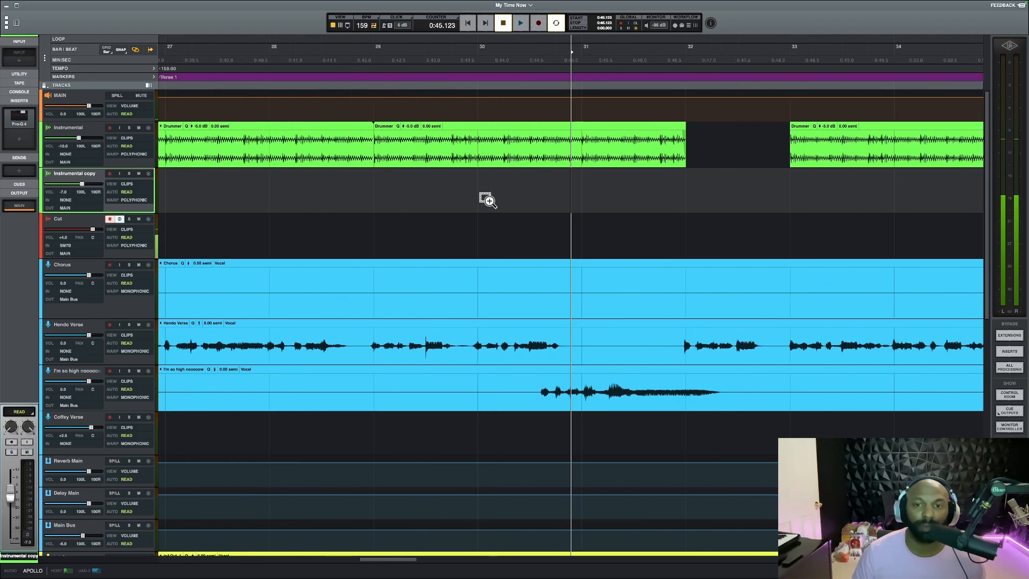
pyautogui.click(590, 194)
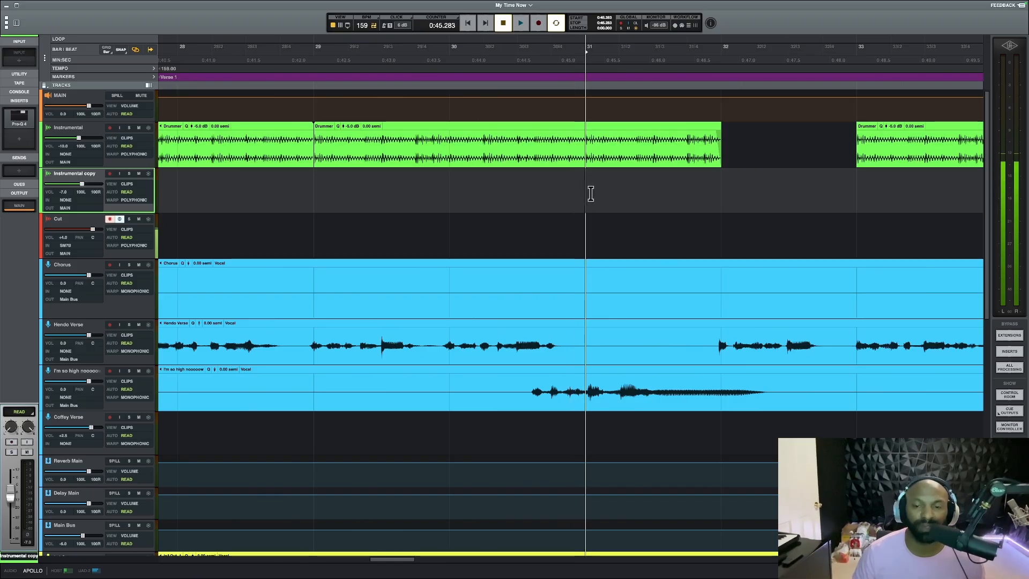
pyautogui.hscroll(2, 588, 193)
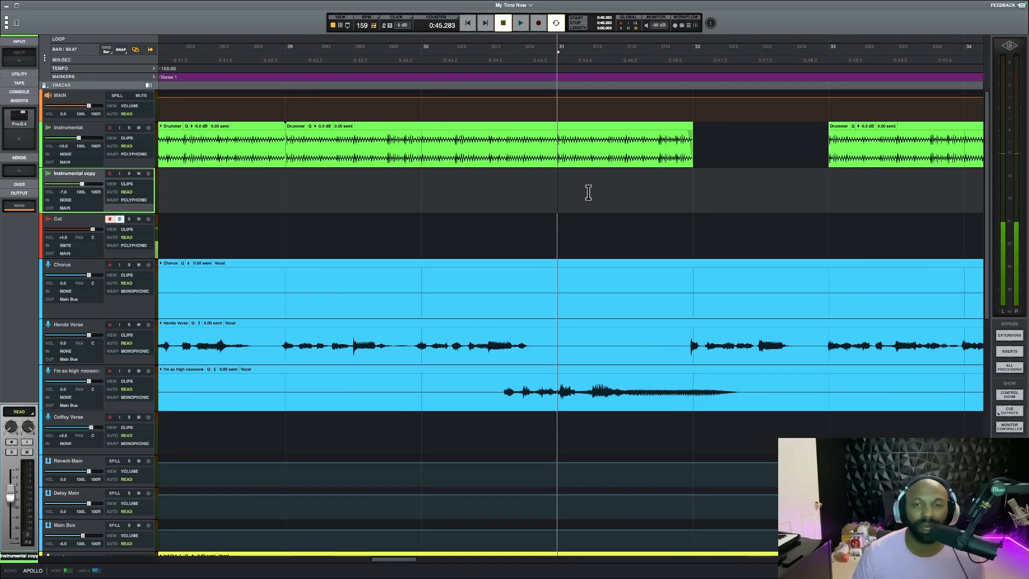
pyautogui.hscroll(2, 588, 193)
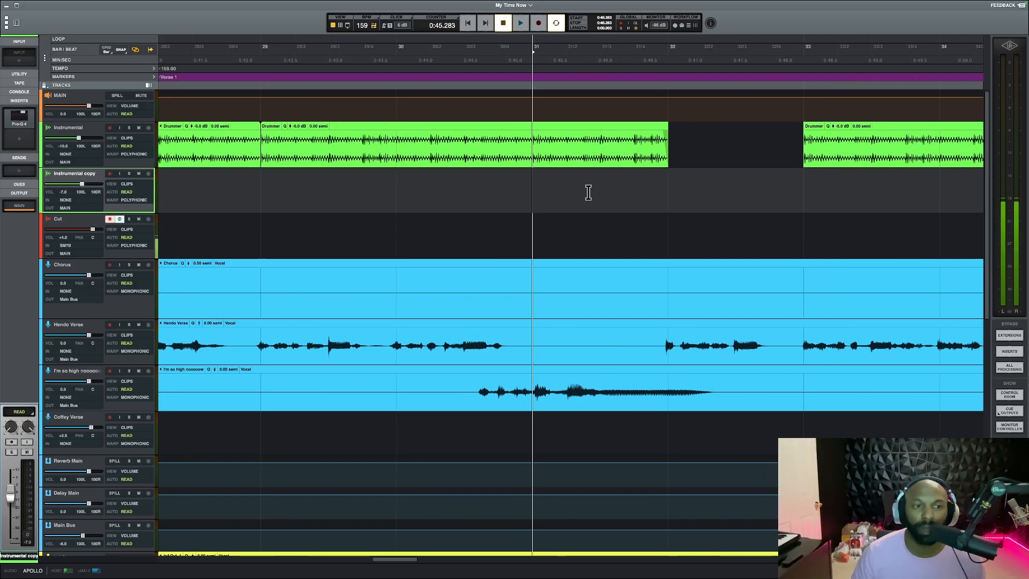
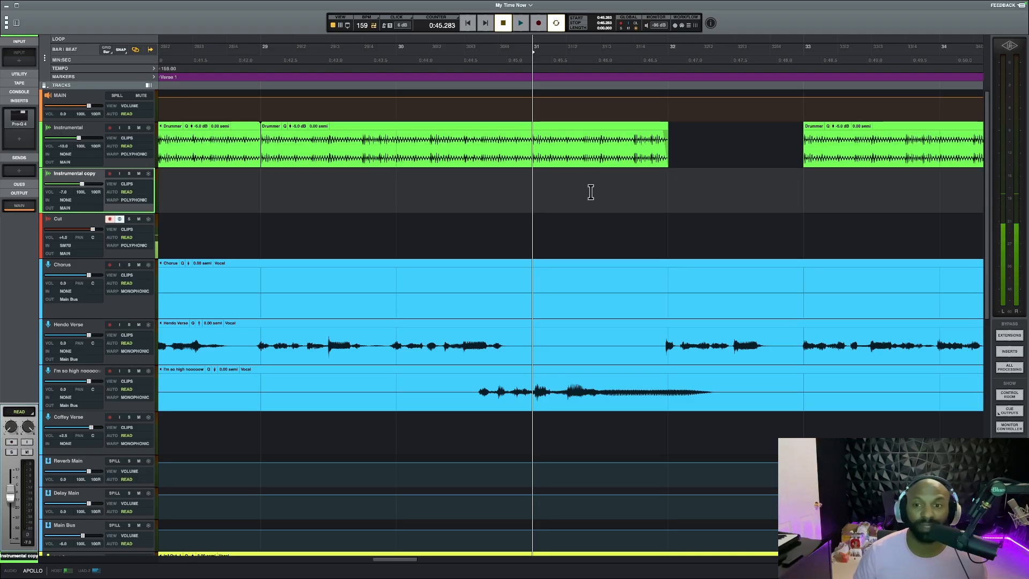
# Play Verse 1 from about bar 31.4 through the instrumental's gap at bar 32 and stop
pyautogui.click(589, 192)
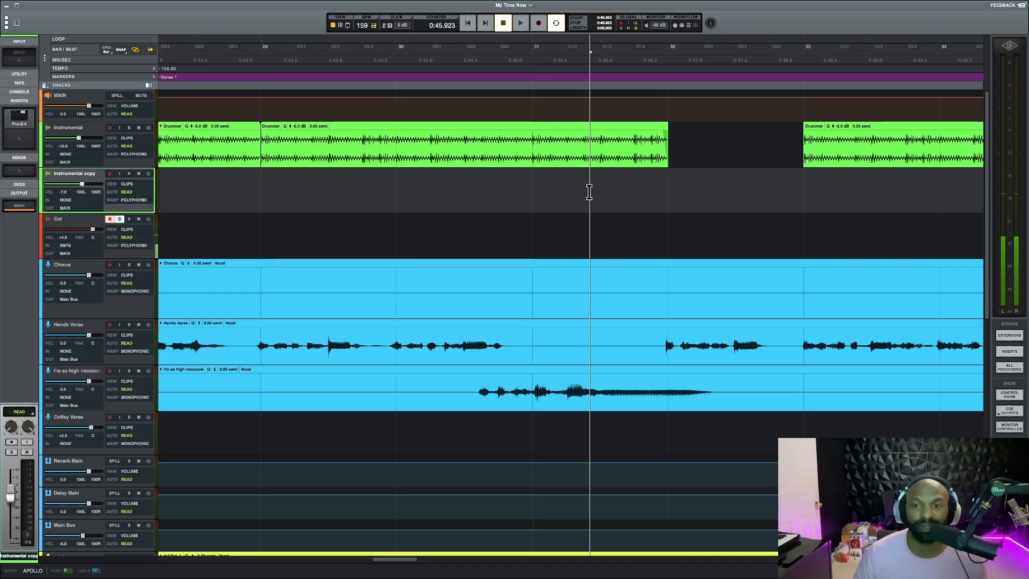
pyautogui.press('space')
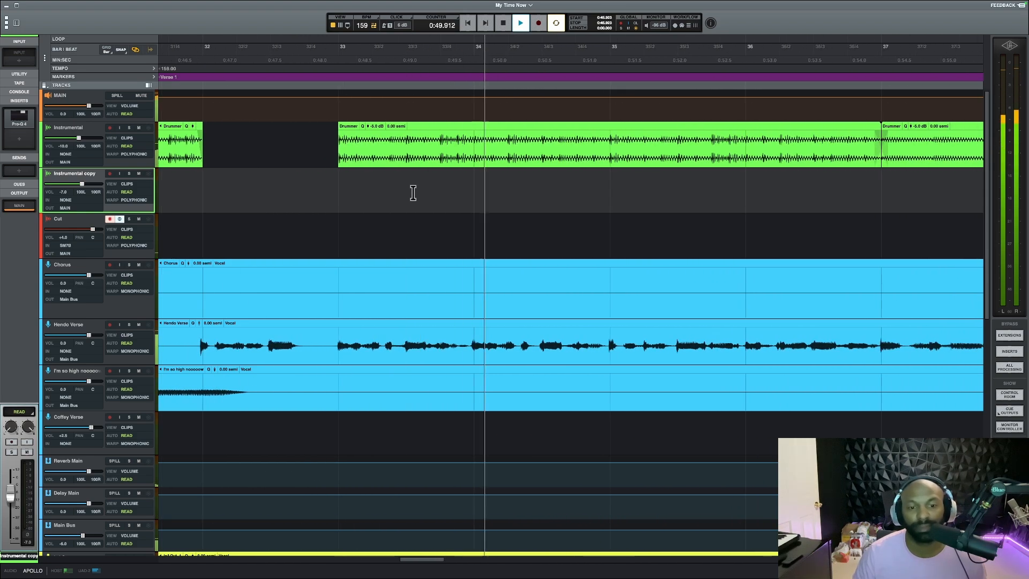
pyautogui.press('space')
# Set the playhead just before the bar 48 gap in the second Chorus, play into the beat drop, and stop
pyautogui.scroll(-10, 413, 191)
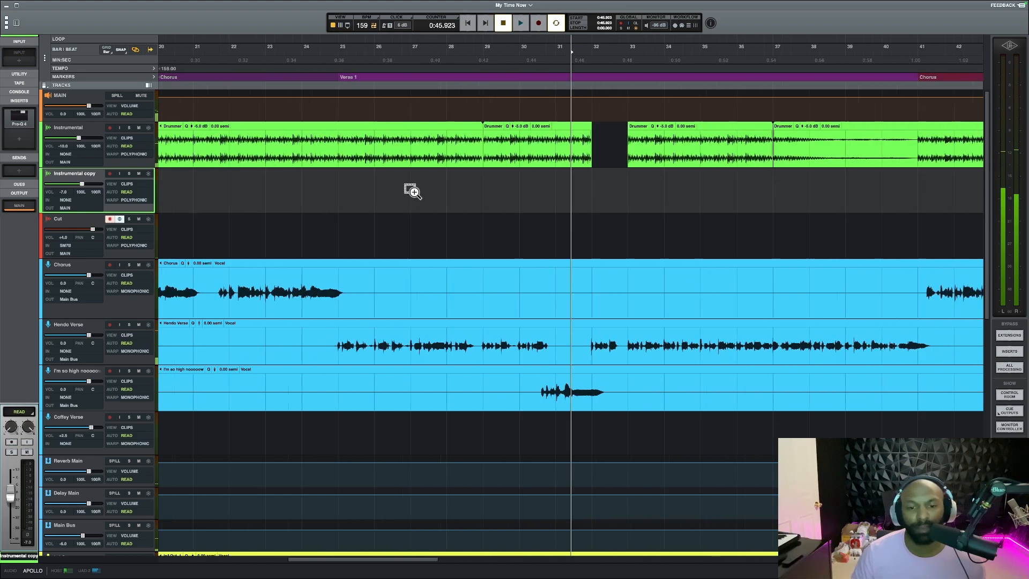
pyautogui.hscroll(1, 416, 198)
pyautogui.click(567, 178)
pyautogui.scroll(10, 568, 178)
pyautogui.click(542, 184)
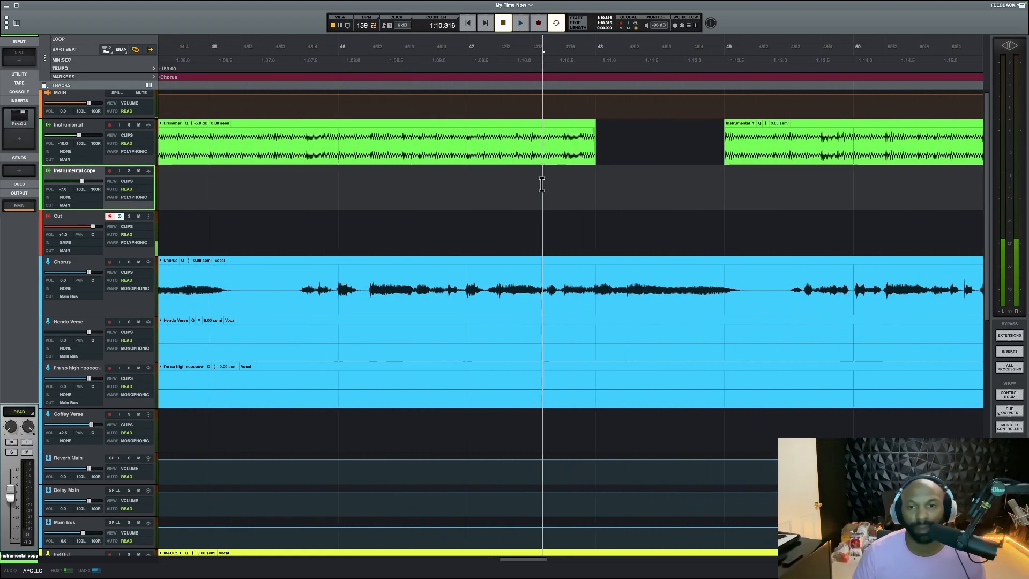
pyautogui.scroll(-5, 526, 185)
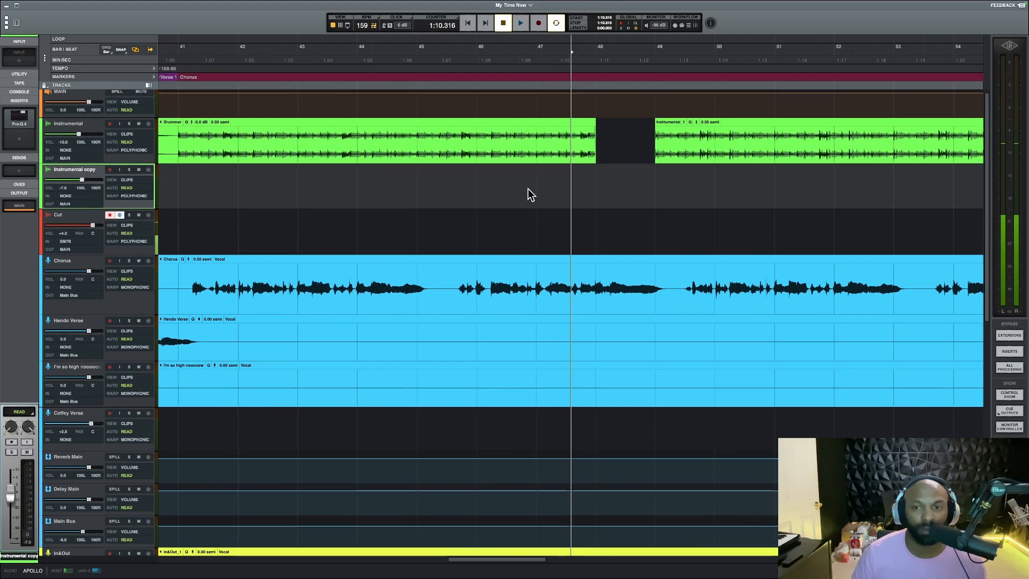
pyautogui.scroll(-1, 528, 190)
pyautogui.press('space')
pyautogui.scroll(-7, 641, 188)
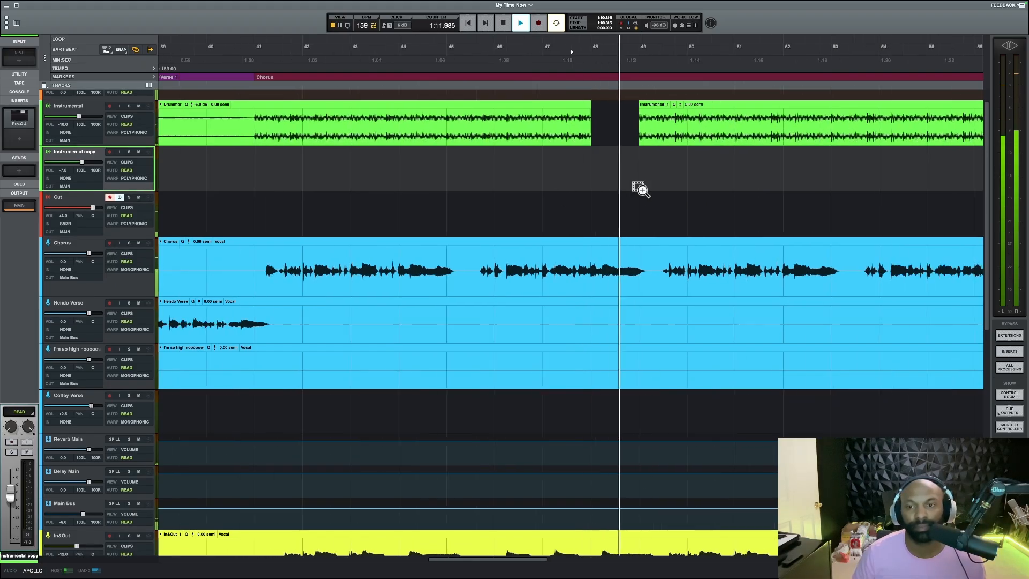
pyautogui.scroll(-3, 639, 190)
pyautogui.press('space')
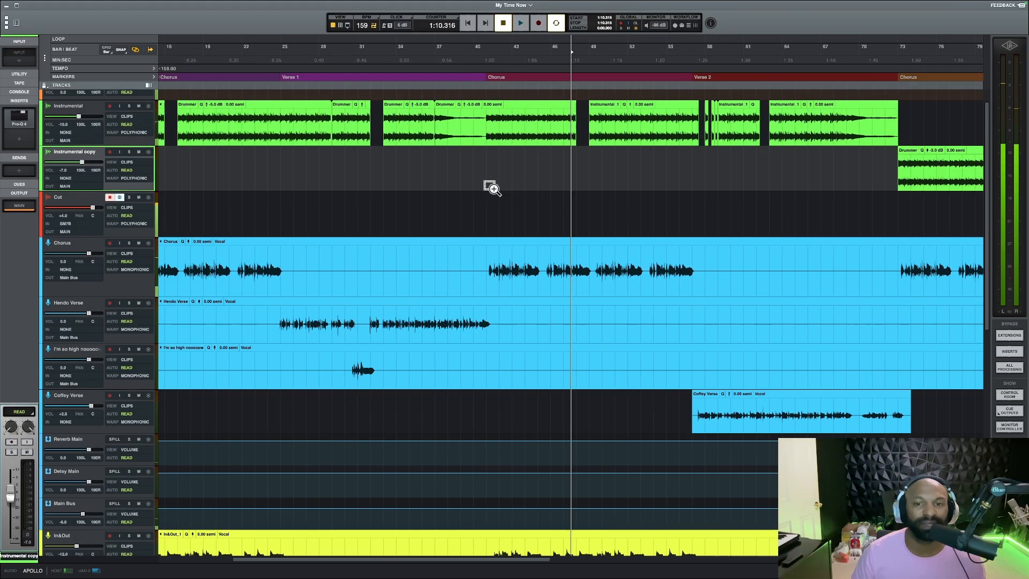
# Replay the beat drop at bar 32 in Verse 1, stop, and play the drop at bar 16 in the first Chorus
pyautogui.scroll(-1, 462, 186)
pyautogui.click(399, 179)
pyautogui.press('space')
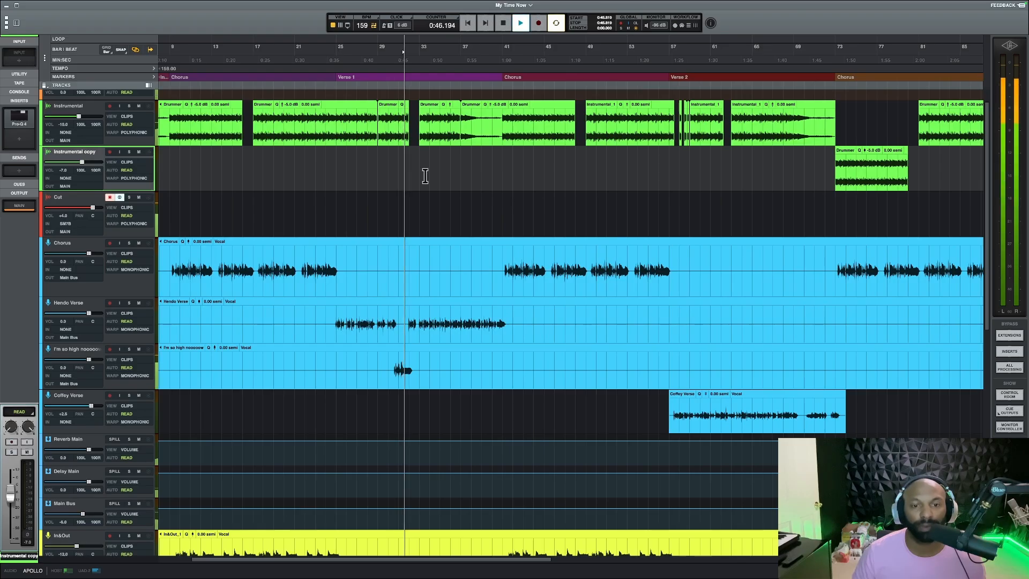
pyautogui.press('space')
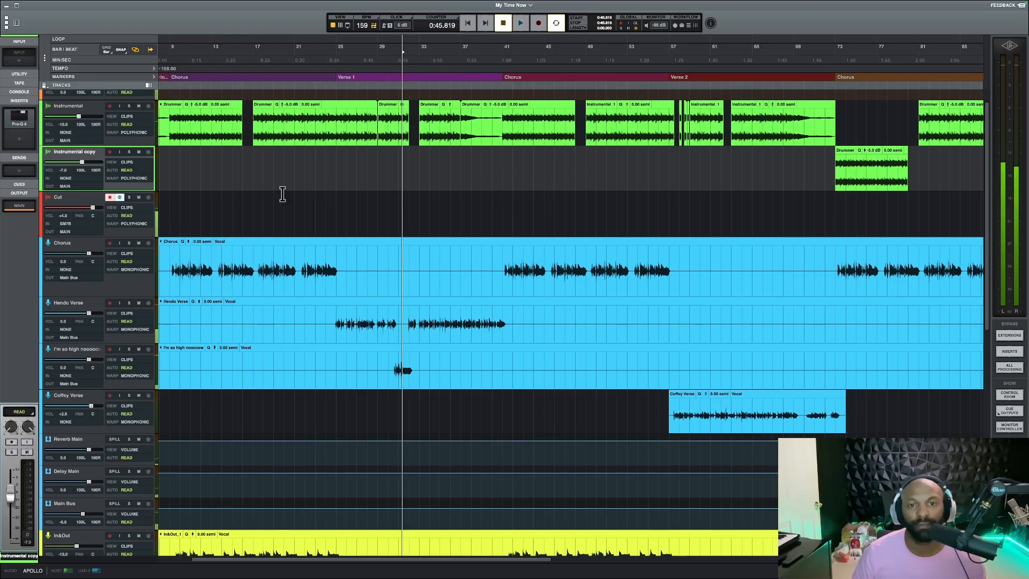
pyautogui.click(239, 188)
pyautogui.press('space')
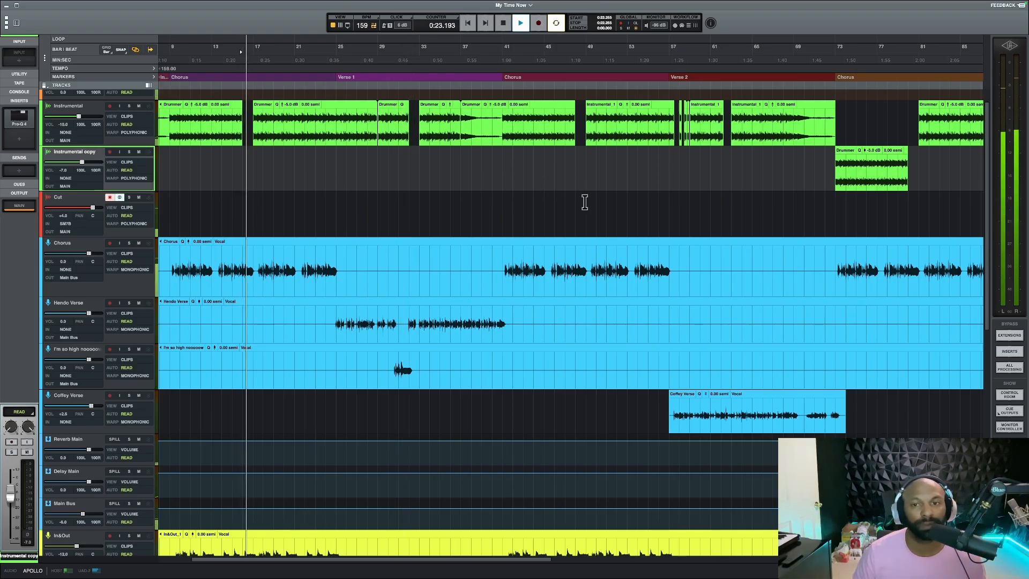
# Play the chopped instrumental from the start of Verse 2, stop, and set the playhead back at bar 57
pyautogui.click(670, 167)
pyautogui.press('super+]')
pyautogui.press('super+]')
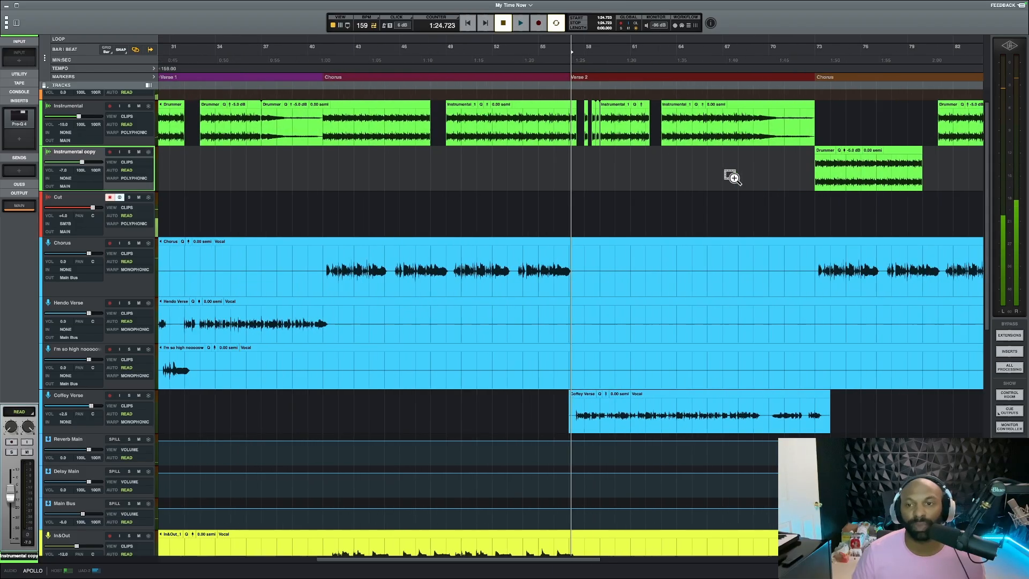
pyautogui.press('space')
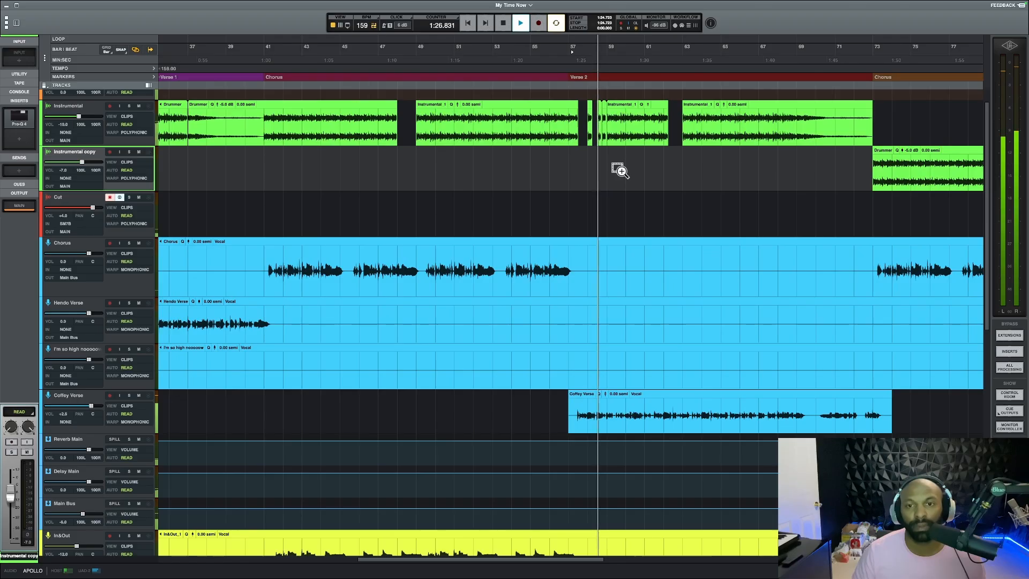
pyautogui.scroll(8, 621, 171)
pyautogui.press('space')
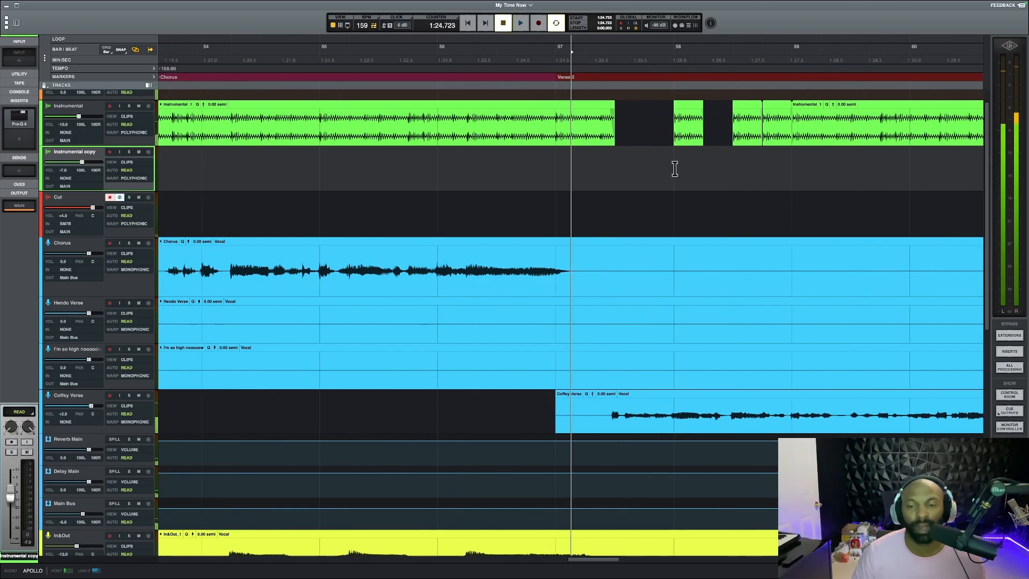
pyautogui.scroll(4, 673, 165)
pyautogui.hscroll(5, 670, 164)
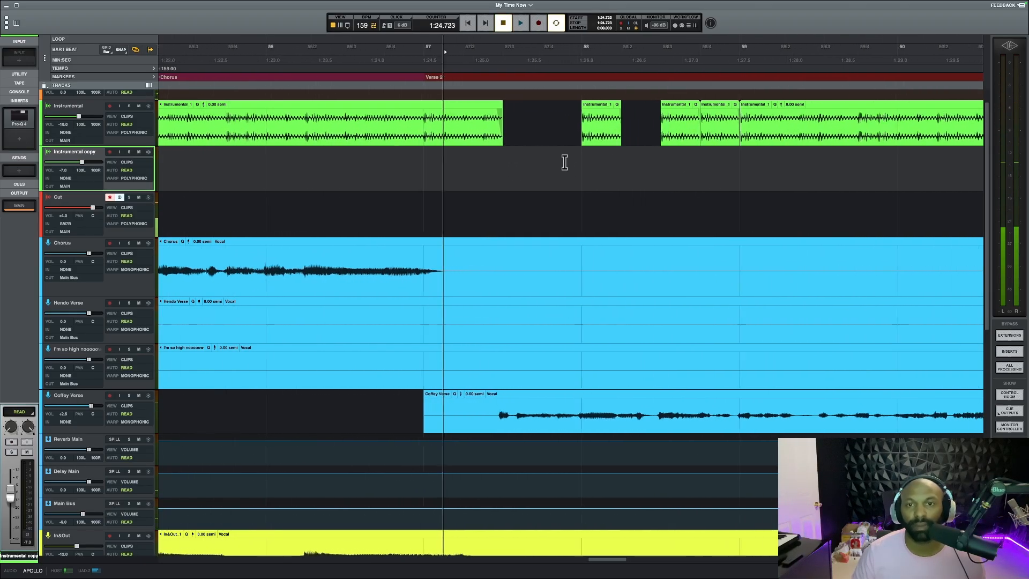
pyautogui.click(410, 162)
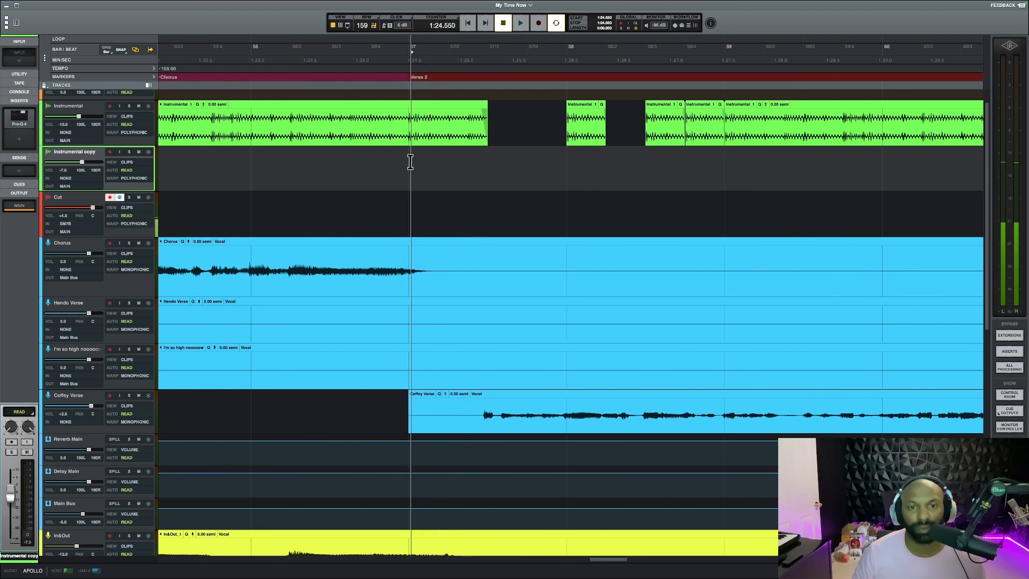
# Switch the grid between 1/4 and 1/2, finish on 1/4, and select the short instrumental clips around bar 58
pyautogui.click(107, 50)
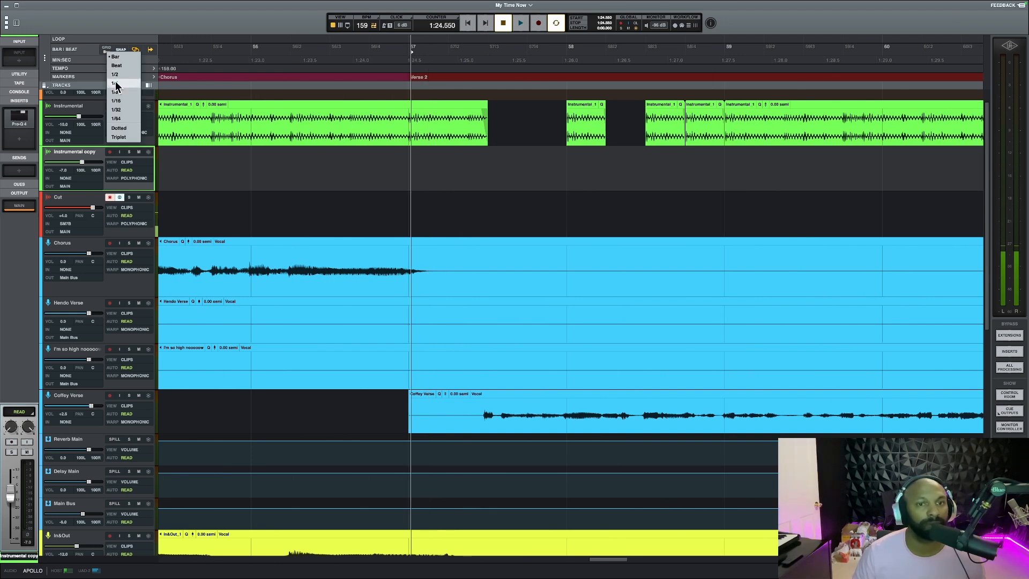
pyautogui.click(116, 86)
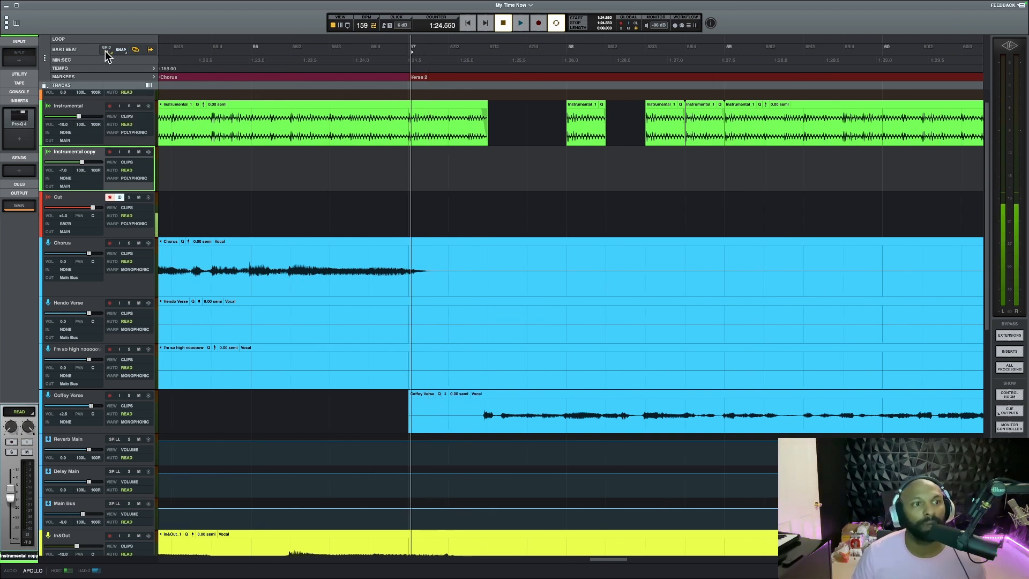
pyautogui.click(106, 51)
pyautogui.click(116, 75)
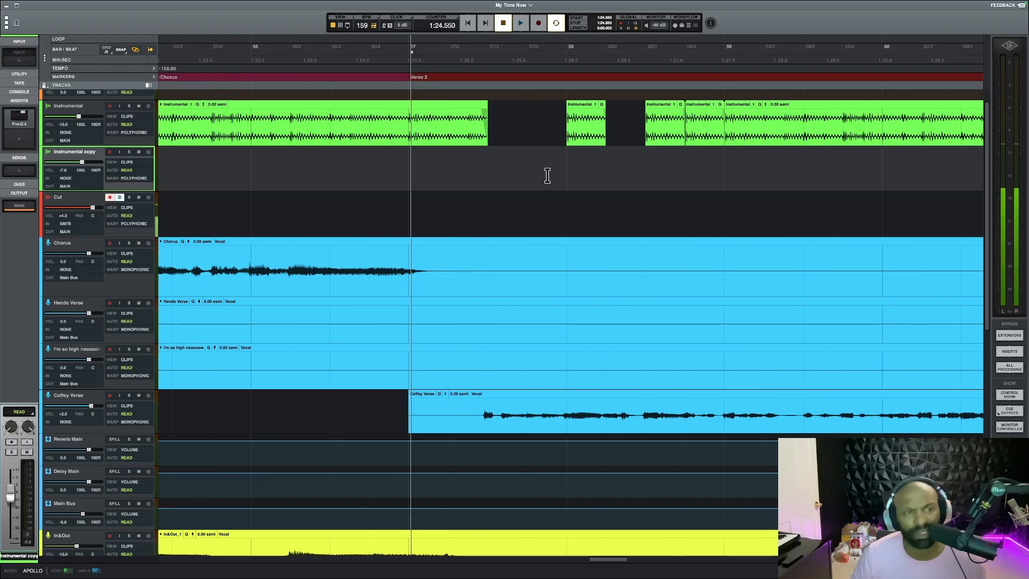
pyautogui.click(107, 51)
pyautogui.click(116, 83)
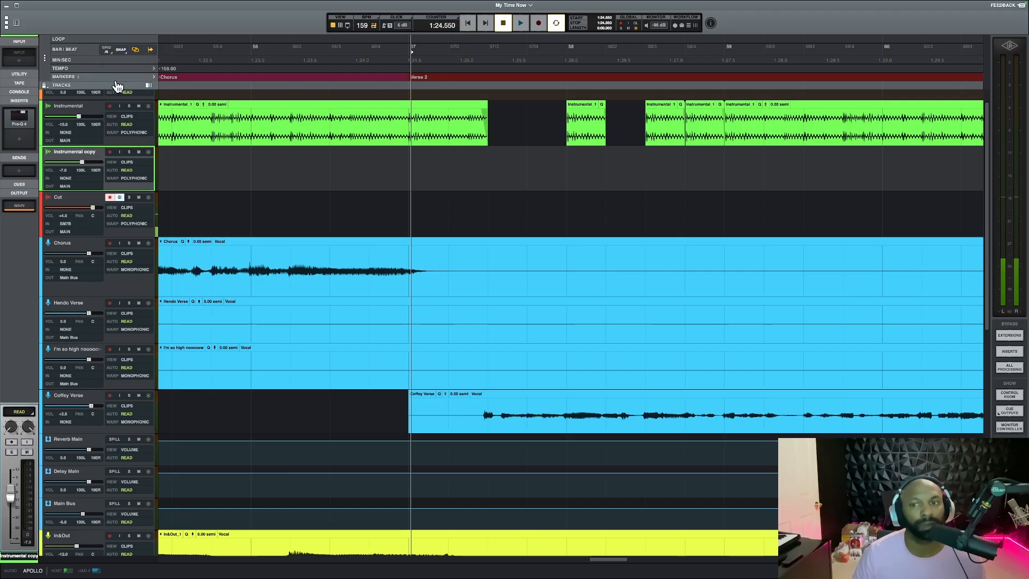
pyautogui.click(676, 132)
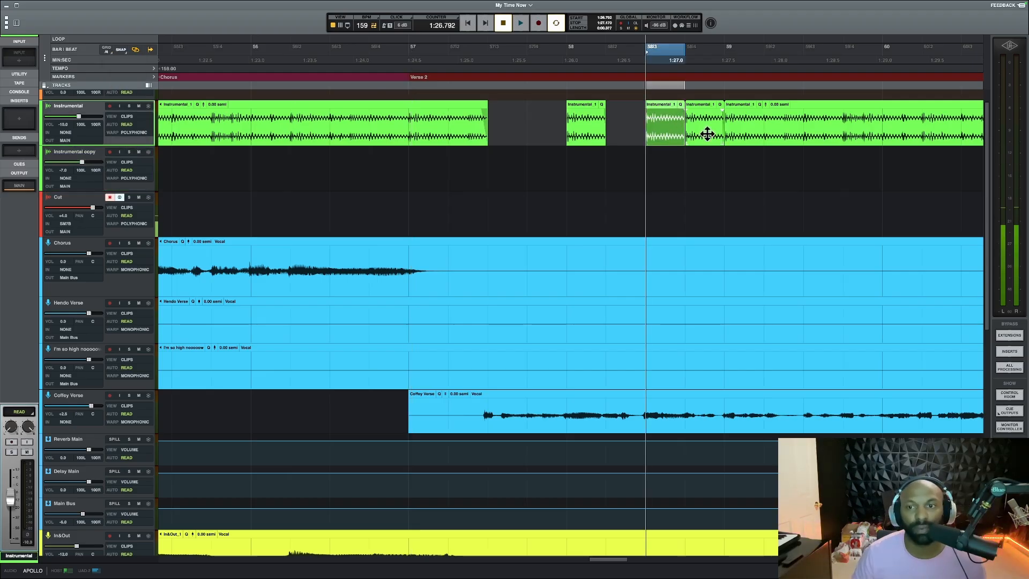
pyautogui.click(586, 132)
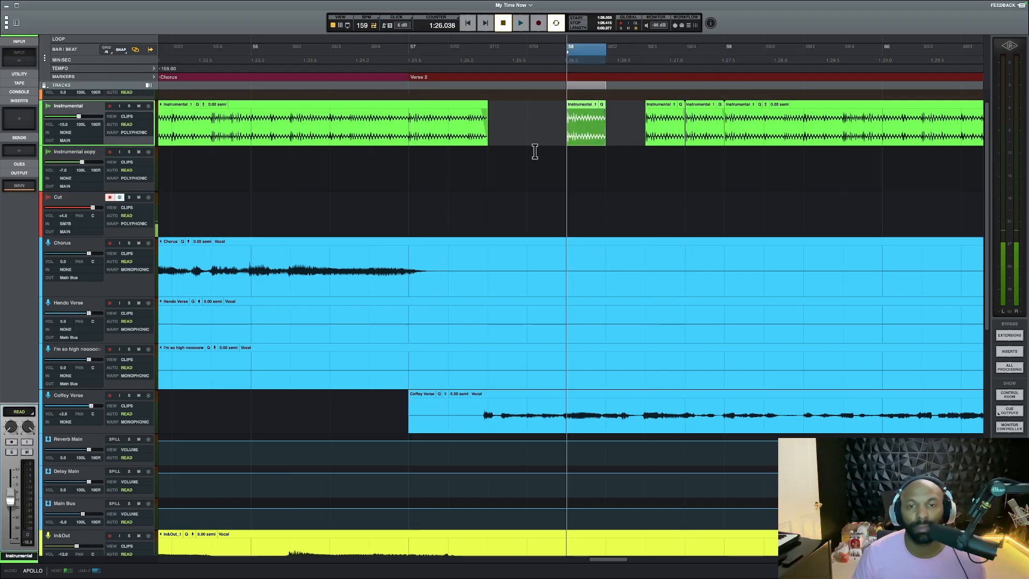
# Set the grid to Bar and play the instrumental chops from just after the start of Verse 2, then stop
pyautogui.click(423, 161)
pyautogui.click(109, 50)
pyautogui.click(114, 56)
pyautogui.press('space')
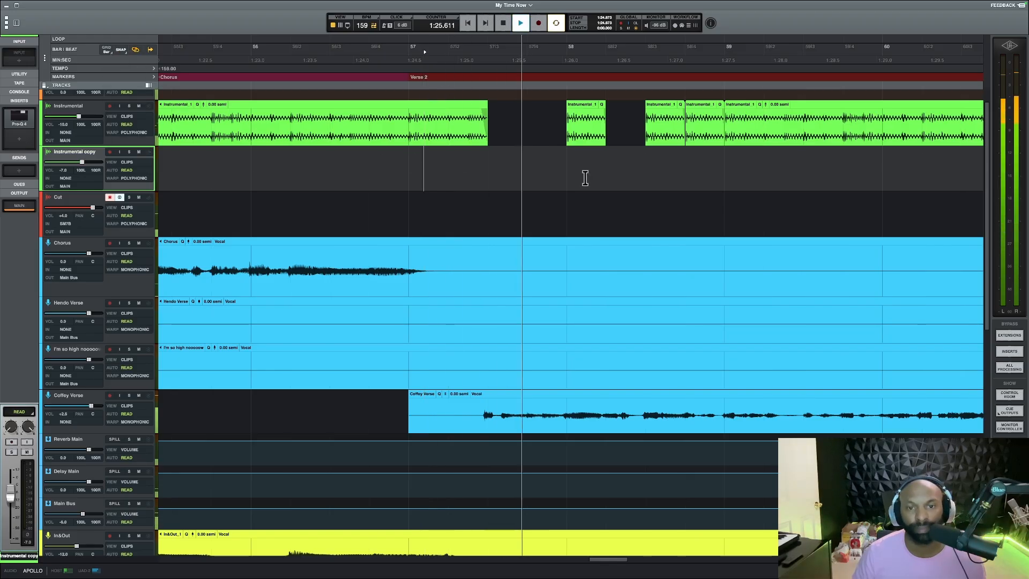
pyautogui.press('space')
# Examine the fade-out on the instrumental clip before Verse 2's first gap, then replay the opening chops and stop
pyautogui.press('t')
pyautogui.press('t')
pyautogui.press('t')
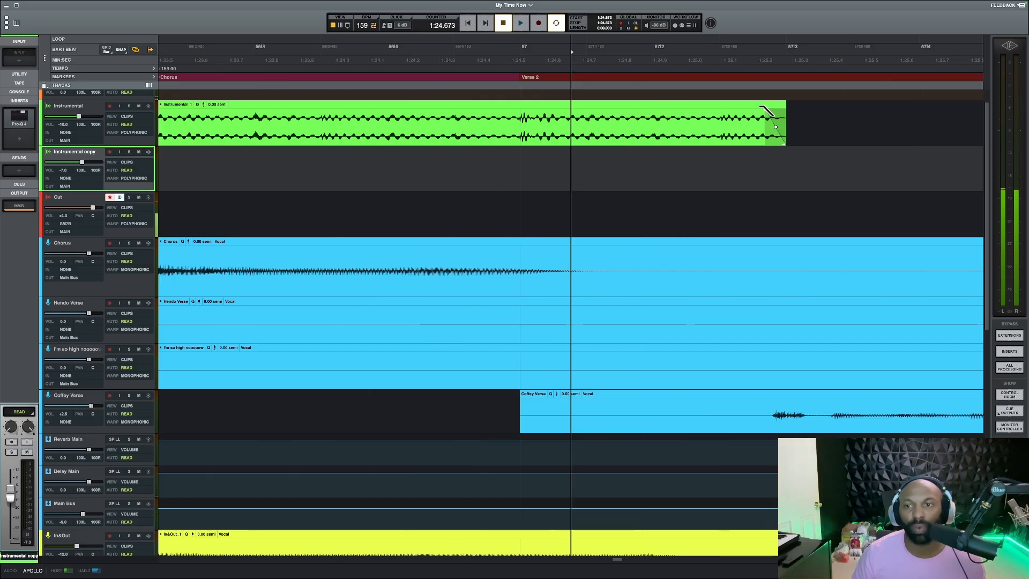
pyautogui.scroll(-10, 701, 209)
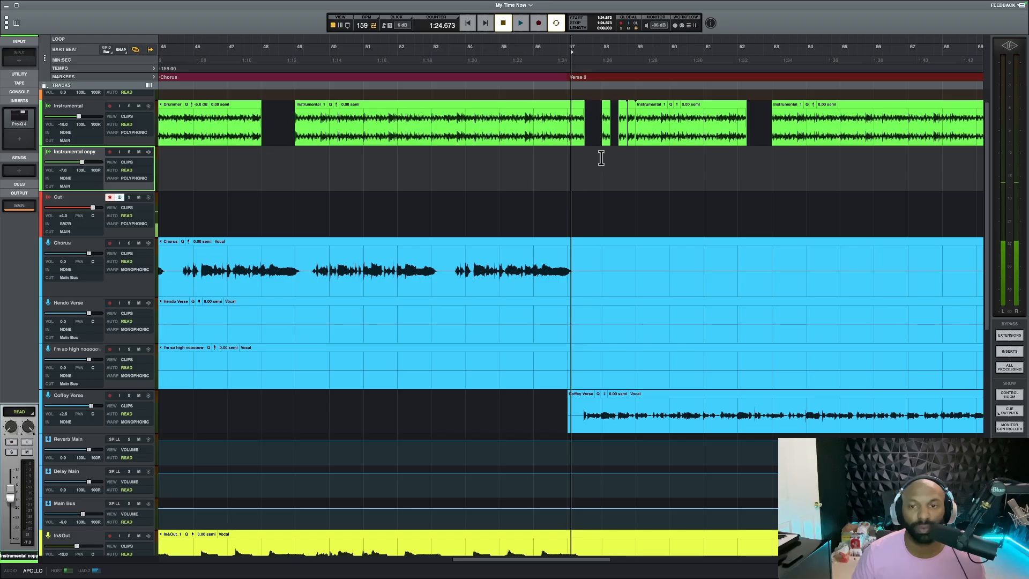
pyautogui.press('space')
pyautogui.hscroll(7, 638, 160)
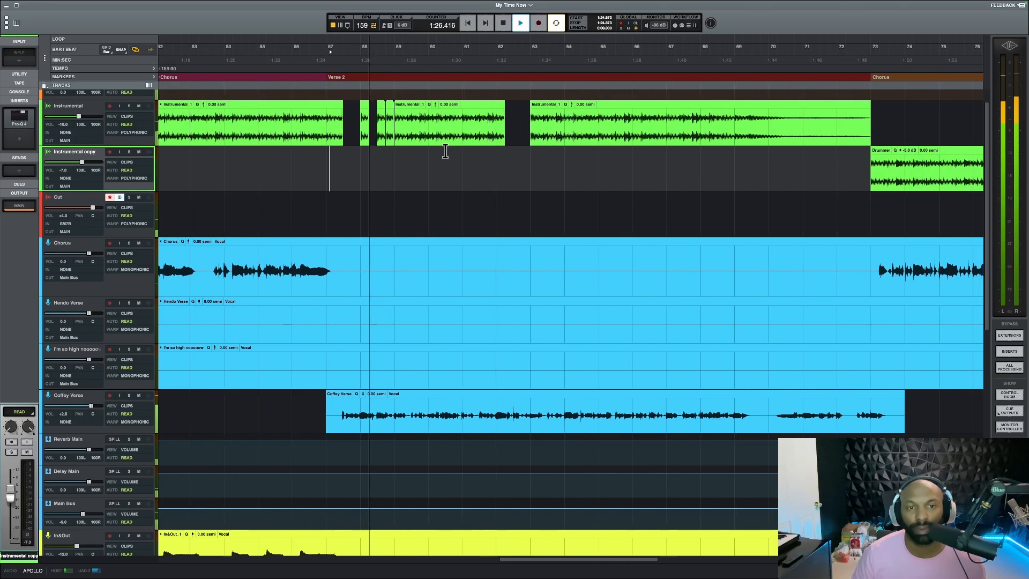
pyautogui.press('space')
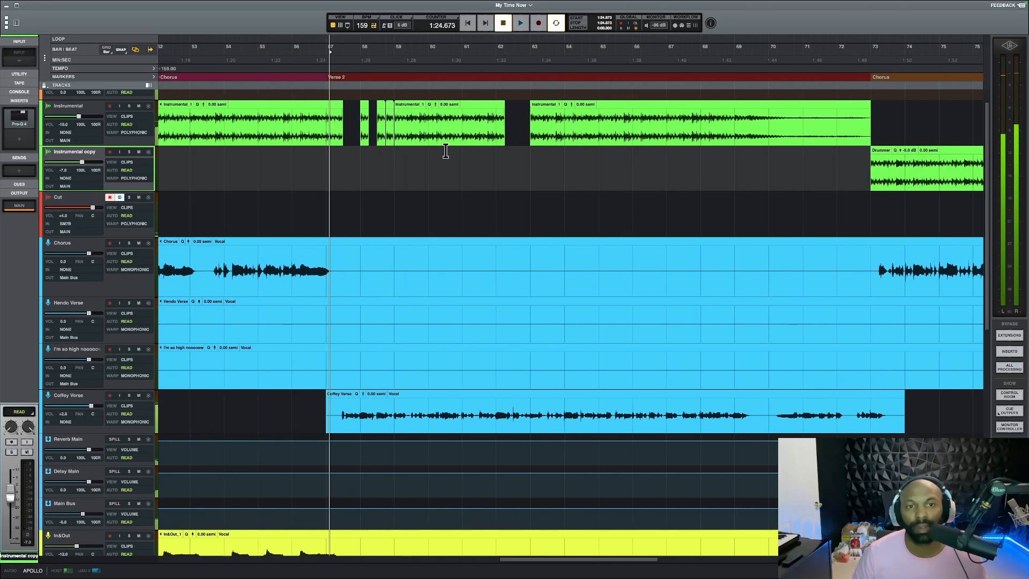
# Play Verse 2 from its start into the instrumental's gap after bar 62 and stop
pyautogui.scroll(5, 446, 151)
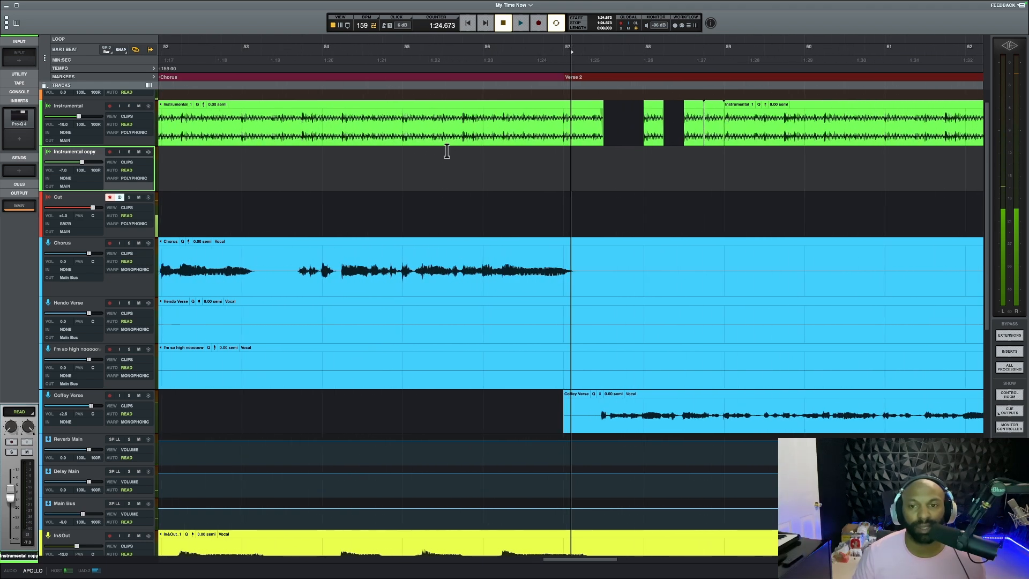
pyautogui.hscroll(5, 447, 151)
pyautogui.press('space')
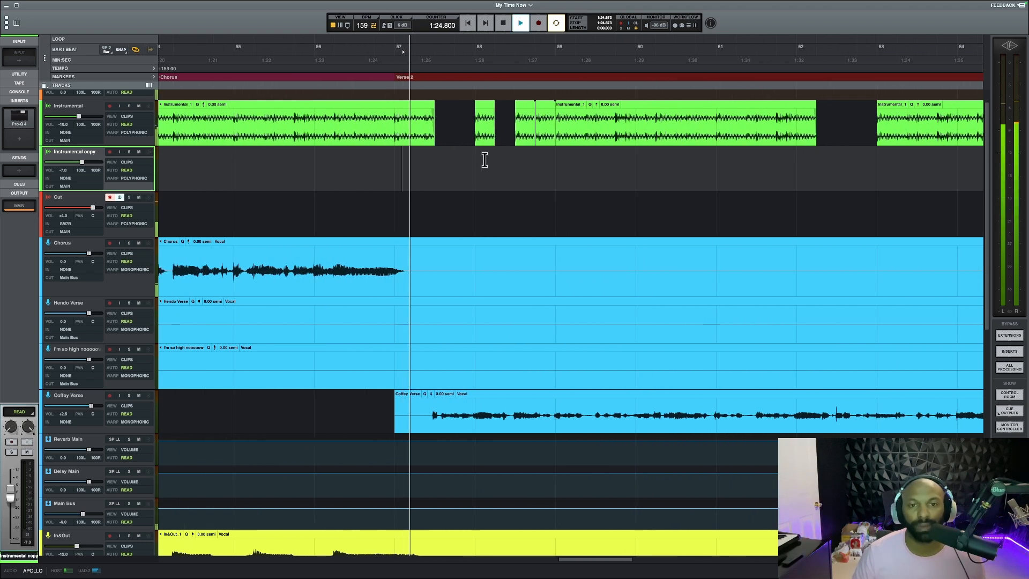
pyautogui.hscroll(1, 485, 160)
pyautogui.hscroll(10, 485, 160)
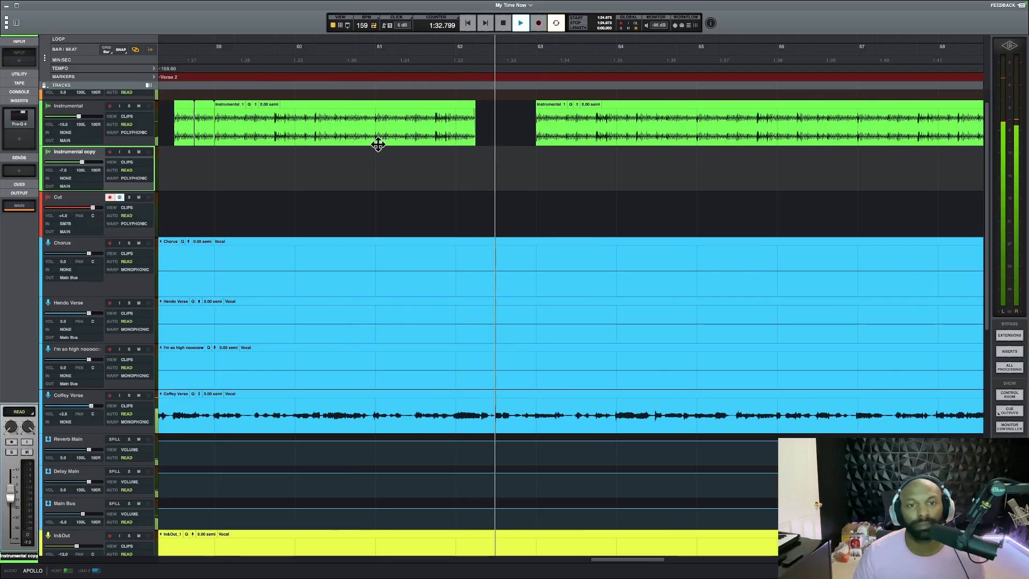
pyautogui.press('space')
# Set the playhead at bar 62, try extending the instrumental clip's end into the gap, and undo the change
pyautogui.click(453, 168)
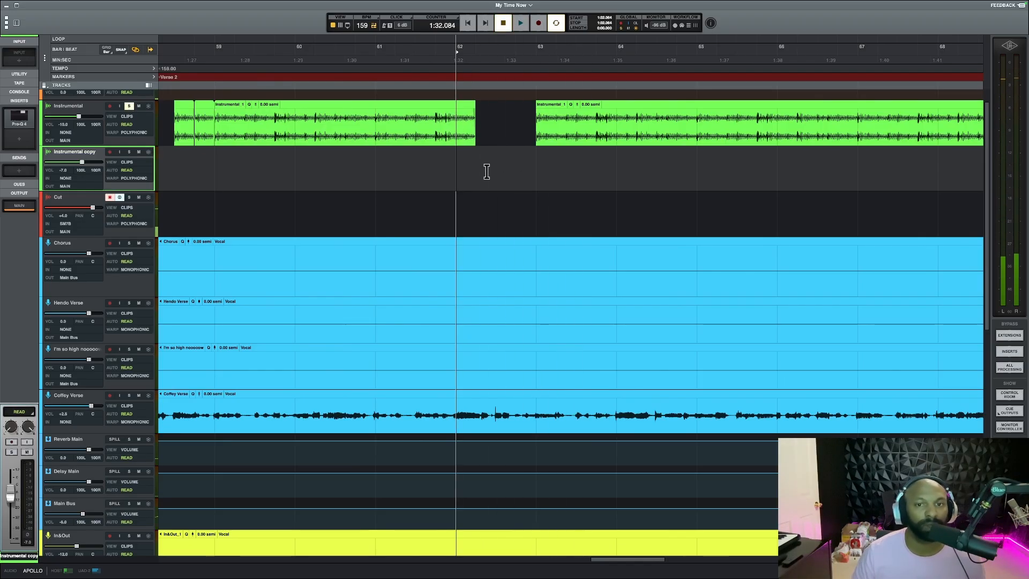
pyautogui.press('t')
pyautogui.press('t')
pyautogui.press('t')
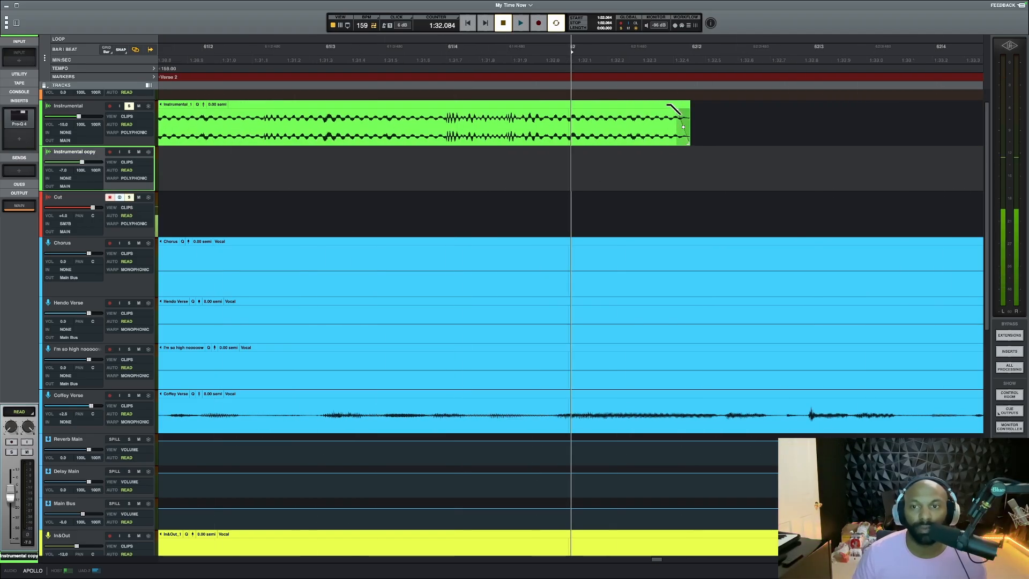
pyautogui.moveTo(689, 110)
pyautogui.mouseDown()
pyautogui.moveTo(715, 110)
pyautogui.moveTo(702, 110)
pyautogui.mouseUp()
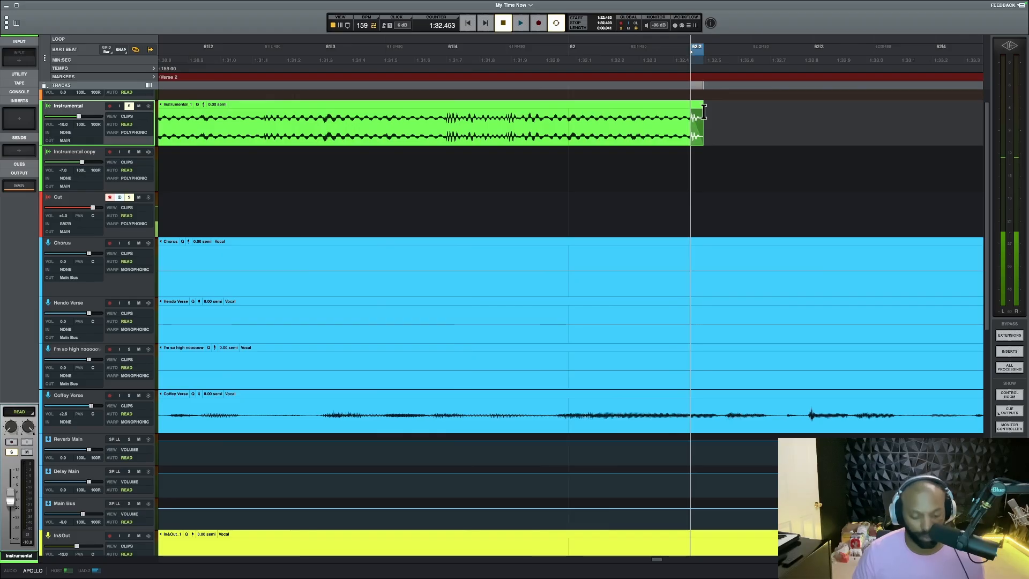
pyautogui.press('super+z')
pyautogui.click(712, 156)
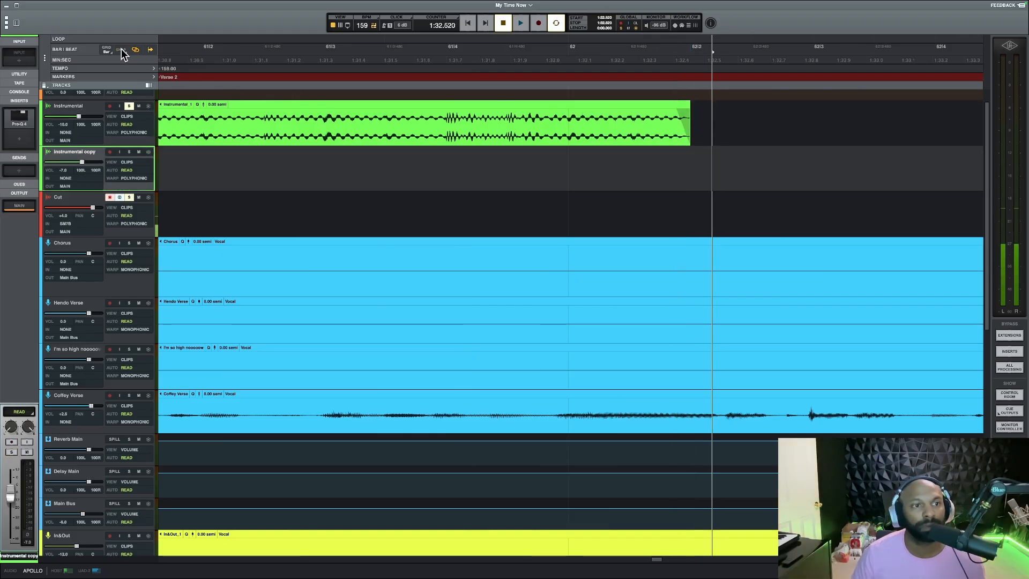
# Extend the instrumental clip past beat 4 of bar 62, with its fade-out starting at beat 2
pyautogui.moveTo(676, 109); pyautogui.dragTo(681, 110)
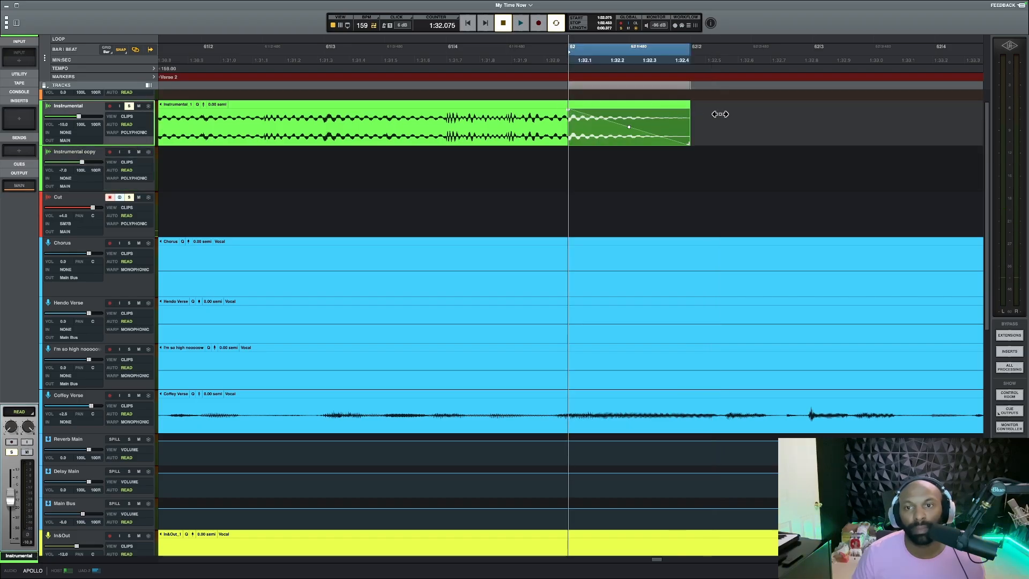
pyautogui.moveTo(721, 114); pyautogui.dragTo(708, 116)
pyautogui.moveTo(568, 110); pyautogui.dragTo(590, 108)
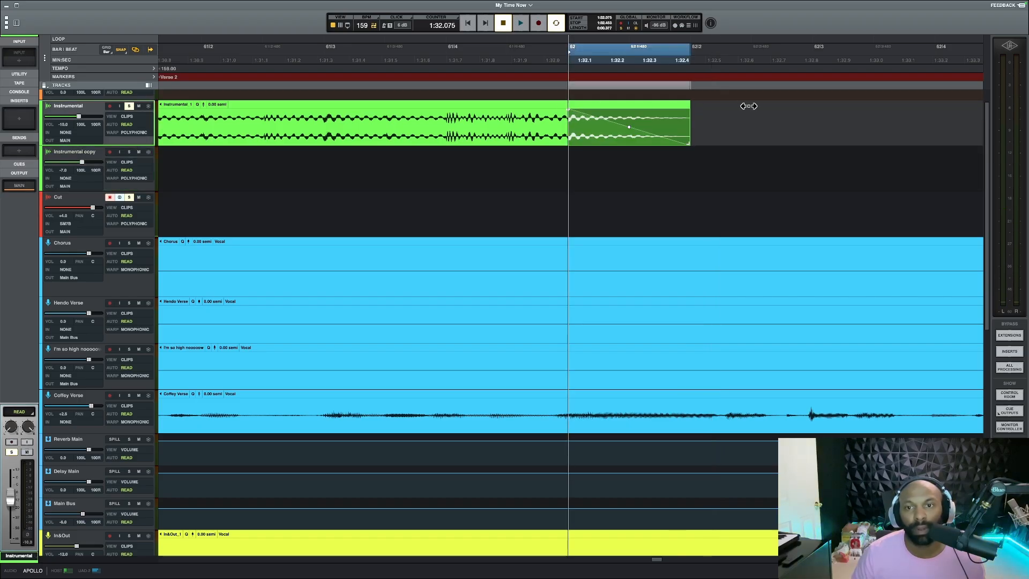
pyautogui.moveTo(498, 131); pyautogui.dragTo(841, 106)
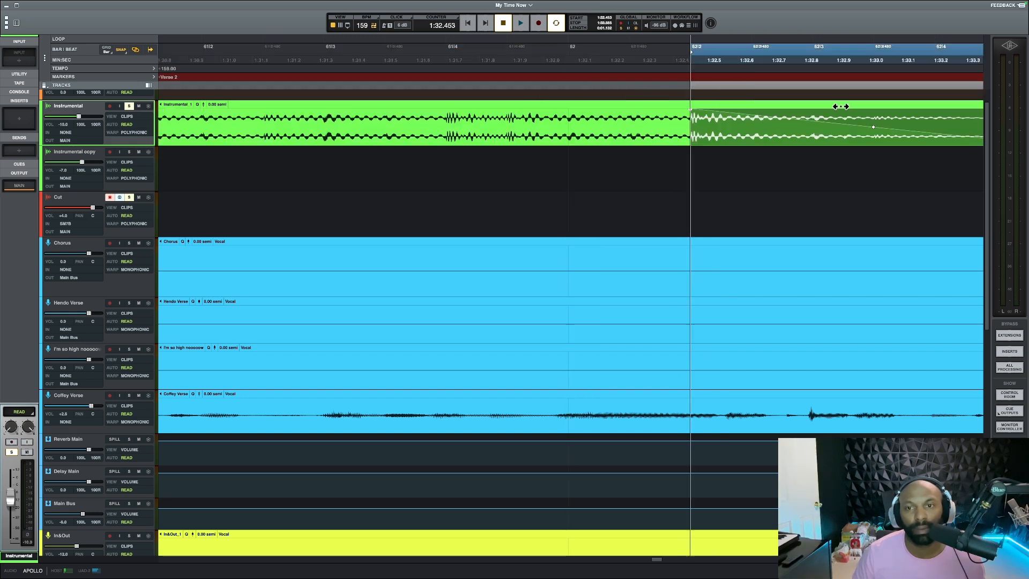
# Undo the last instrumental clip extension, then turn snapping off and remove the fade-out at the clip's end in bar 62
pyautogui.hotkey('ctrl', 'z')
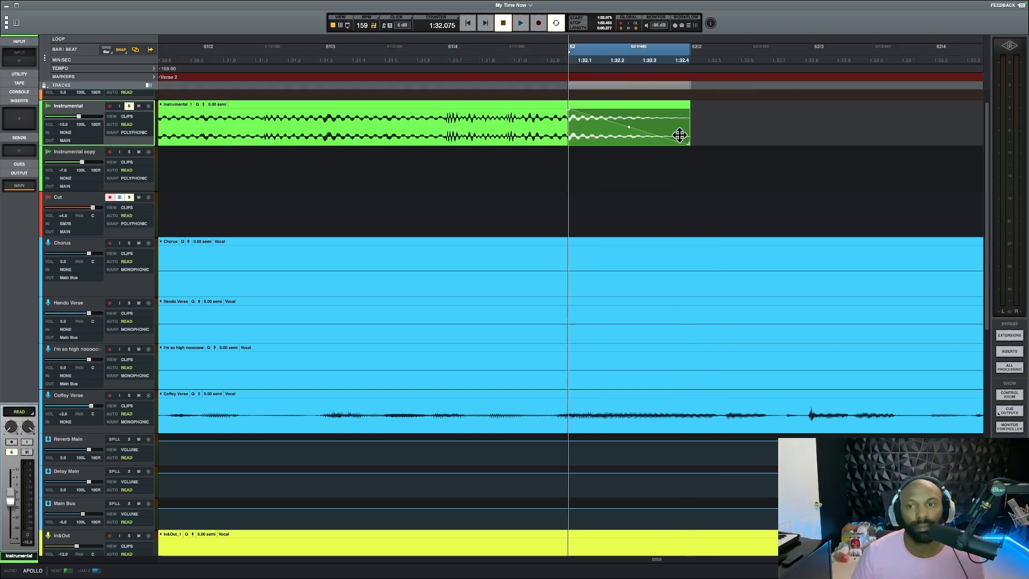
pyautogui.click(122, 50)
pyautogui.moveTo(570, 111); pyautogui.dragTo(692, 102)
# Play the instrumental's unfaded ending from 1:32.133 into the gap and stop
pyautogui.click(586, 171)
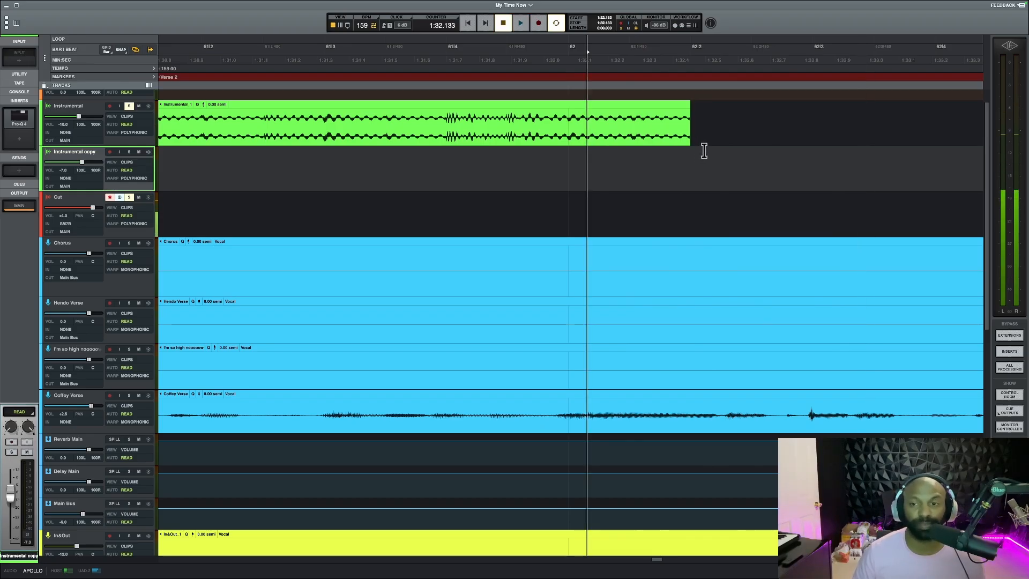
pyautogui.press('space')
pyautogui.press('space')
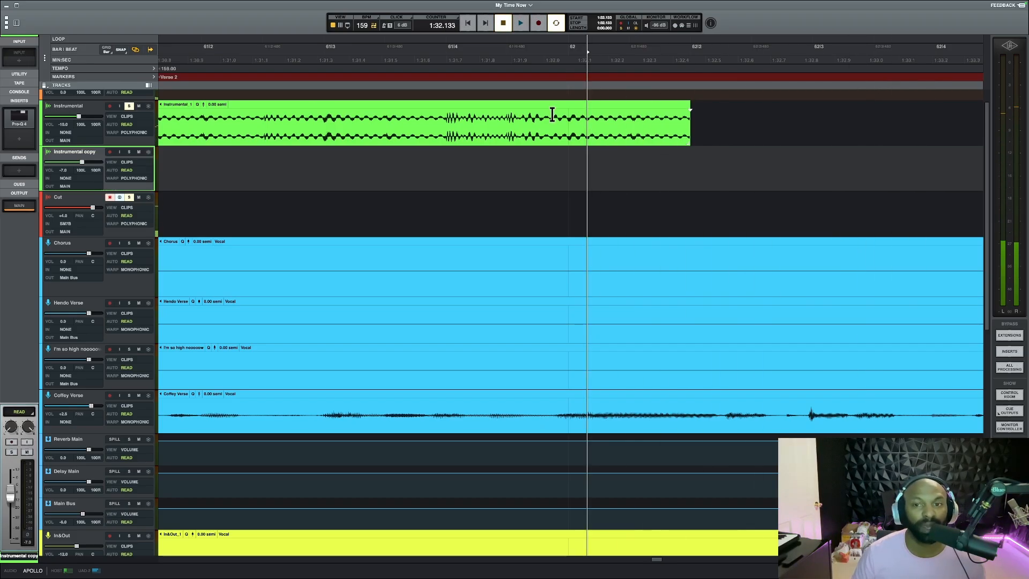
# Add a short fade-out at the end of the instrumental clip, starting at 1:32.420
pyautogui.click(679, 114)
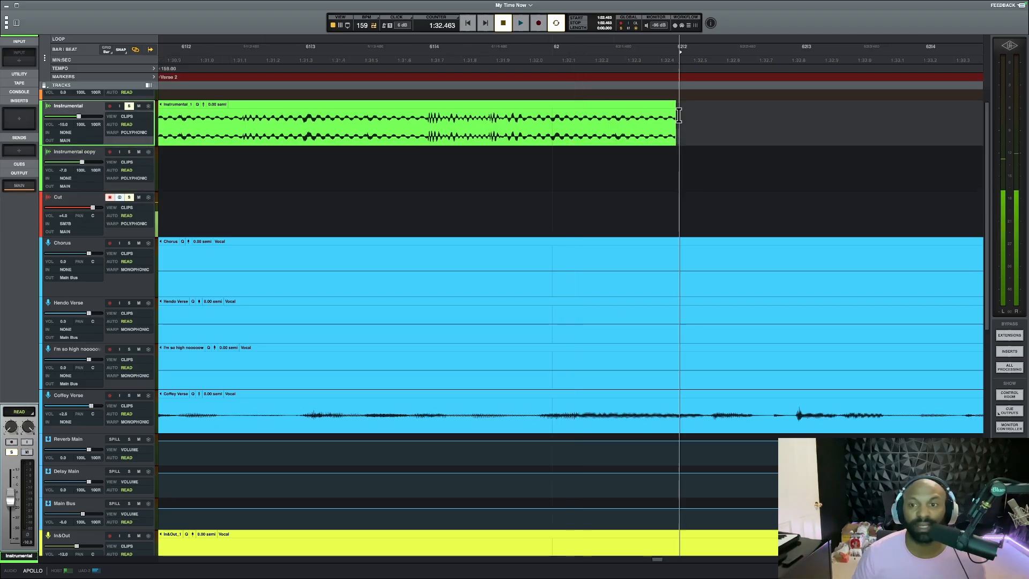
pyautogui.press('super+]')
pyautogui.press('super+]')
pyautogui.press('super+]')
pyautogui.press('super+]')
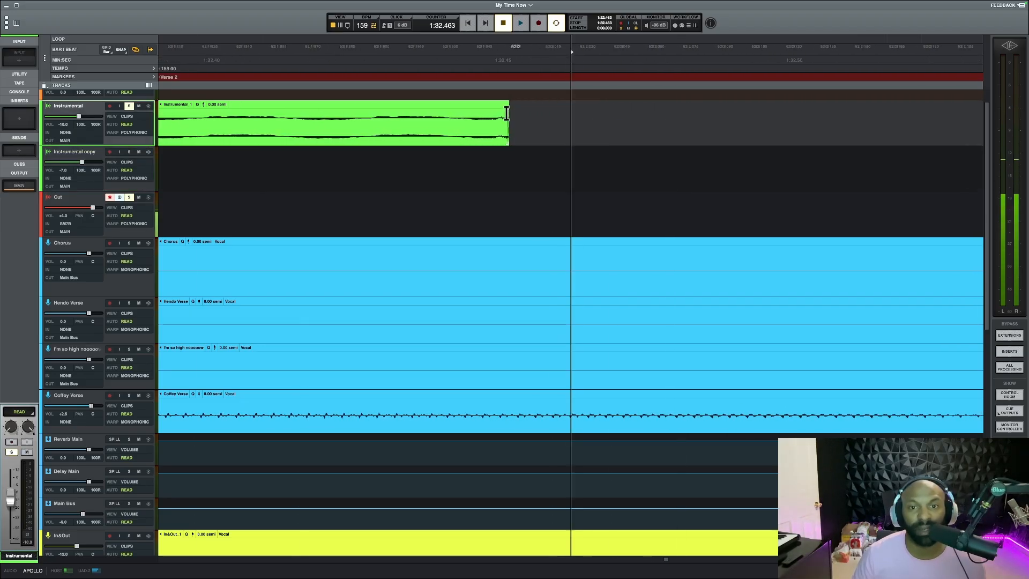
pyautogui.moveTo(505, 108); pyautogui.dragTo(320, 88)
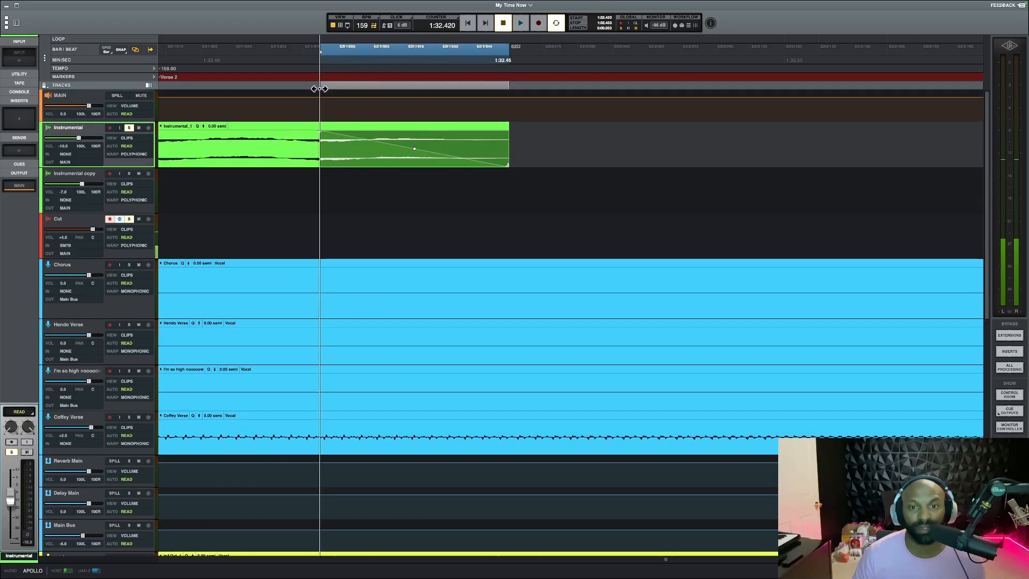
# Lengthen the instrumental clip's fade-out so it starts at 1:32.397
pyautogui.press('super+[')
pyautogui.press('super+[')
pyautogui.press('super+[')
pyautogui.press('super+[')
pyautogui.press('super+]')
pyautogui.press('super+]')
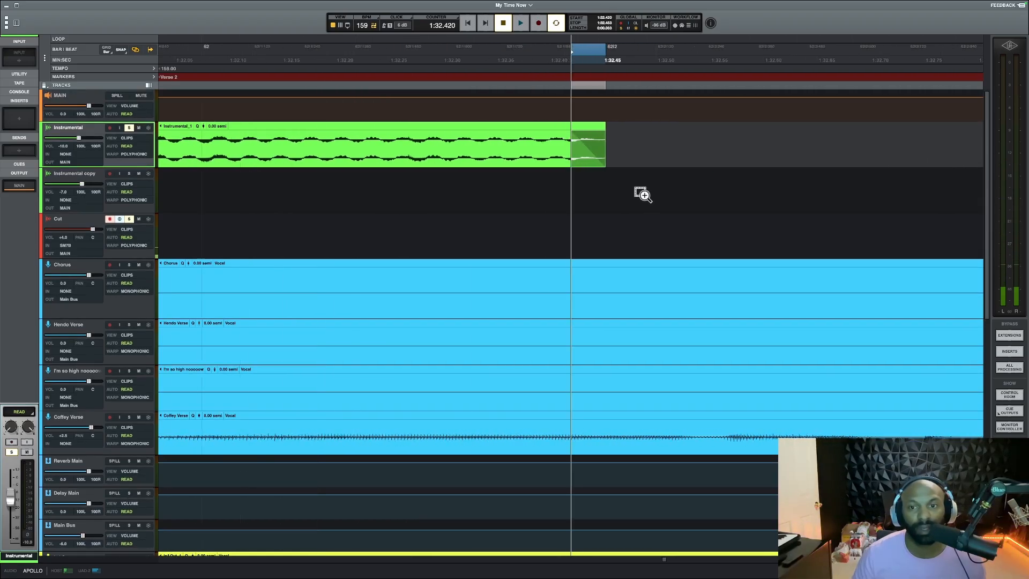
pyautogui.moveTo(568, 131); pyautogui.dragTo(536, 129)
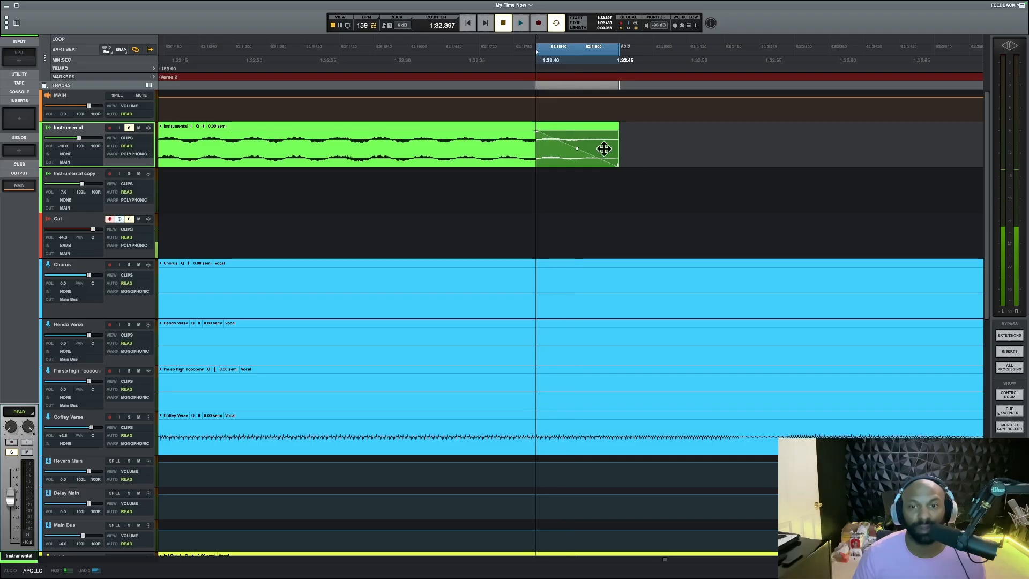
# Play the faded clip ending from 1:31.982 into the gap several times and stop
pyautogui.press('super+[')
pyautogui.press('super+[')
pyautogui.press('super+[')
pyautogui.click(507, 182)
pyautogui.press('space')
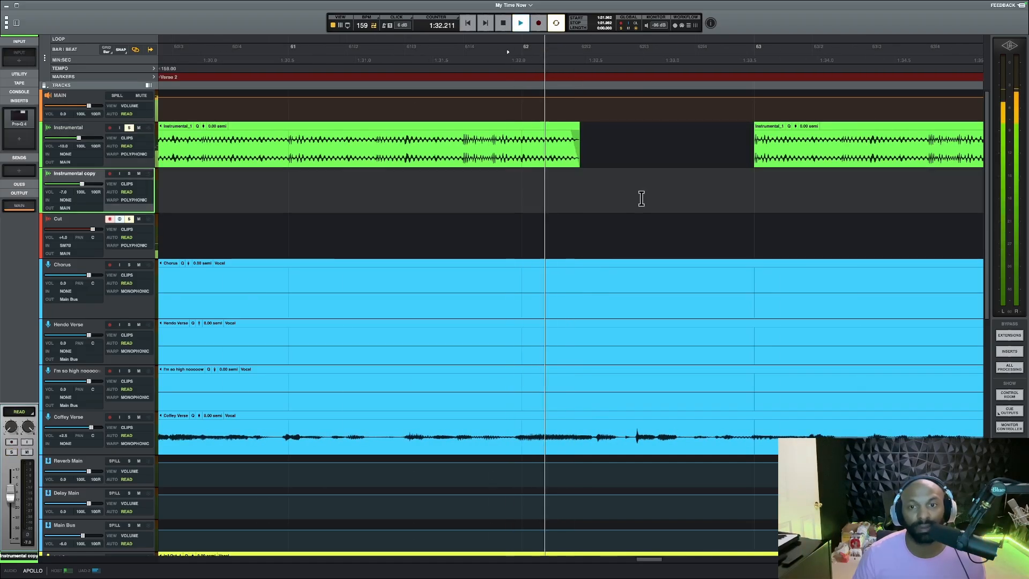
pyautogui.press('space')
pyautogui.press('space')
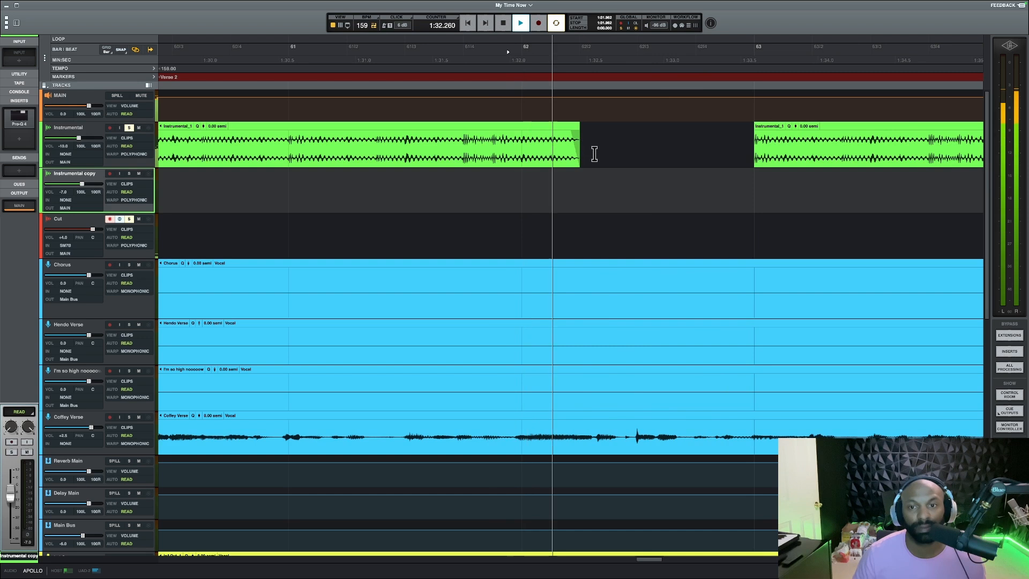
pyautogui.press('space')
pyautogui.press('space')
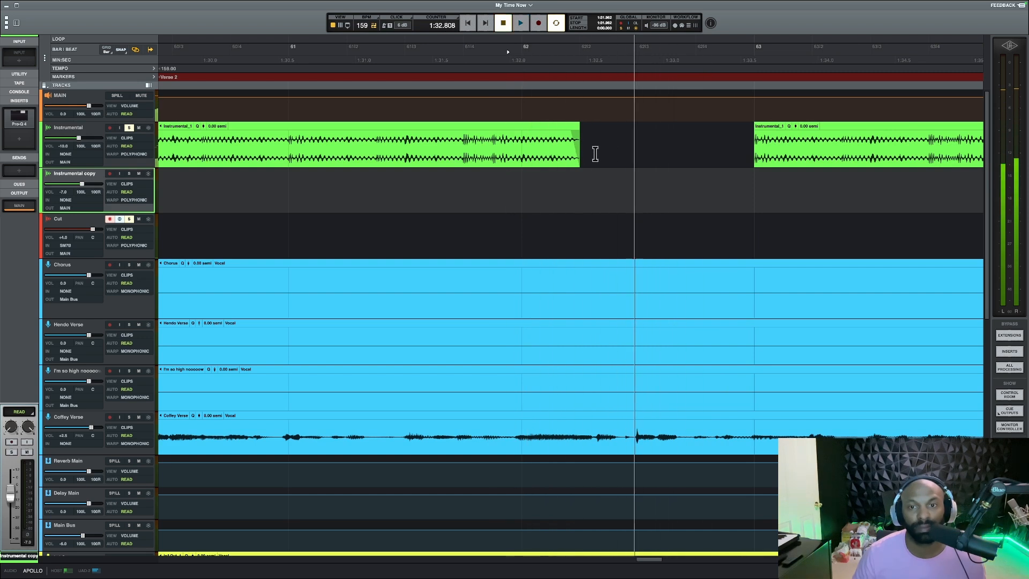
pyautogui.press('space')
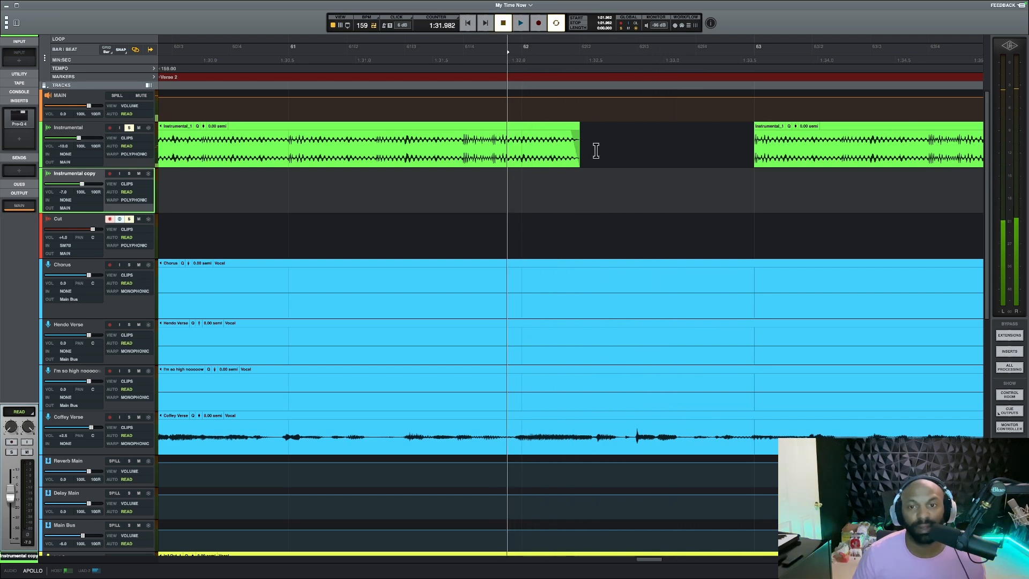
# Reduce the fade-out to almost nothing, starting at 1:32.452 at the instrumental clip's edge
pyautogui.click(596, 151)
pyautogui.scroll(5, 594, 149)
pyautogui.moveTo(454, 135); pyautogui.dragTo(483, 131)
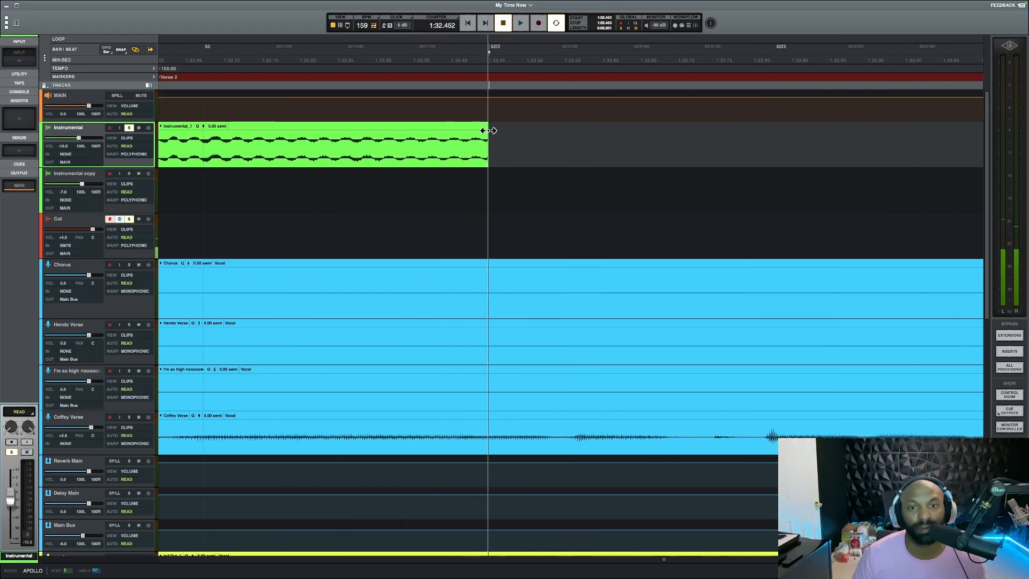
# Play the abrupt clip ending from 1:32.084 into the gap and stop
pyautogui.scroll(-5, 530, 159)
pyautogui.click(454, 189)
pyautogui.press('space')
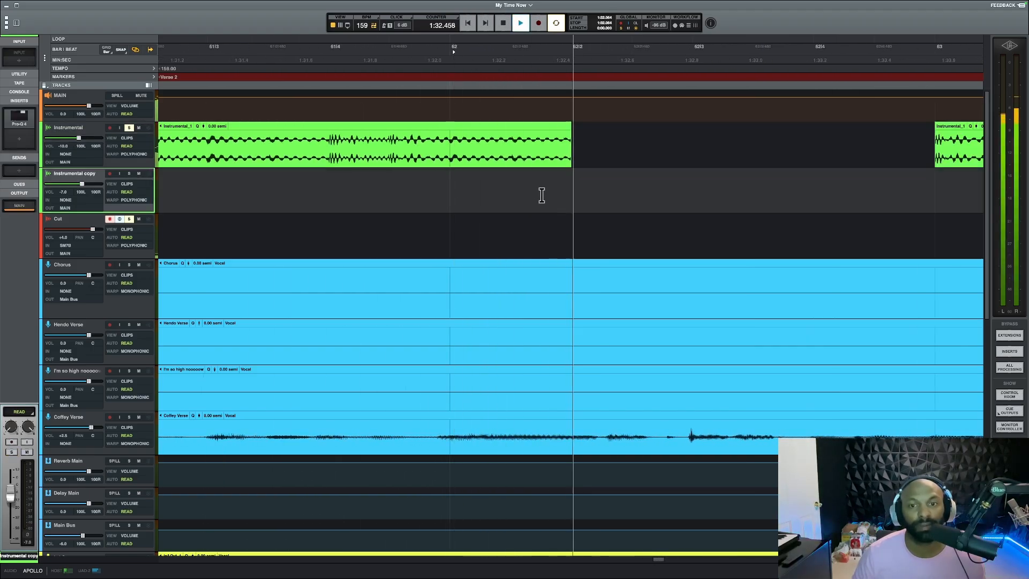
pyautogui.press('space')
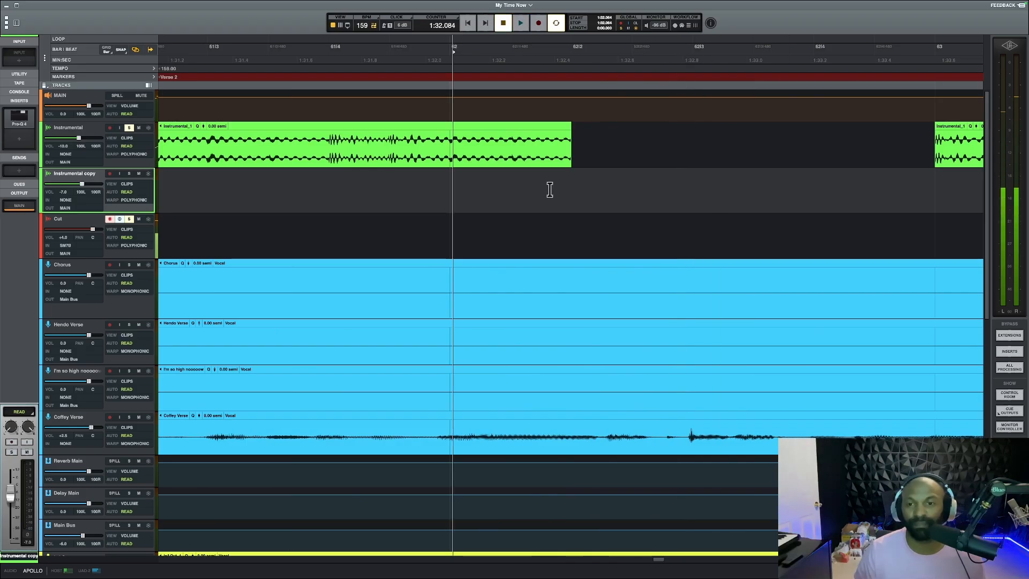
# Redraw the instrumental clip's fade-out from 1:32.391, then shorten it to start at about 1:32.42
pyautogui.click(580, 133)
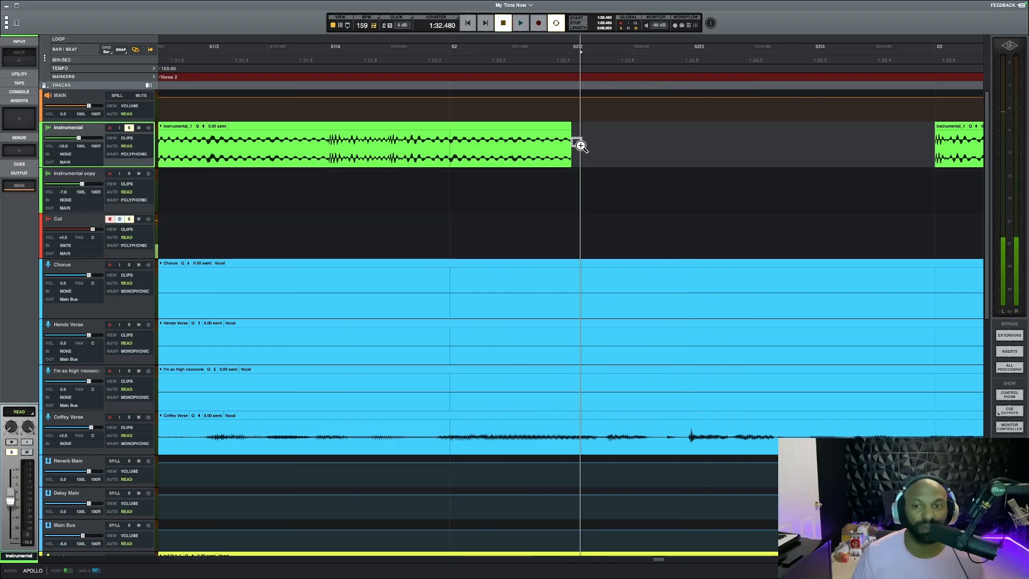
pyautogui.scroll(5, 534, 150)
pyautogui.moveTo(534, 130); pyautogui.dragTo(457, 130)
pyautogui.scroll(-5, 551, 181)
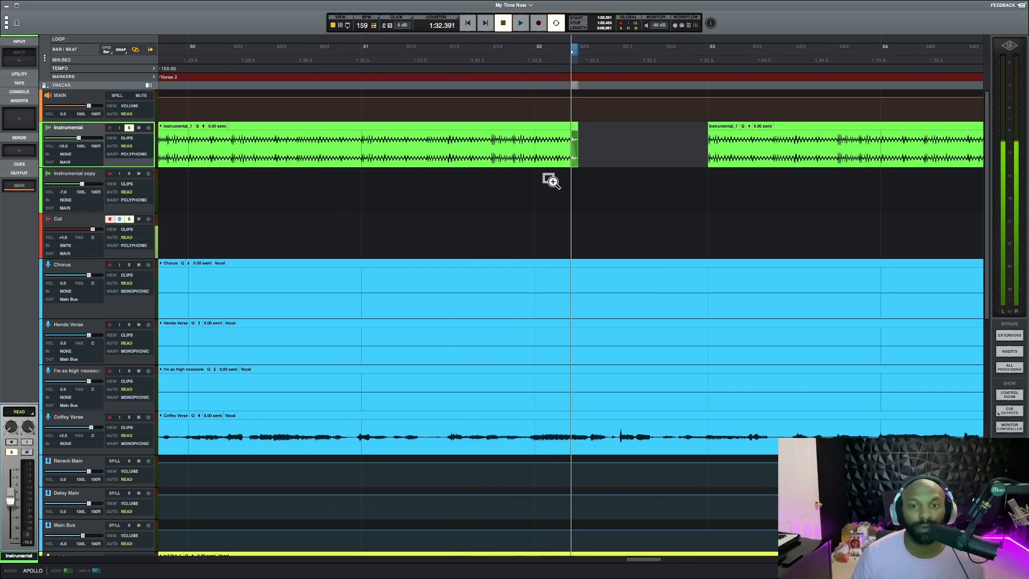
pyautogui.scroll(5, 579, 138)
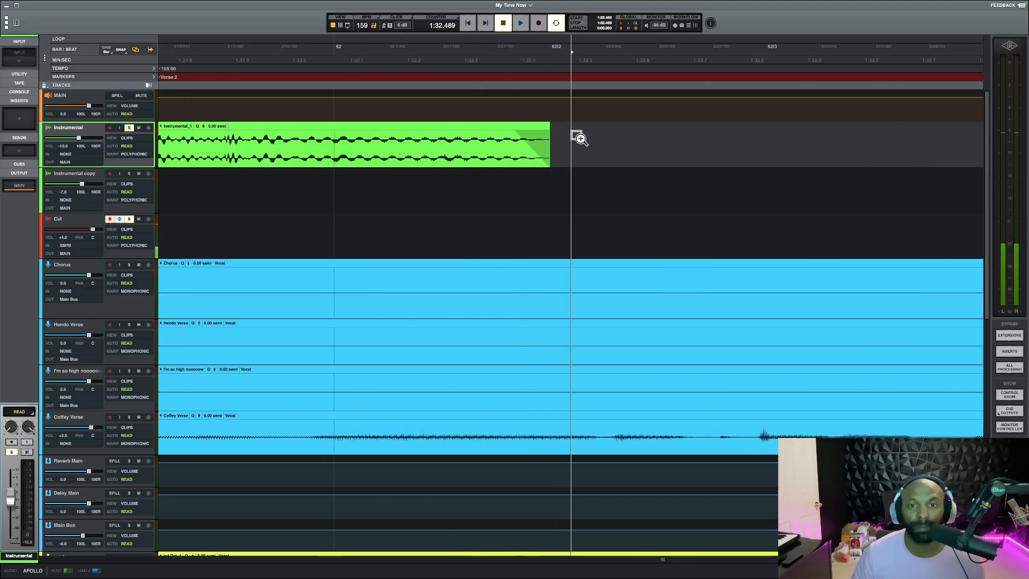
pyautogui.moveTo(479, 133); pyautogui.dragTo(505, 131)
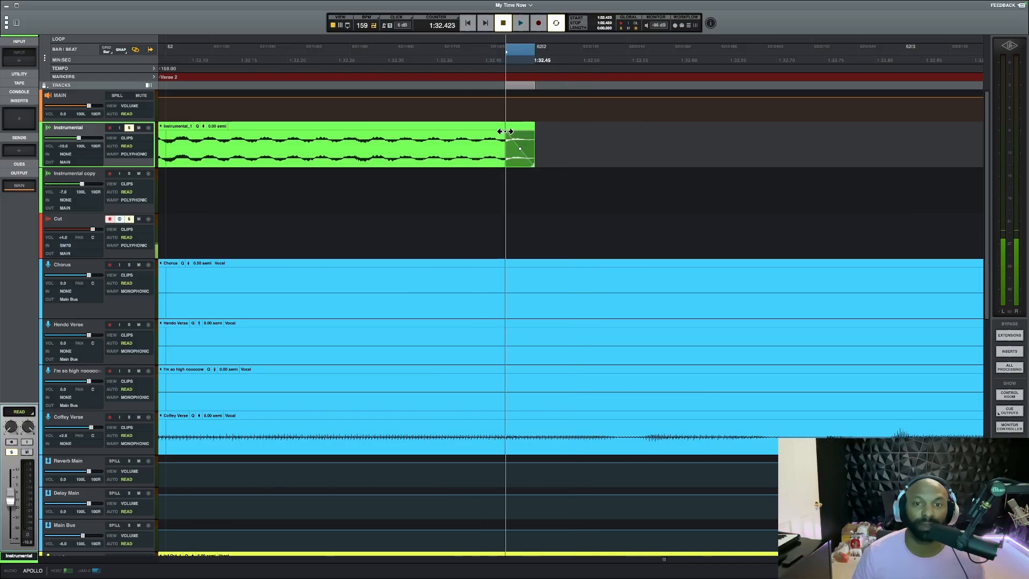
# Play the instrumental's ending twice from 1:32.056 into the gap before bar 63 and stop
pyautogui.scroll(-5, 553, 158)
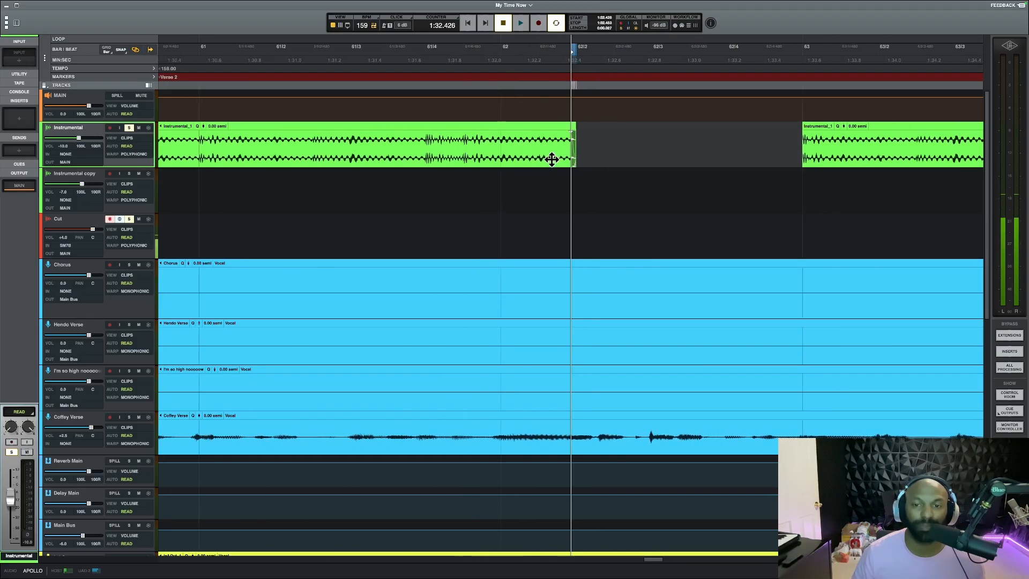
pyautogui.scroll(-1, 539, 167)
pyautogui.click(530, 178)
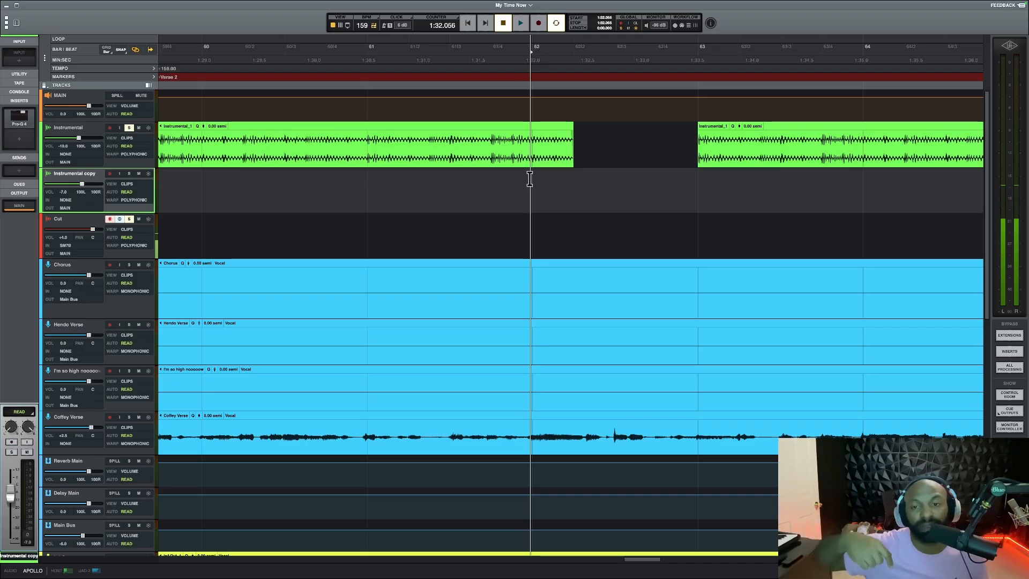
pyautogui.press('space')
pyautogui.press('space')
pyautogui.press('space')
pyautogui.press('space')
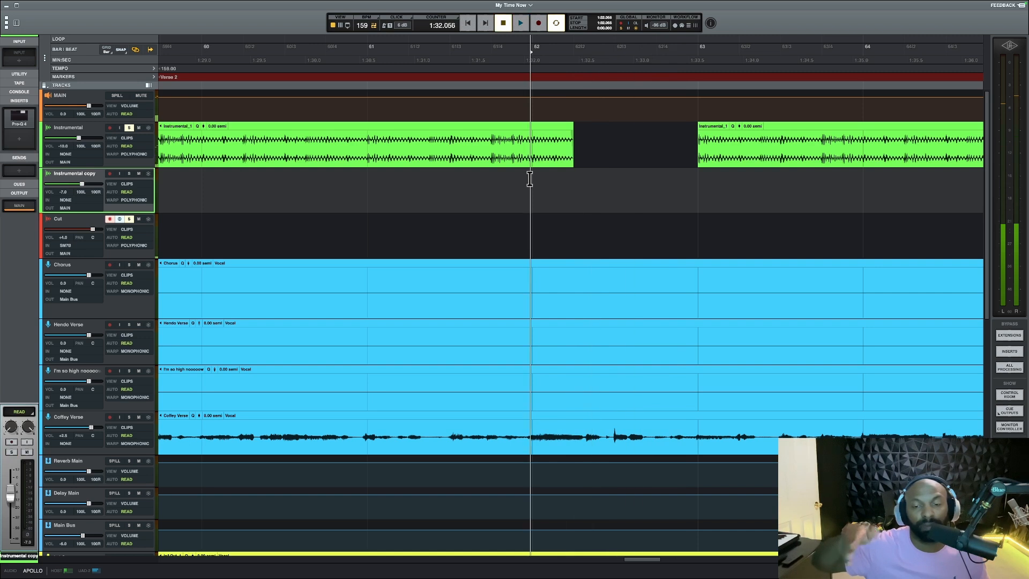
# Lengthen the fade-out at the instrumental clip's end so it starts at 1:32.408
pyautogui.click(580, 141)
pyautogui.scroll(8, 574, 138)
pyautogui.click(481, 137)
pyautogui.scroll(-6, 558, 155)
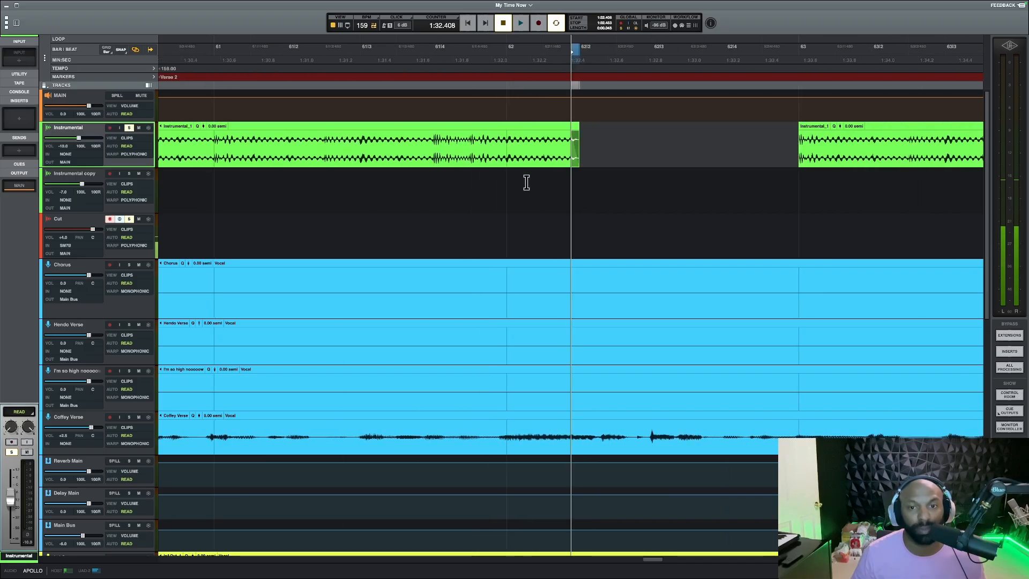
# Play the lengthened fade-out from 1:32.209 and stop
pyautogui.click(528, 183)
pyautogui.press('space')
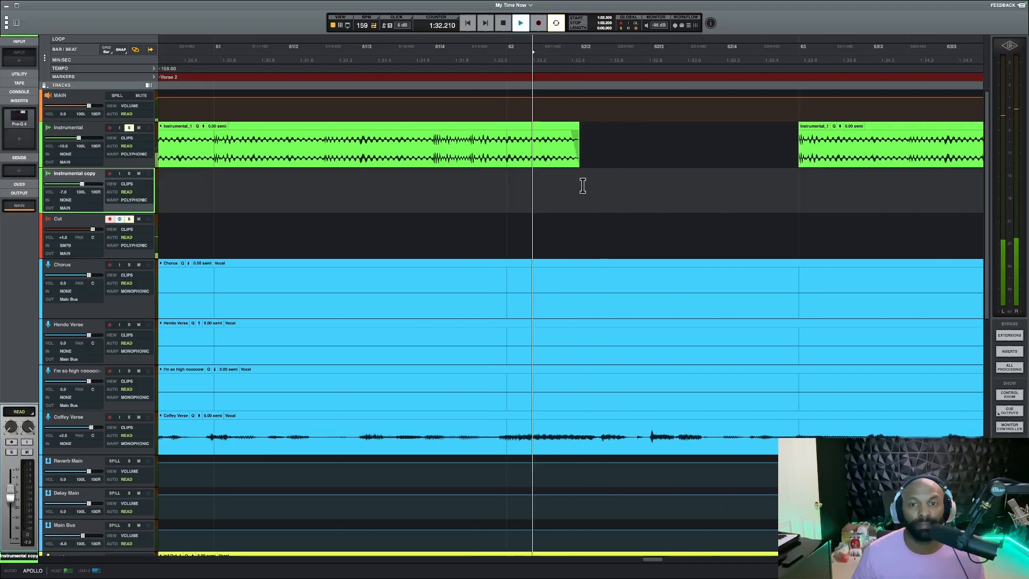
pyautogui.press('space')
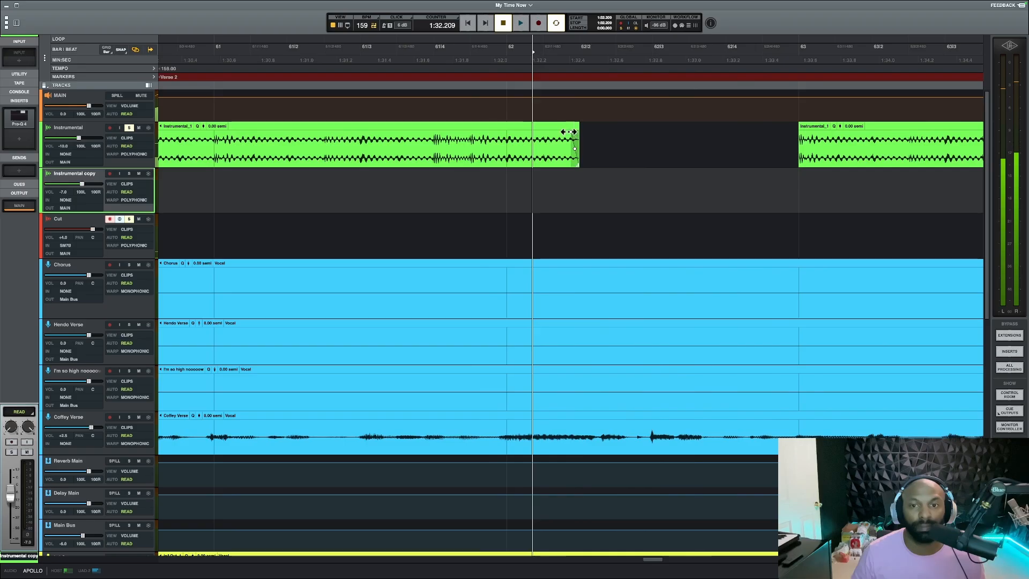
# Shorten the fade-out toward the clip's edge and play the ending from 1:32.018, then stop
pyautogui.click(574, 132)
pyautogui.click(496, 190)
pyautogui.press('space')
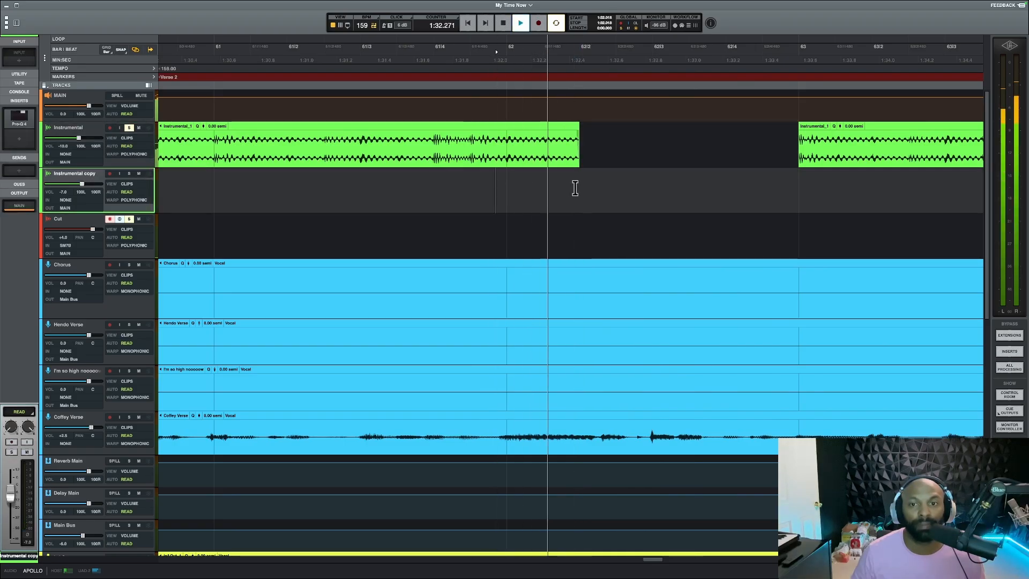
pyautogui.press('space')
# Set the fade-out to start at 1:32.449, play the ending from 1:32.225, and stop
pyautogui.click(582, 140)
pyautogui.scroll(5, 582, 139)
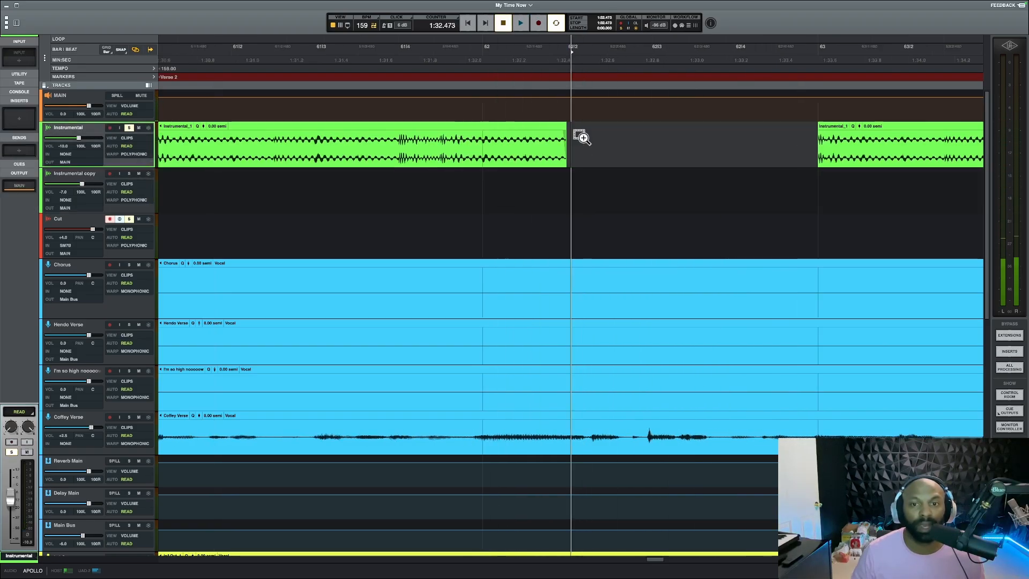
pyautogui.click(546, 133)
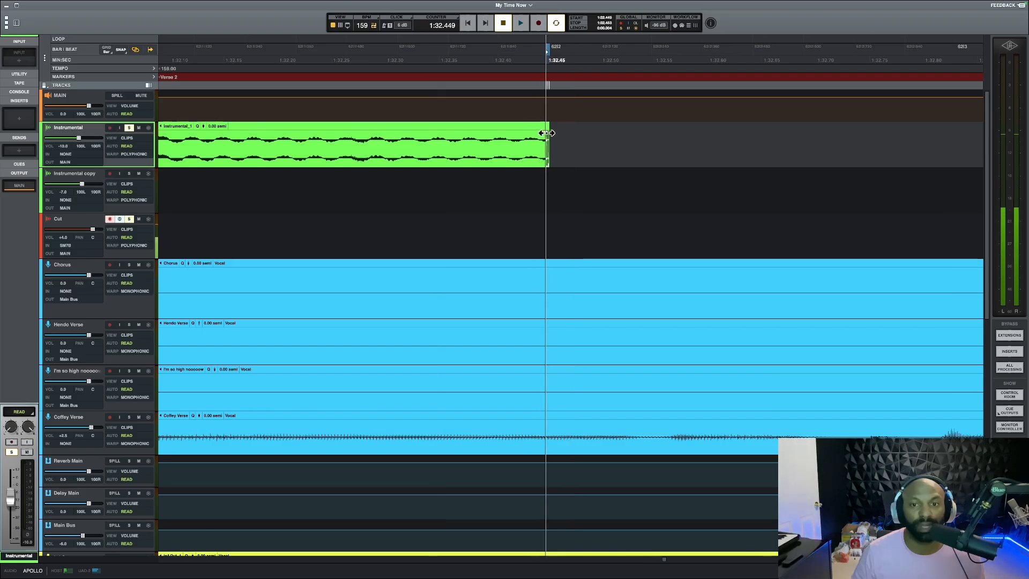
pyautogui.click(306, 209)
pyautogui.press('space')
pyautogui.press('space')
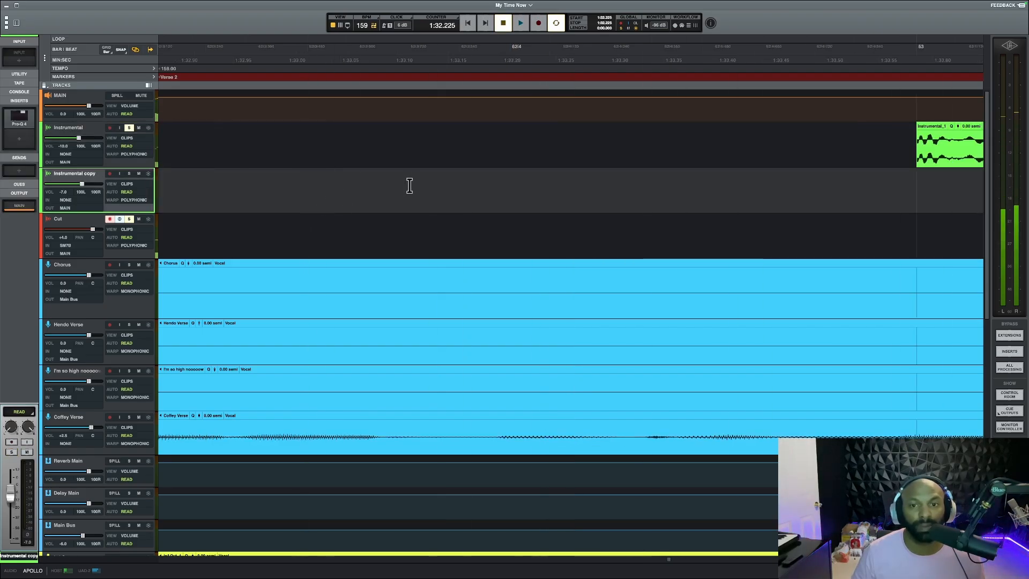
# Extend the instrumental clip's fade-out back to 1:32.183, then shorten it to a moderate length before the gap
pyautogui.hscroll(-12, 404, 178)
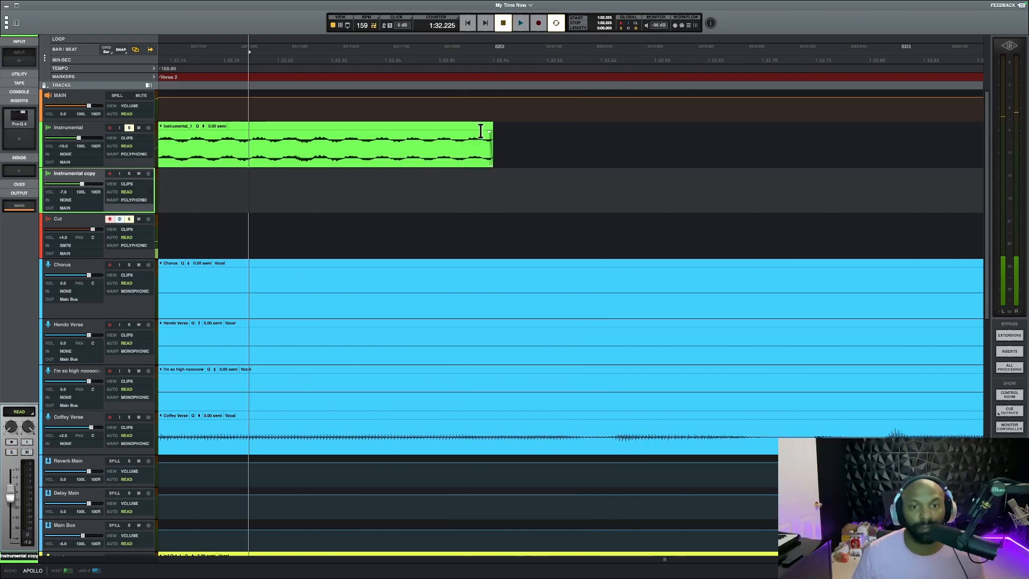
pyautogui.moveTo(490, 131); pyautogui.dragTo(203, 124)
pyautogui.scroll(-10, 315, 213)
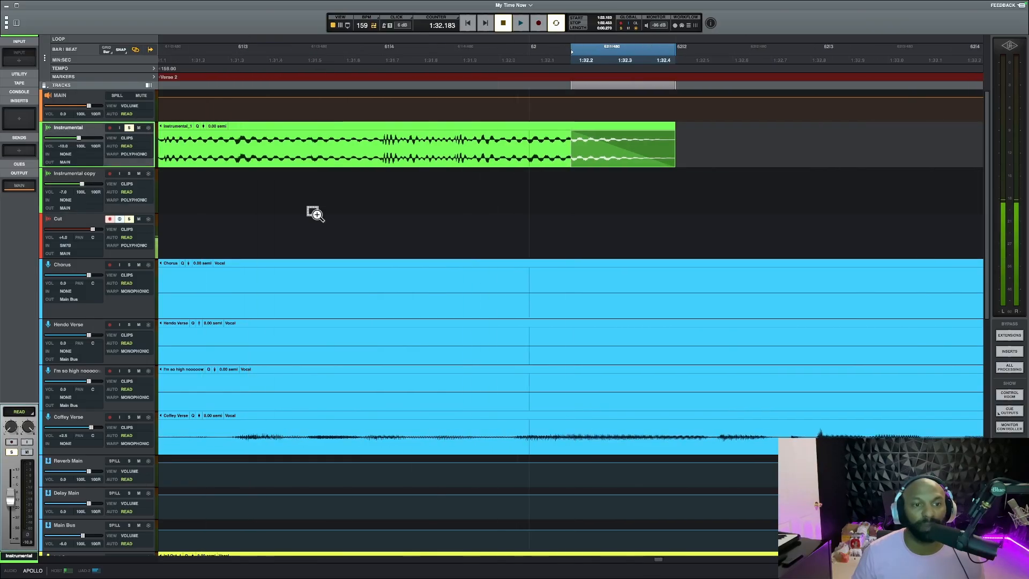
pyautogui.moveTo(572, 129); pyautogui.dragTo(597, 130)
# Play Verse 2 from 1:31.979 through the gap into the section after bar 63, stop, and review the verse's clip layout
pyautogui.click(546, 184)
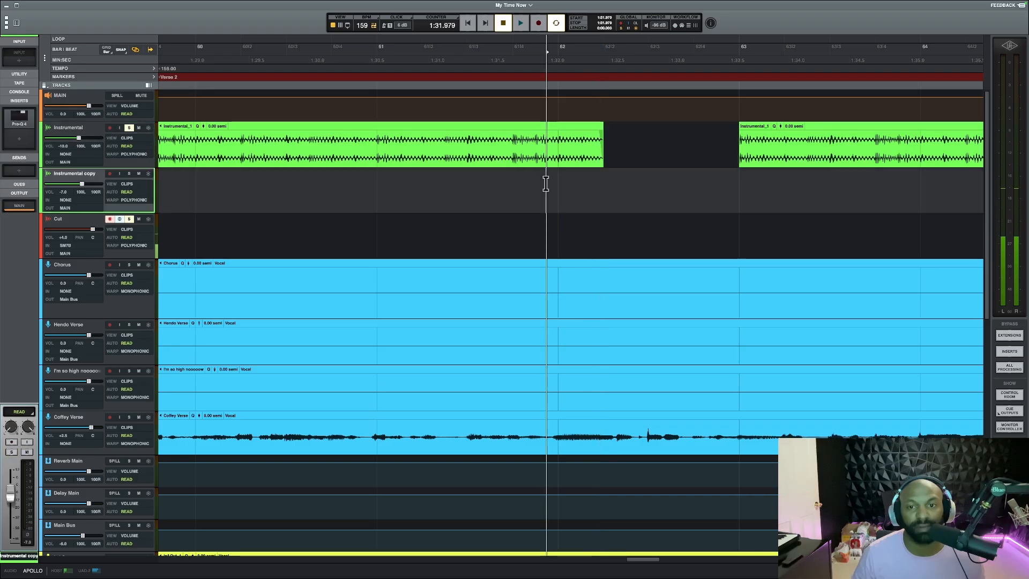
pyautogui.press('space')
pyautogui.hscroll(5, 717, 182)
pyautogui.scroll(-4, 697, 184)
pyautogui.scroll(-6, 677, 192)
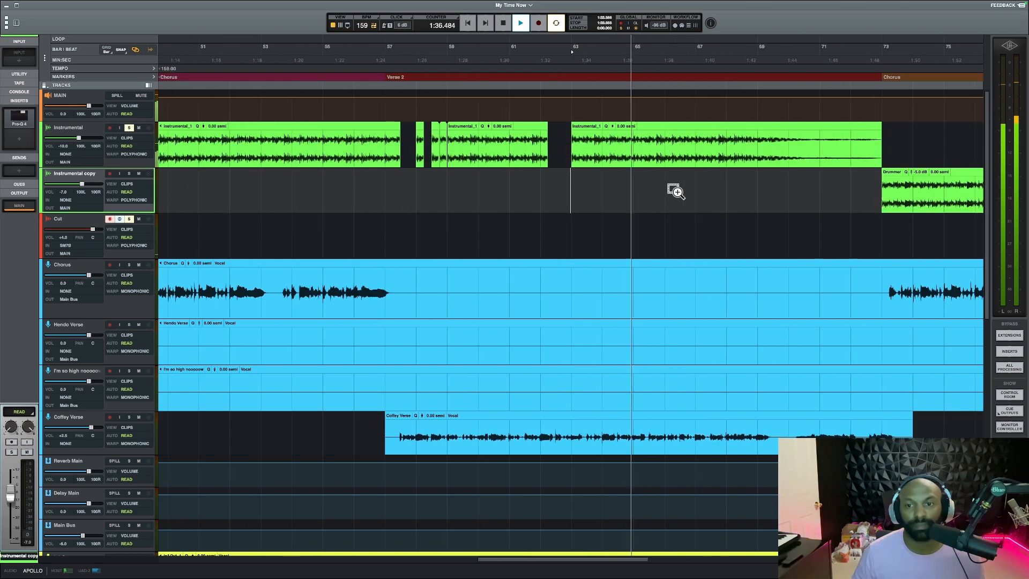
pyautogui.press('space')
pyautogui.hscroll(-5, 338, 233)
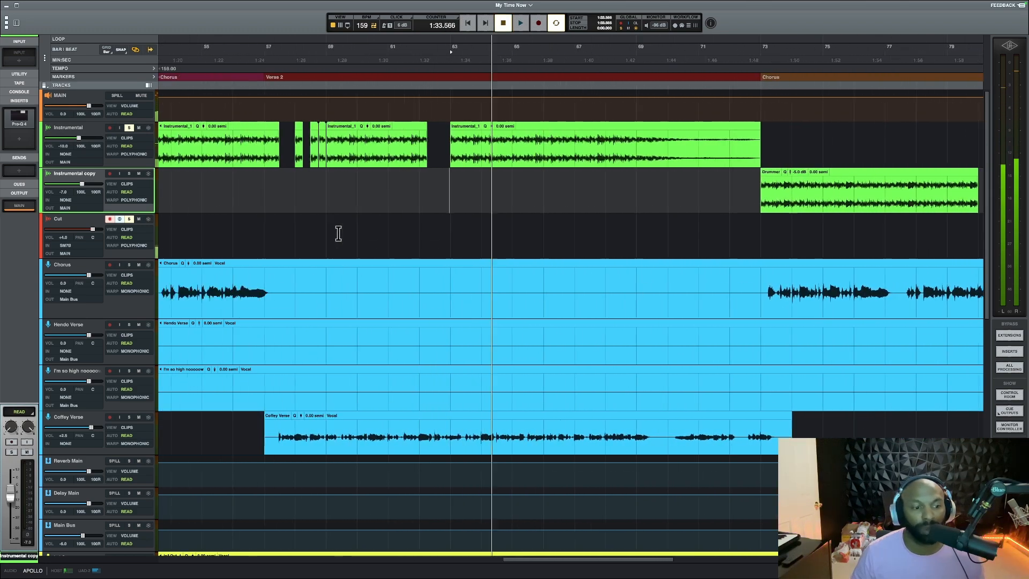
pyautogui.hscroll(10, 561, 181)
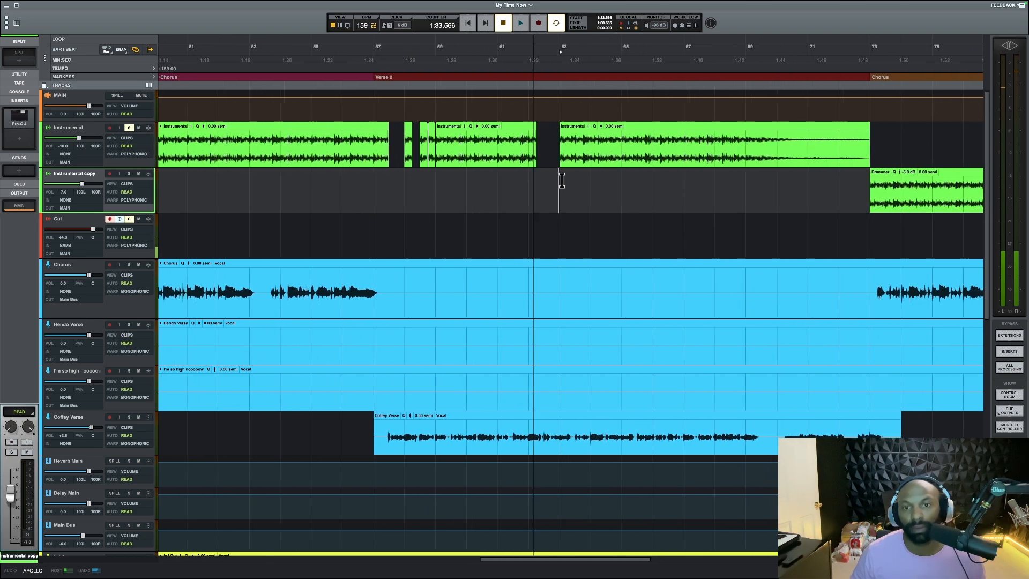
# Turn off solo on the Instrumental and Cut tracks, play Verse 2 from 1:31.357 into the instrumental gap, and stop
pyautogui.hscroll(-3, 429, 188)
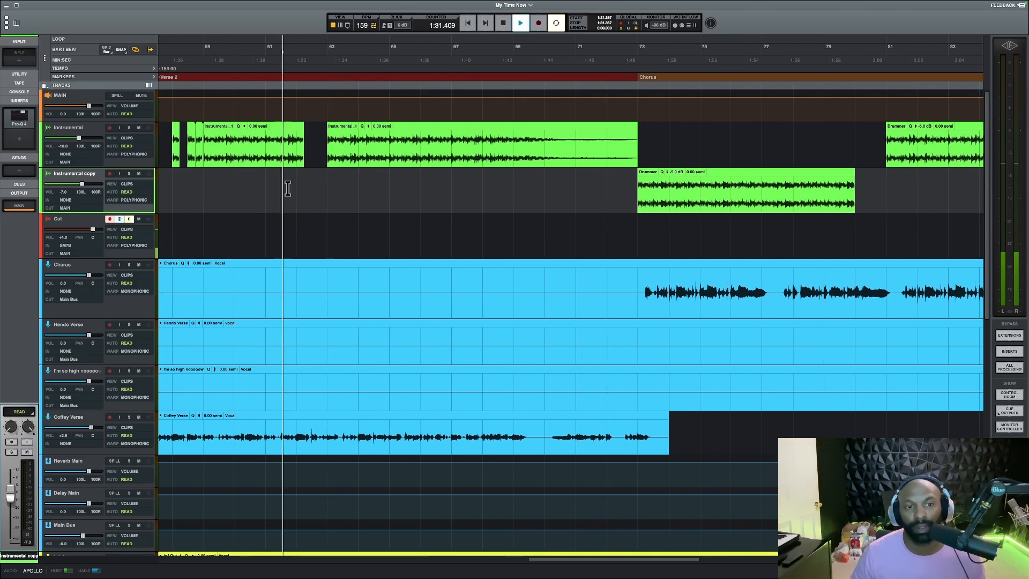
pyautogui.press('space')
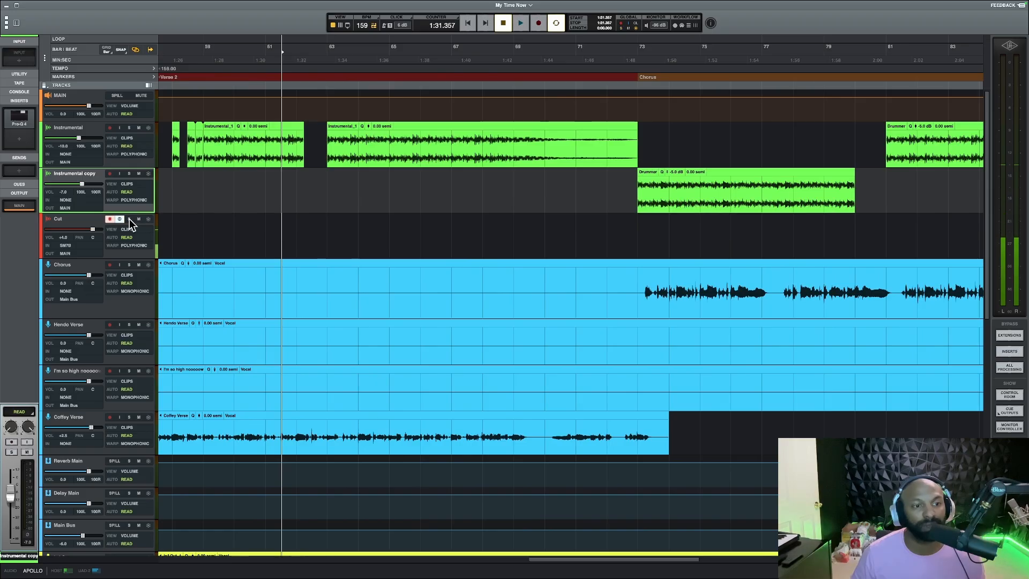
pyautogui.press('space')
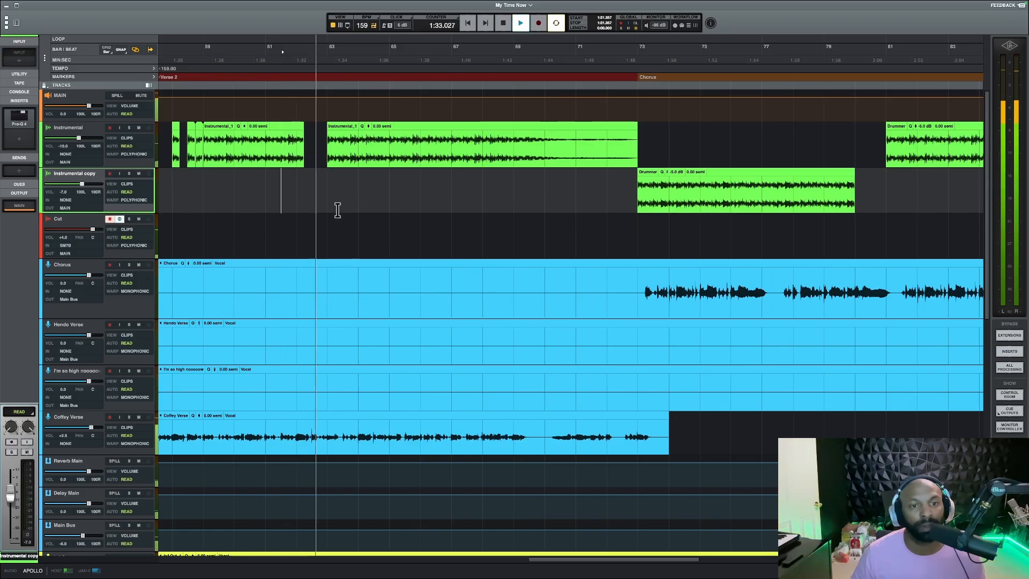
pyautogui.press('space')
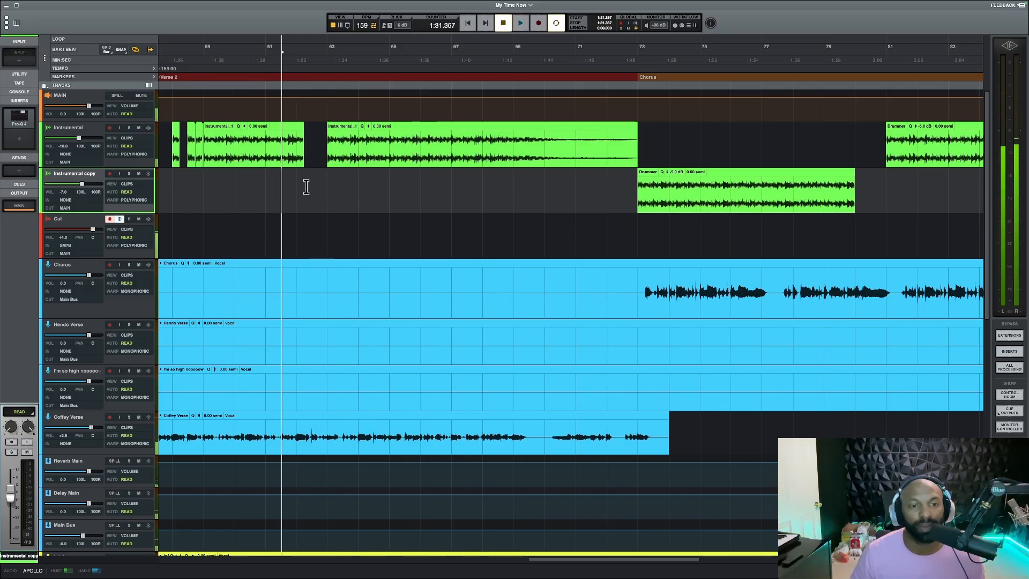
# Play the full mix from 1:32.043, just before the instrumental clip's end, through the gap into the section after bar 63
pyautogui.click(306, 187)
pyautogui.scroll(8, 306, 186)
pyautogui.click(507, 202)
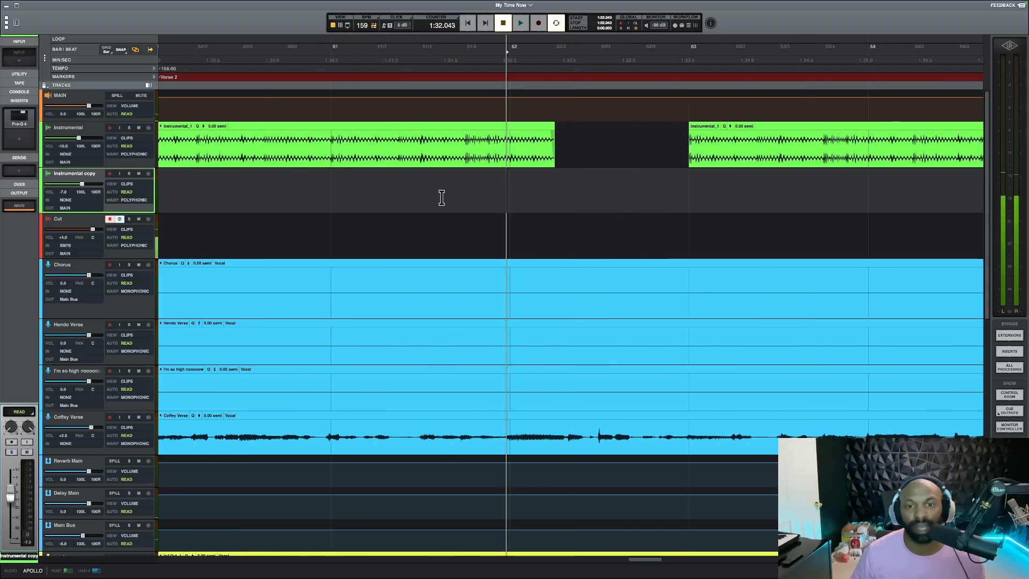
pyautogui.press('space')
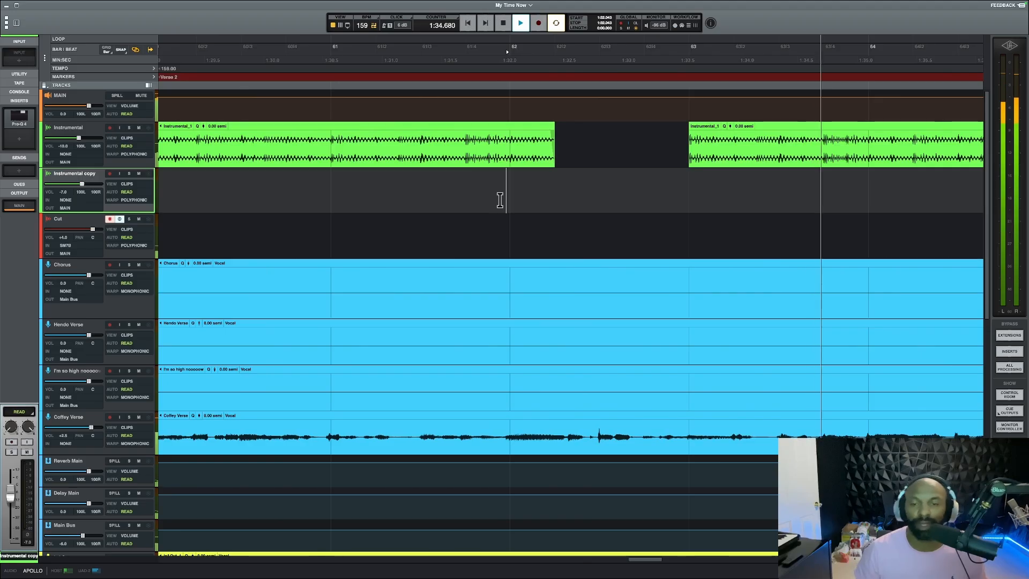
# Continue playback from 1:45.982, near the end of Verse 2, and stop before the final chorus
pyautogui.scroll(-6, 606, 221)
pyautogui.hscroll(10, 644, 225)
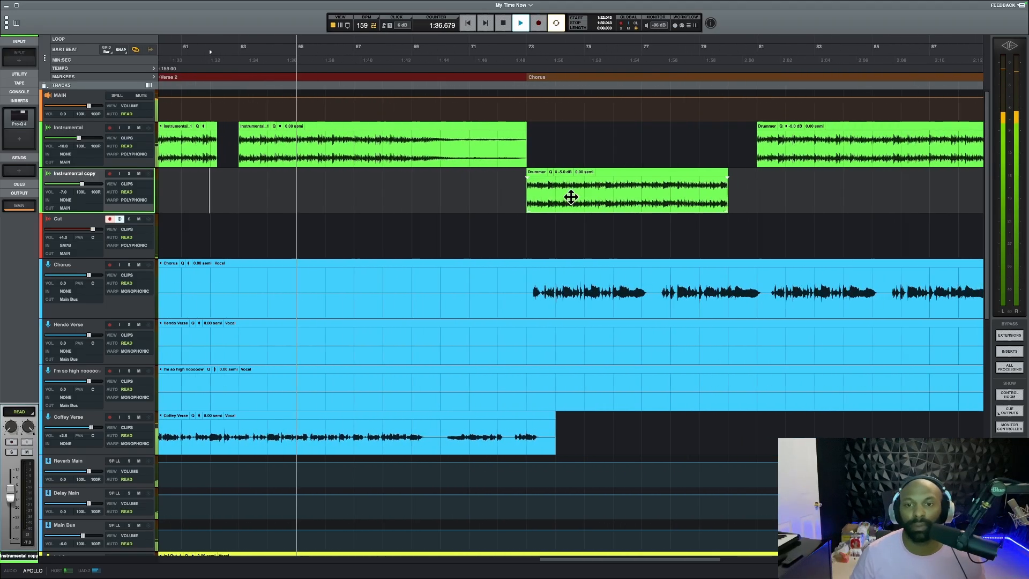
pyautogui.click(457, 199)
pyautogui.hscroll(6, 467, 195)
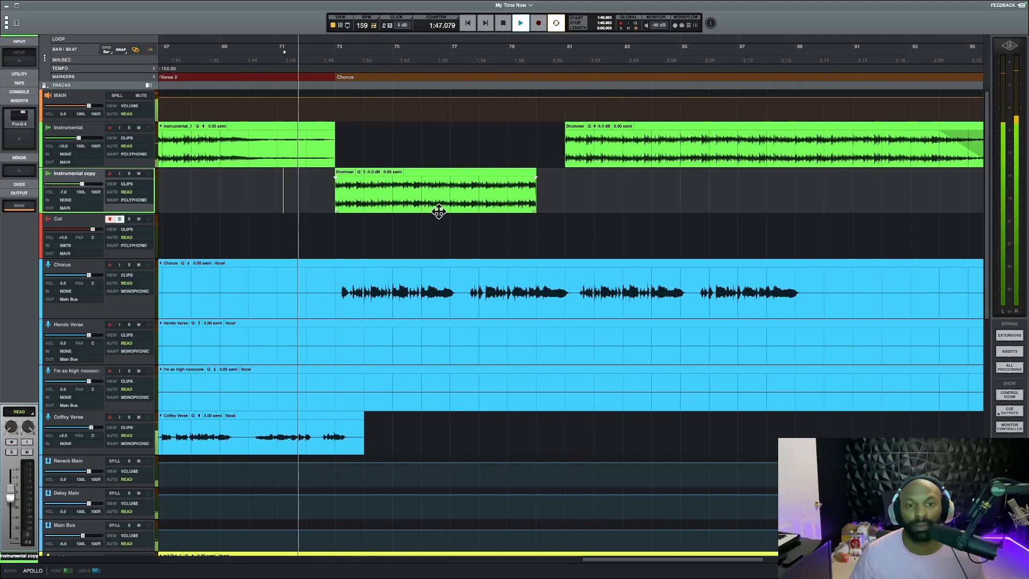
pyautogui.press('space')
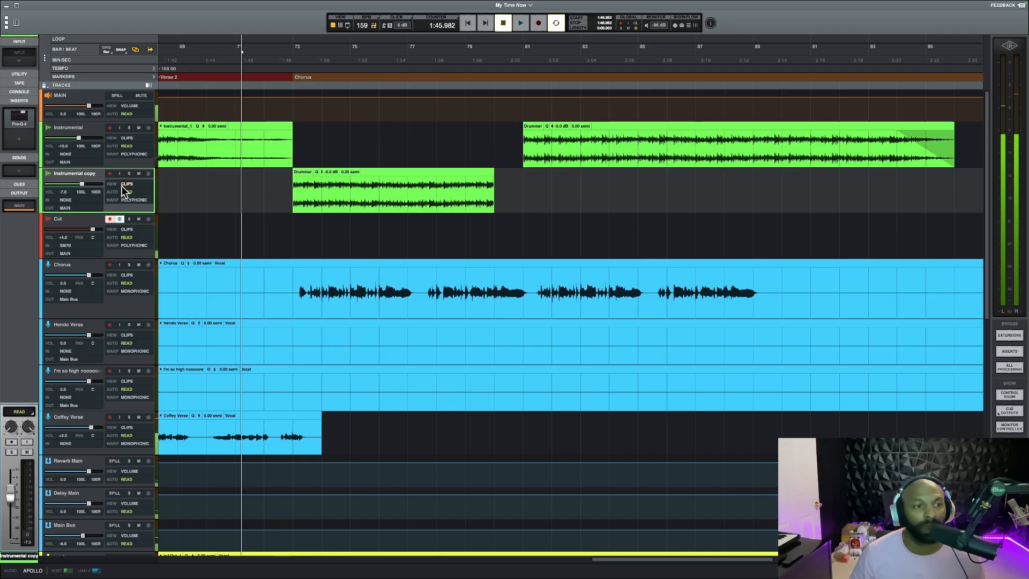
# Open the Pro-Q 4 insert on the Instrumental copy track, move its window clear of the Drummer clip, and inspect the high-cut band
pyautogui.click(23, 115)
pyautogui.moveTo(490, 163); pyautogui.dragTo(718, 218)
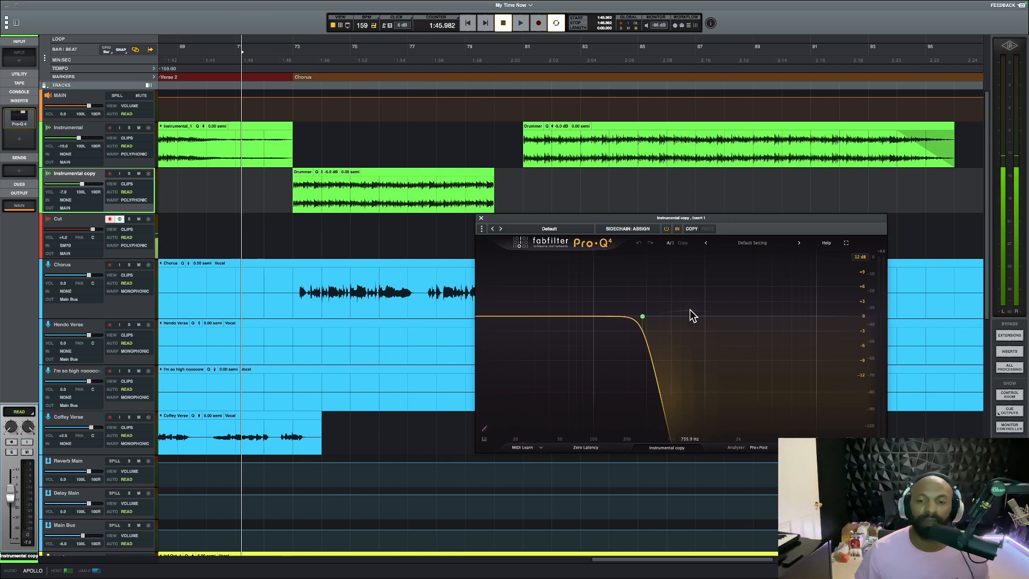
pyautogui.moveTo(668, 302)
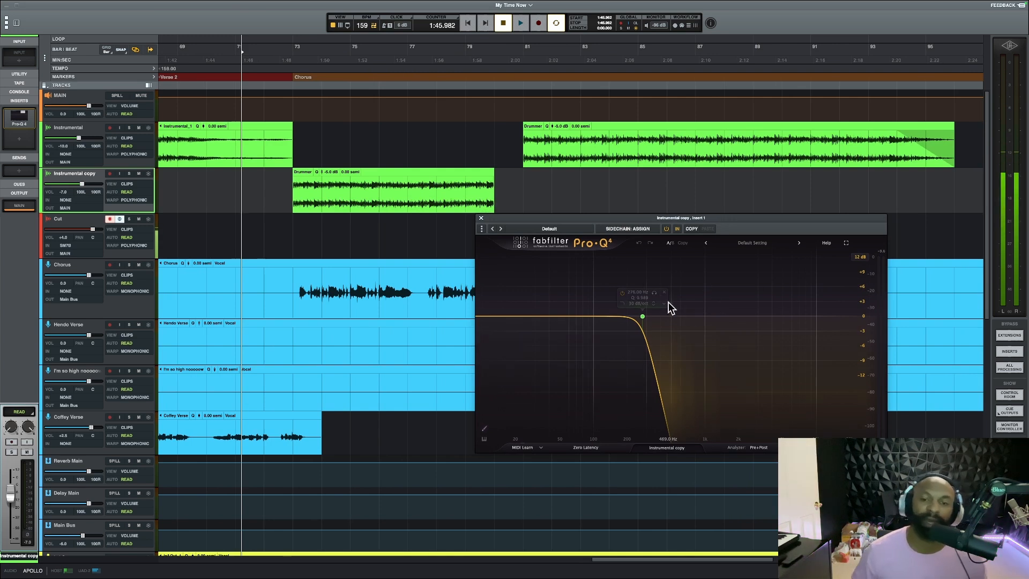
# Play the final chorus from 1:48.027 through the filtered Drummer clip while watching the equalizer, and close the plug-in window
pyautogui.click(280, 240)
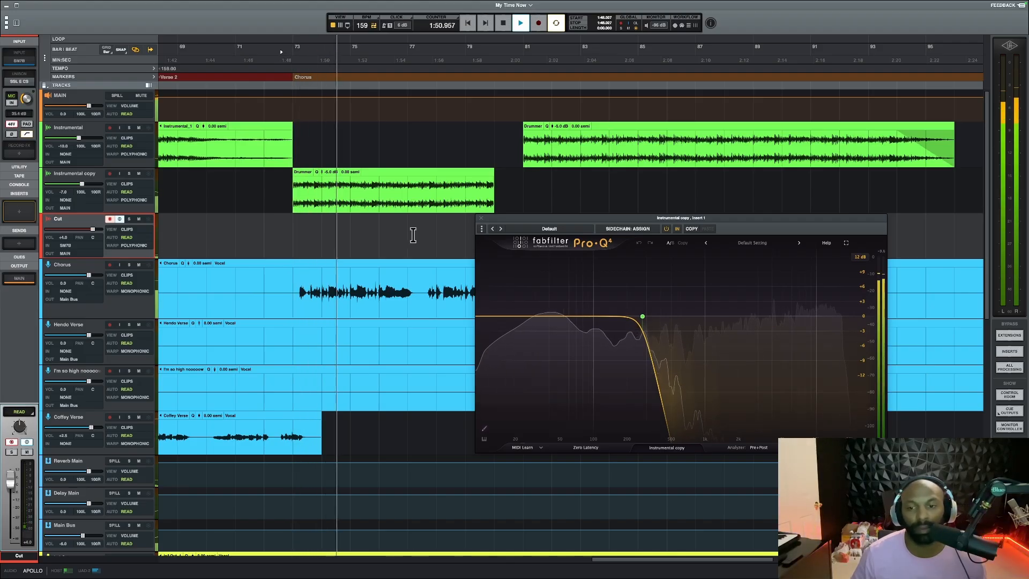
pyautogui.press('space')
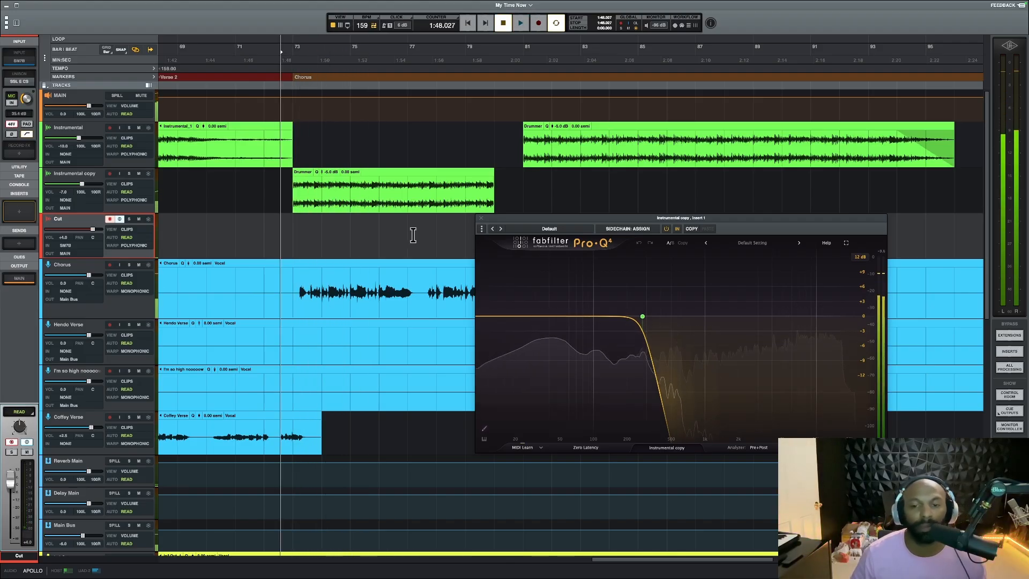
pyautogui.moveTo(644, 320)
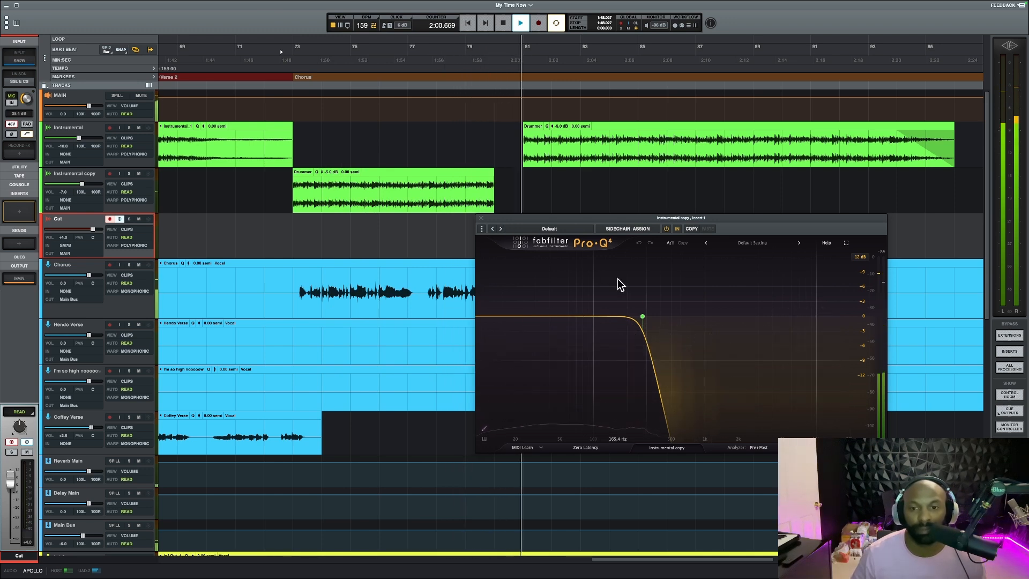
pyautogui.click(482, 222)
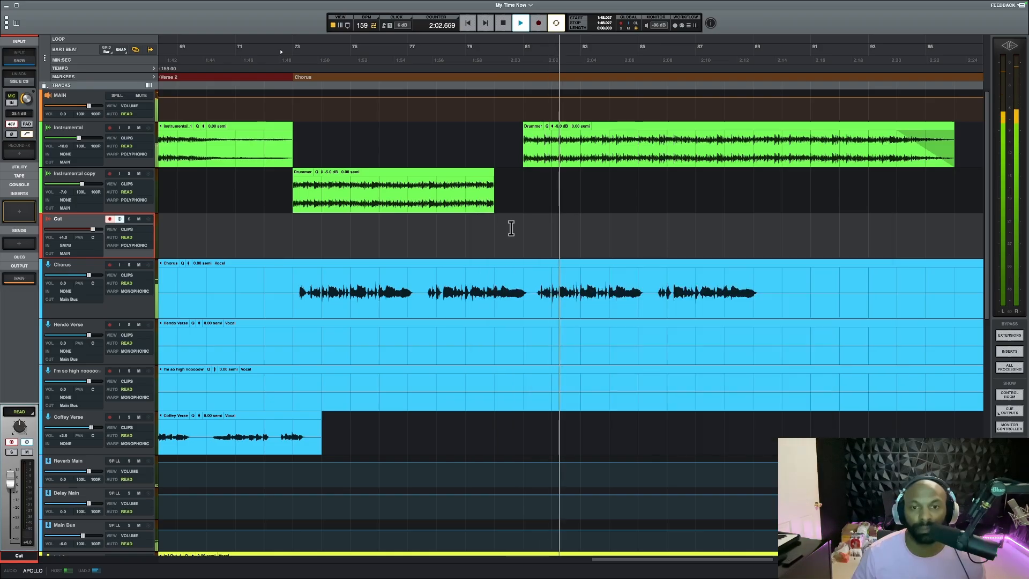
# Play from 1:59.329 through the gap where the unfiltered beat returns at bar 81, and stop
pyautogui.press('space')
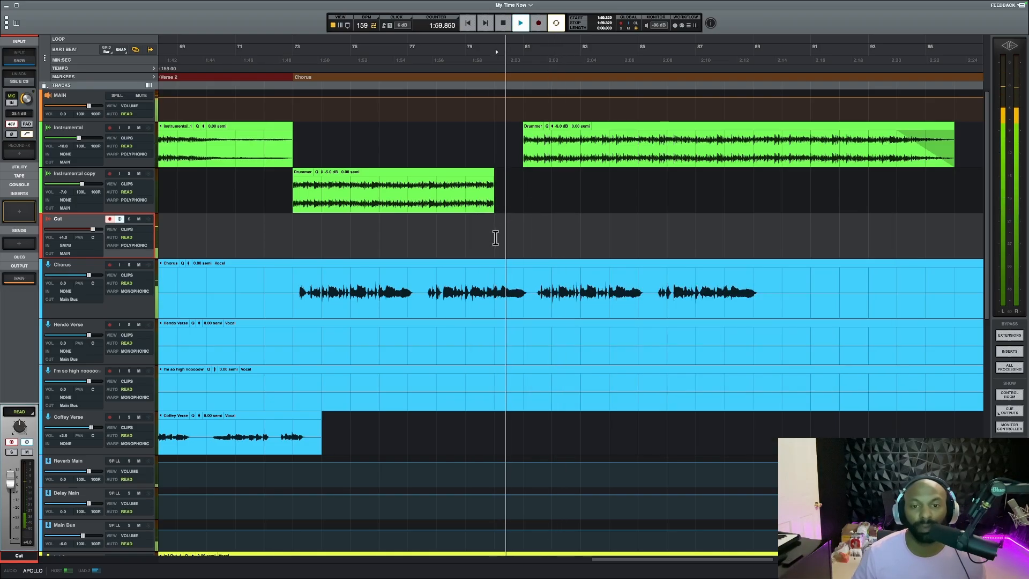
pyautogui.press('space')
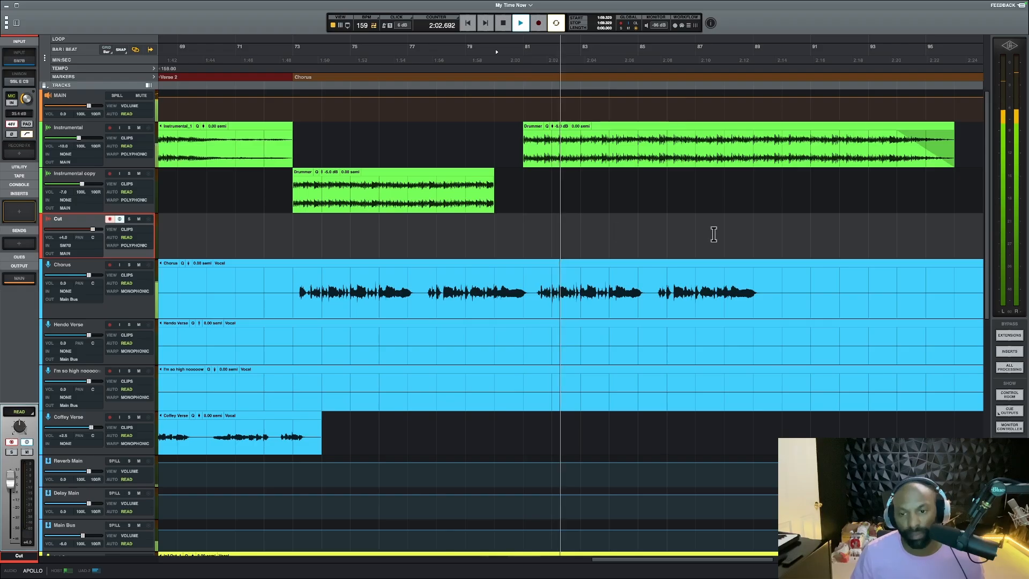
pyautogui.press('space')
# Examine the clip layout at the end of the final chorus across the instrumental, lead vocal, In&Out and Adlib tracks
pyautogui.hscroll(5, 688, 220)
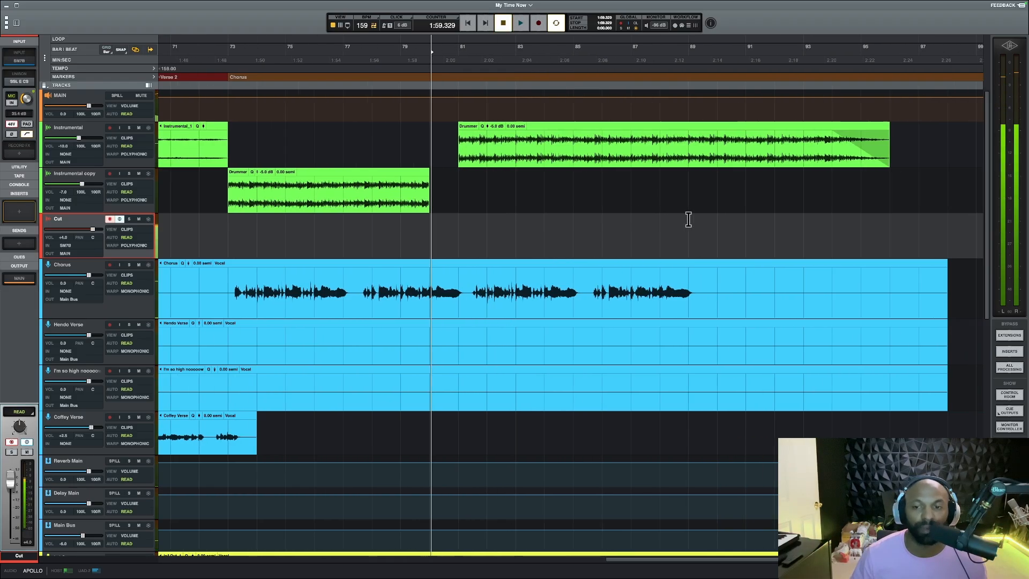
pyautogui.click(553, 214)
pyautogui.scroll(-10, 555, 215)
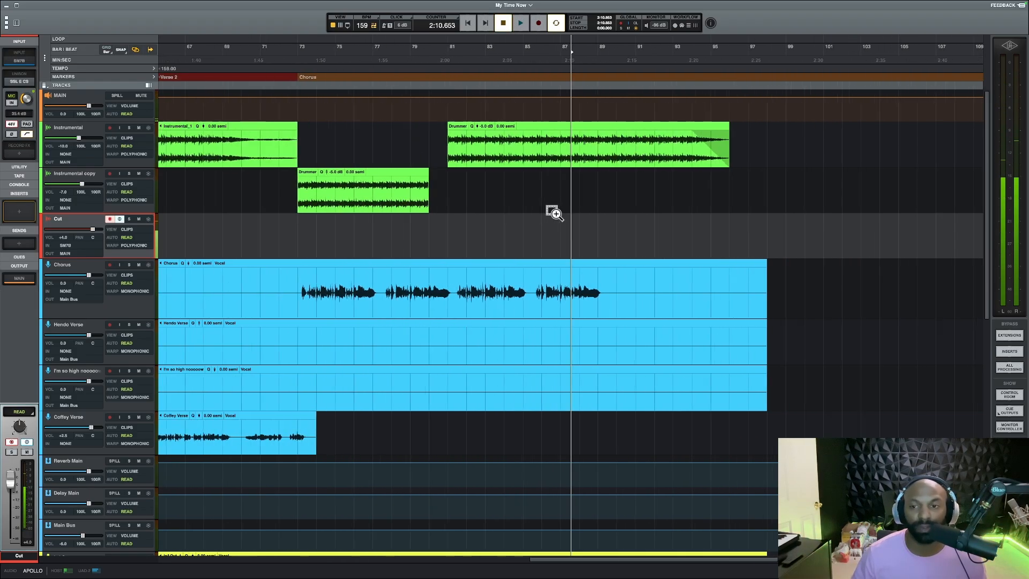
pyautogui.scroll(-12, 553, 217)
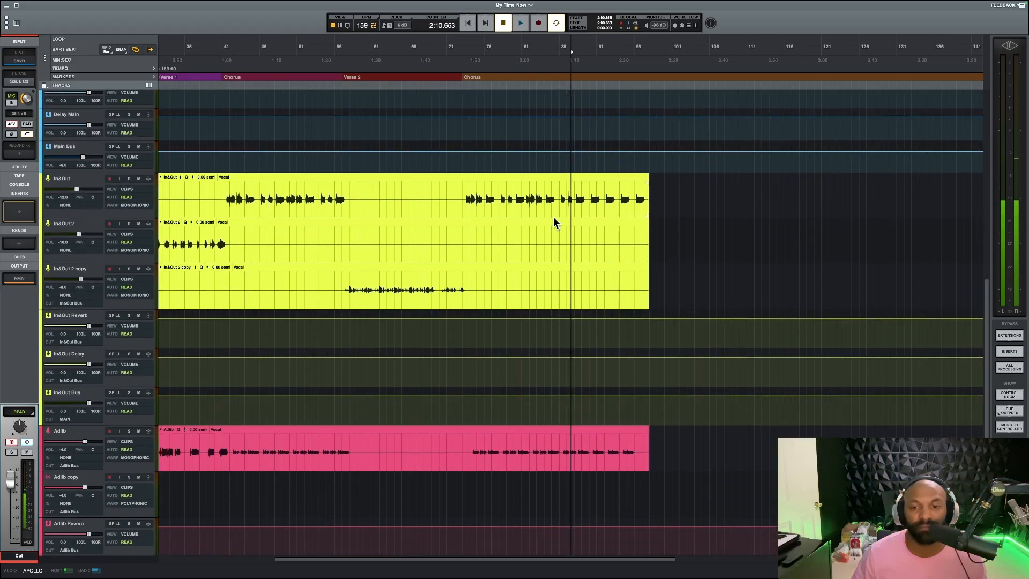
pyautogui.scroll(9, 553, 217)
pyautogui.scroll(3, 568, 223)
pyautogui.scroll(4, 587, 227)
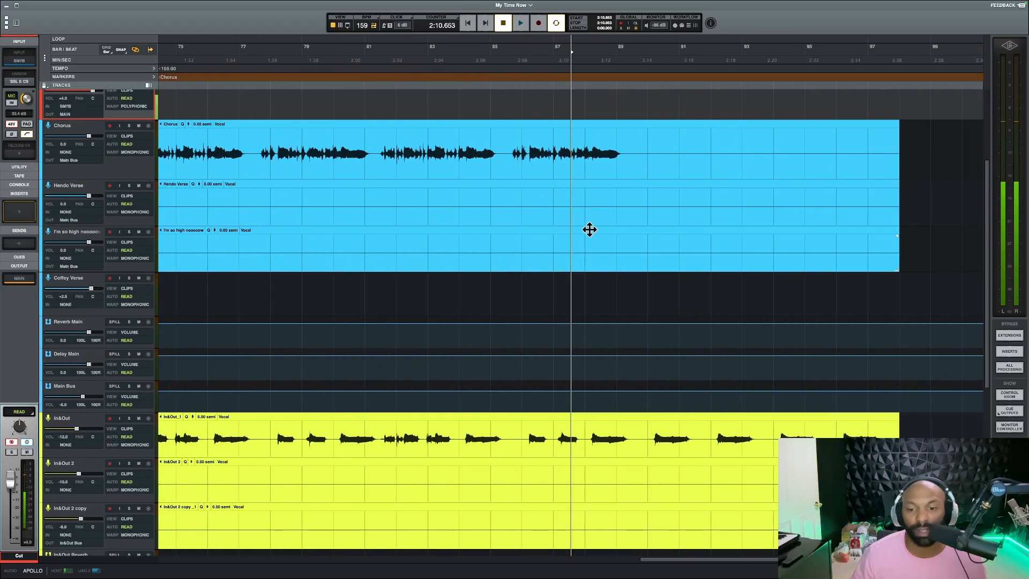
pyautogui.scroll(-8, 611, 288)
pyautogui.scroll(4, 621, 300)
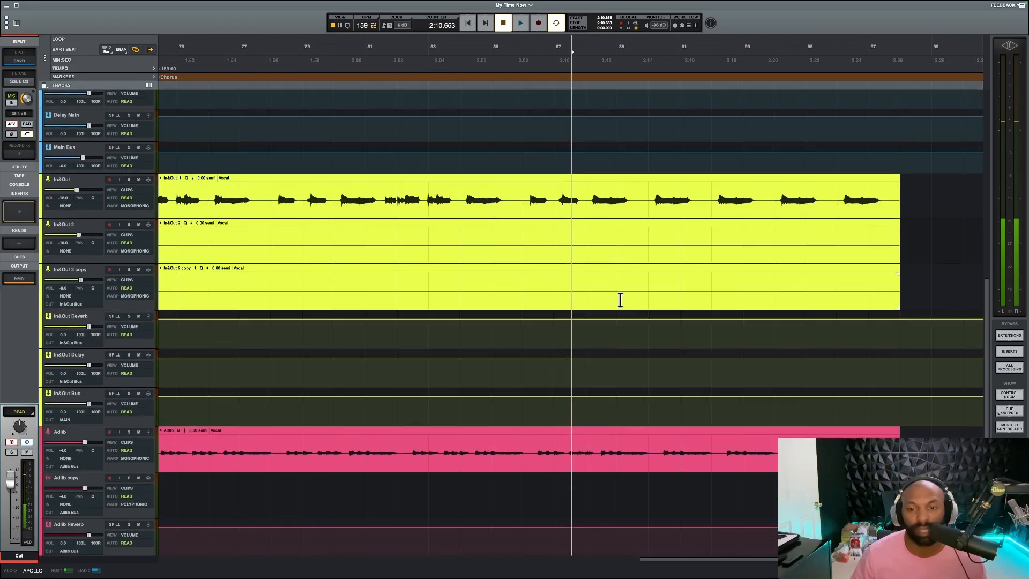
# Play the outro from 2:10.846 on the In&Out track and follow the vocals and instrumental fade-out to the song's end
pyautogui.click(576, 282)
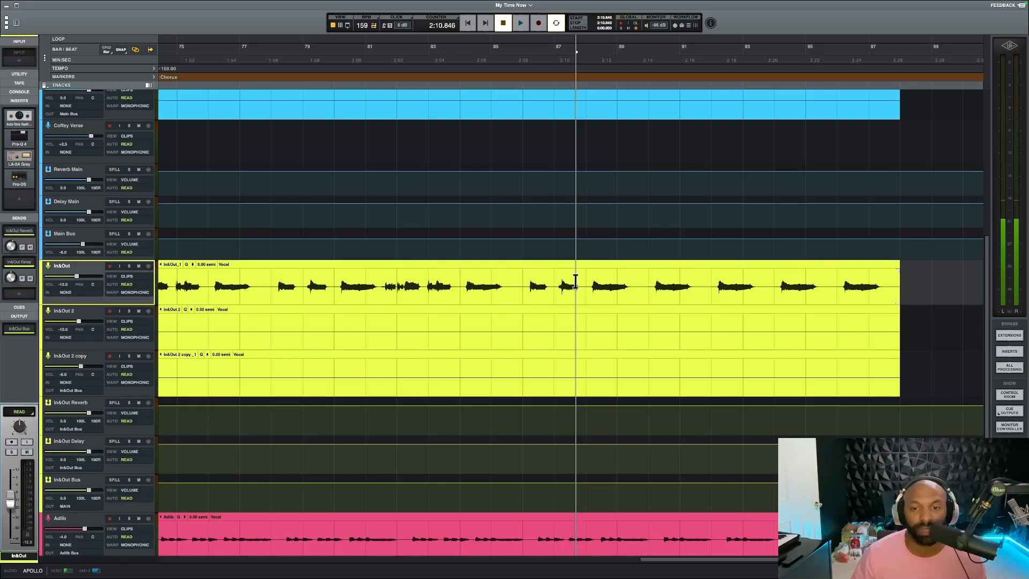
pyautogui.press('space')
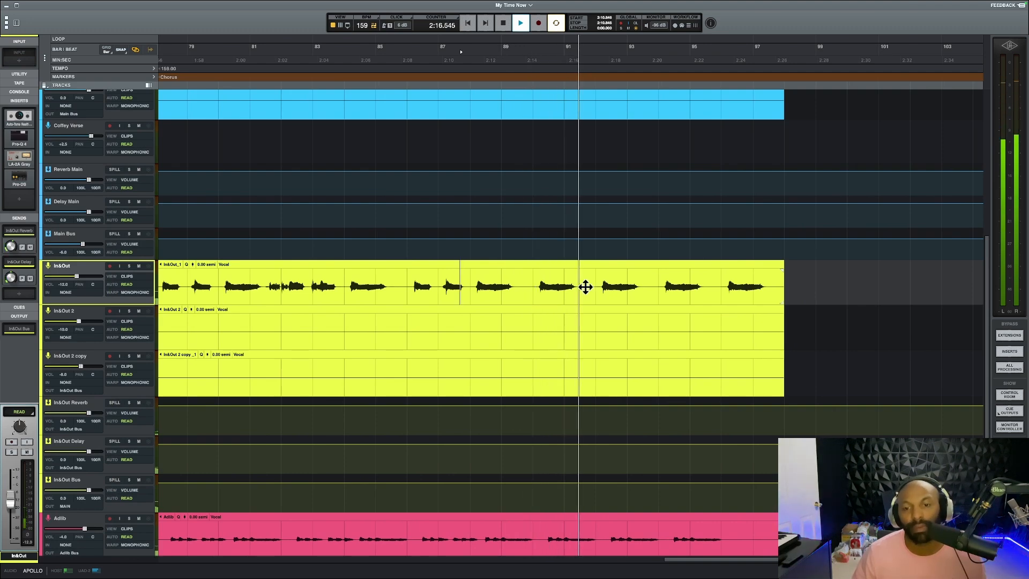
pyautogui.scroll(-3, 586, 289)
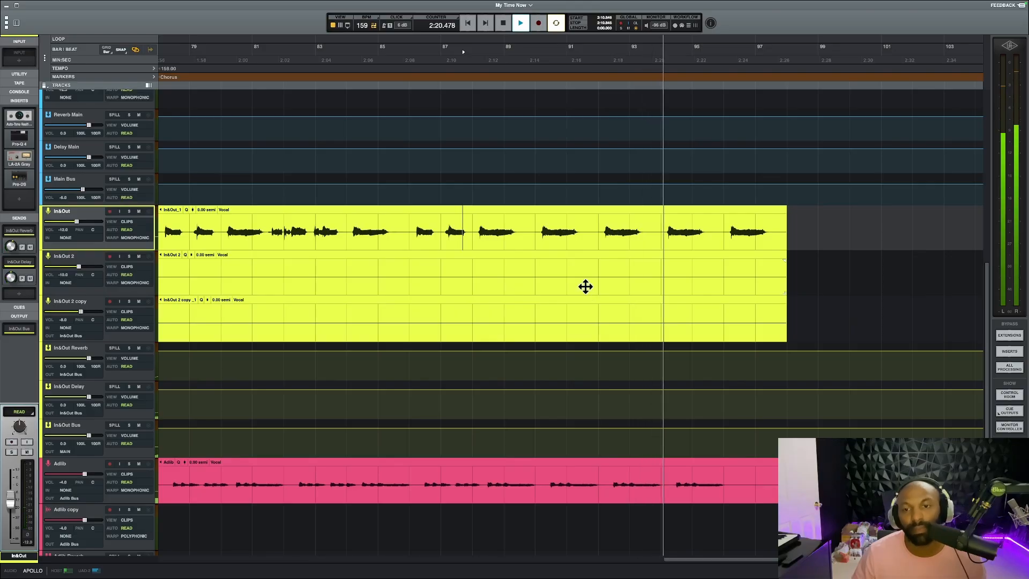
pyautogui.hscroll(5, 585, 286)
pyautogui.scroll(1, 587, 285)
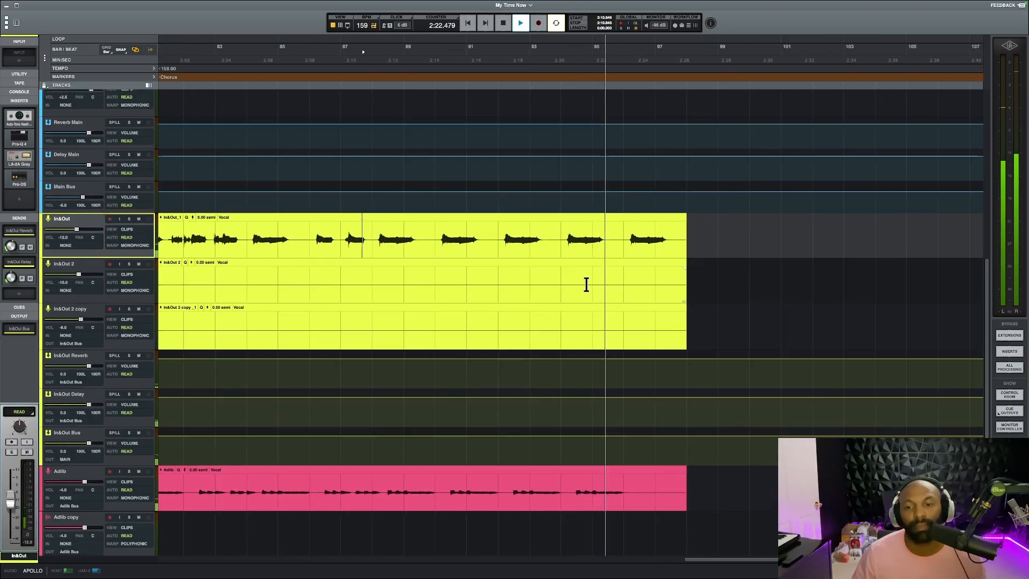
pyautogui.scroll(5, 587, 285)
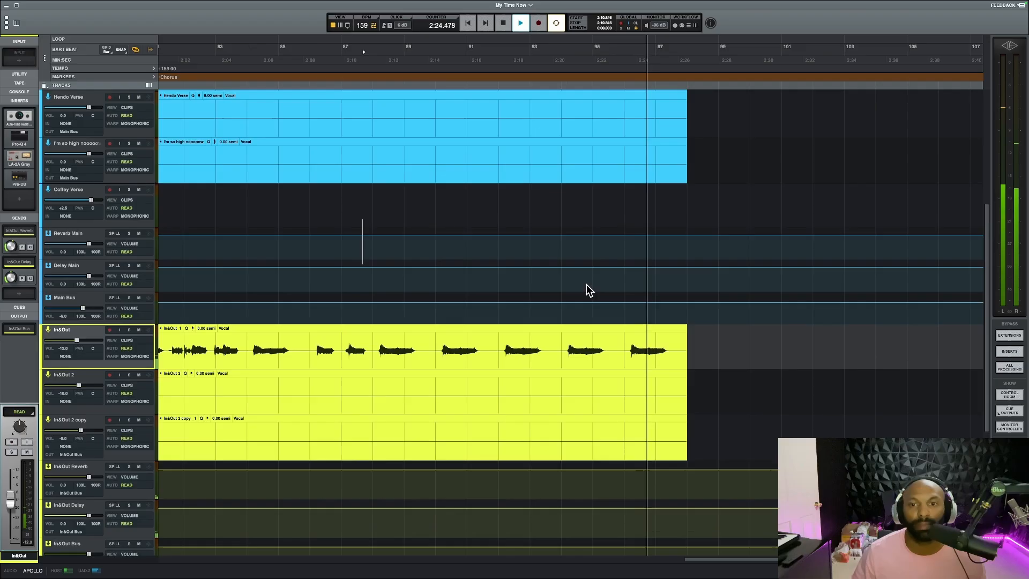
pyautogui.scroll(10, 587, 285)
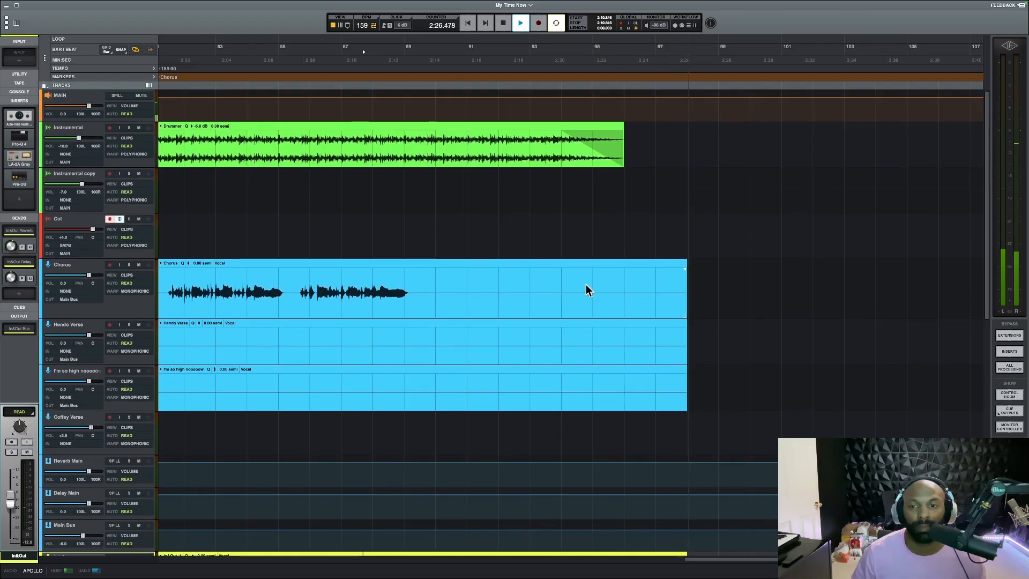
# Return to the start of the song and examine the arrangement from the intro through the final chorus
pyautogui.click(468, 23)
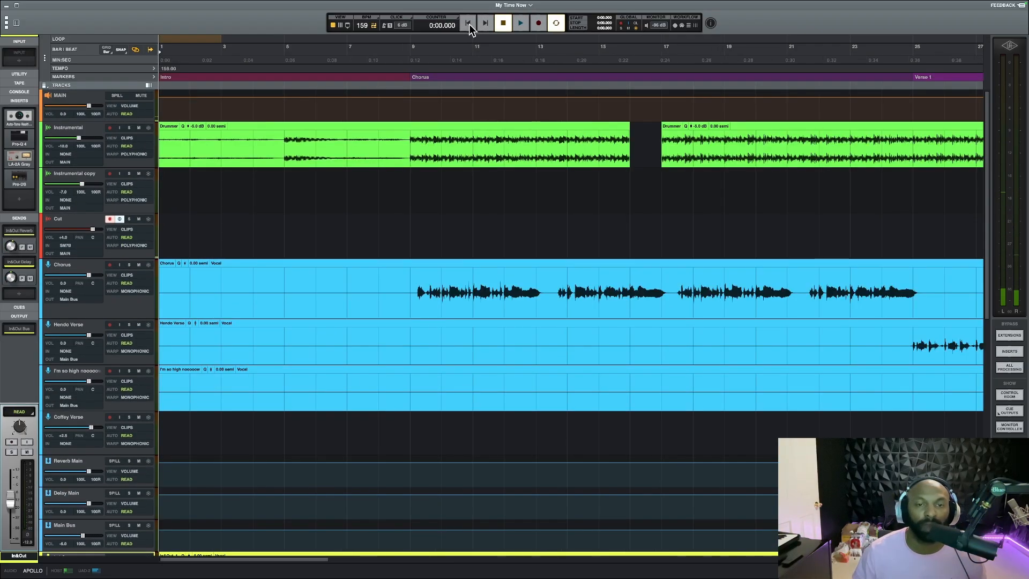
pyautogui.scroll(-10, 303, 211)
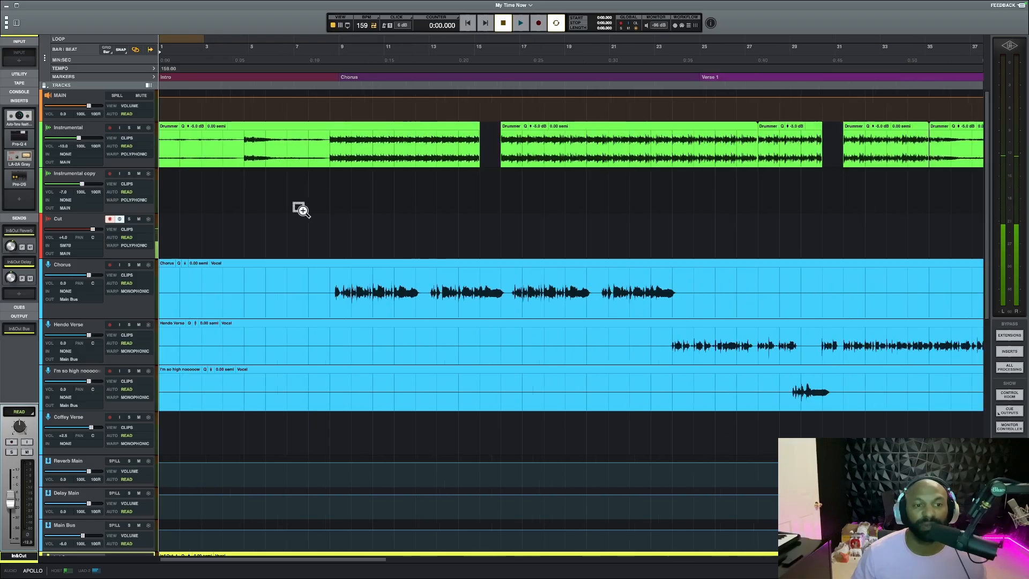
pyautogui.scroll(4, 302, 211)
pyautogui.scroll(3, 303, 210)
pyautogui.scroll(-3, 303, 211)
pyautogui.scroll(2, 302, 211)
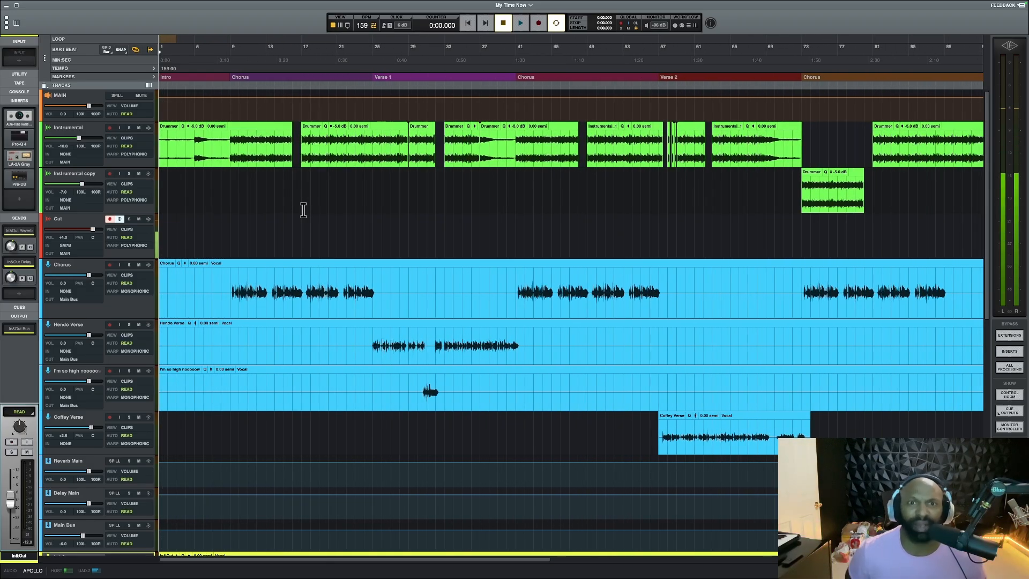